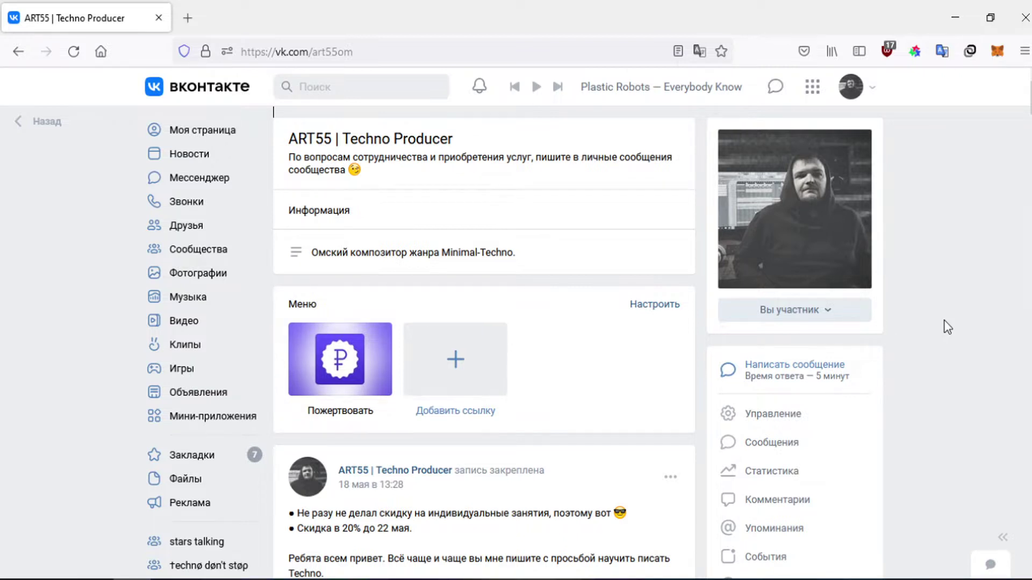
scroll(947, 327, down, 6)
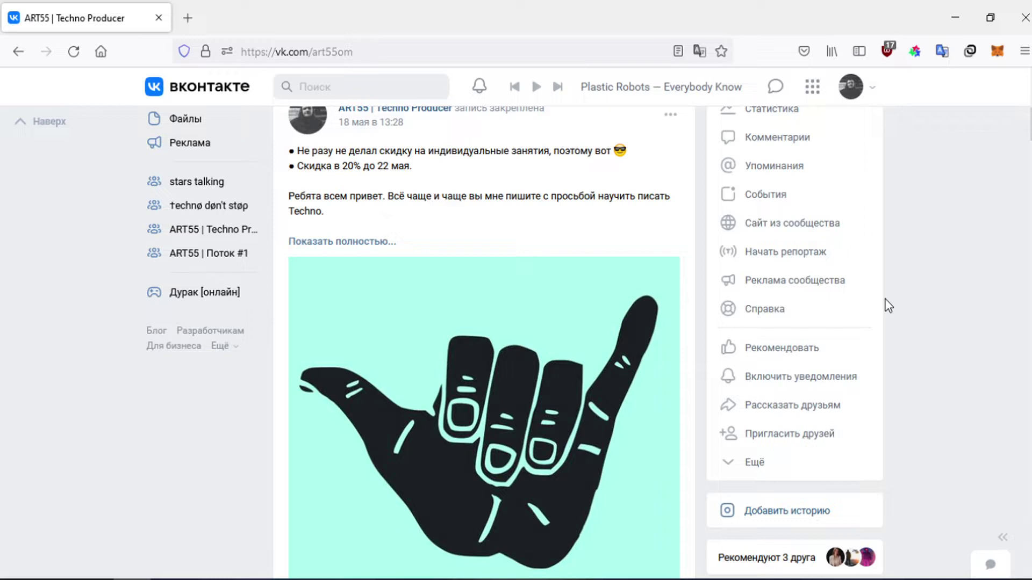
scroll(887, 306, down, 6)
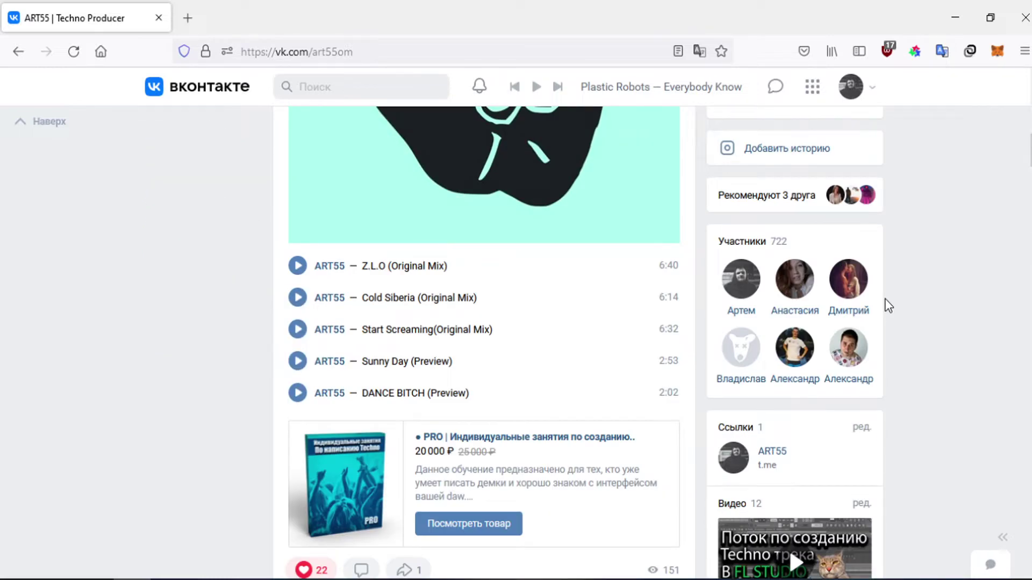
scroll(887, 306, up, 9)
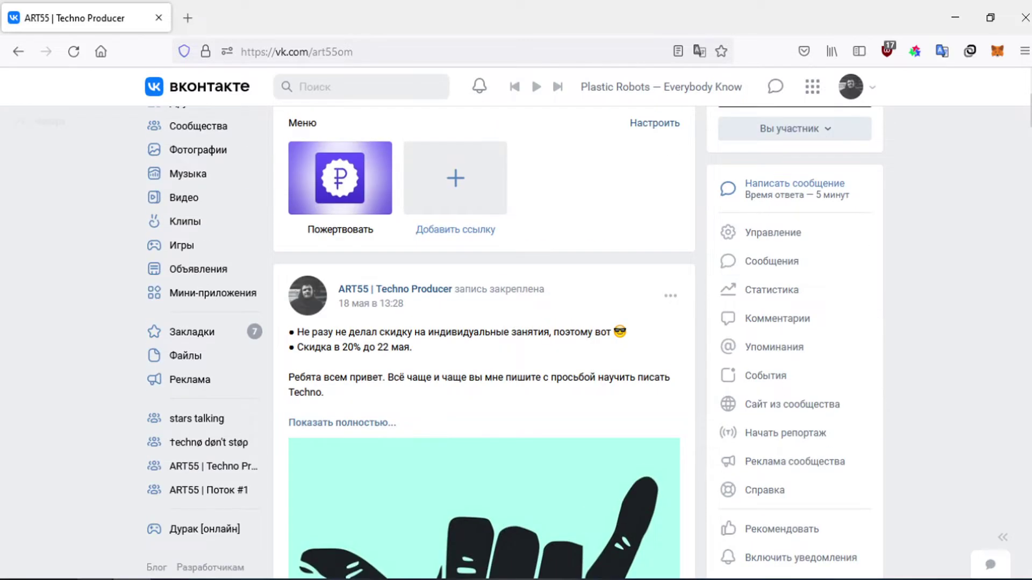
- Switch to FL Studio, place a Pattern 1 clip at the start of Track 1 and open its channel rack
click(170, 579)
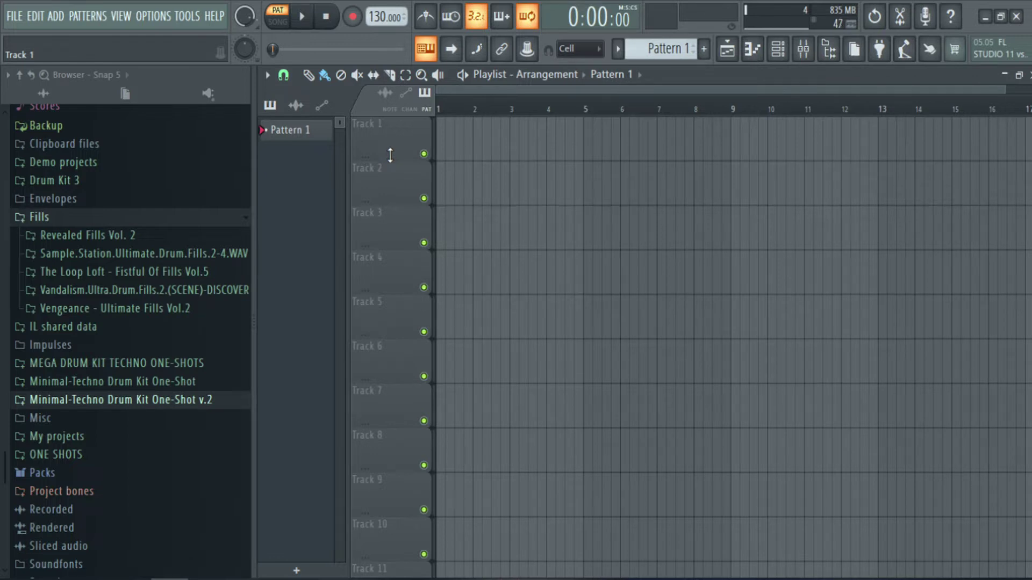
click(460, 140)
drag(461, 140, 457, 140)
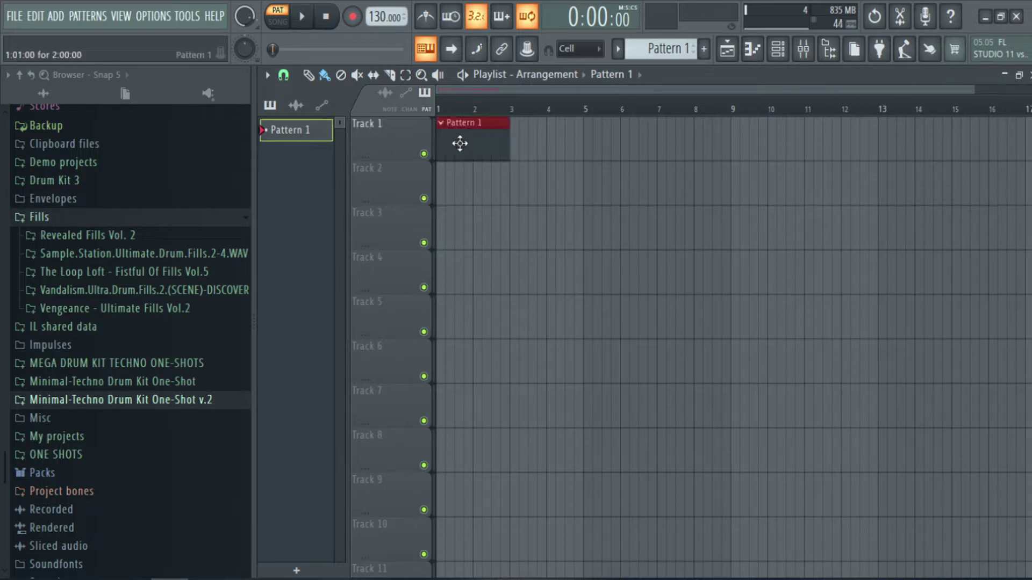
double_click(462, 141)
drag(467, 80, 638, 225)
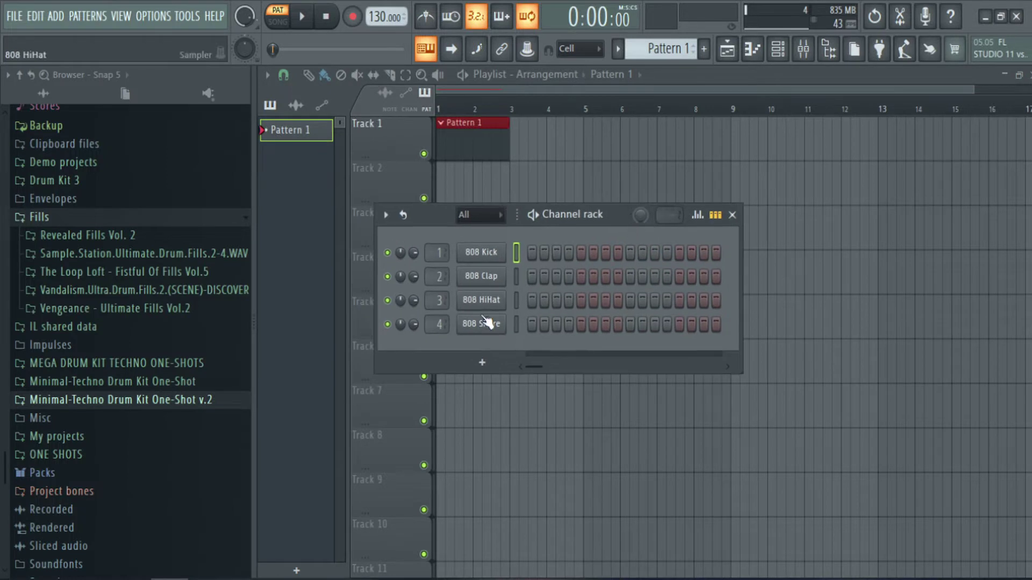
- Delete the 808 Snare, 808 HiHat and 808 Clap channels, keeping only the 808 Kick
right_click(486, 323)
click(592, 491)
right_click(487, 304)
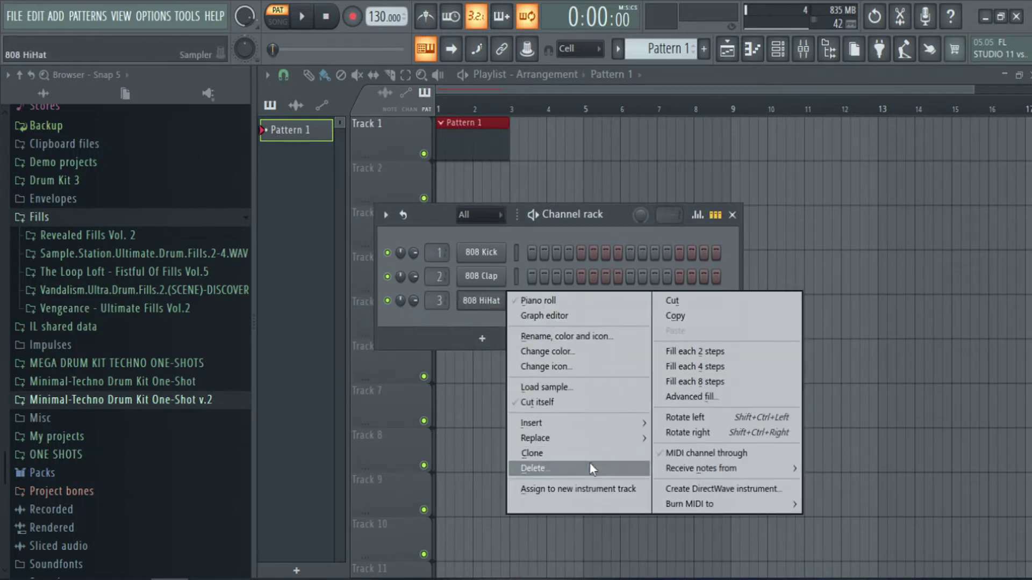
click(589, 463)
right_click(486, 276)
click(580, 444)
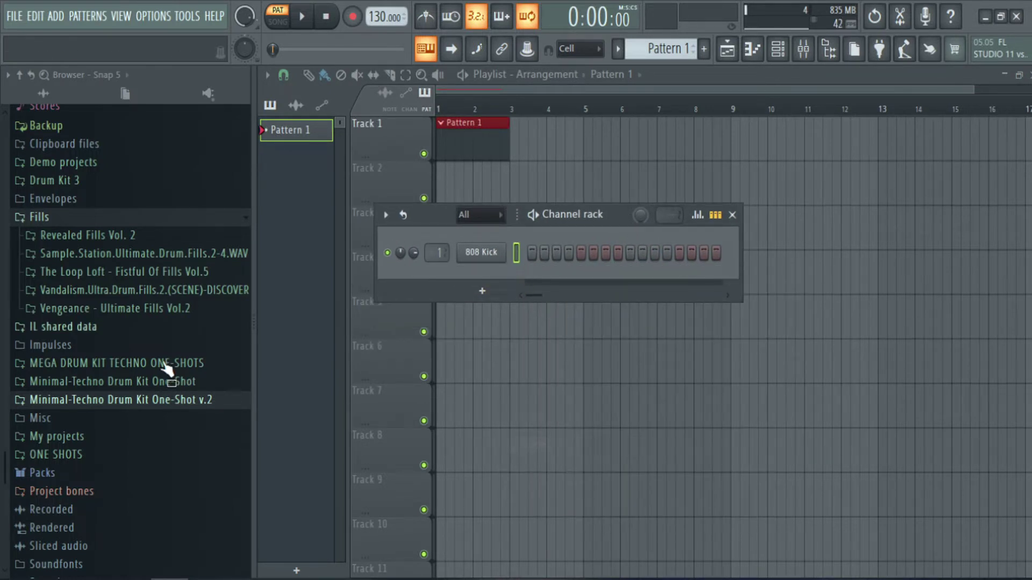
- Collapse the Fills folder and expand the KICK folder of the Minimal-Techno Drum Kit One-Shot sample pack
click(120, 221)
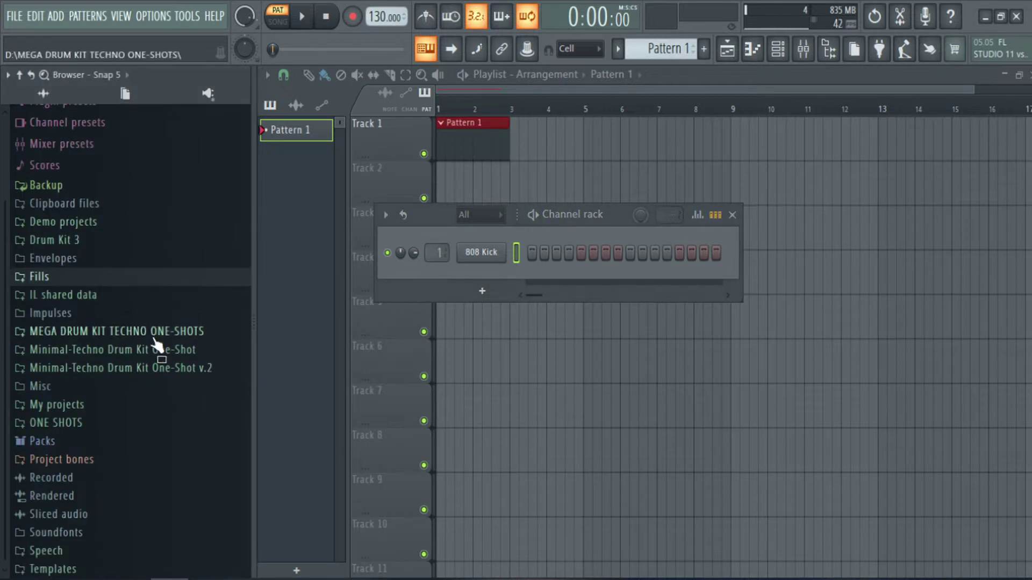
click(177, 333)
click(180, 337)
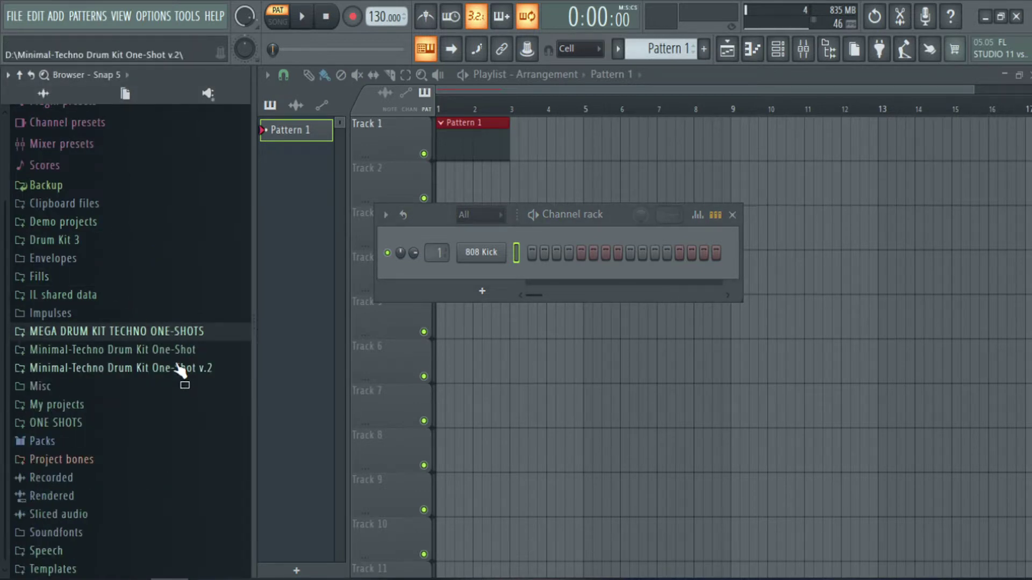
click(170, 352)
click(114, 407)
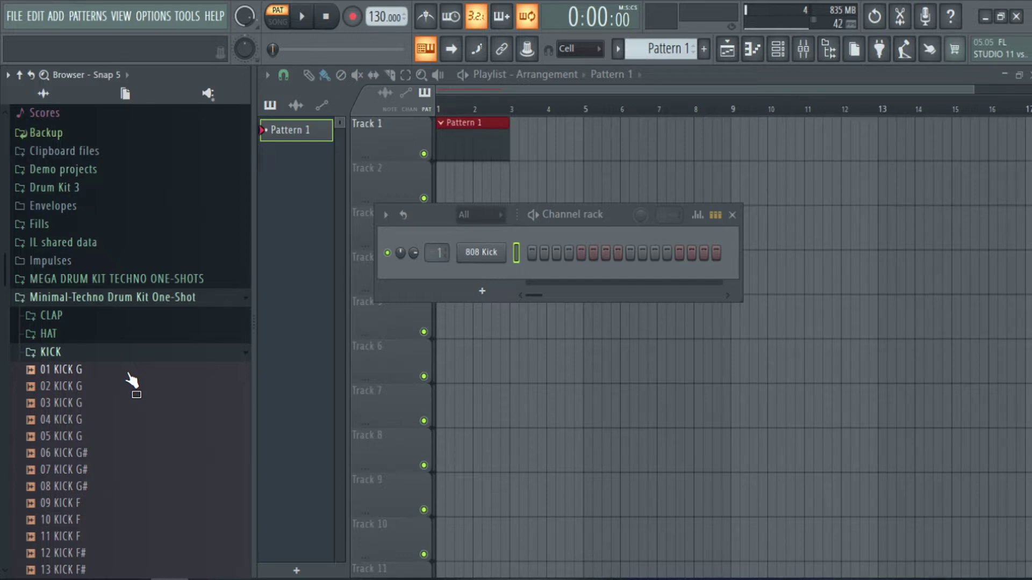
- Audition the kick samples, including 07 KICK G#, and compare 09, 10 and 11 KICK F
click(175, 470)
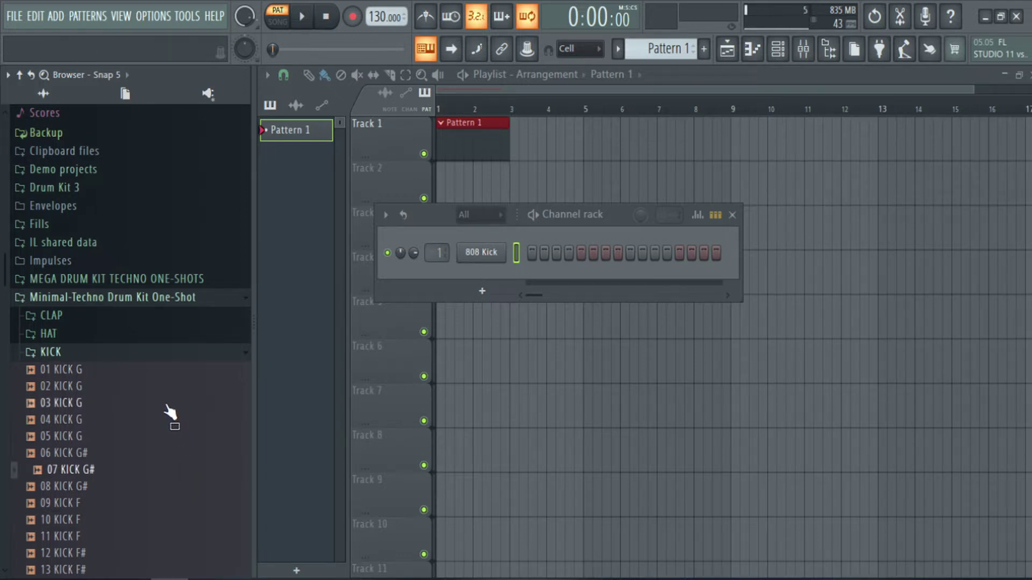
scroll(169, 462, down, 3)
click(134, 425)
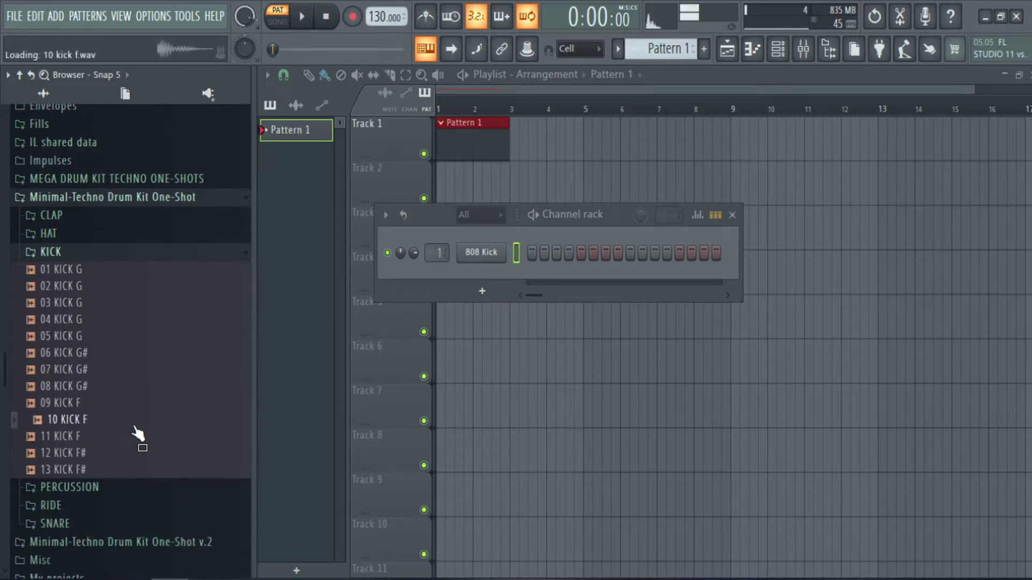
click(133, 410)
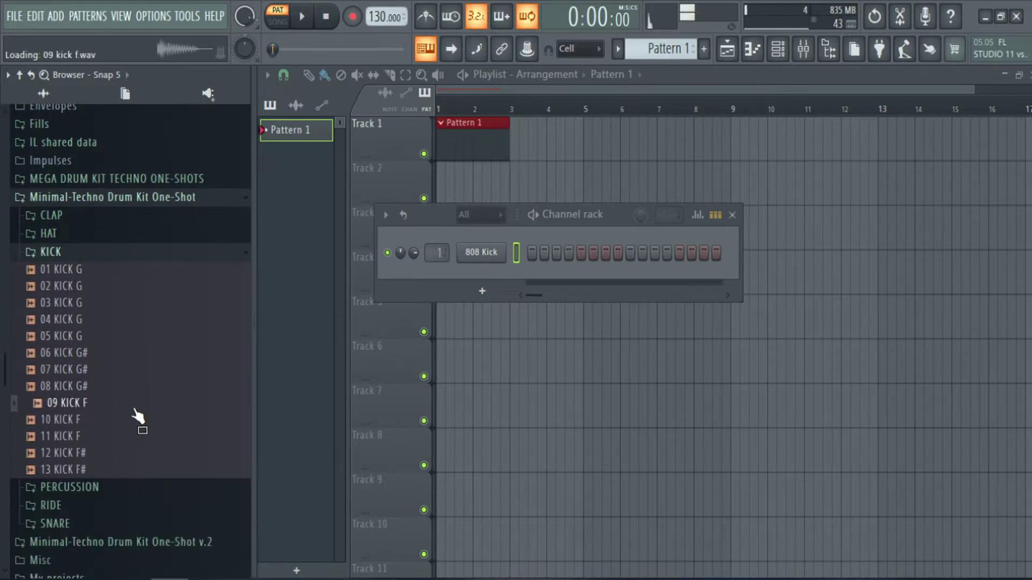
click(135, 435)
click(135, 422)
click(133, 407)
click(135, 420)
click(137, 436)
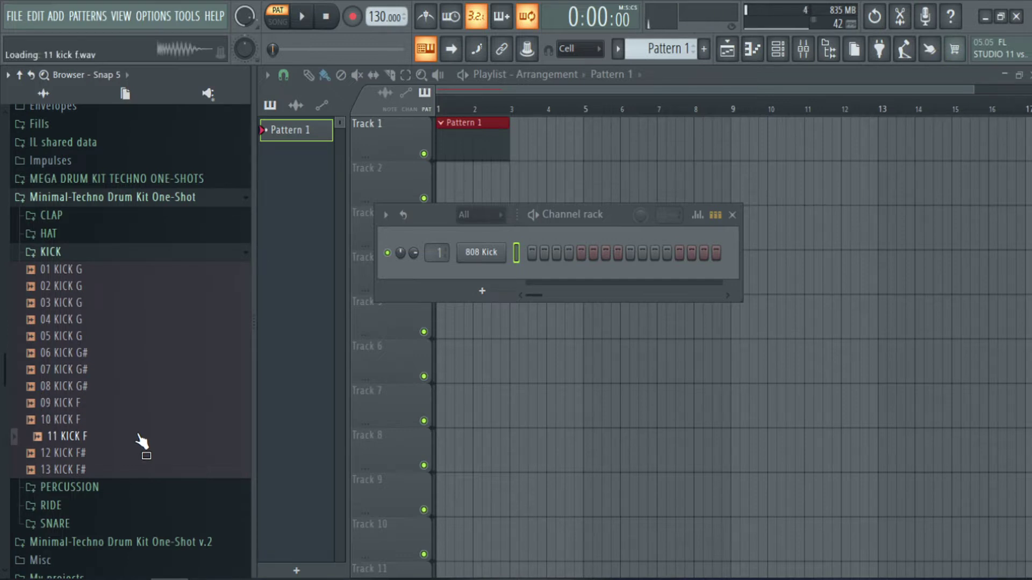
- Replace the Pattern 1 clip on Track 1 with four 11 KICK F clips, one on each beat of bar 1
drag(138, 436, 440, 131)
right_click(451, 144)
click(452, 134)
click(461, 137)
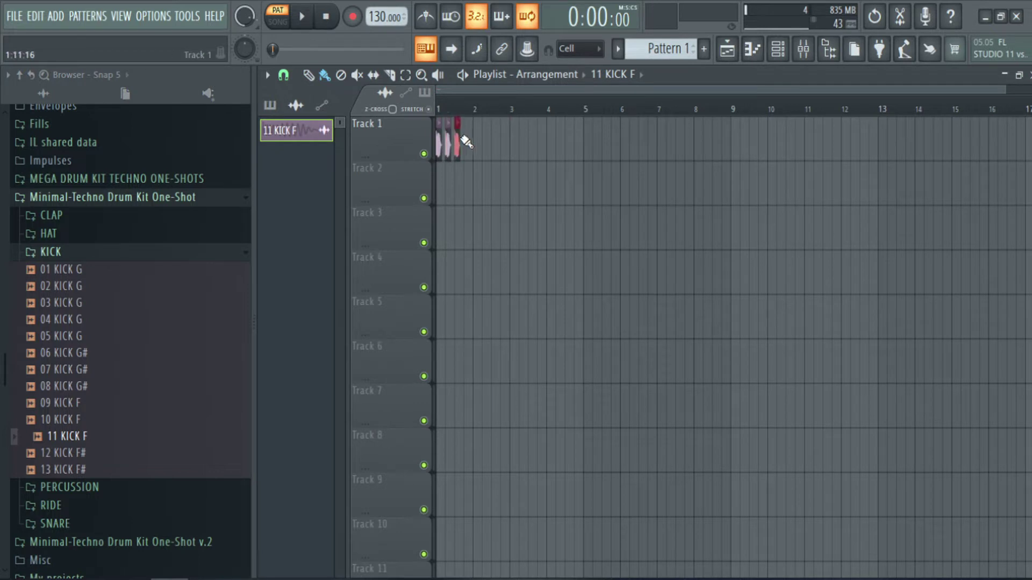
click(465, 141)
- Set the project tempo to 126 BPM and select bar 1 of the playlist as the loop range
drag(379, 16, 379, 24)
drag(475, 112, 329, 143)
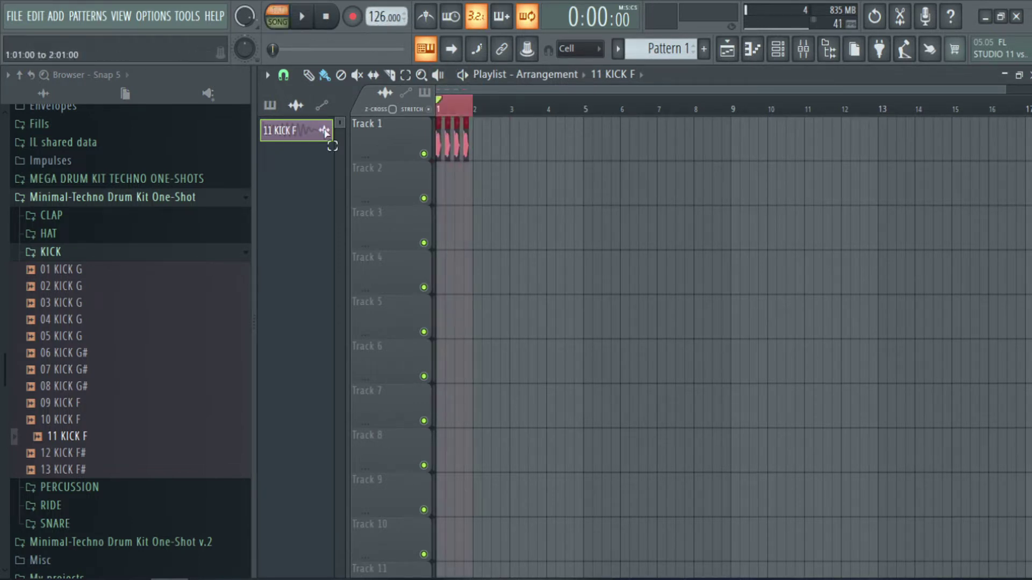
- Route the 11 KICK F audio clip to mixer track 1 and bring up the mixer
double_click(461, 143)
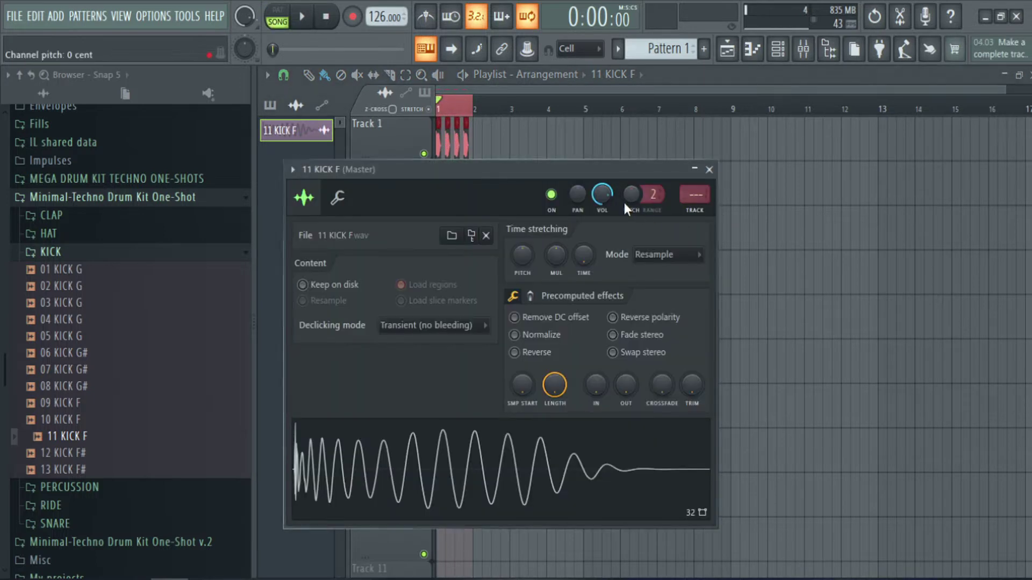
drag(688, 193, 687, 188)
key(F9)
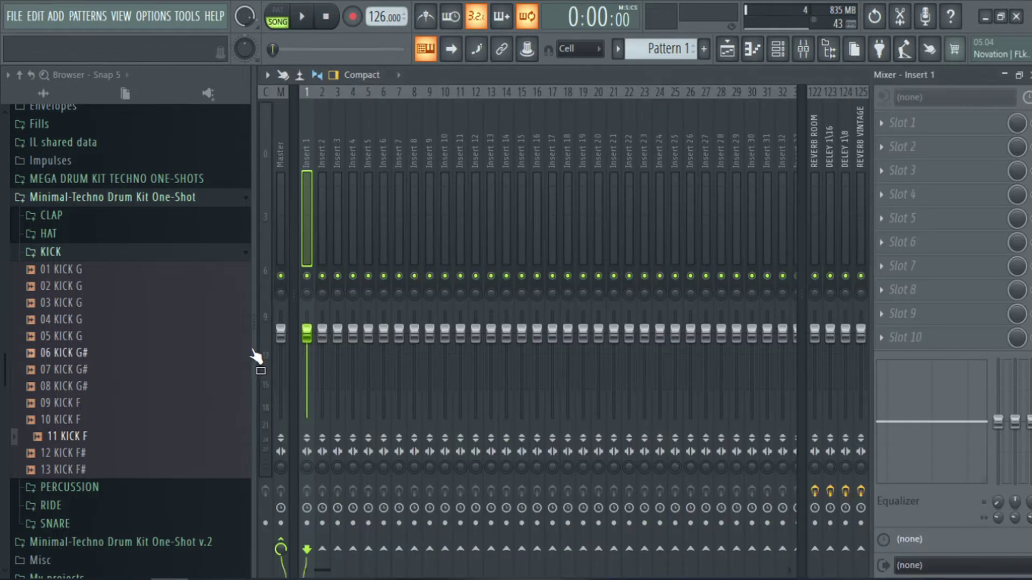
- Lower the kick's mixer fader on Insert 1 to about -10.5 dB, checking the level during loop playback
drag(317, 342, 317, 379)
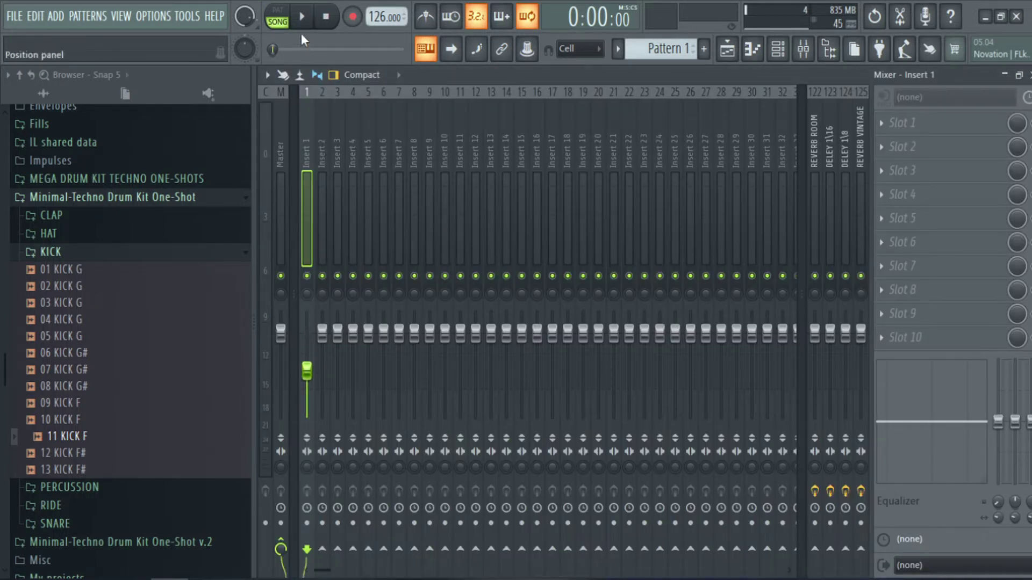
click(301, 16)
key(F9)
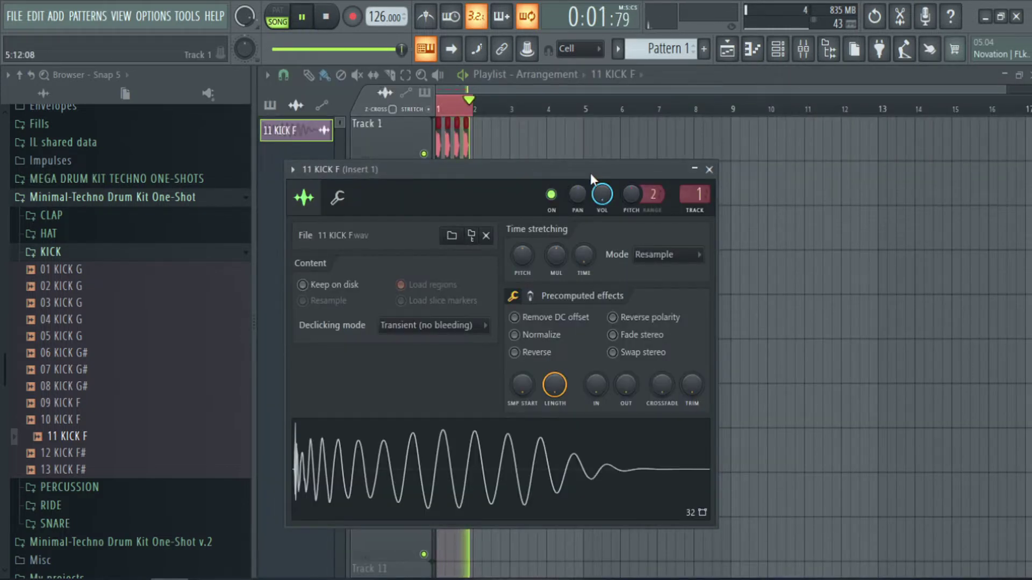
double_click(725, 141)
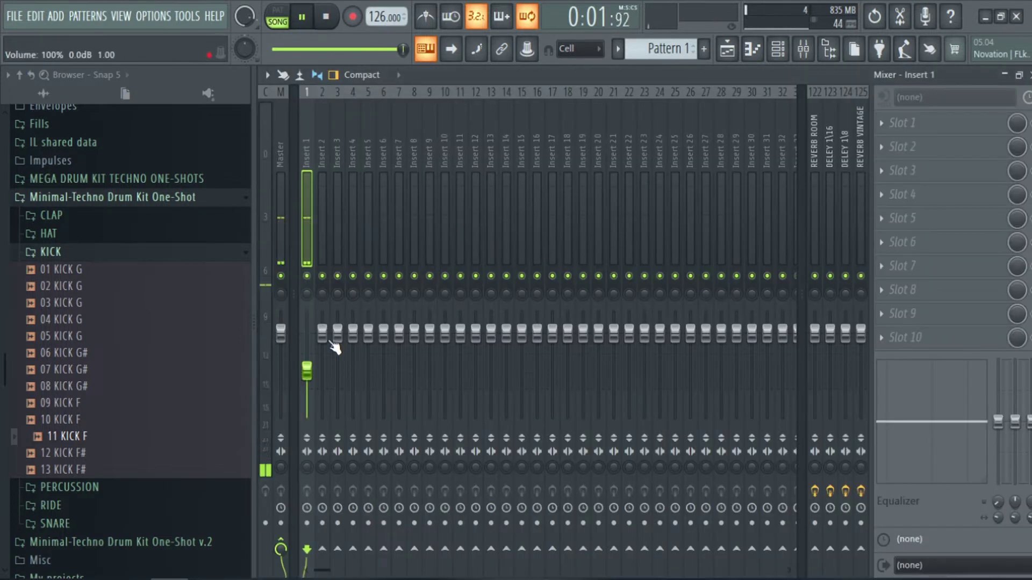
drag(307, 371, 307, 369)
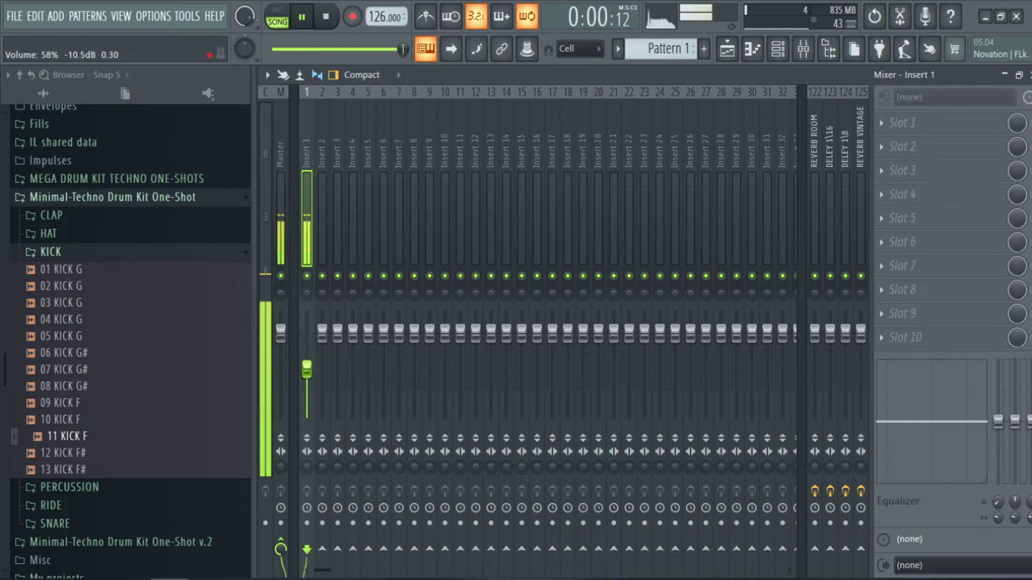
- Load FabFilter Pro-L 2 in slot 10 of the Master track, set its gain to 6 dB and stop playback
click(287, 116)
click(905, 334)
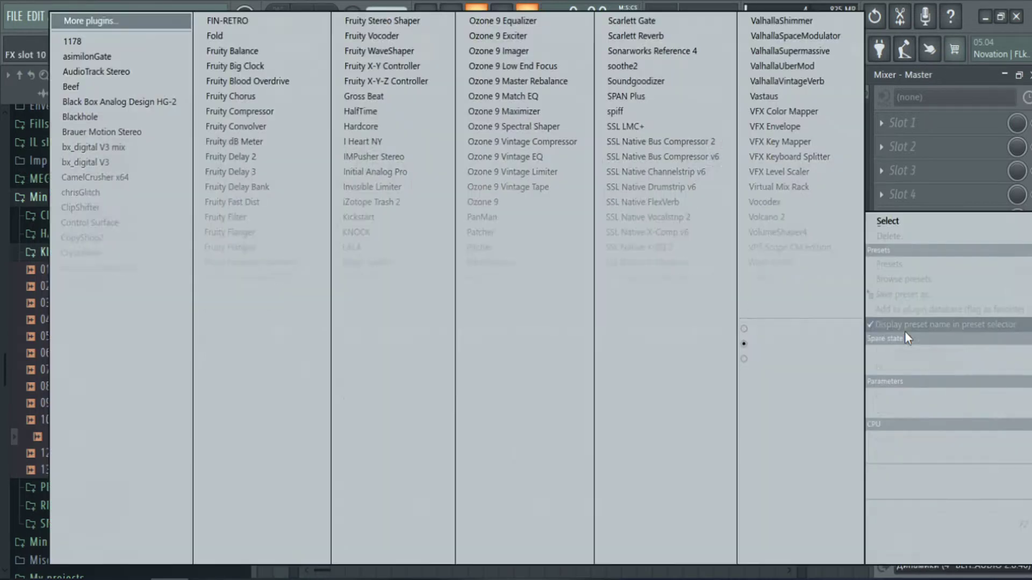
click(482, 322)
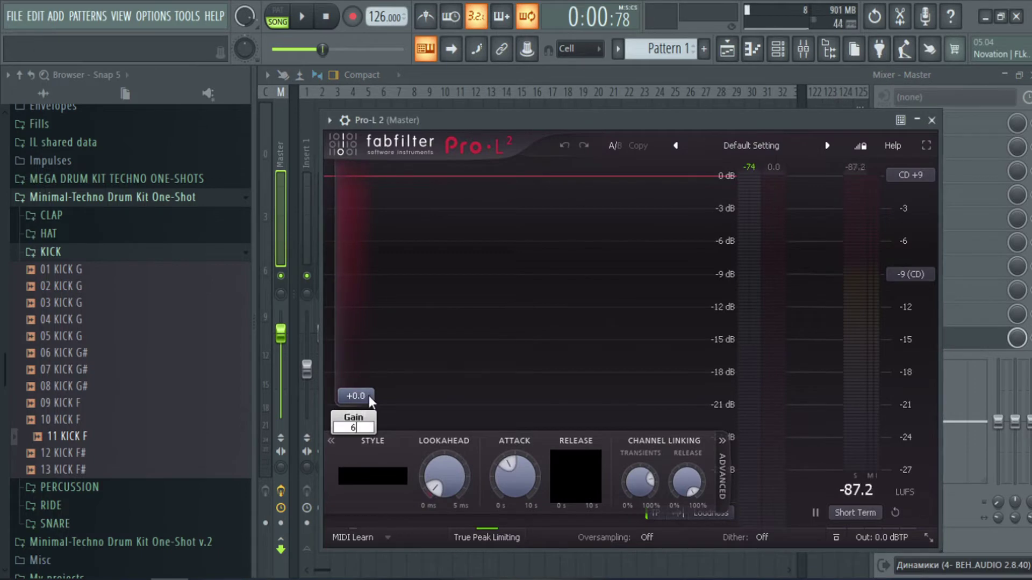
drag(369, 395, 369, 351)
click(932, 119)
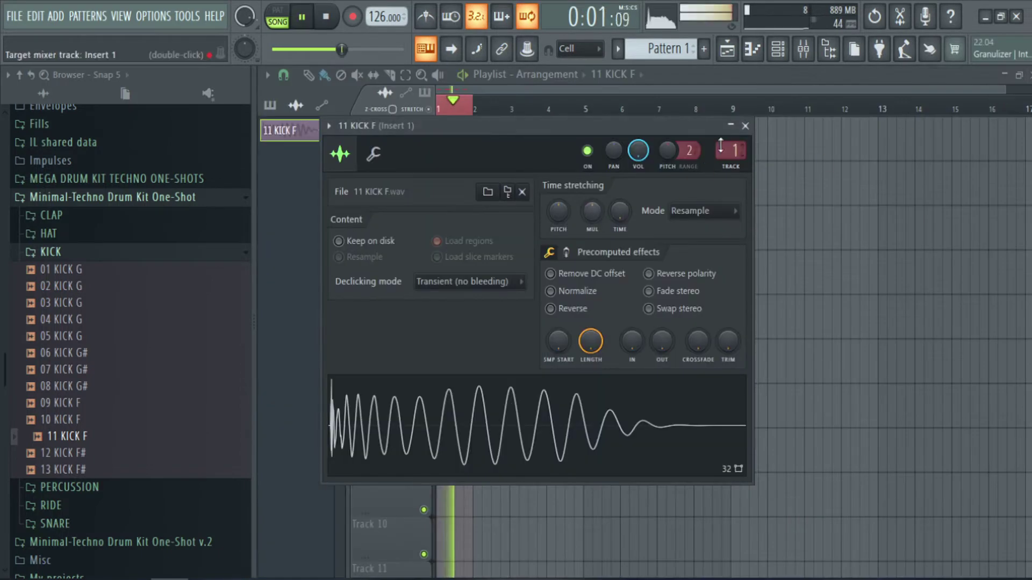
click(745, 127)
key(space)
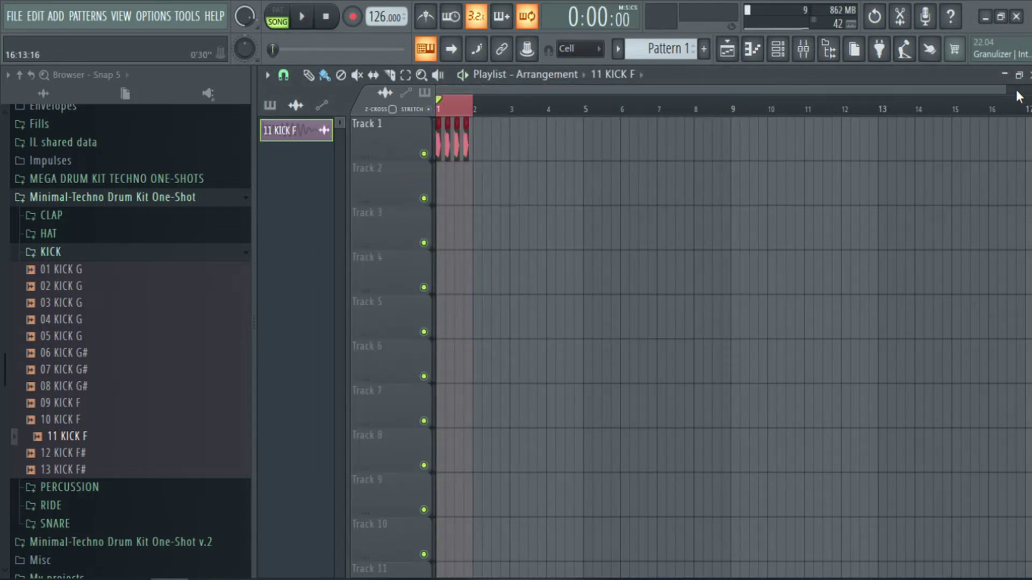
- Place a Pattern 1 clip at the start of Track 2, beneath the kick clips
drag(1011, 89, 613, 88)
click(667, 50)
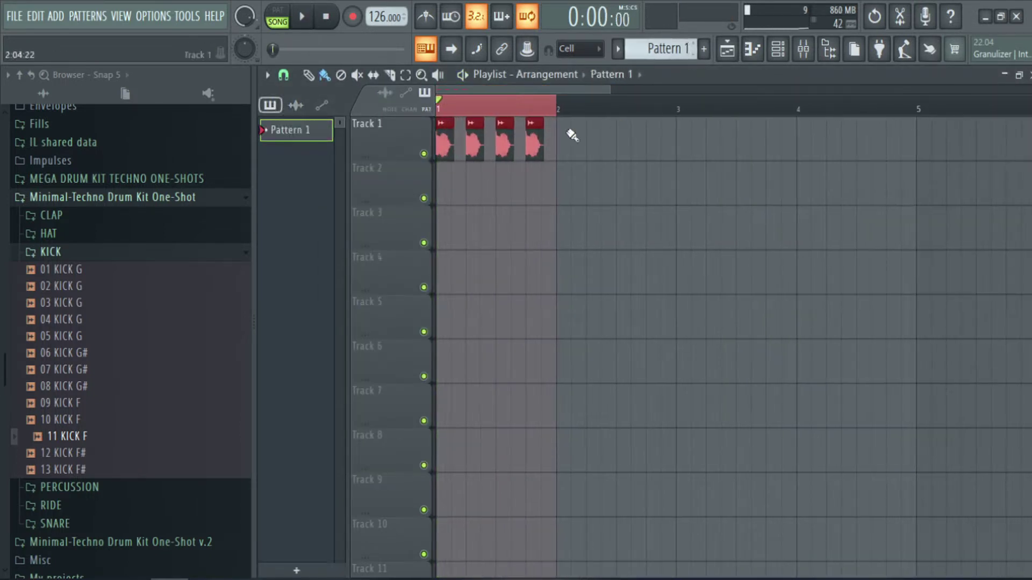
click(440, 177)
- Insert a Sylenth1 instrument channel into Pattern 1's channel rack
double_click(500, 196)
right_click(500, 251)
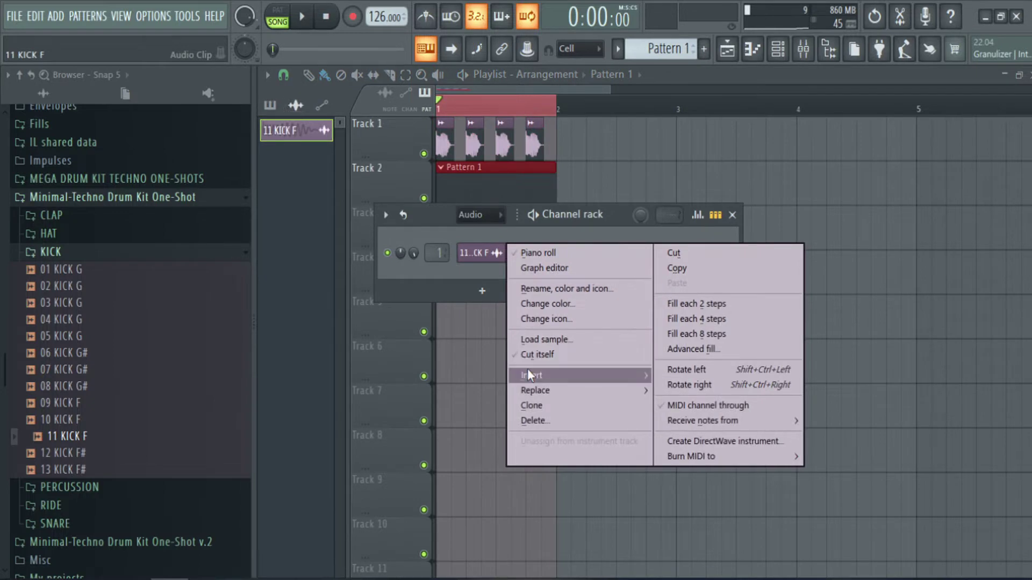
mouse_move(529, 375)
click(925, 187)
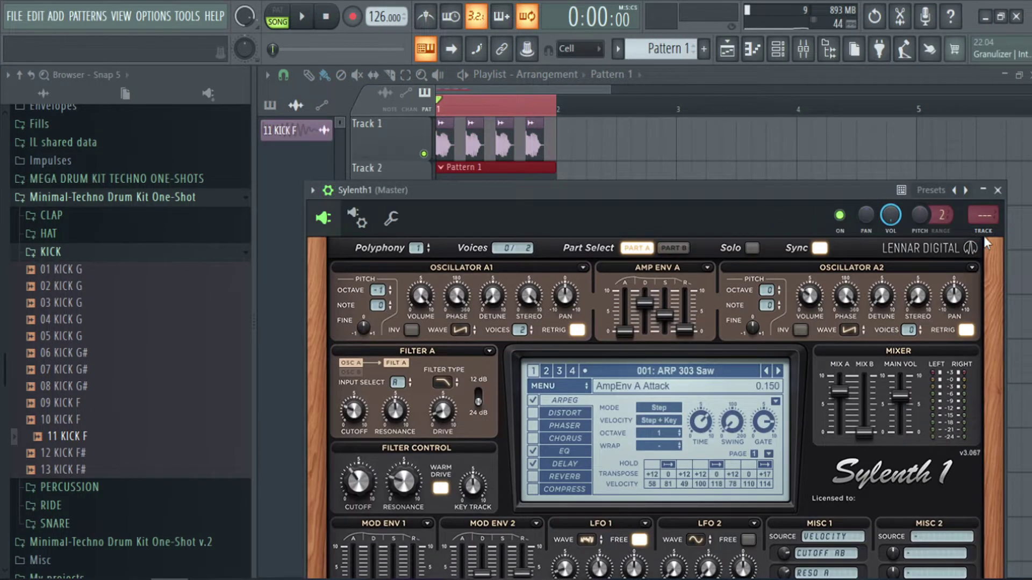
- Route Sylenth1 to mixer track 2 and name that track BASS
click(984, 217)
text(BAS)
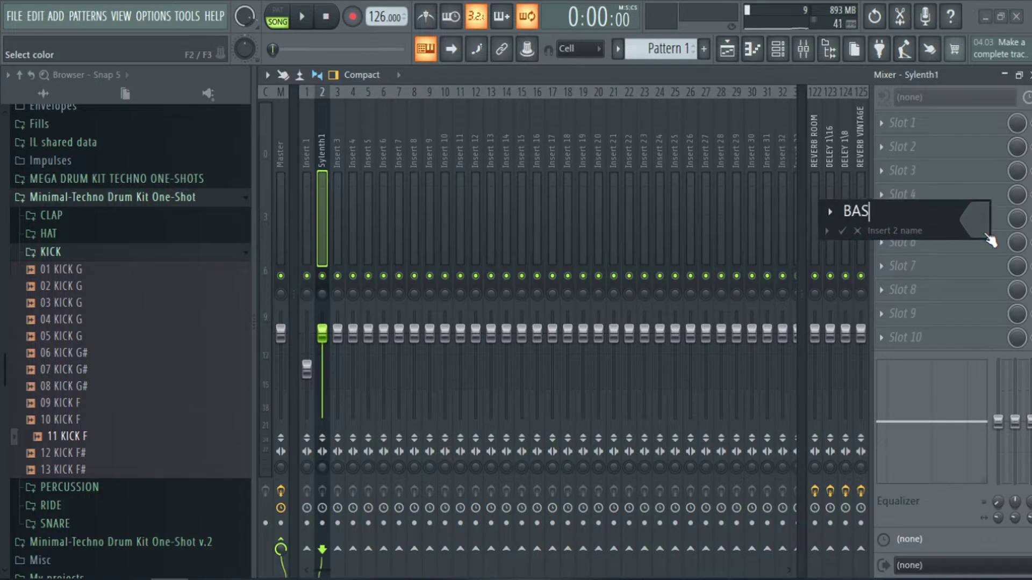
text(S)
key(Return)
- Rename mixer track Insert 1 as KICK
click(311, 157)
key(F2)
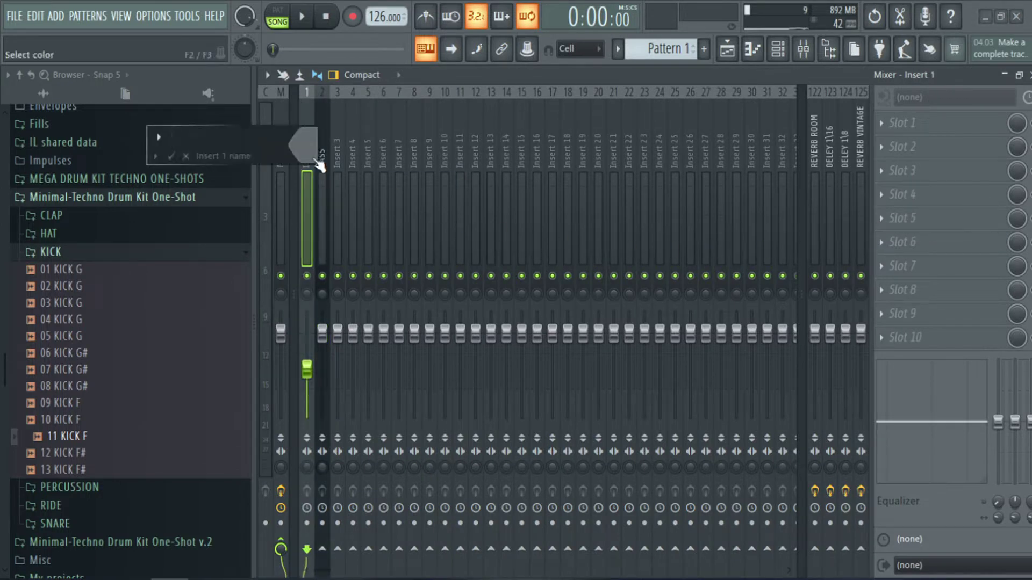
text(KICK)
key(Return)
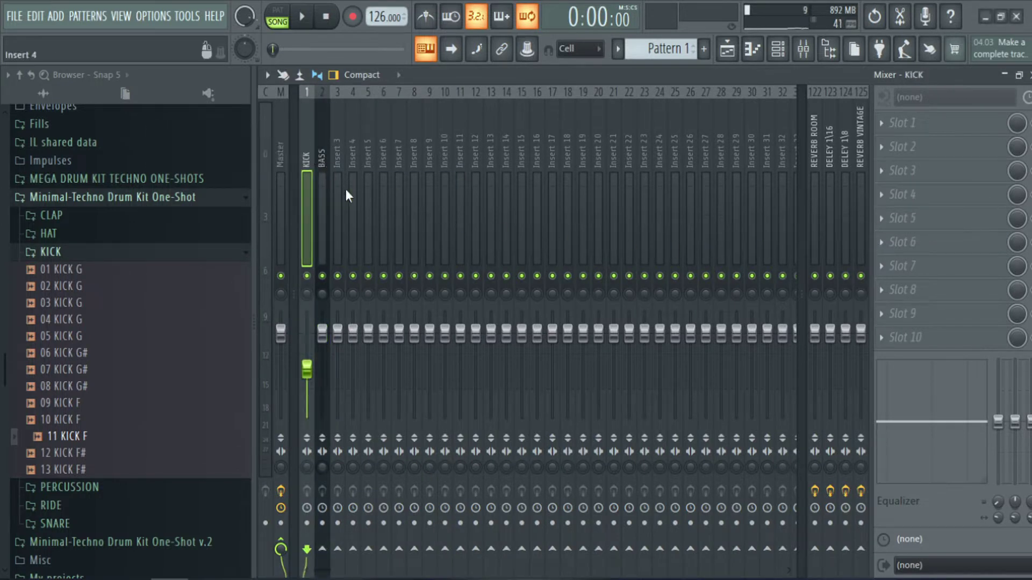
- Lower the BASS mixer fader to about the KICK fader's level and reposition the Sylenth1 window so its keyboard fits on screen
click(326, 248)
drag(321, 333, 321, 368)
click(1027, 75)
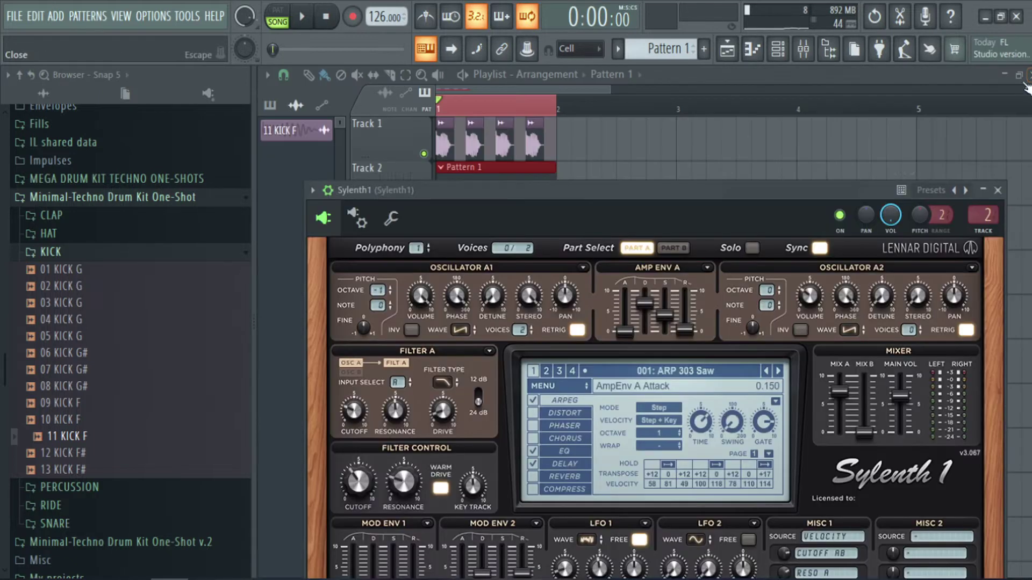
drag(835, 186, 770, 70)
drag(555, 73, 597, 66)
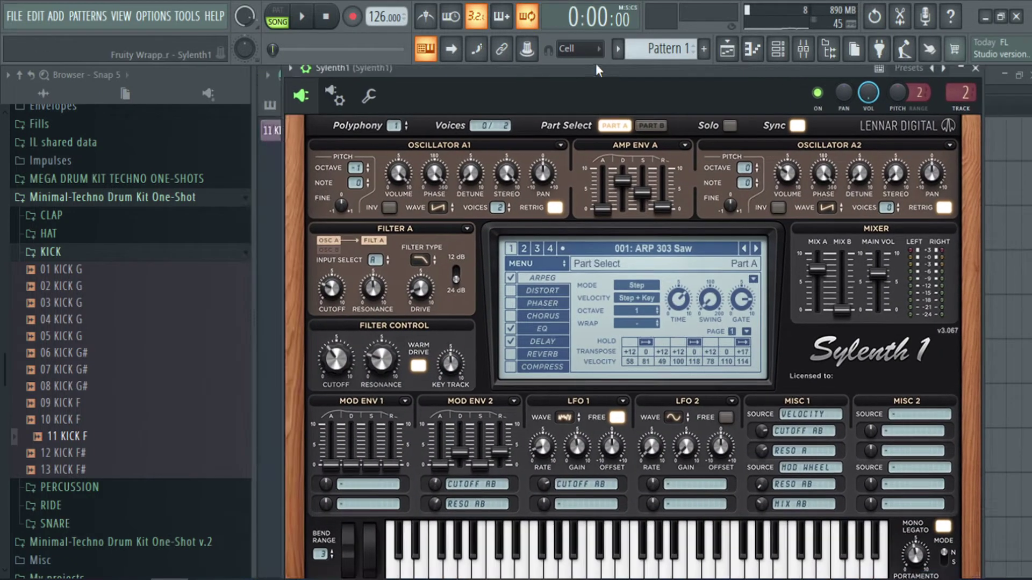
- Insert a blank Init preset in Sylenth1 in place of the ARP 303 Saw sound
click(511, 265)
mouse_move(591, 279)
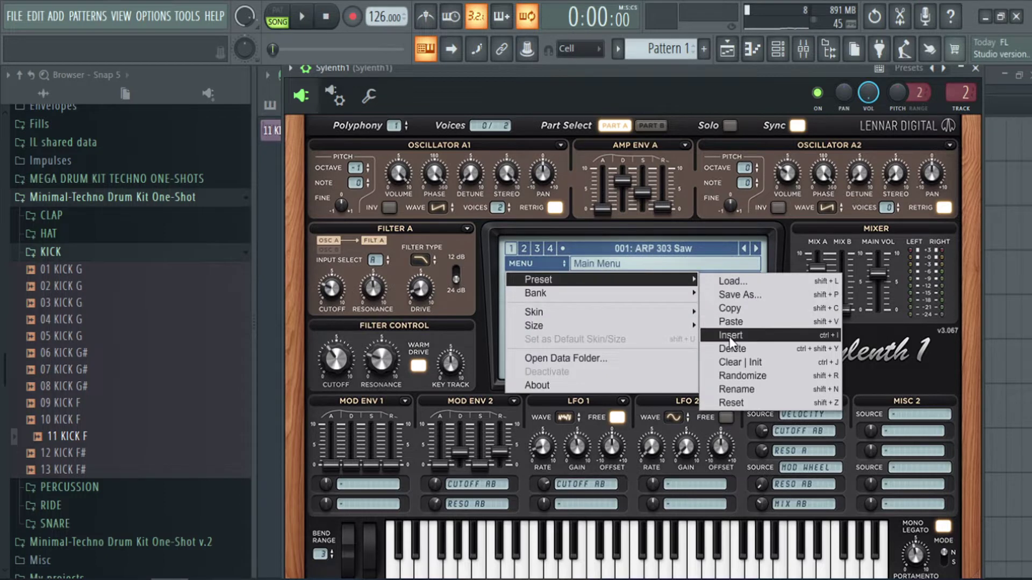
click(730, 335)
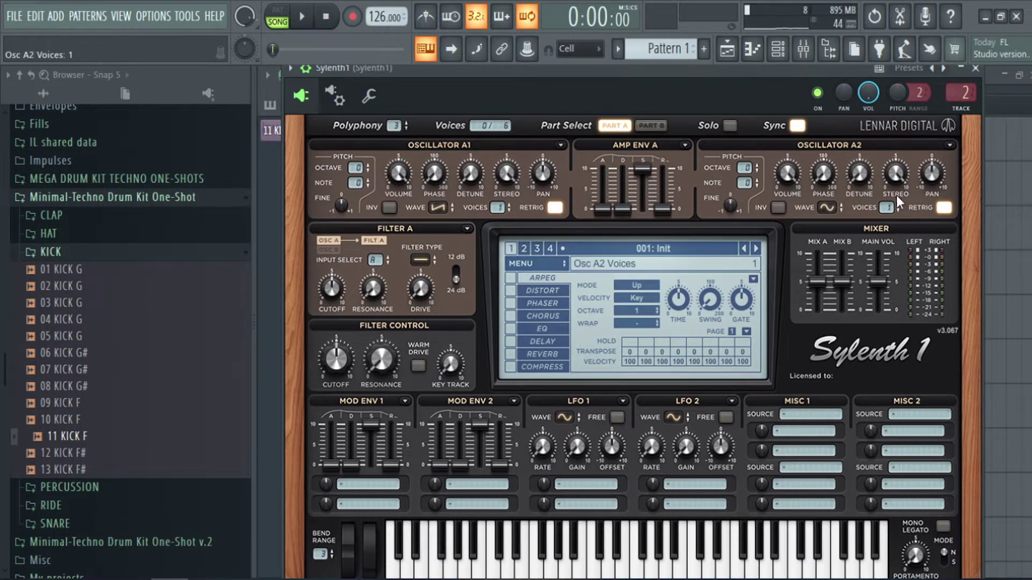
- Give oscillator A2 one voice with a saw wave and set oscillator A1's octave to -1
click(826, 208)
click(849, 235)
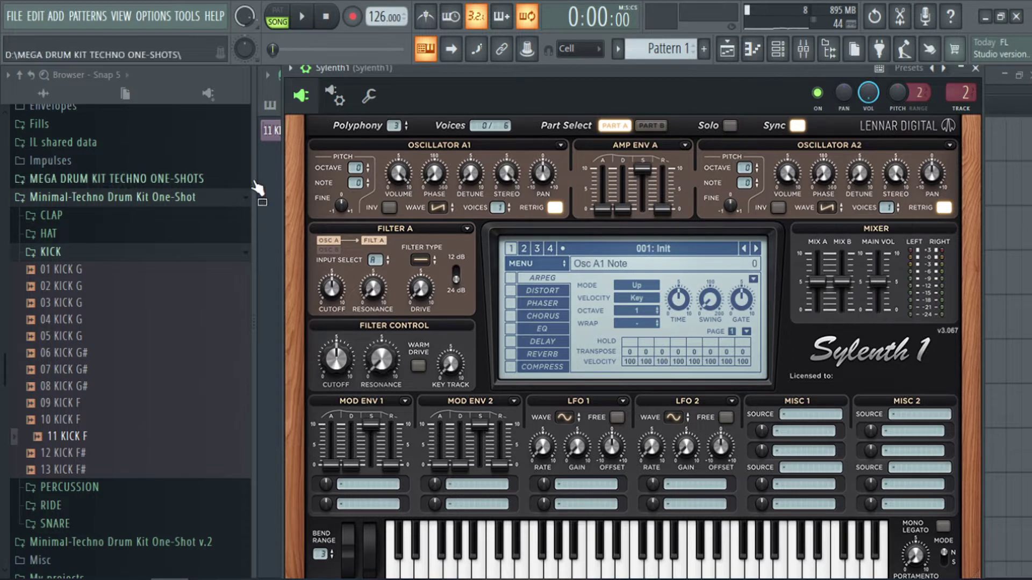
drag(358, 177, 360, 194)
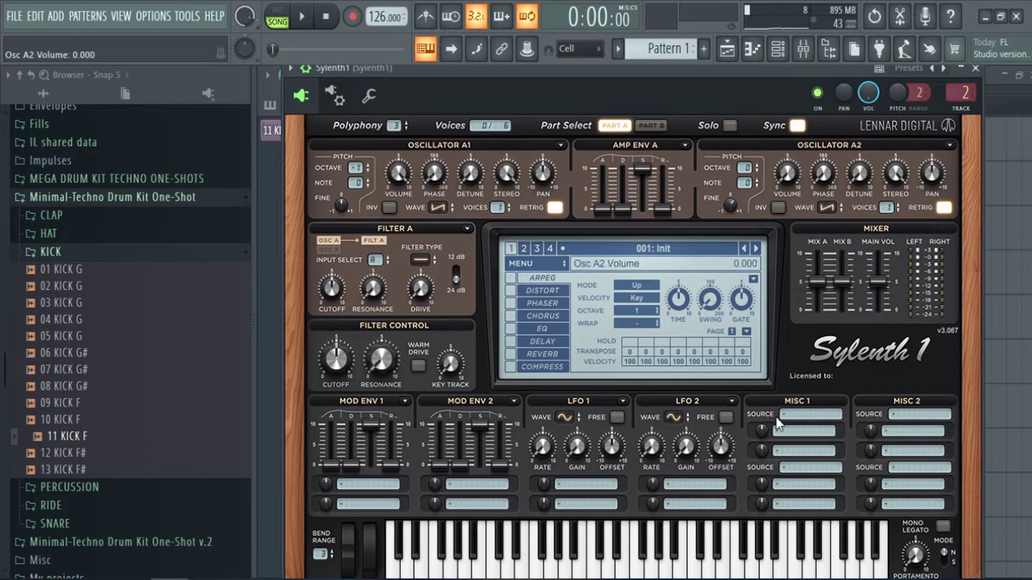
- Set Filter A to 24 dB lowpass with drive about 2.9 and reduced cutoff, and set amp envelope A's release to about 0.69
click(420, 260)
click(456, 289)
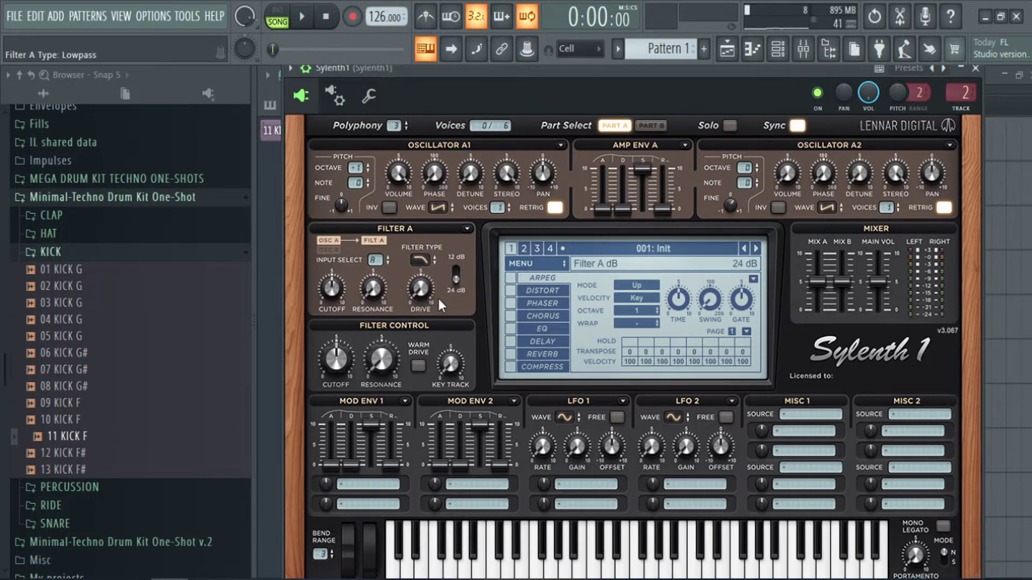
drag(424, 237, 424, 218)
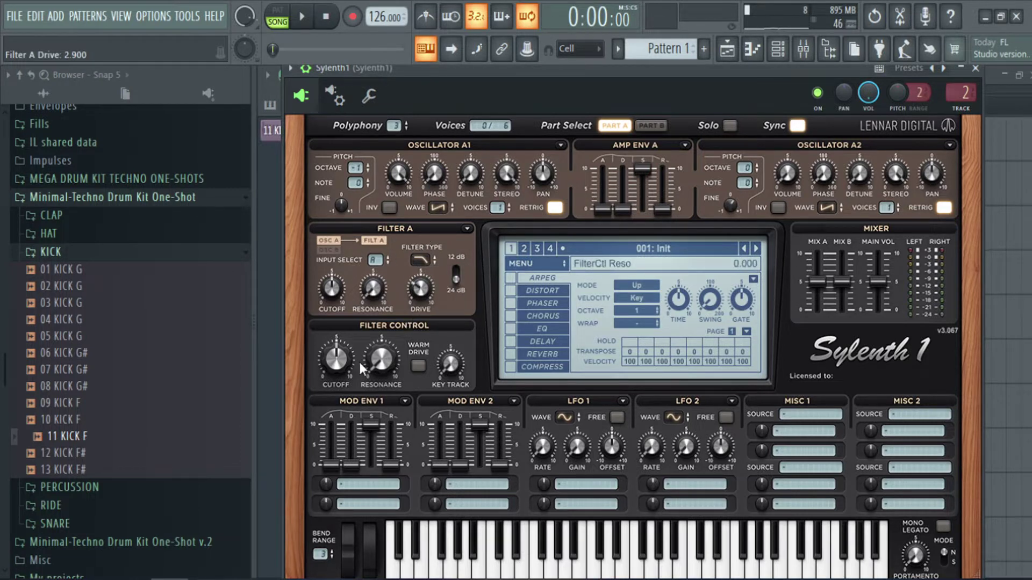
drag(340, 358, 336, 394)
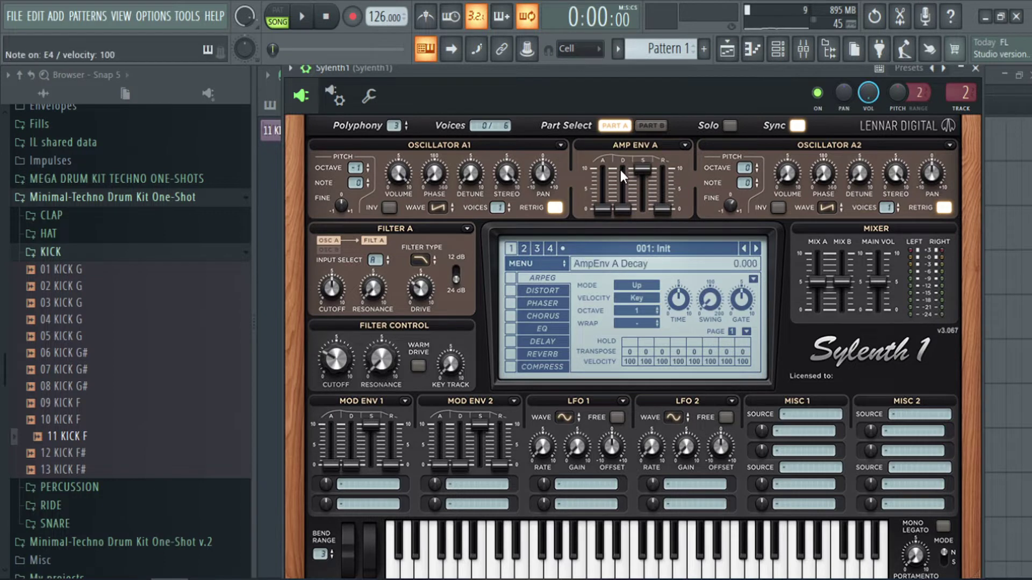
drag(661, 203, 664, 199)
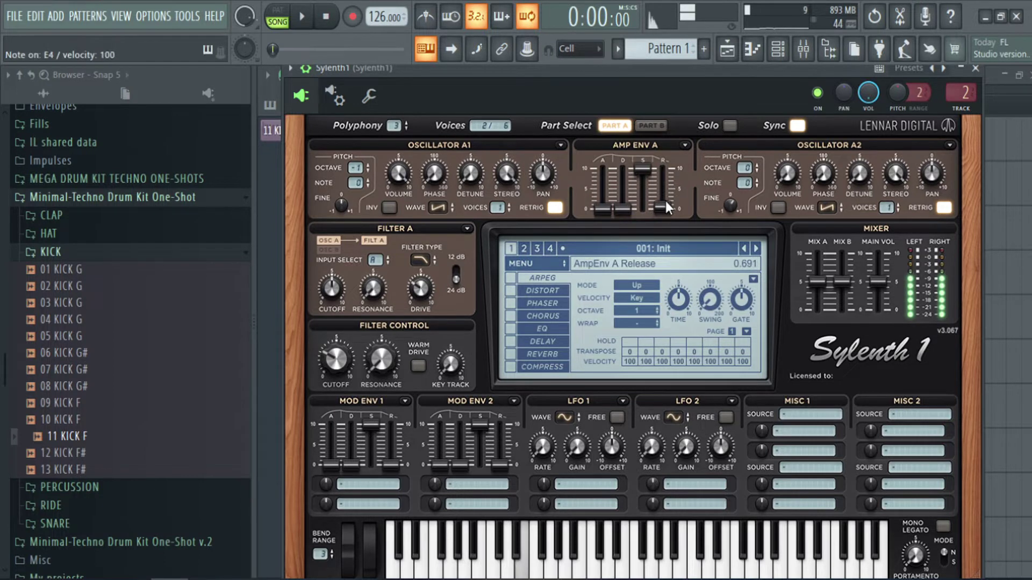
click(976, 69)
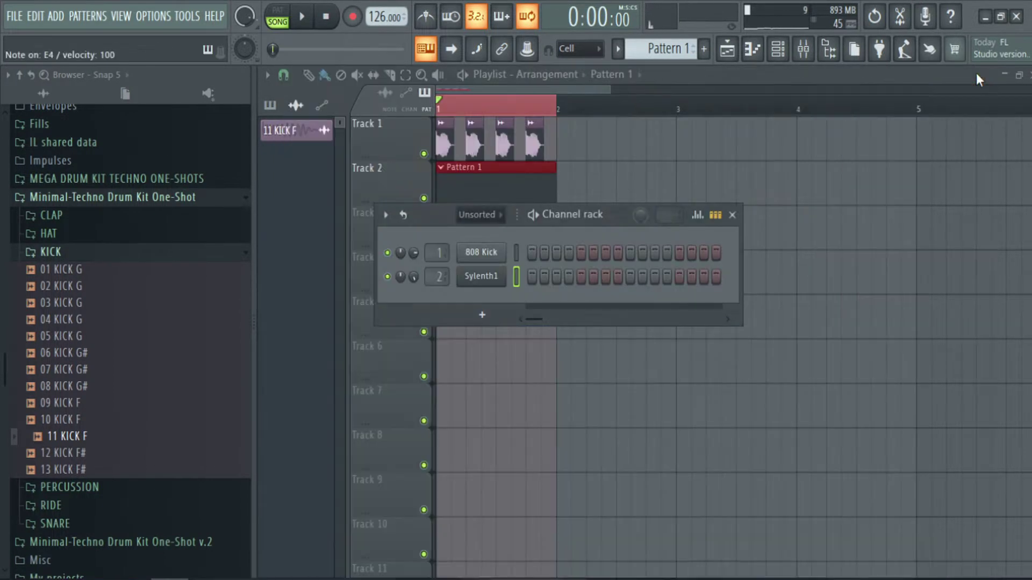
- Open Sylenth1's piano roll and set the scale highlighting root note to F
right_click(497, 274)
click(529, 275)
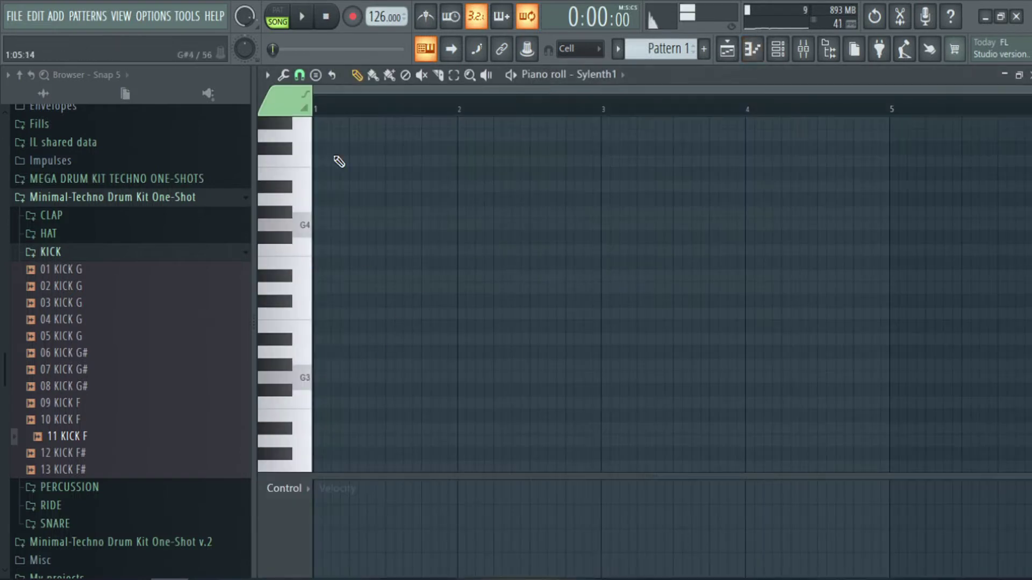
click(267, 74)
mouse_move(311, 156)
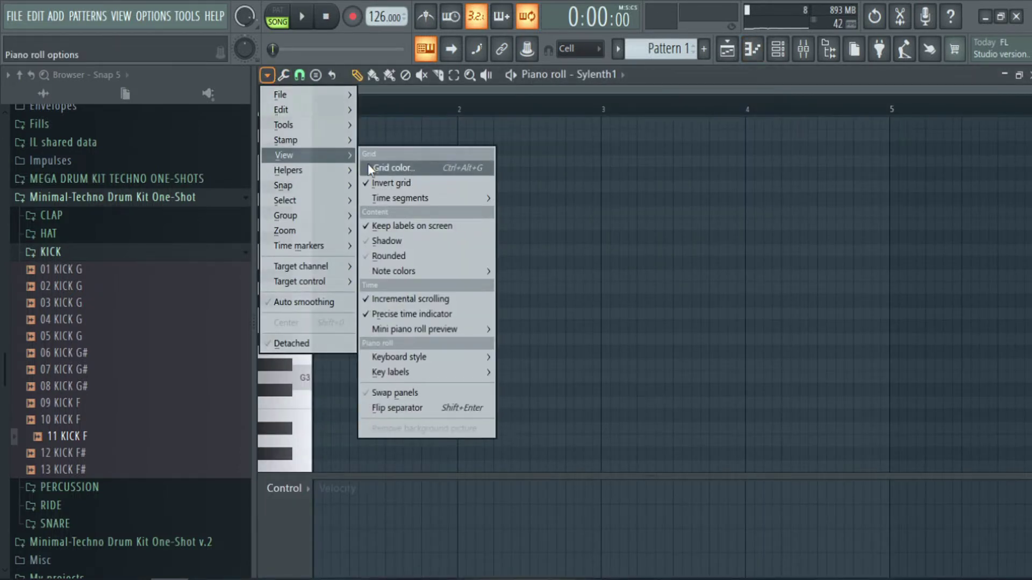
mouse_move(386, 185)
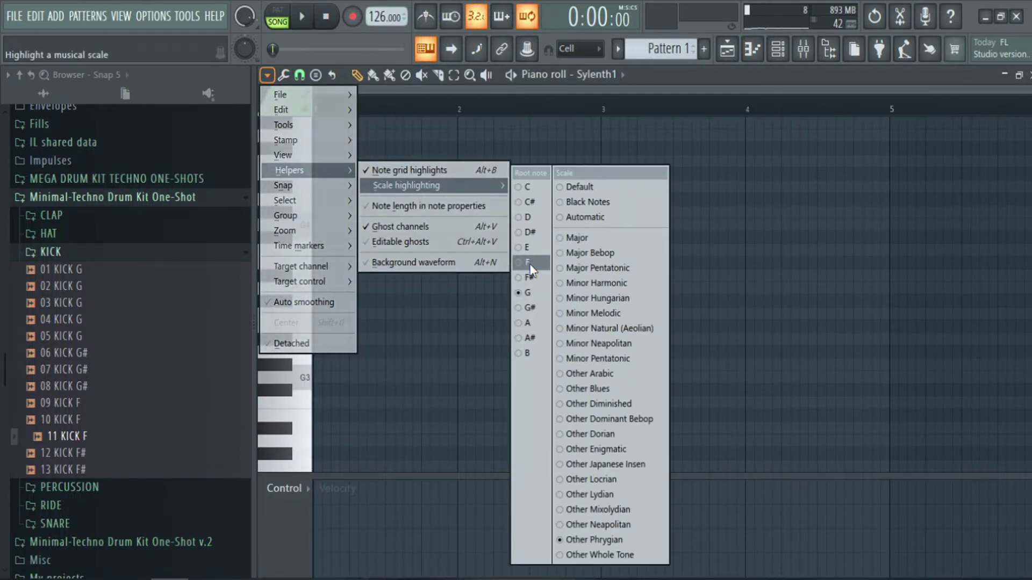
click(529, 265)
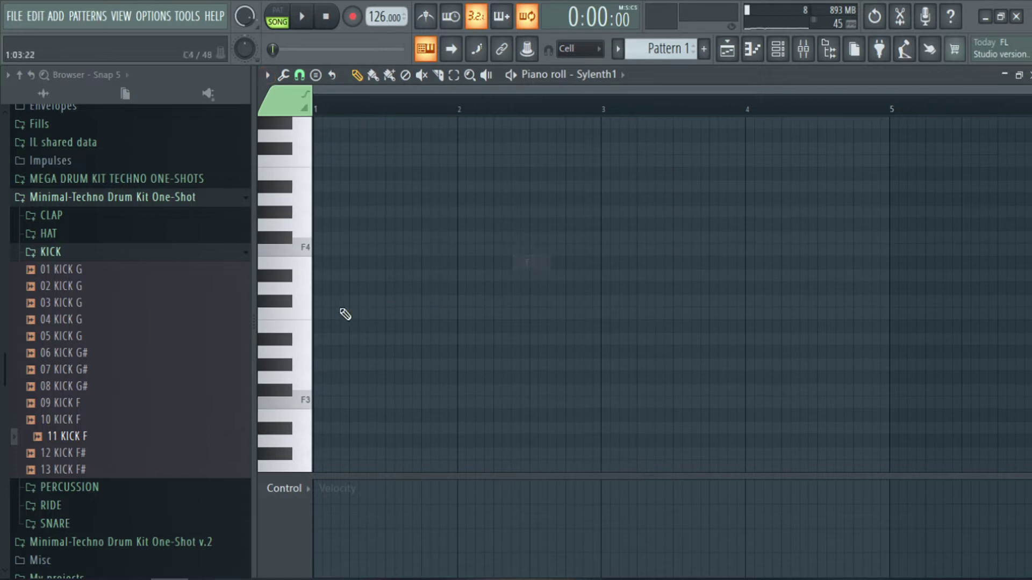
- Place four consecutive F3 eighth notes from the start of bar 1 and duplicate them to fill the bar
click(310, 173)
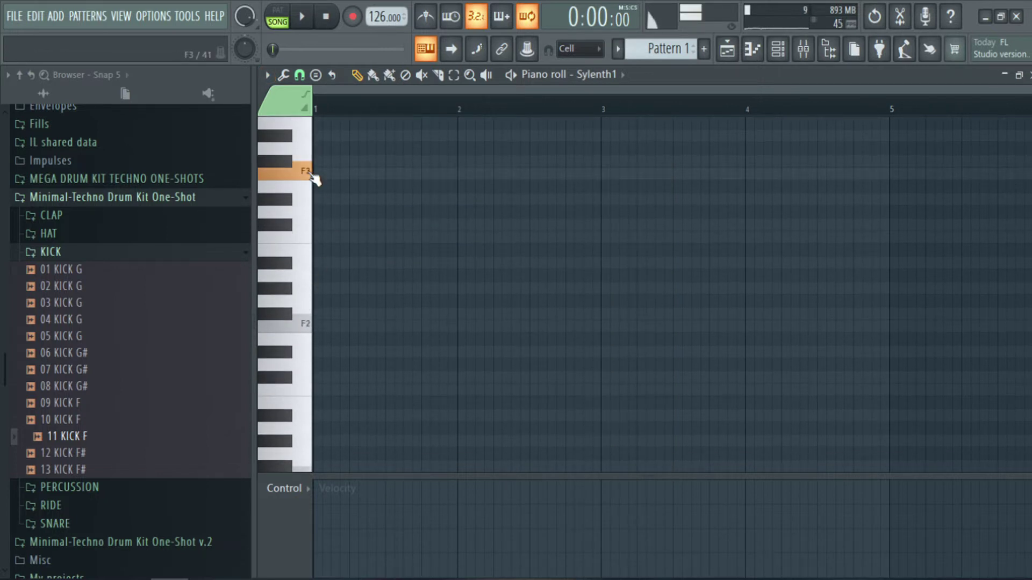
click(317, 175)
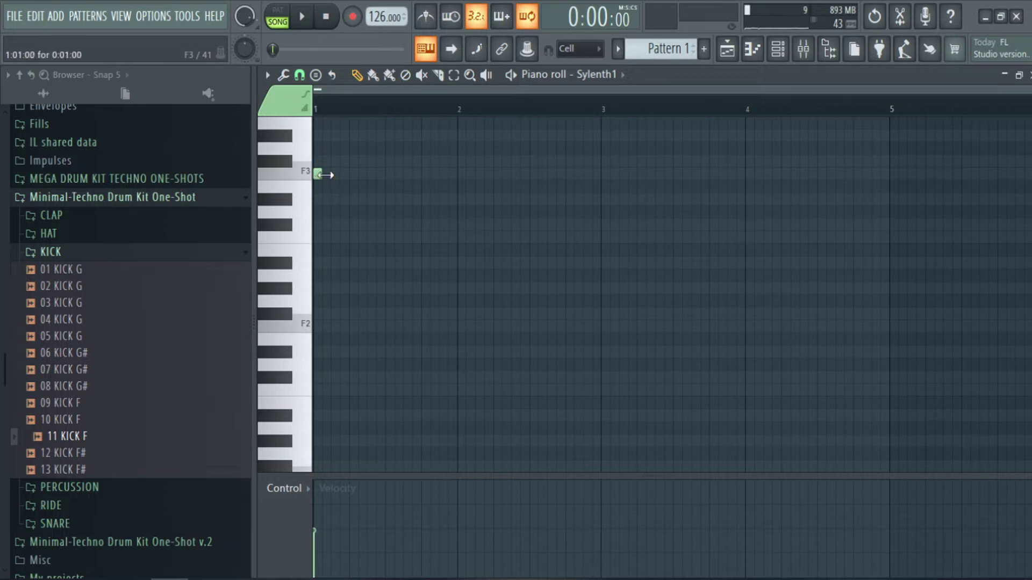
click(334, 175)
click(352, 175)
click(370, 175)
drag(409, 157, 254, 194)
drag(317, 177, 387, 178)
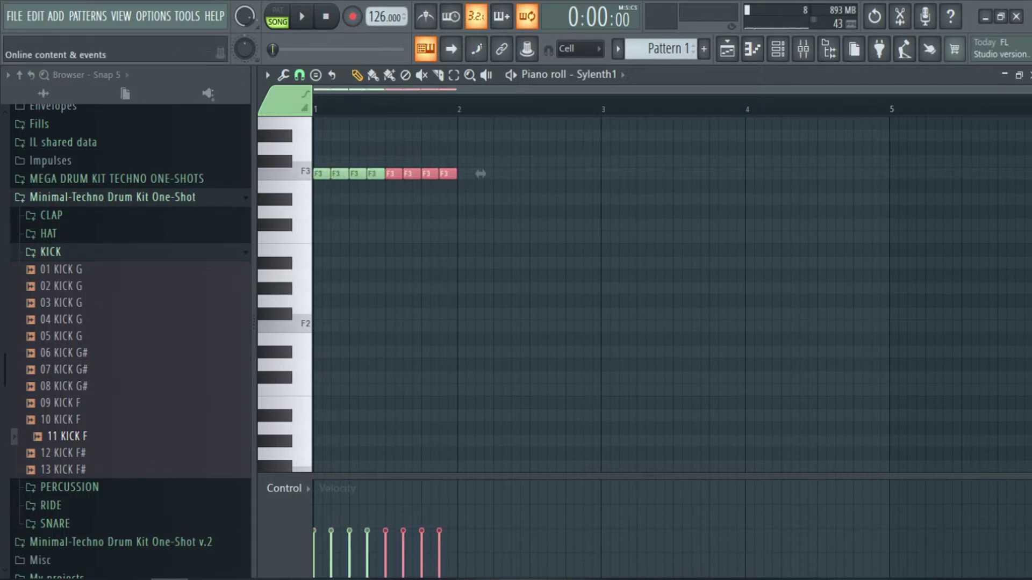
click(1029, 76)
- Lower the BASS mixer fader slightly and load VolumeShaper4 into slot 10 of that track
double_click(436, 277)
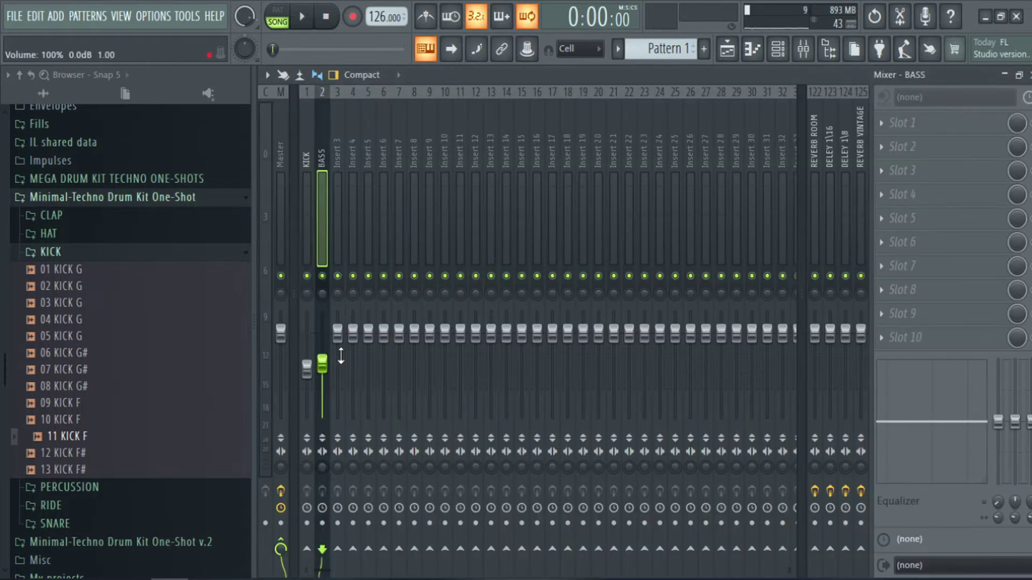
drag(322, 364, 322, 367)
click(906, 297)
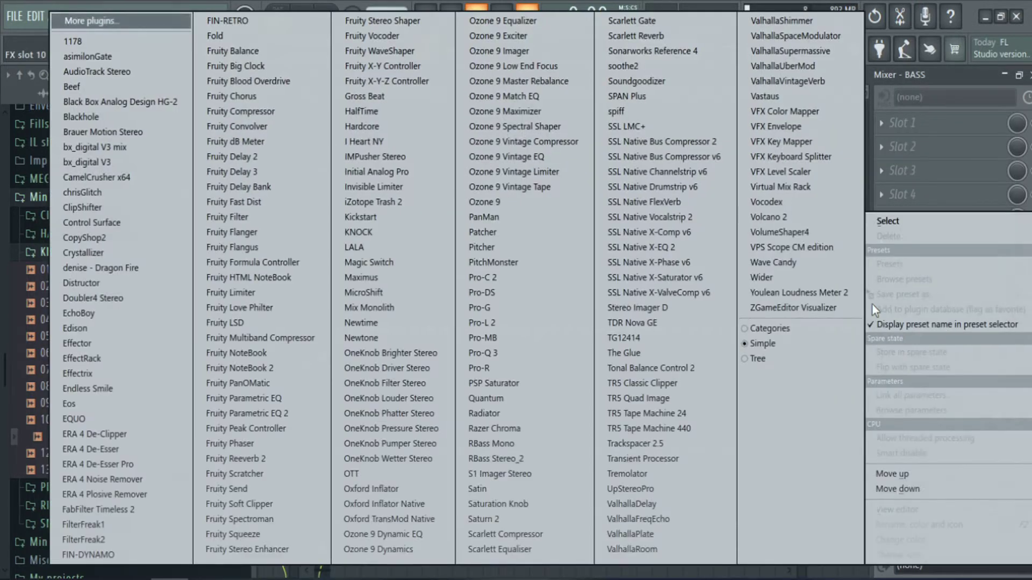
click(812, 225)
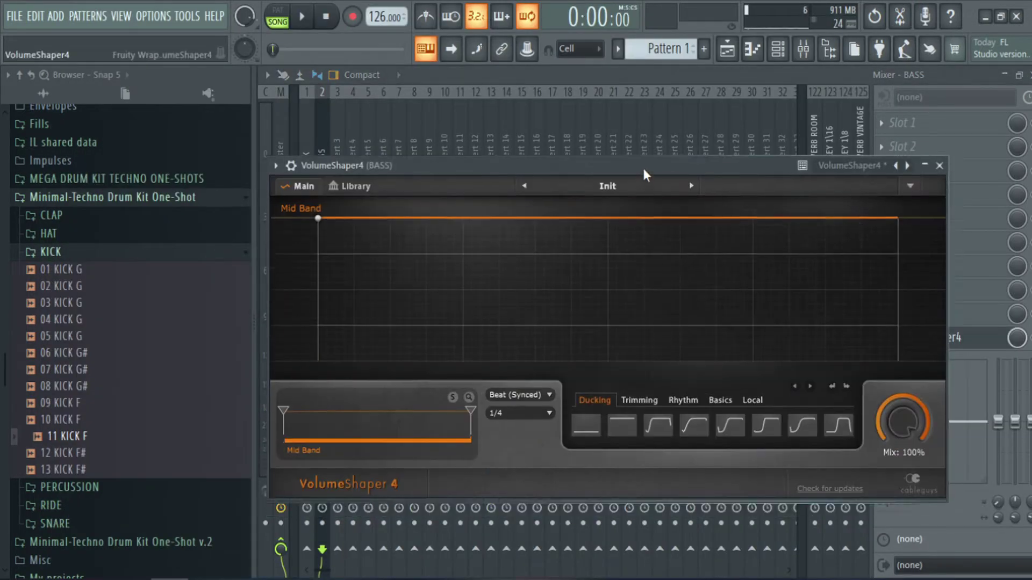
- Apply the S-shaped fifth Ducking curve to the mid band and lower the high-band crossover to about two thirds of its range
click(730, 404)
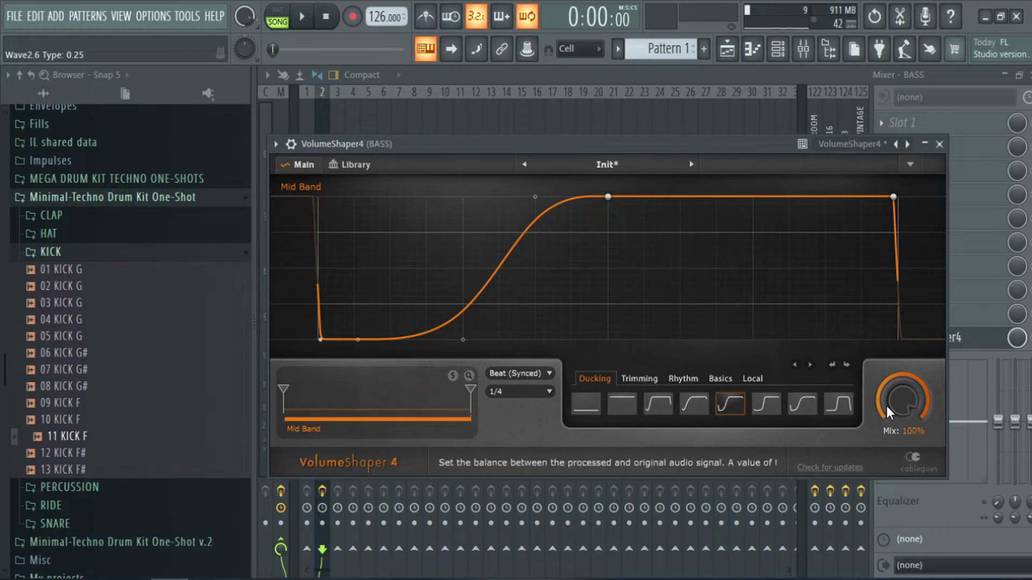
drag(470, 391, 390, 390)
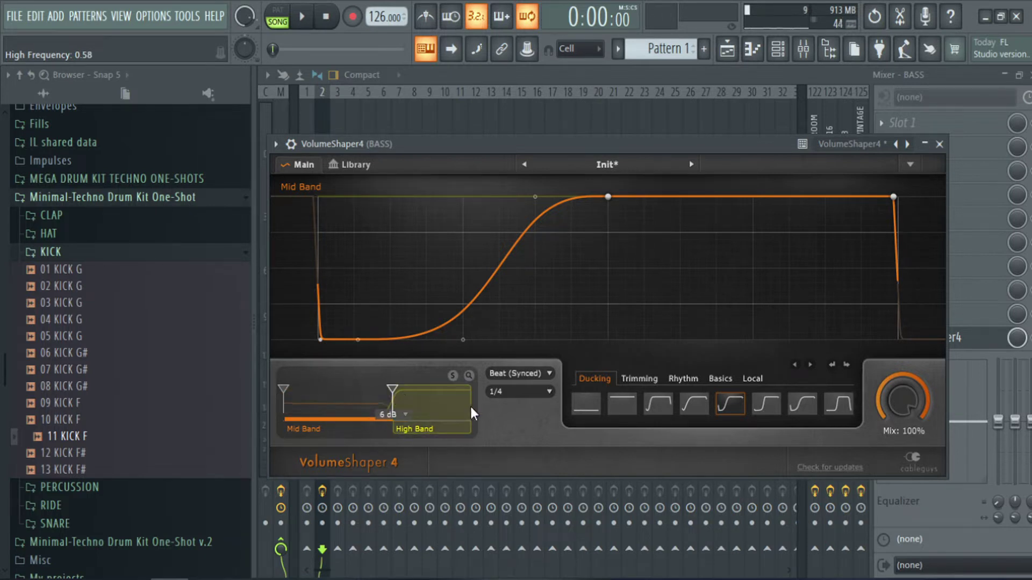
click(396, 407)
drag(396, 406, 411, 407)
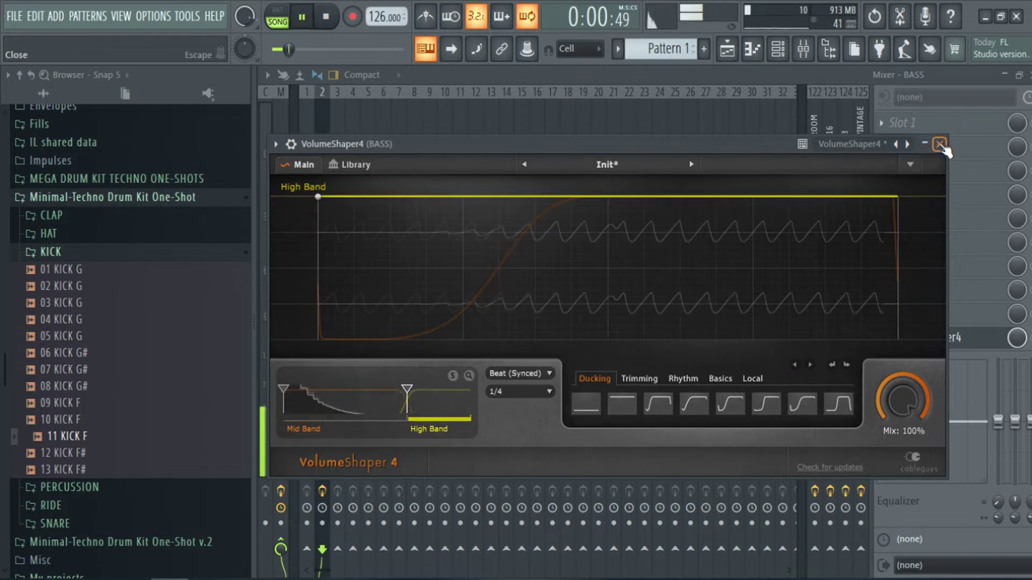
click(925, 144)
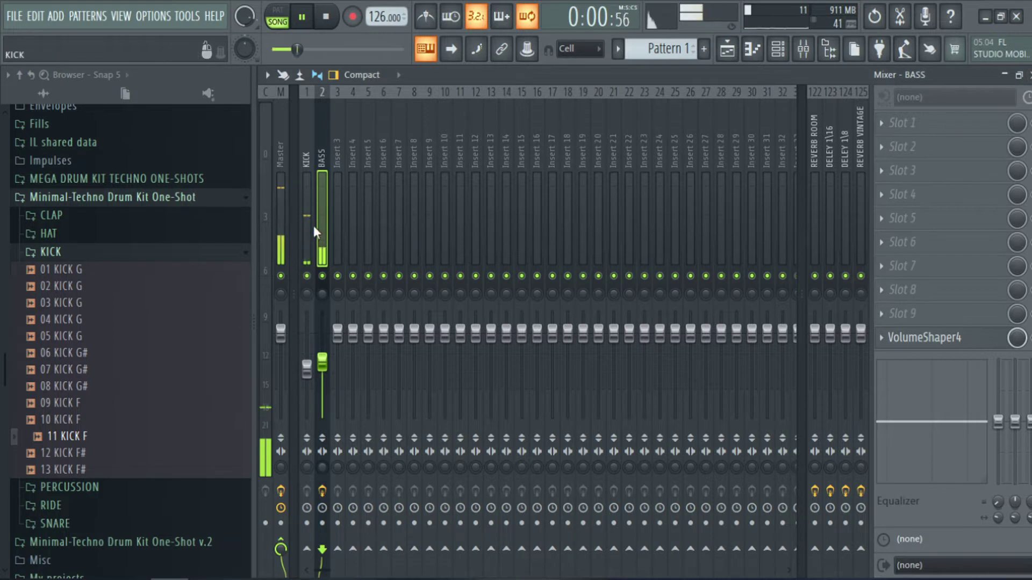
- Raise the BASS mixer fader to about -6 dB during playback
drag(392, 49, 398, 49)
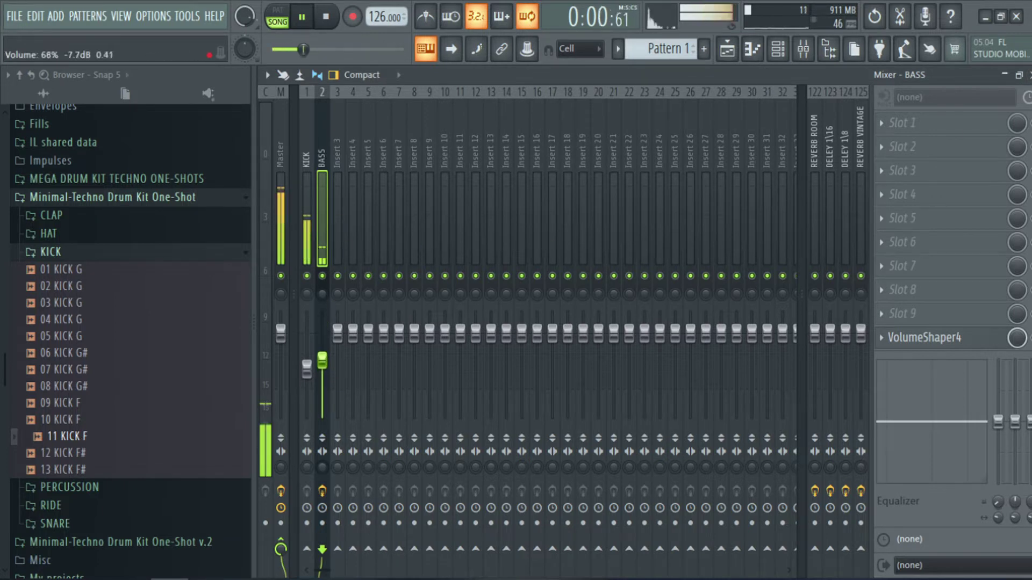
drag(322, 361, 322, 355)
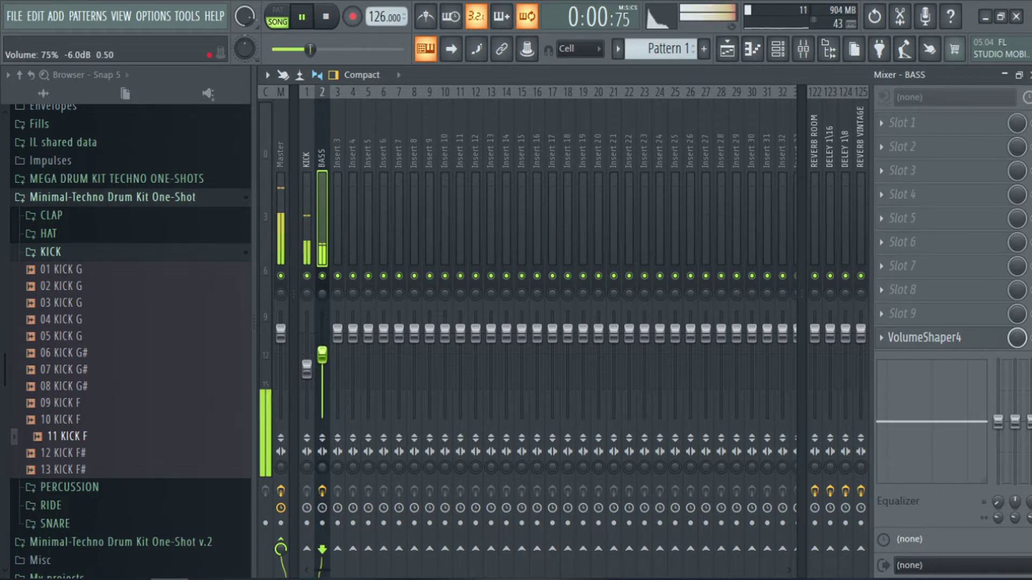
key(space)
- Load Pro-Q 3 into slot 1 of the BASS track and add a 24 dB/oct low cut at about 33 Hz with Q about 0.95
click(918, 115)
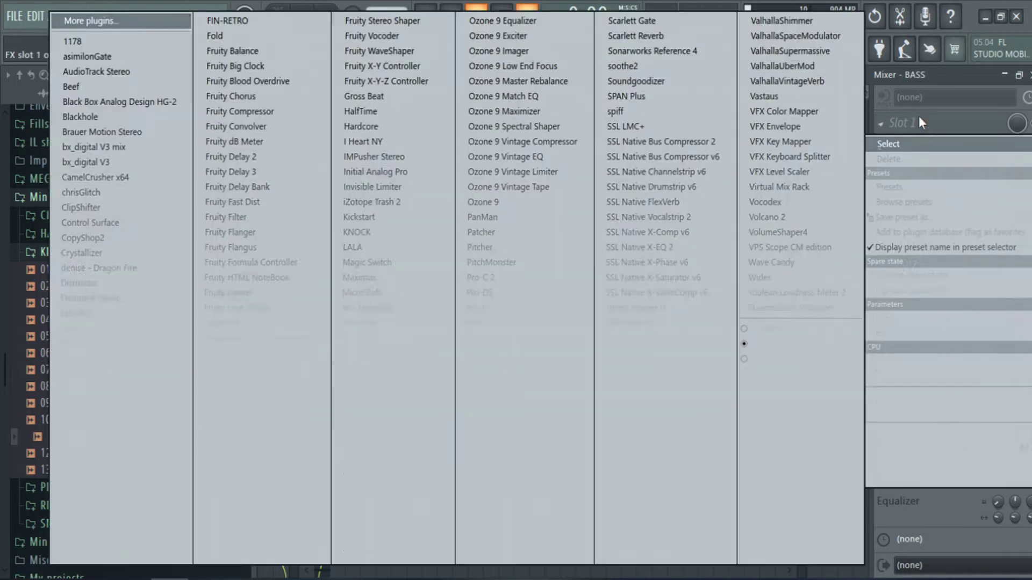
click(536, 353)
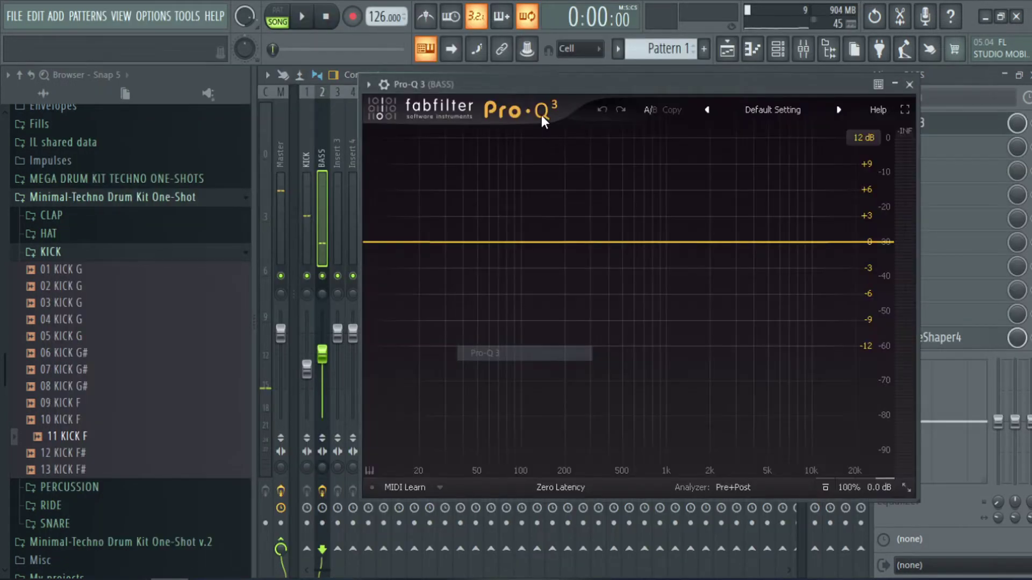
click(376, 242)
drag(376, 242, 447, 243)
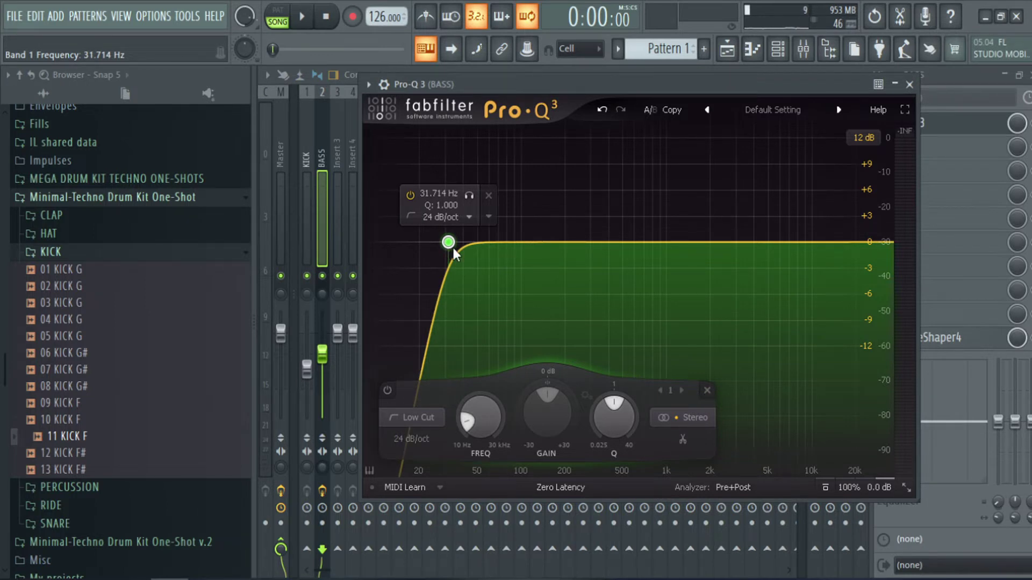
key(space)
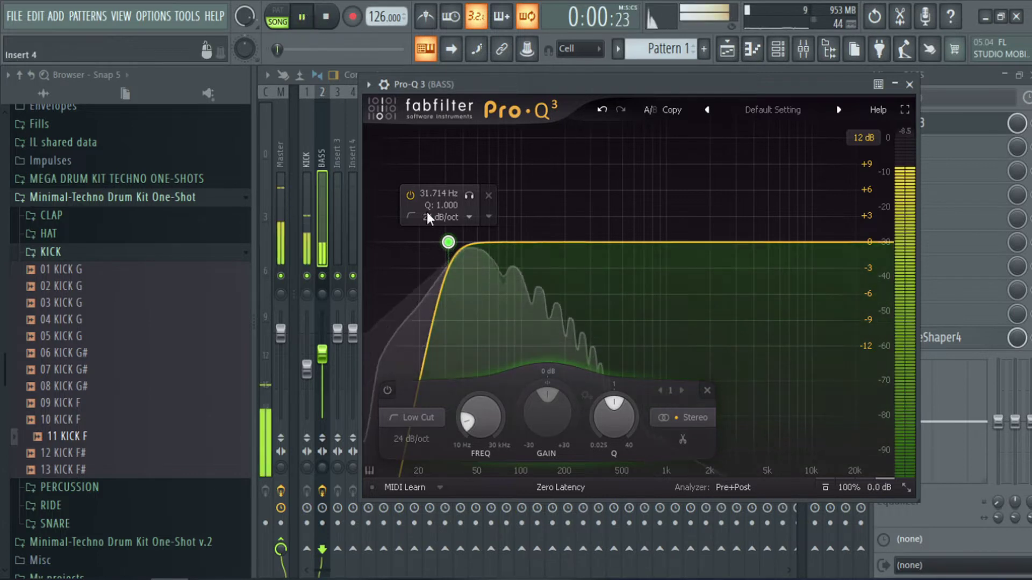
mouse_move(447, 245)
mouse_down()
mouse_move(363, 242)
mouse_move(447, 247)
mouse_up()
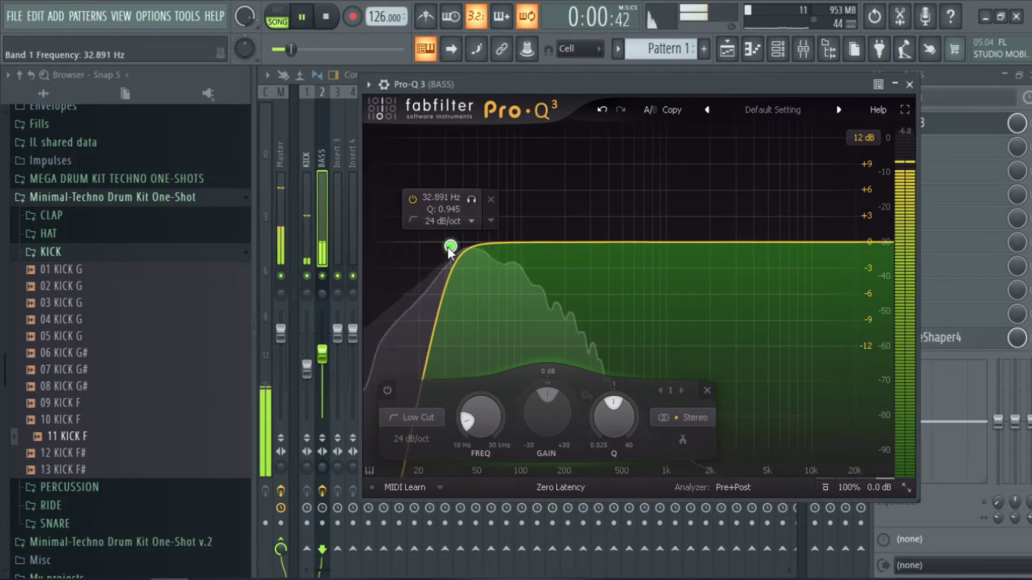
click(303, 18)
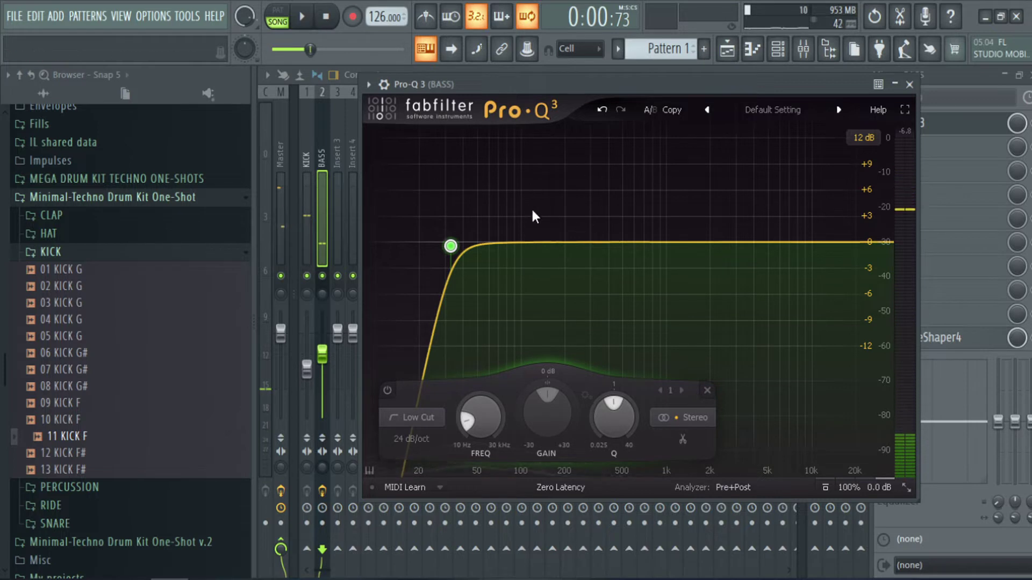
- Add a bell cut of about -1.65 dB at about 201 Hz to the bass EQ while listening to the loop
drag(550, 243, 553, 250)
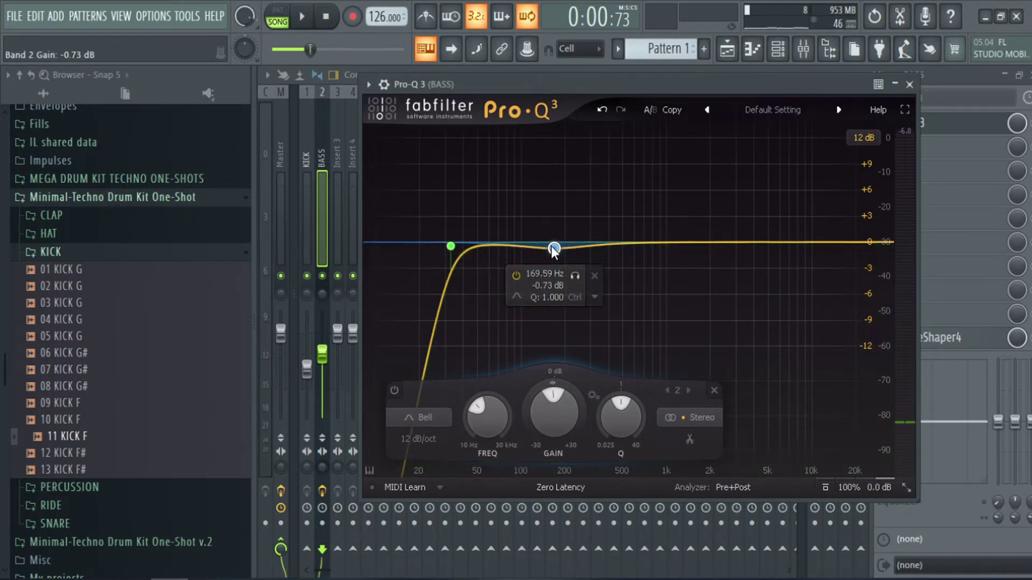
click(303, 22)
drag(554, 248, 563, 263)
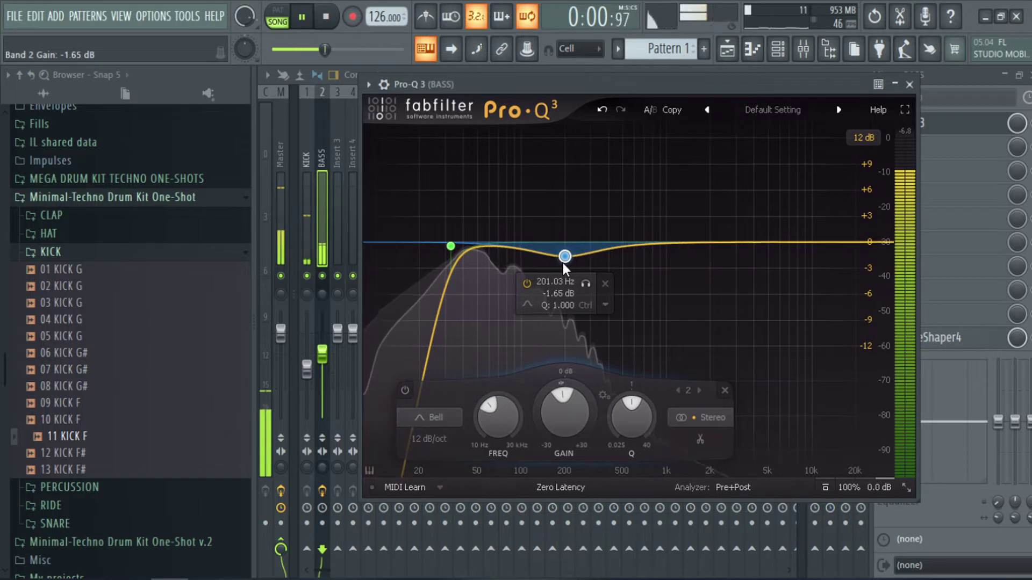
click(909, 85)
key(space)
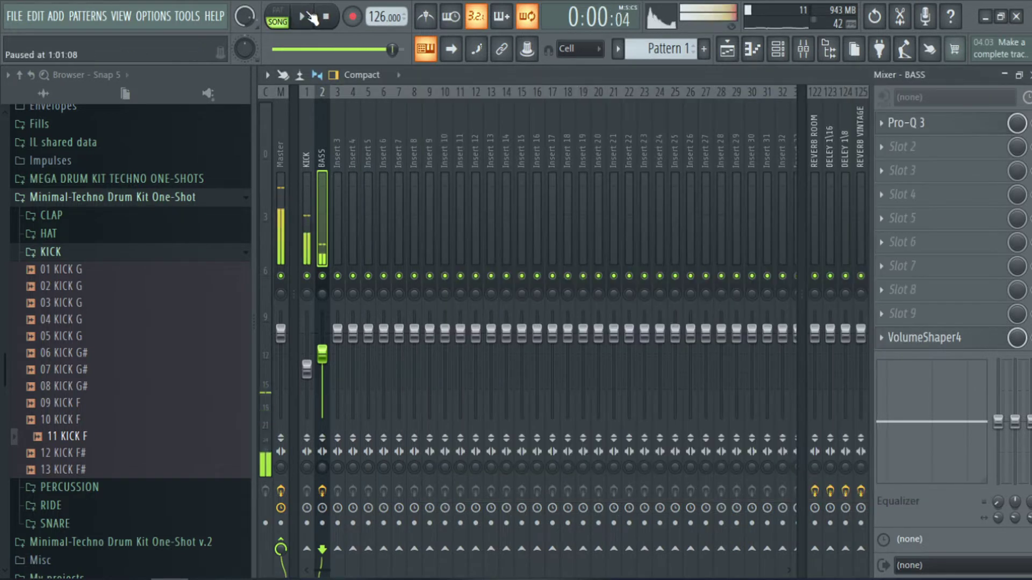
- Load RBass Mono into slot 2 of the BASS track and listen to the loop through it
click(936, 156)
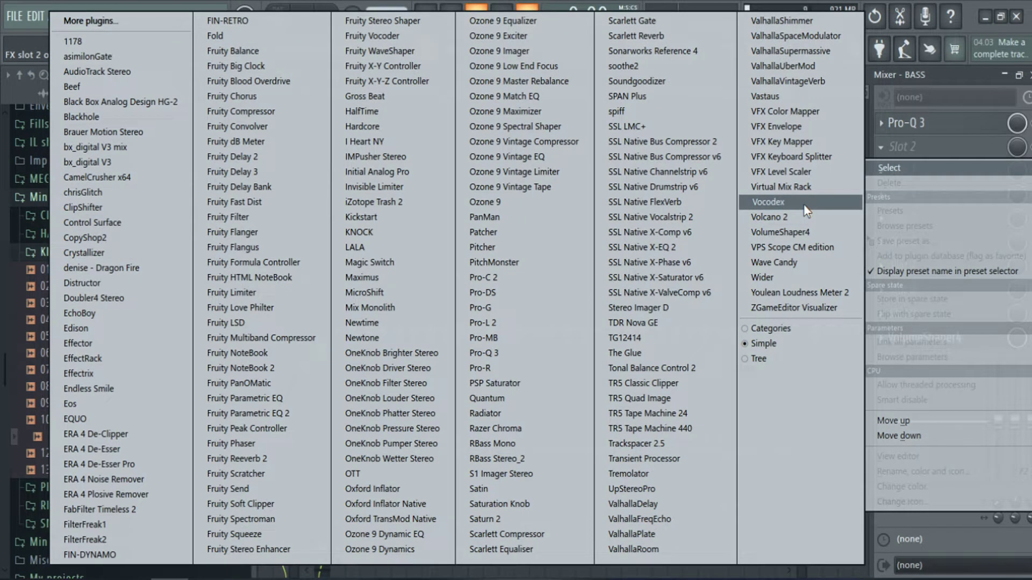
click(550, 444)
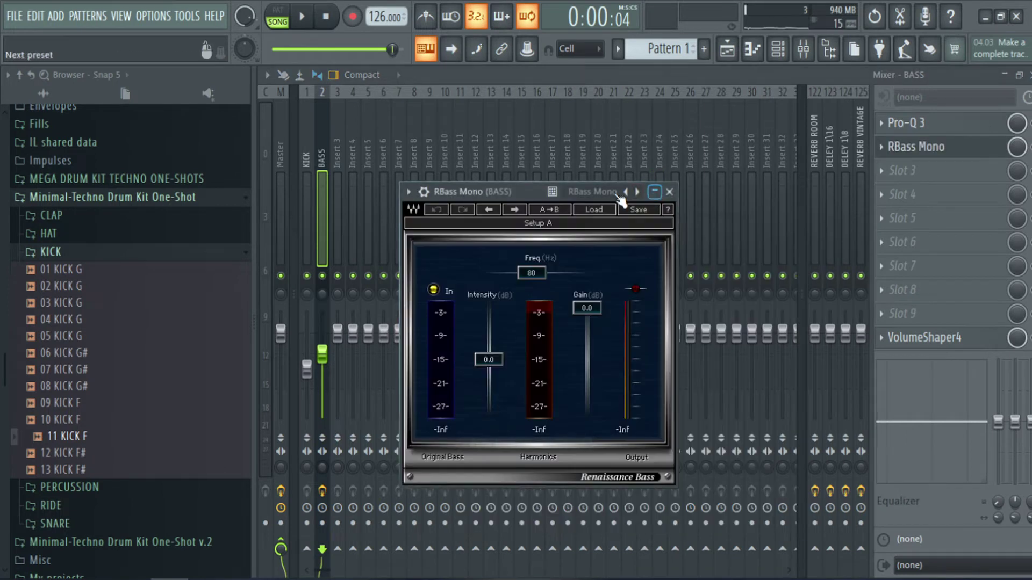
drag(547, 189, 605, 166)
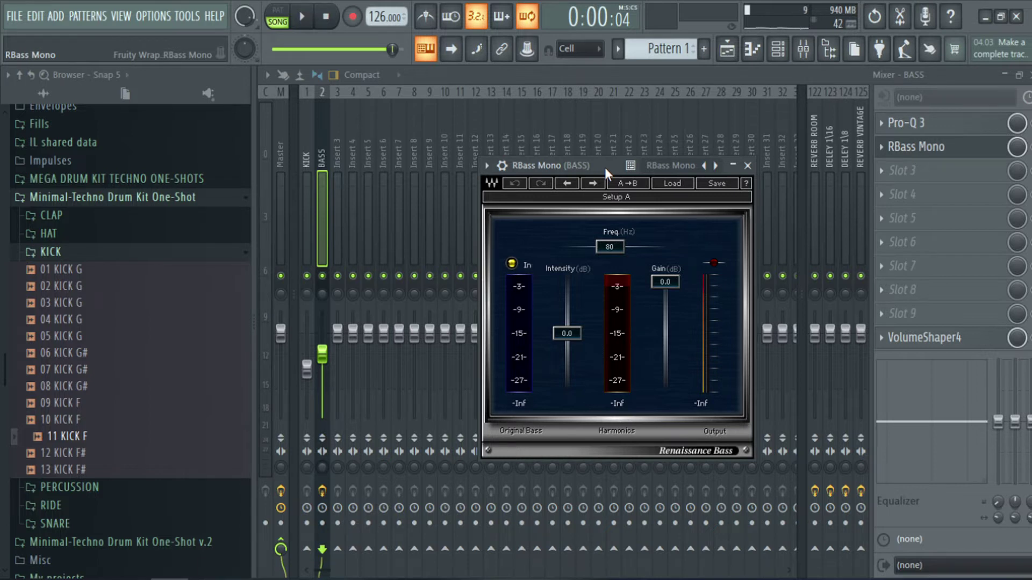
drag(605, 166, 615, 188)
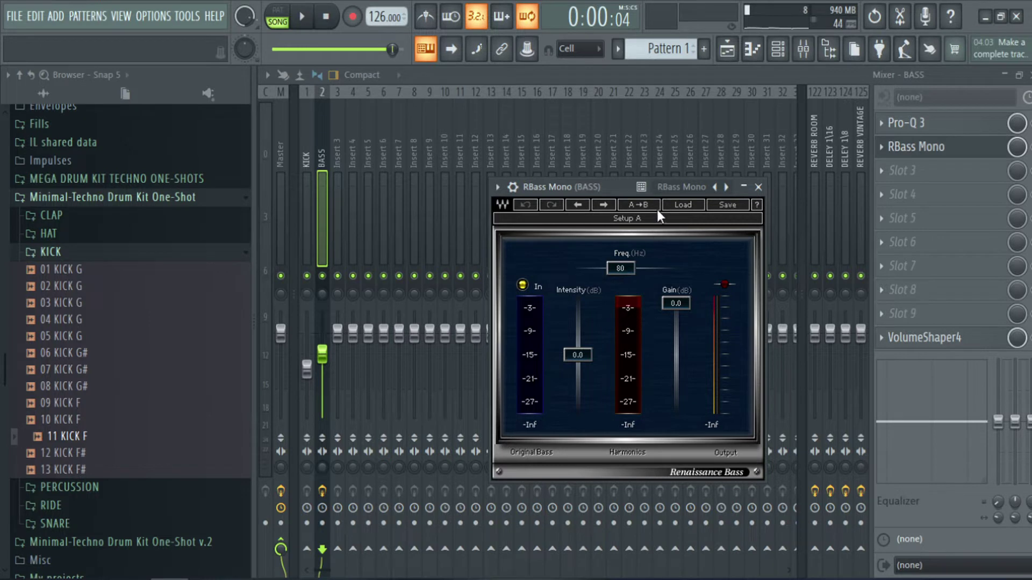
drag(609, 183, 638, 173)
key(space)
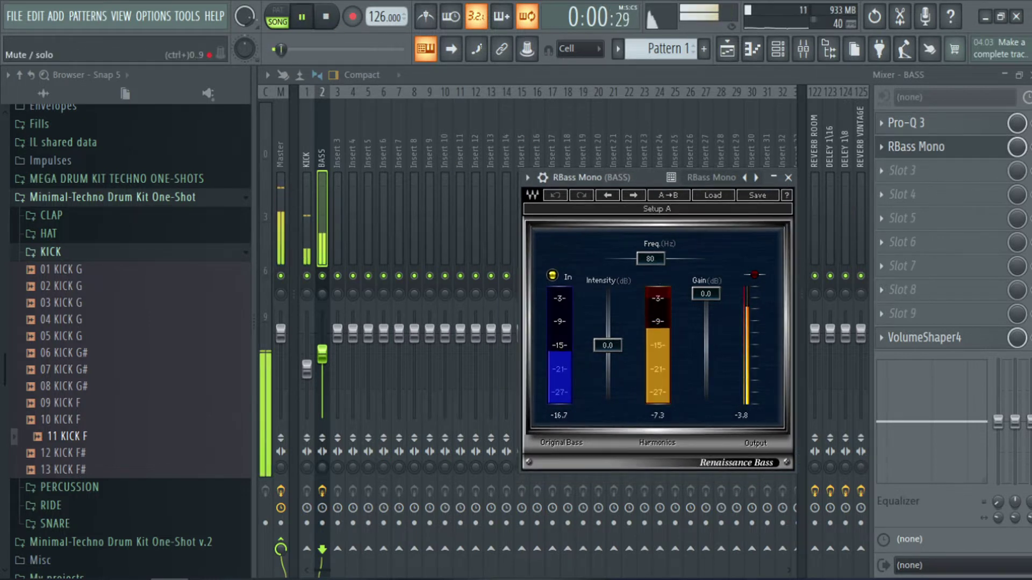
key(Escape)
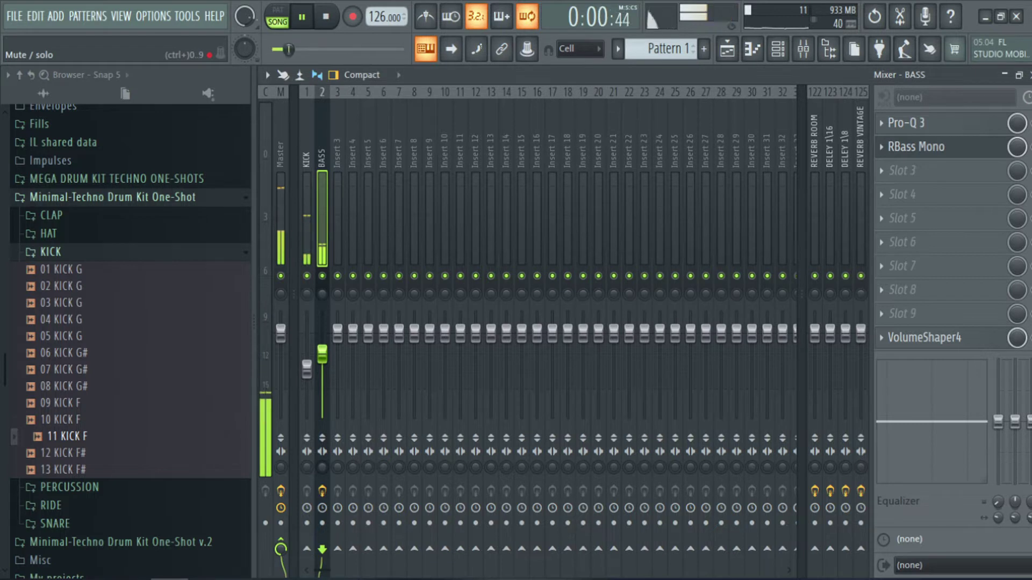
click(991, 148)
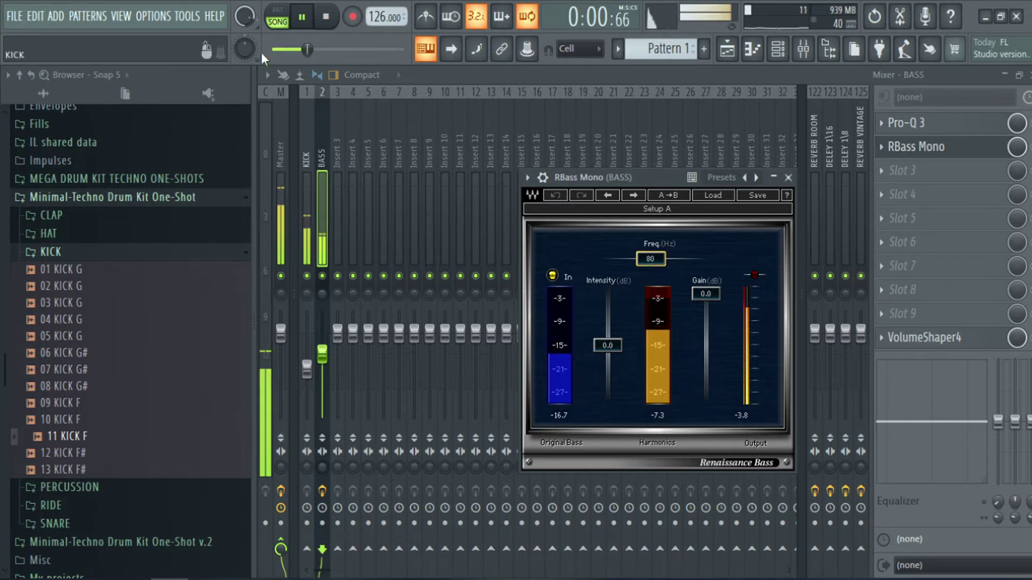
click(302, 16)
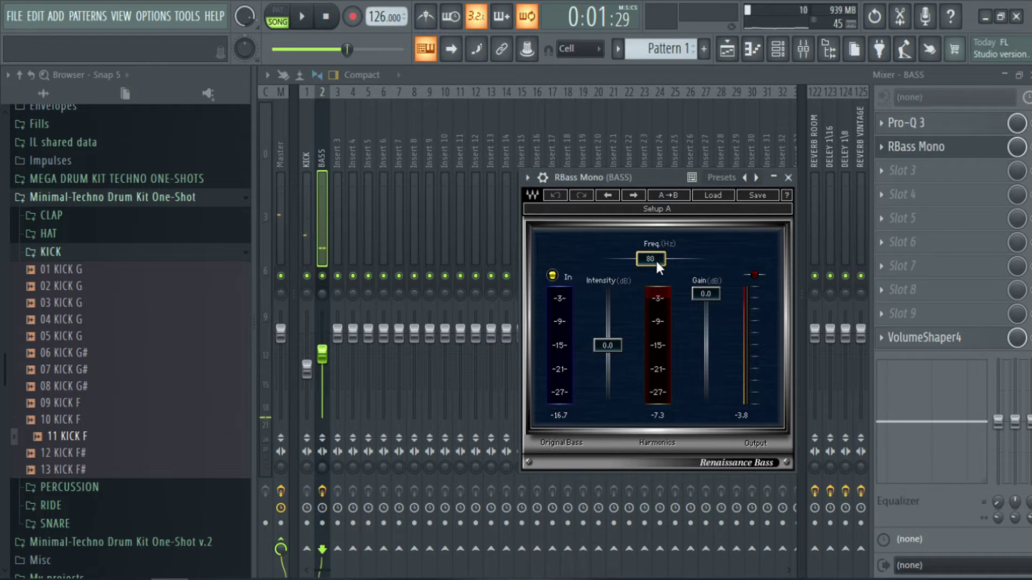
- Set the RBass Mono frequency to 40 Hz while listening to the loop
drag(655, 259, 643, 259)
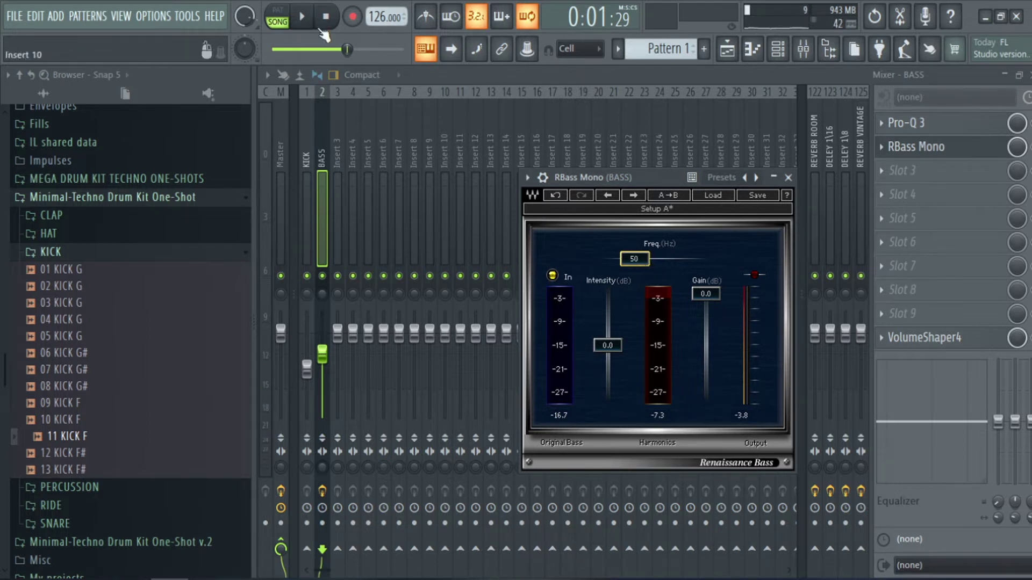
key(space)
drag(640, 261, 633, 263)
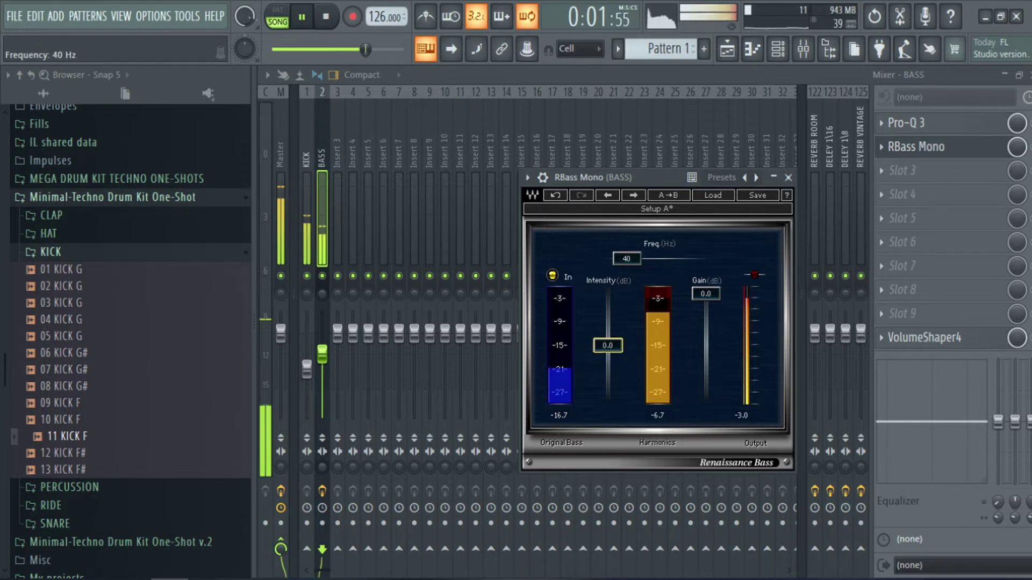
- Set the RBass Mono intensity to about -10.9 dB, comparing it with -24.0 dB during playback
drag(607, 344, 608, 398)
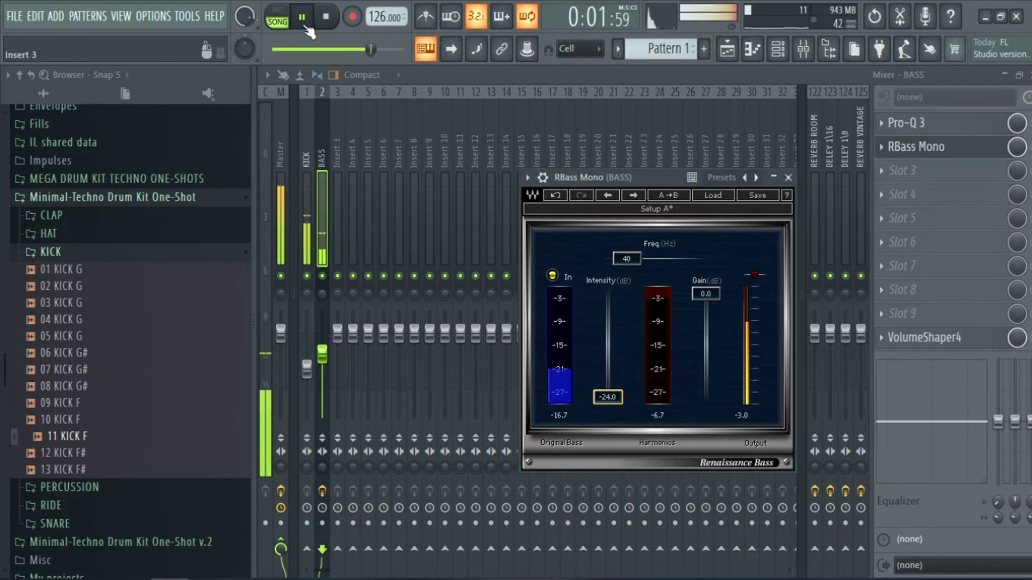
key(space)
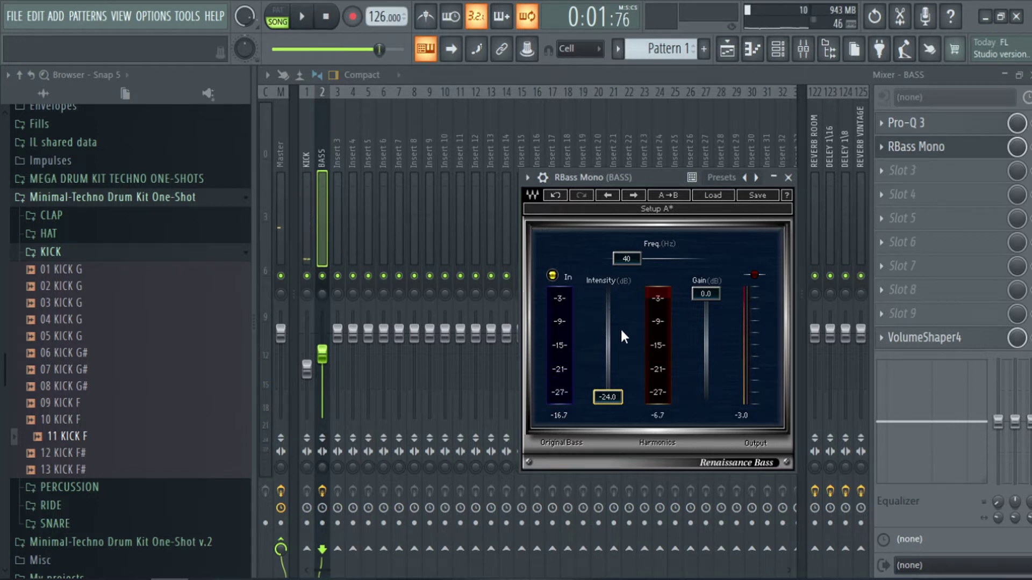
click(610, 396)
key(space)
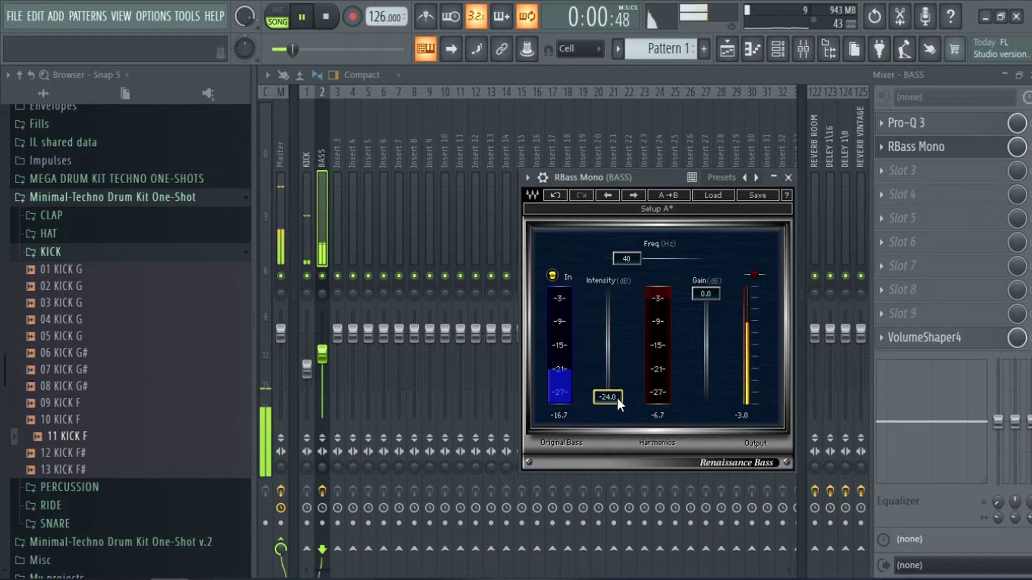
drag(607, 396, 608, 368)
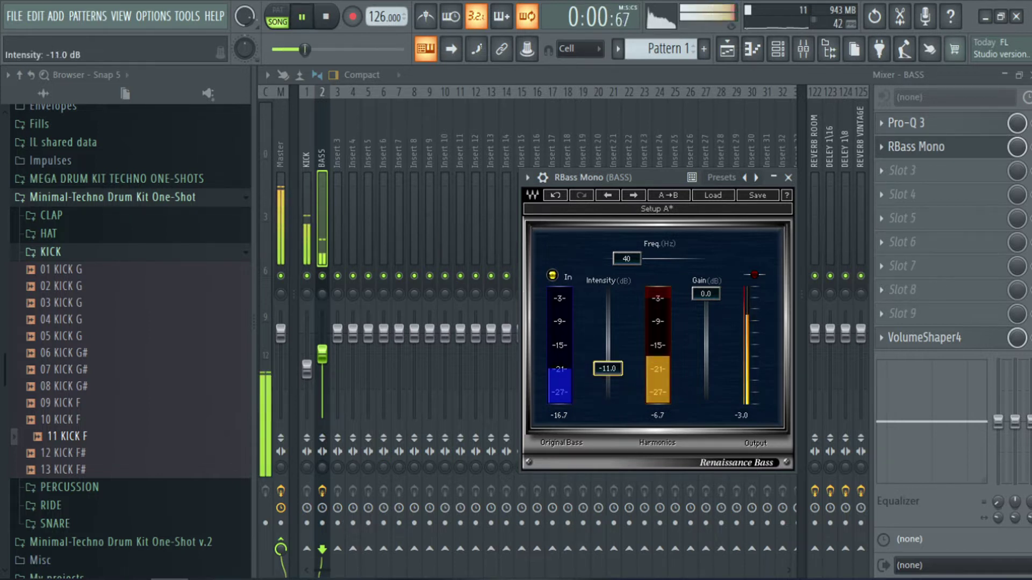
key(space)
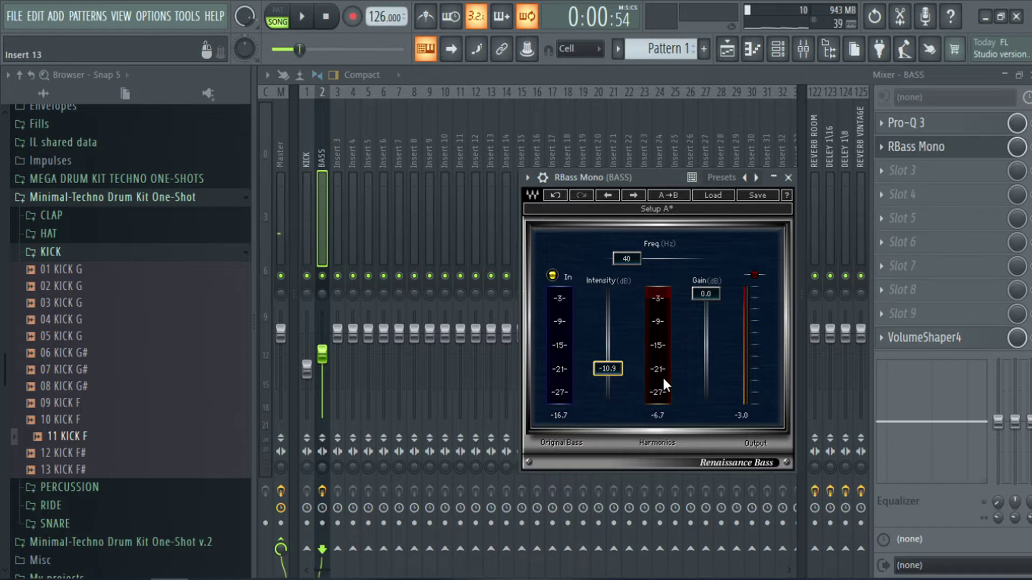
key(space)
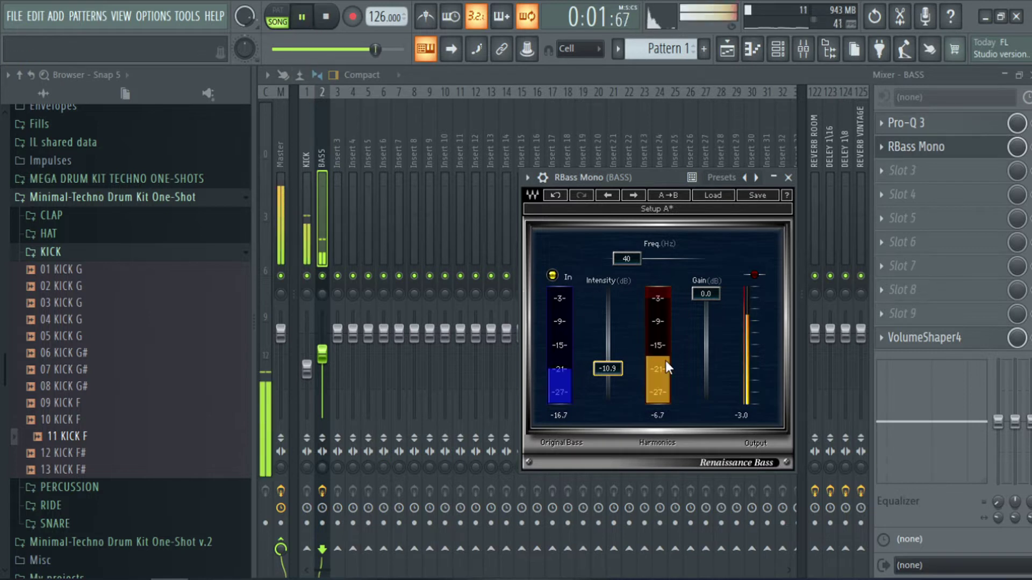
- Route Sylenth1's Mod Env 1 to Cutoff A with minimum sustain and decay about 3.73, and lower the filter control cutoff to about 2.63
click(788, 177)
key(F9)
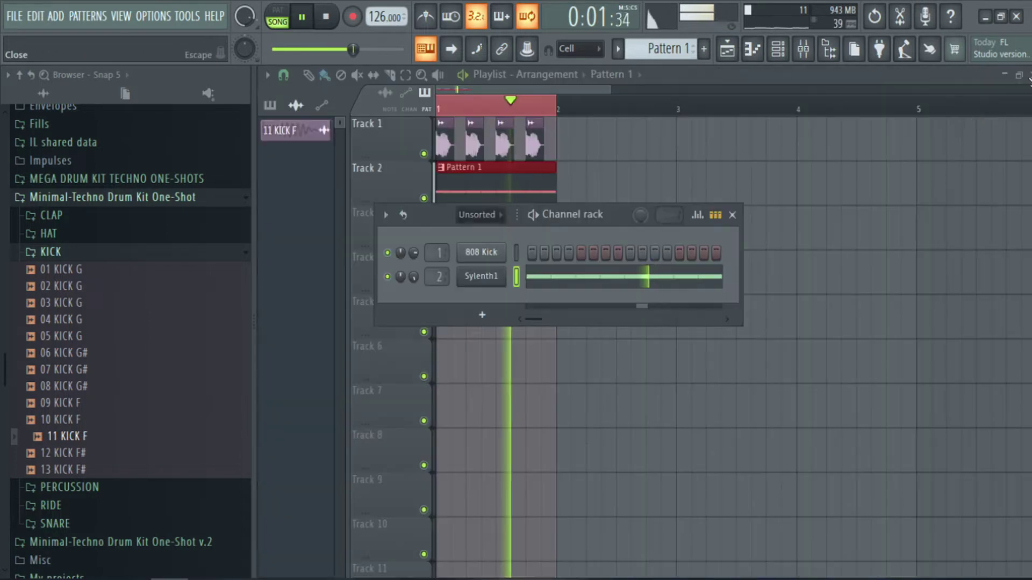
click(490, 276)
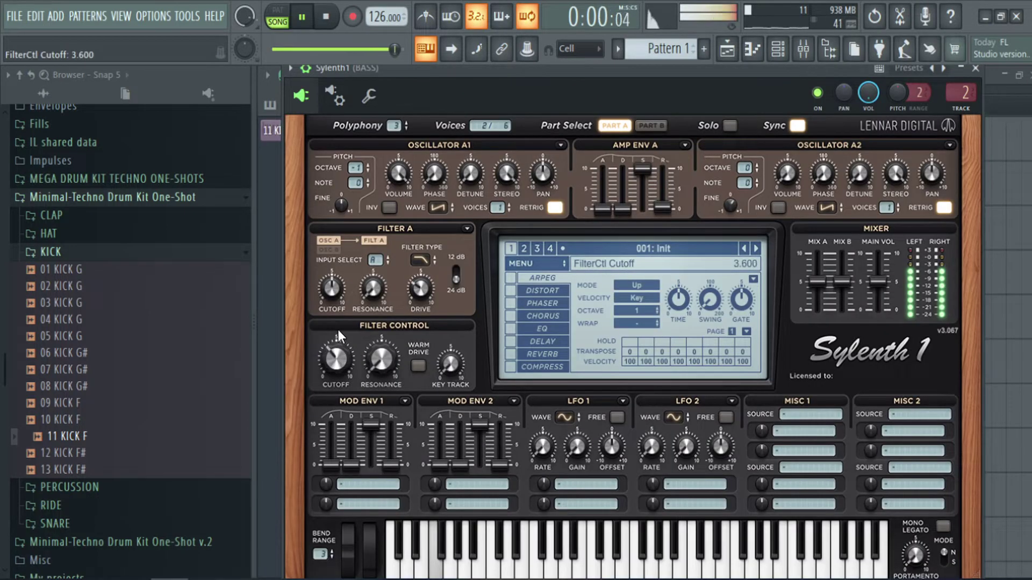
click(326, 28)
click(375, 485)
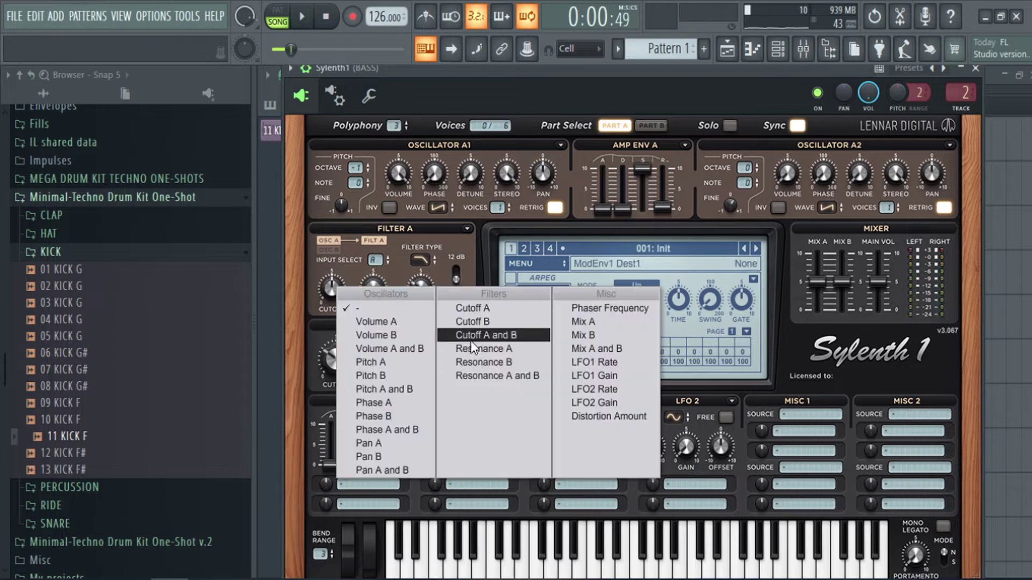
click(472, 309)
drag(370, 425, 370, 463)
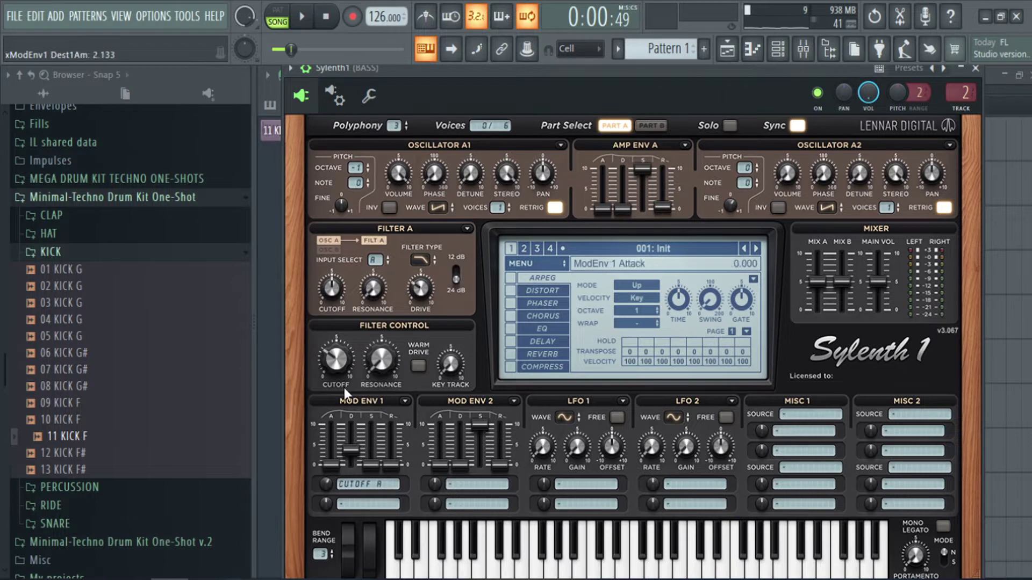
click(301, 17)
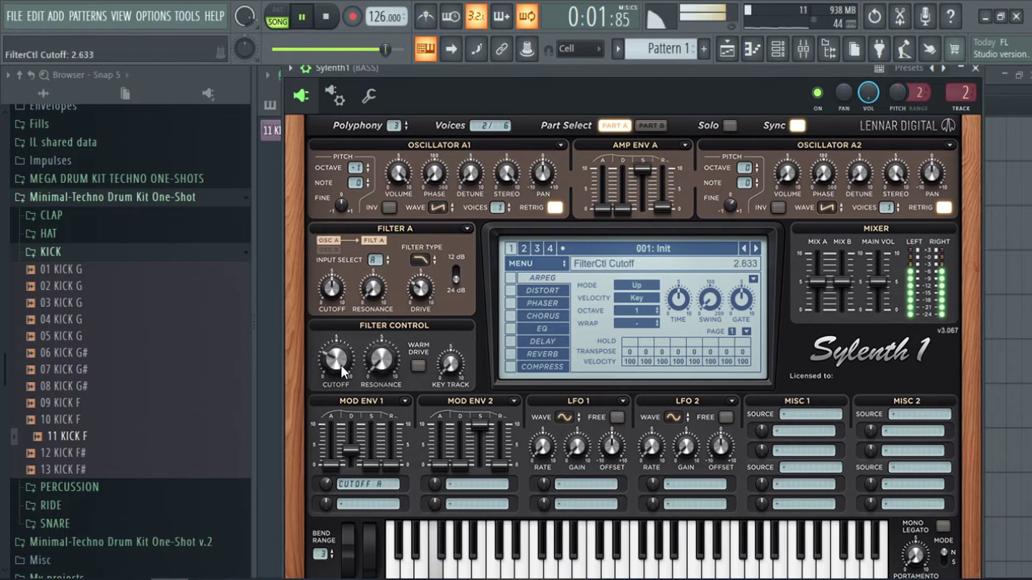
click(302, 17)
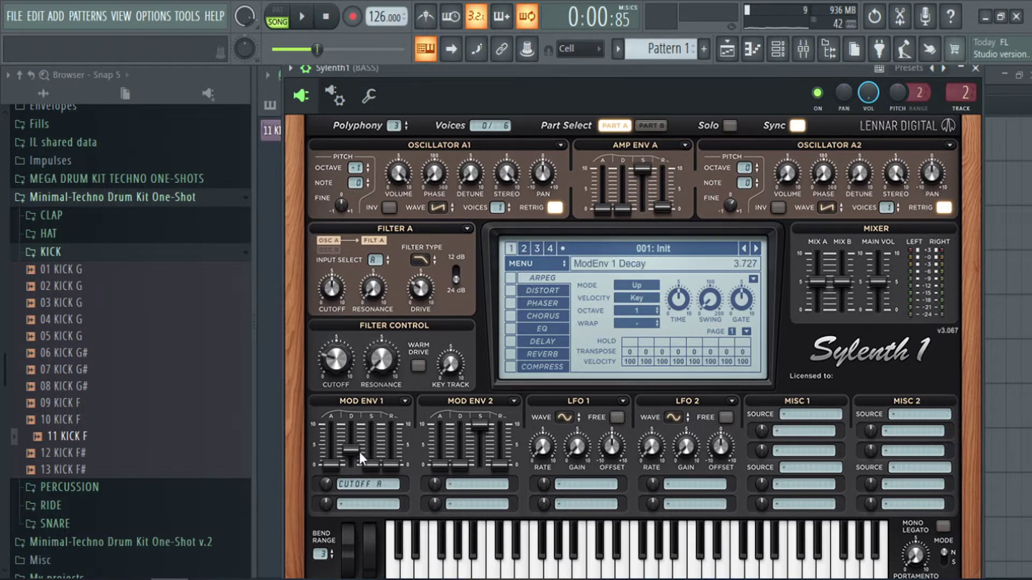
- Load Pro-C 2 into slot 3 of the BASS track with the DI Attack Enhancer bM preset
double_click(959, 96)
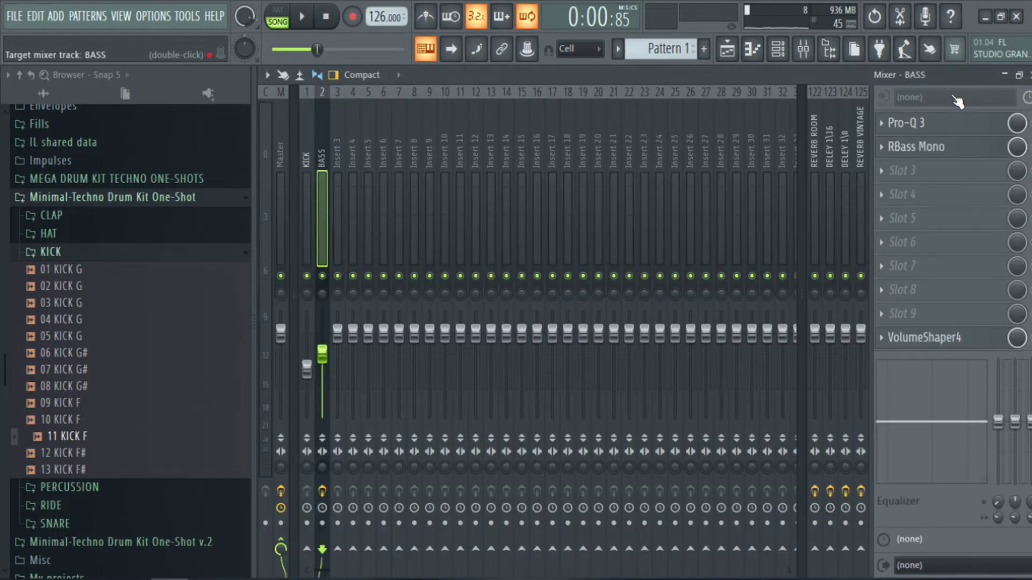
click(938, 172)
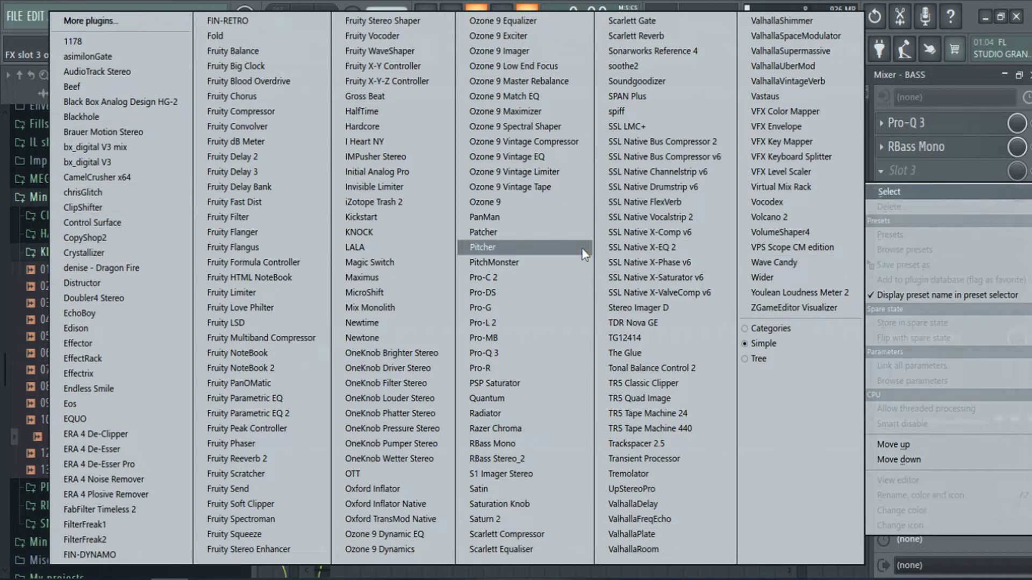
click(541, 277)
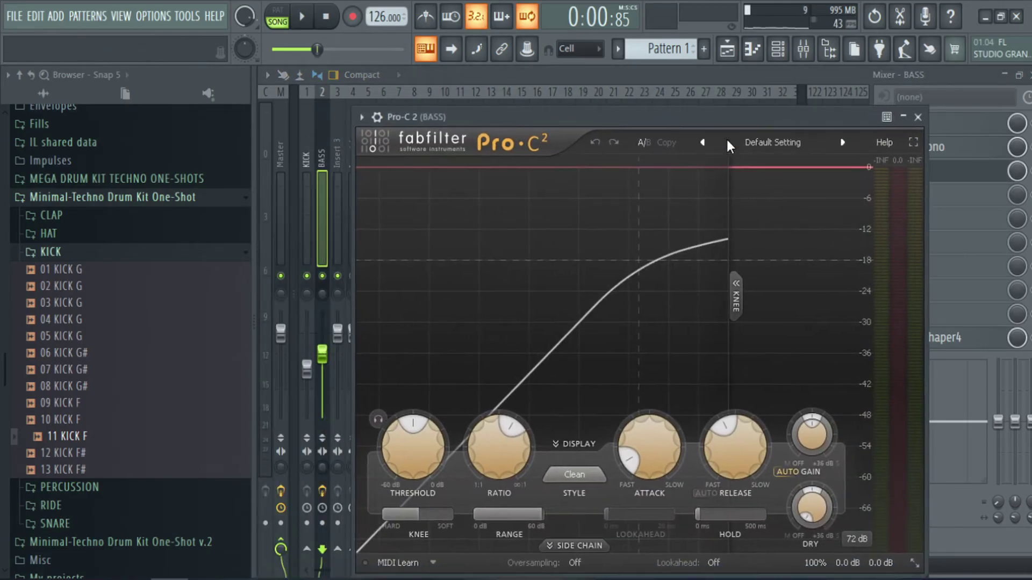
click(773, 143)
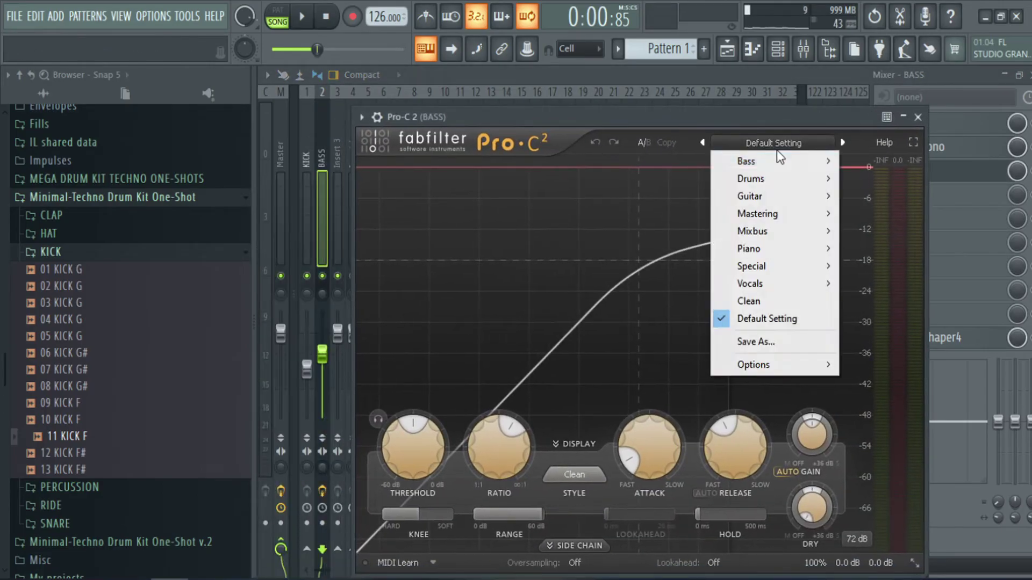
mouse_move(778, 164)
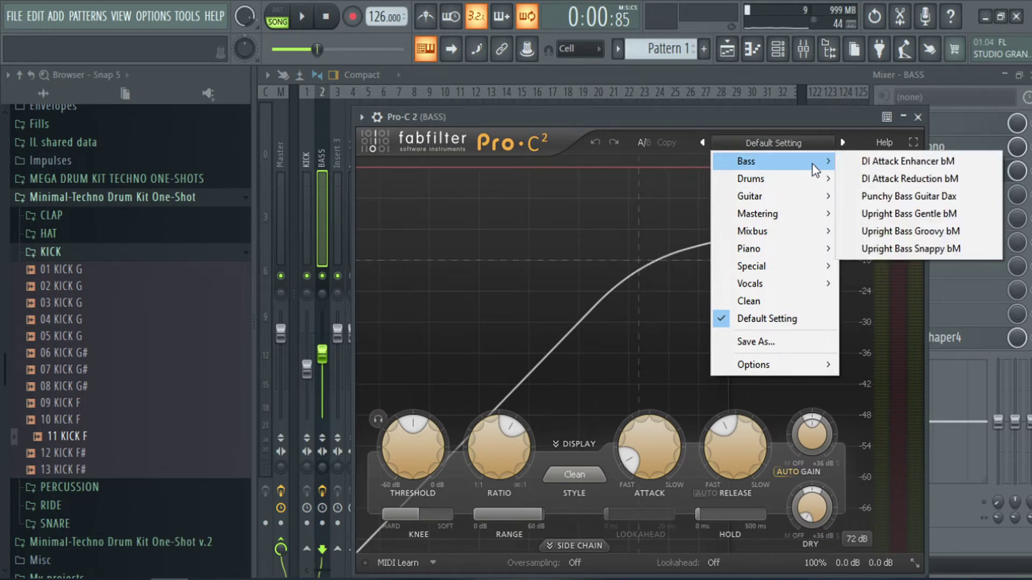
click(861, 162)
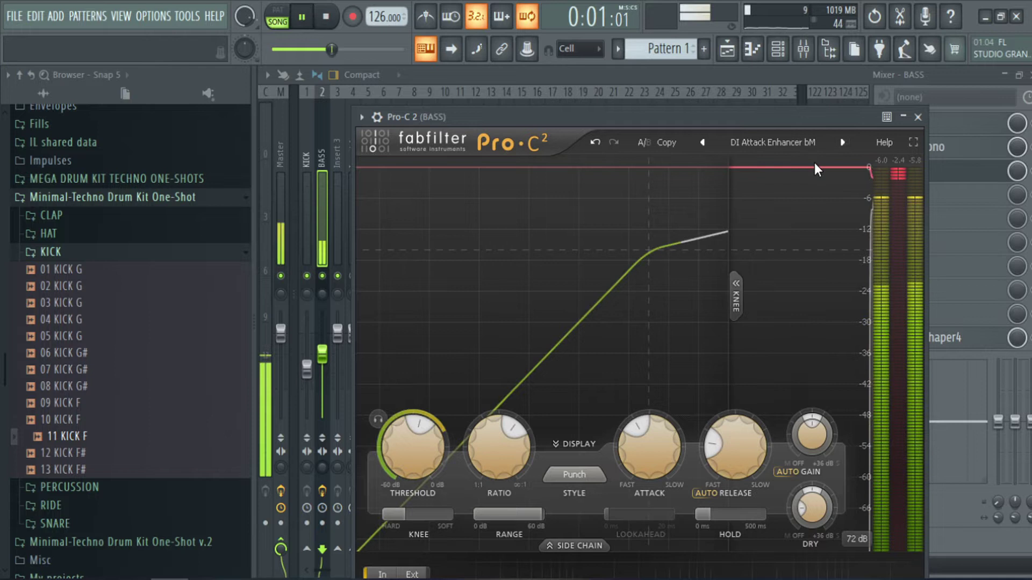
- Audition the Pro-C 2 bass presets during playback and settle on Upright Bass Groovy bM
click(843, 143)
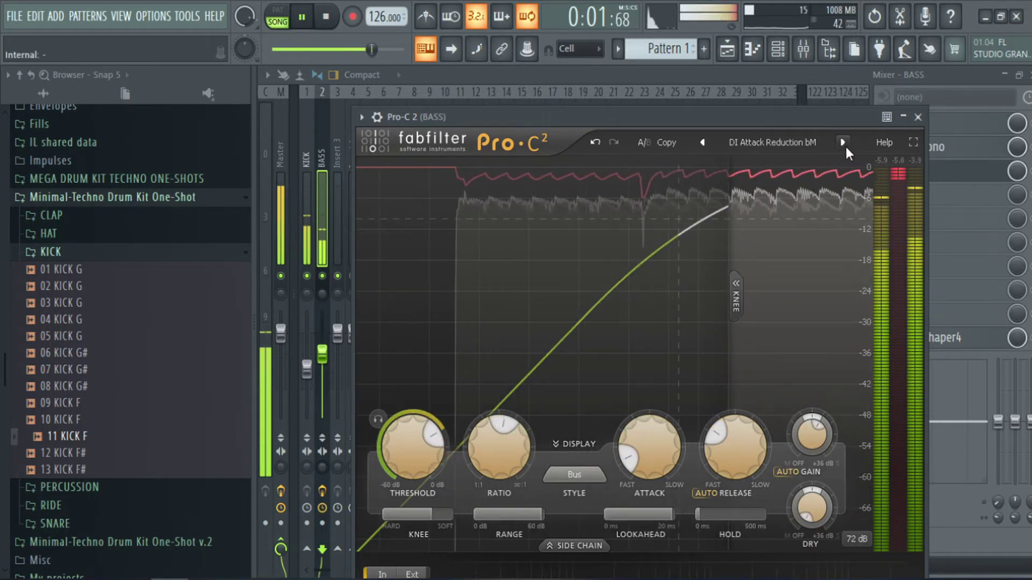
click(842, 143)
click(843, 143)
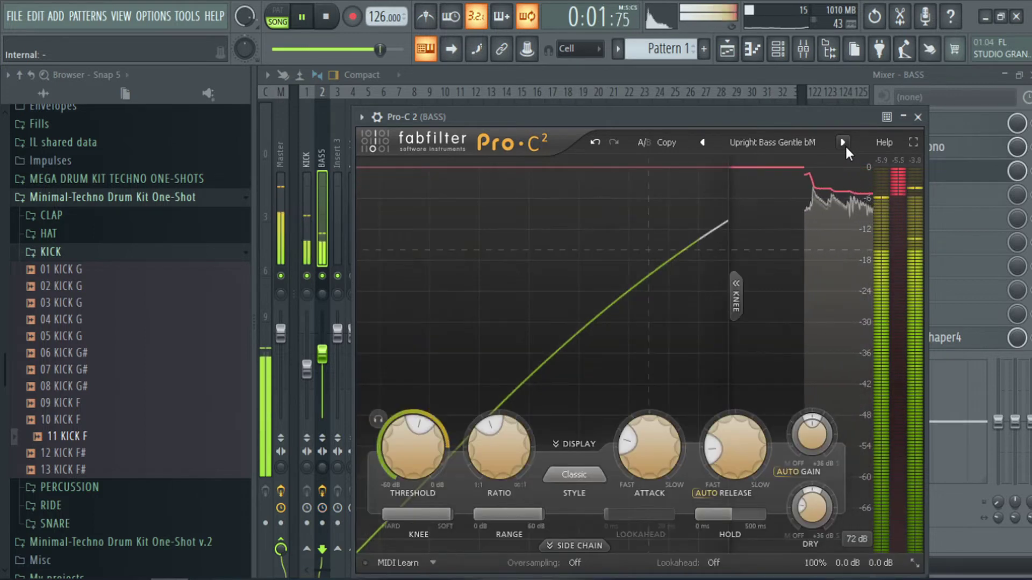
click(842, 142)
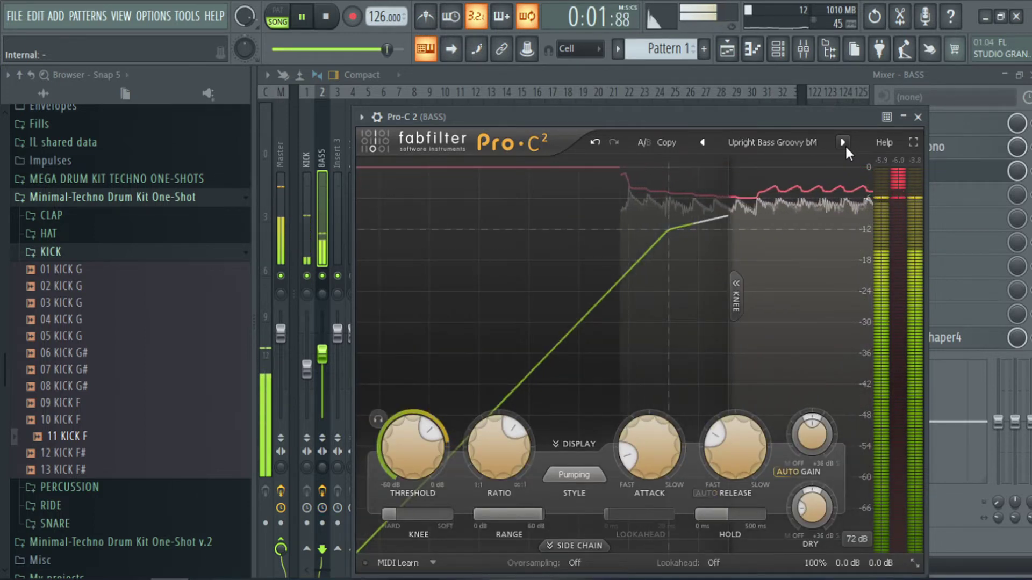
click(842, 142)
click(702, 142)
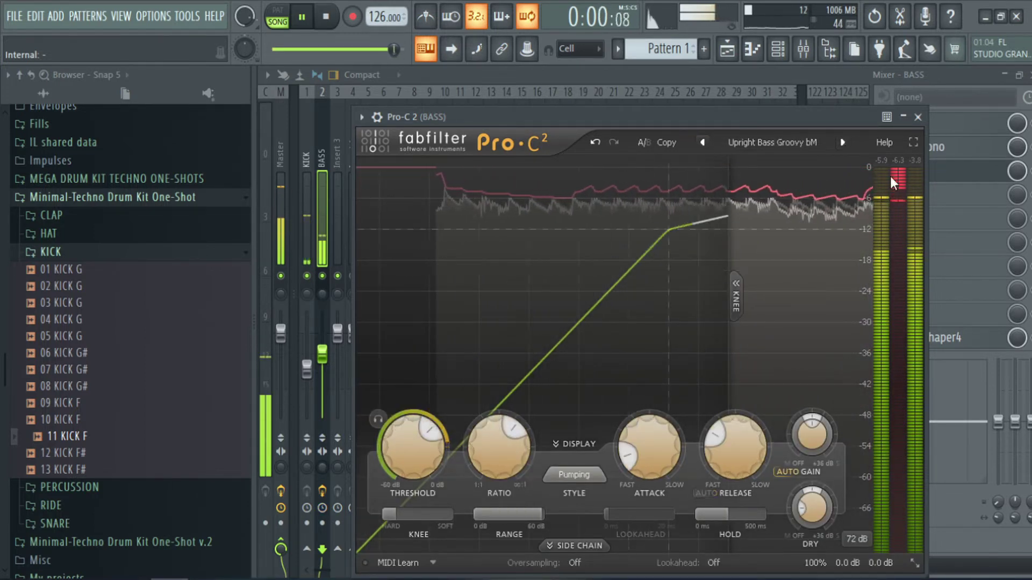
click(918, 118)
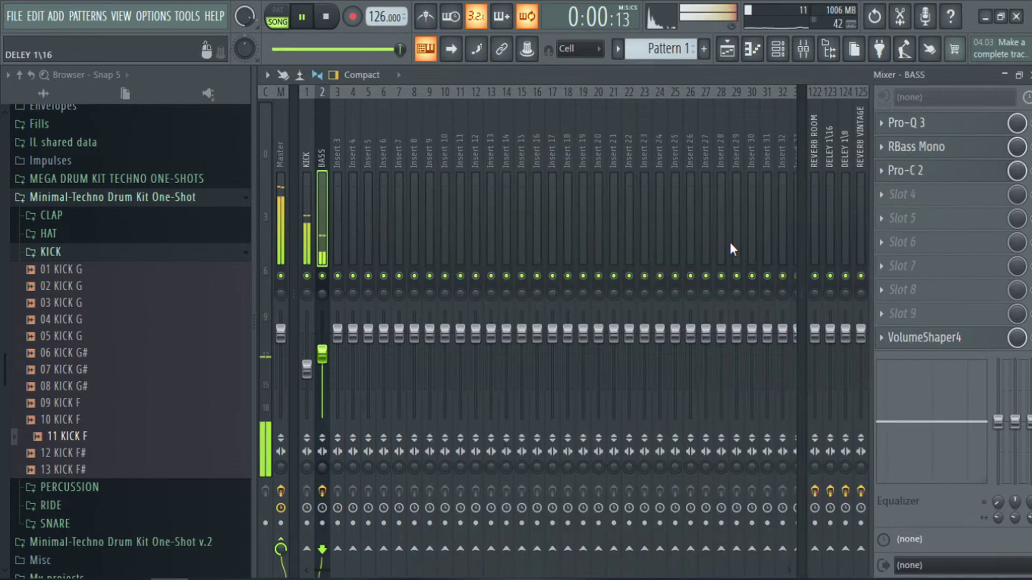
- Lower the BASS mixer fader to about -9.6 dB while the loop plays
click(302, 18)
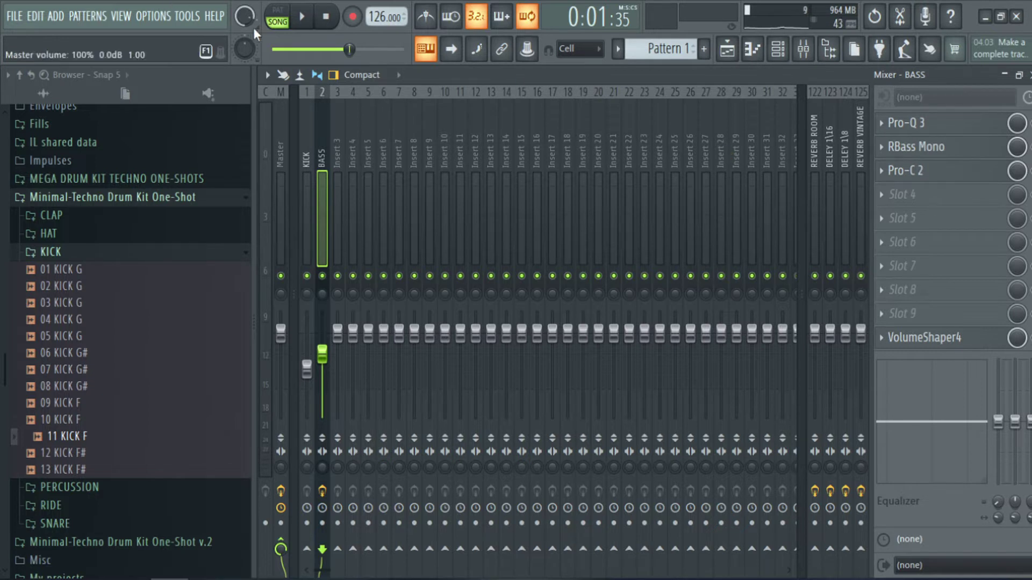
click(302, 17)
drag(349, 50, 306, 50)
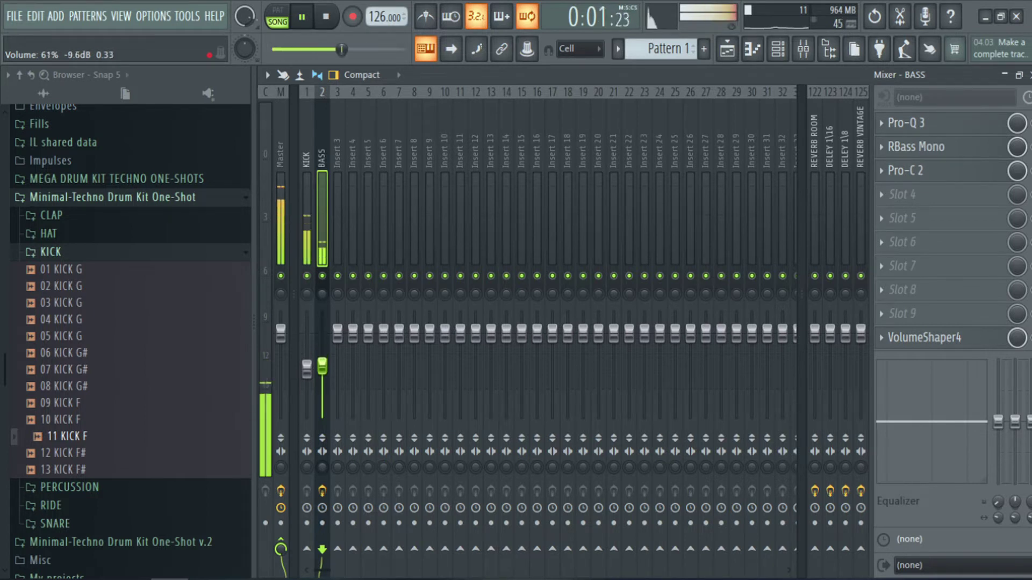
- Play back the kick and bass loop to check the balance of the two tracks
key(space)
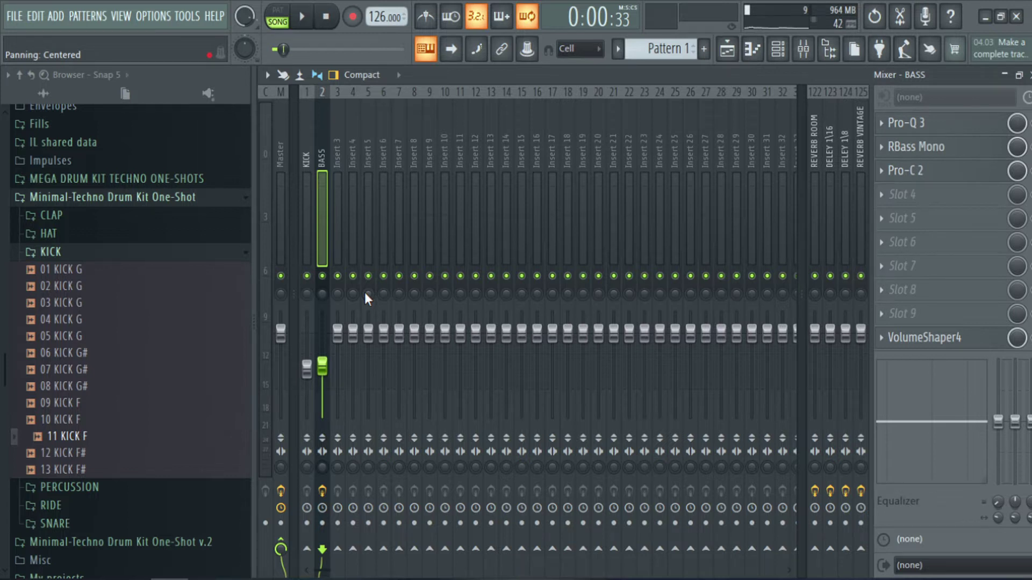
key(space)
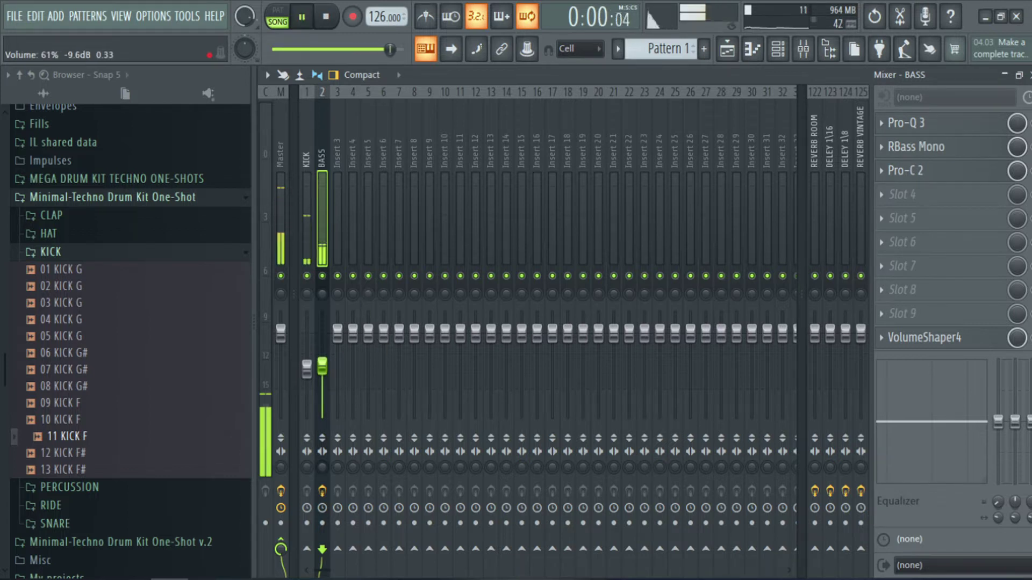
key(space)
- Load Saturn 2 into slot 1 of the KICK mixer track
click(307, 161)
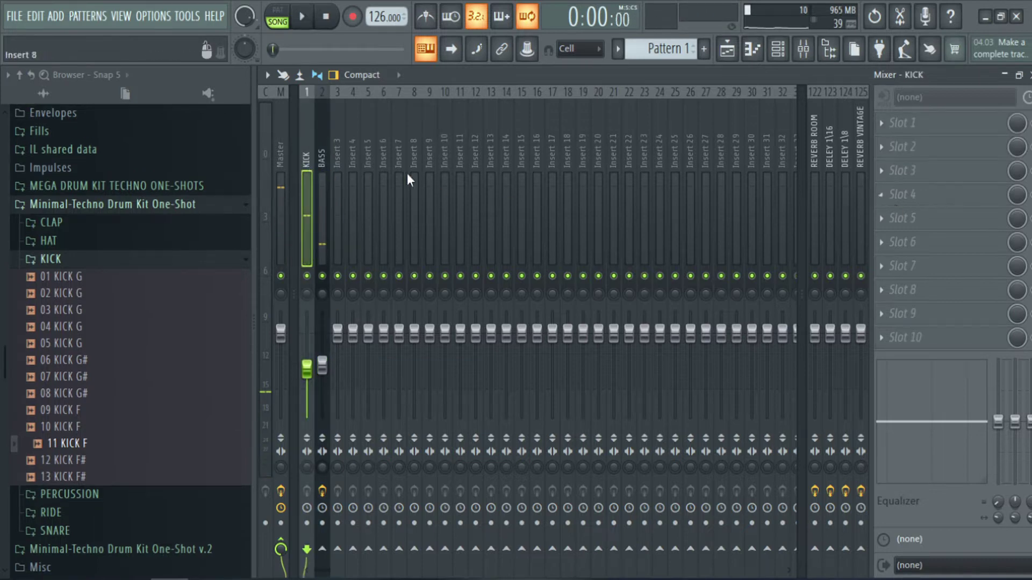
click(954, 126)
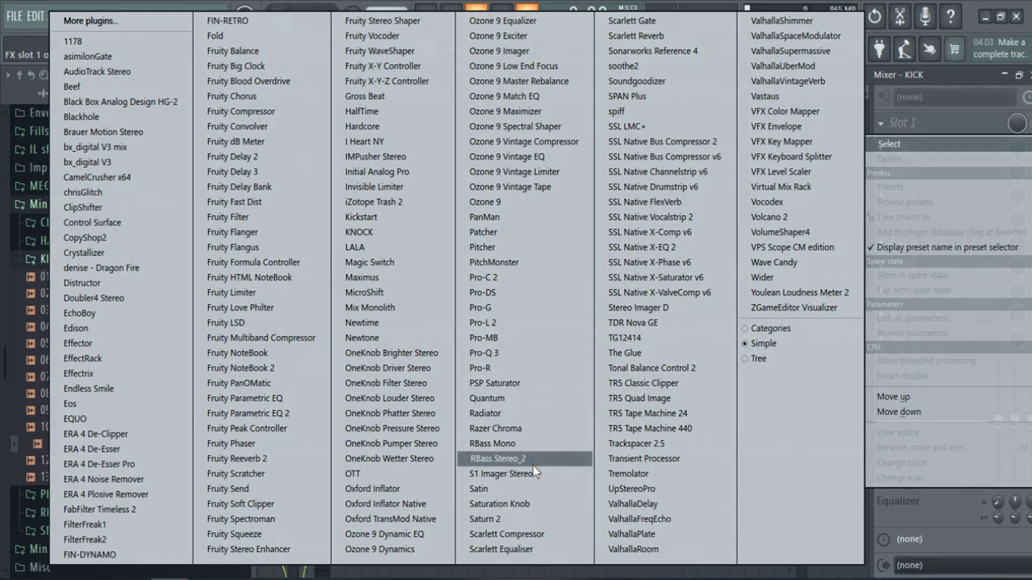
click(544, 519)
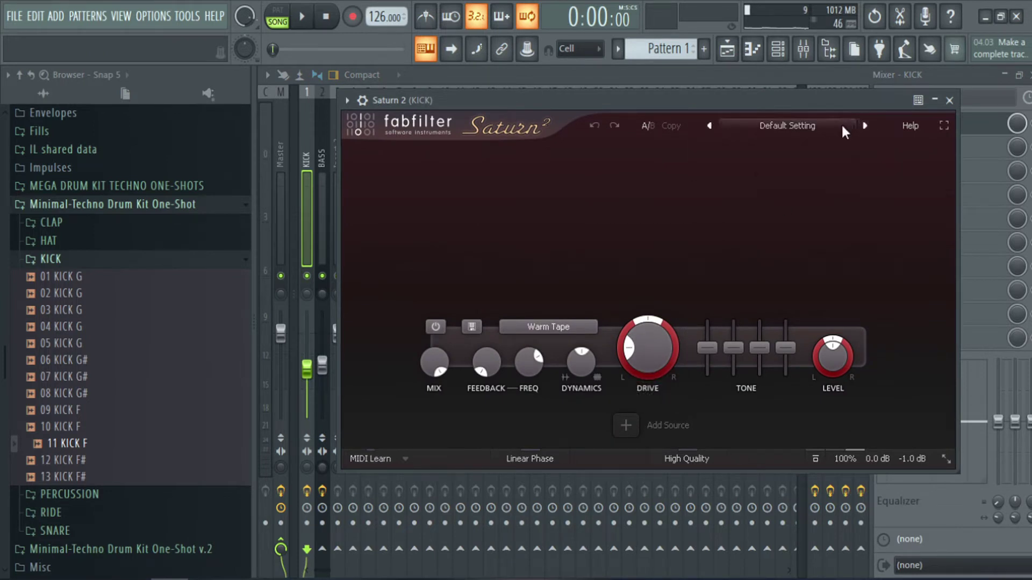
- Audition the Saturn 2 presets on the kick during playback and settle on Fat Parallel Processing bM
click(862, 126)
key(space)
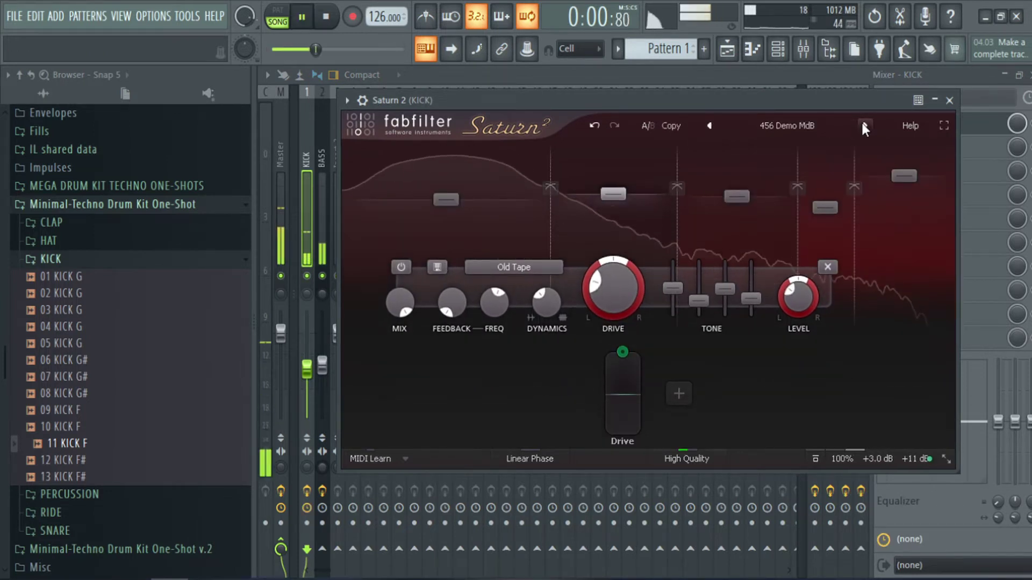
click(863, 126)
click(863, 126)
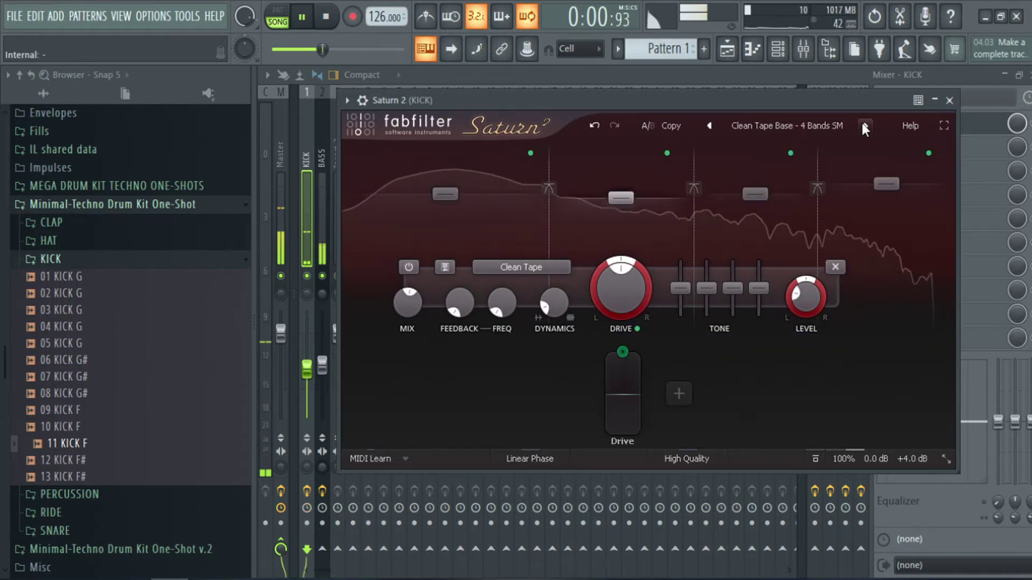
click(863, 126)
click(863, 126)
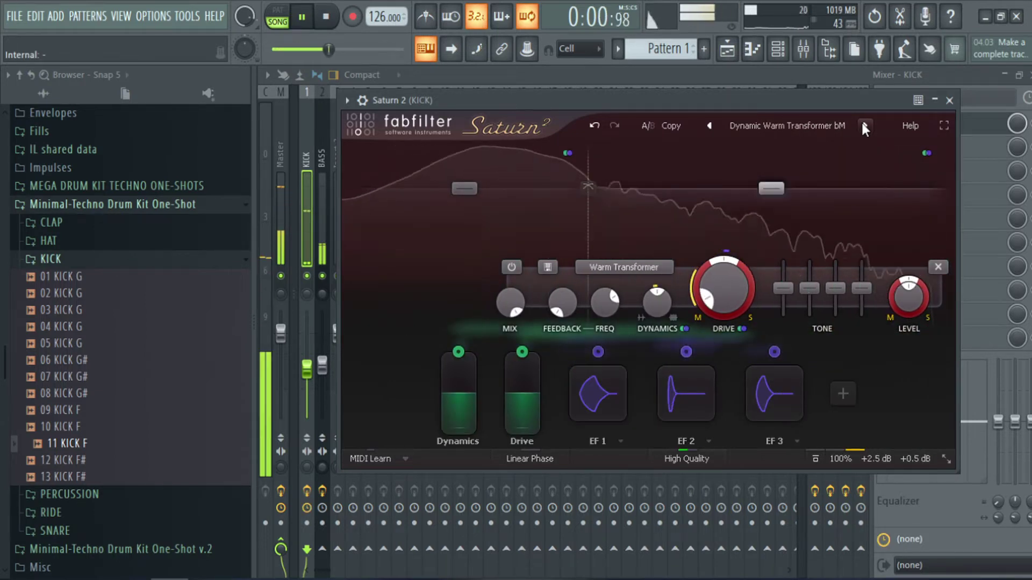
click(863, 126)
click(863, 126)
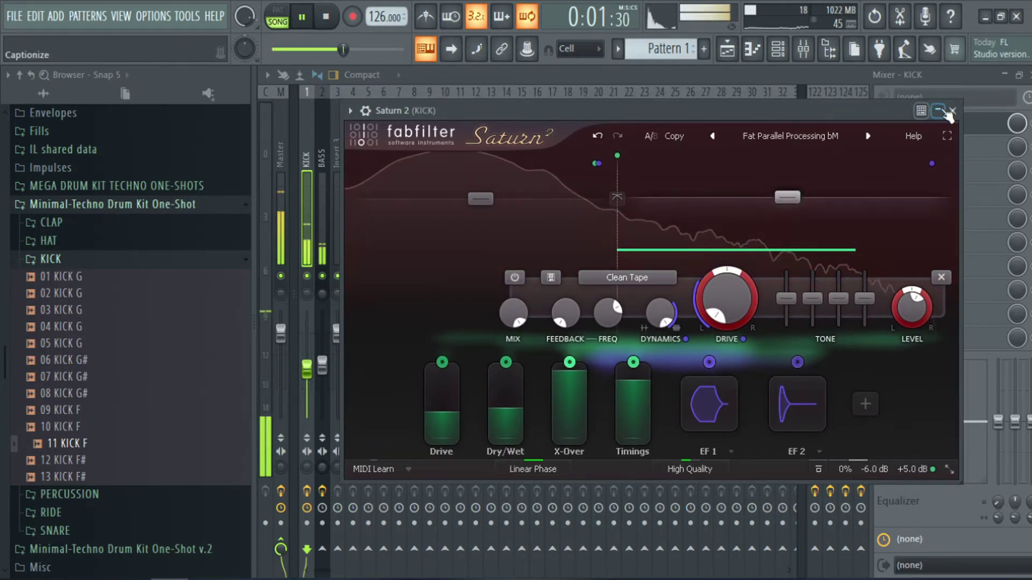
click(948, 100)
click(329, 16)
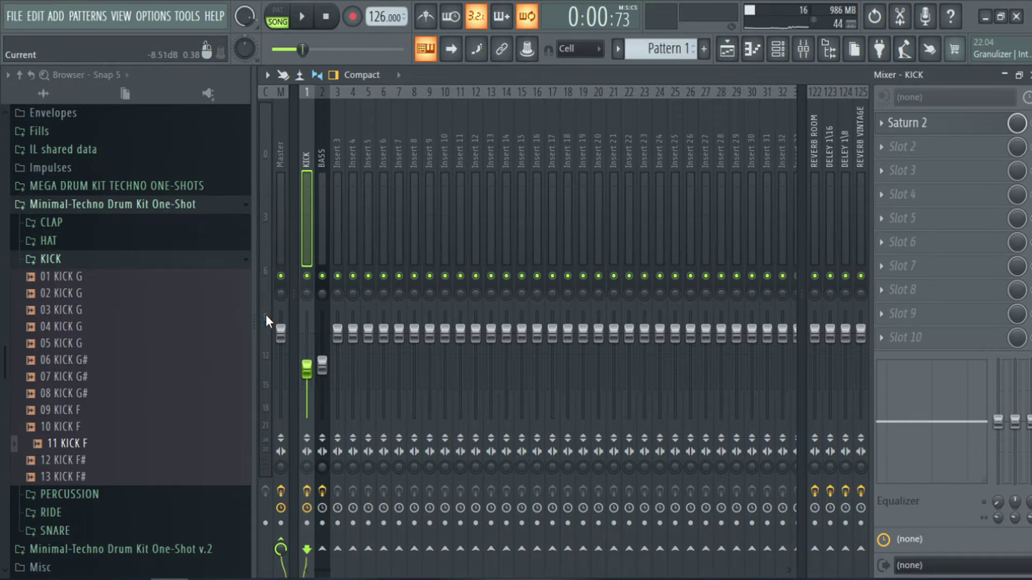
- Raise the KICK mixer fader slightly while the loop plays, then stop playback and return to the playlist
click(311, 23)
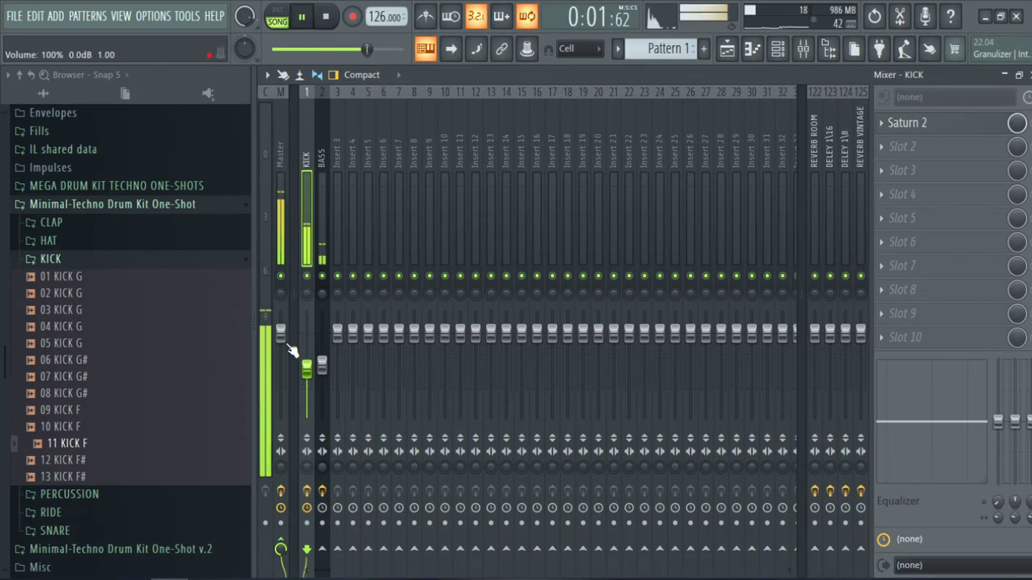
drag(307, 370, 308, 363)
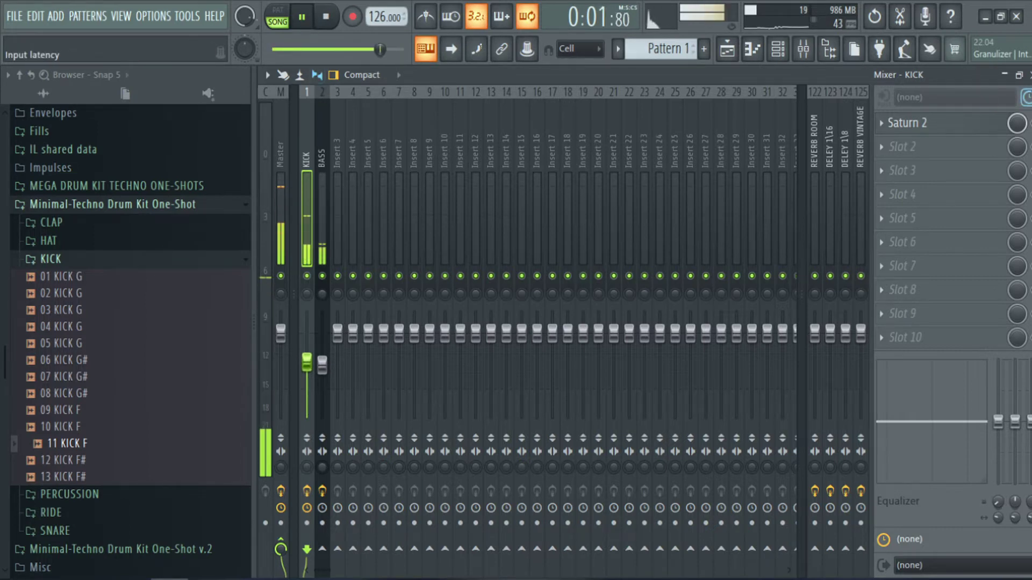
click(1030, 75)
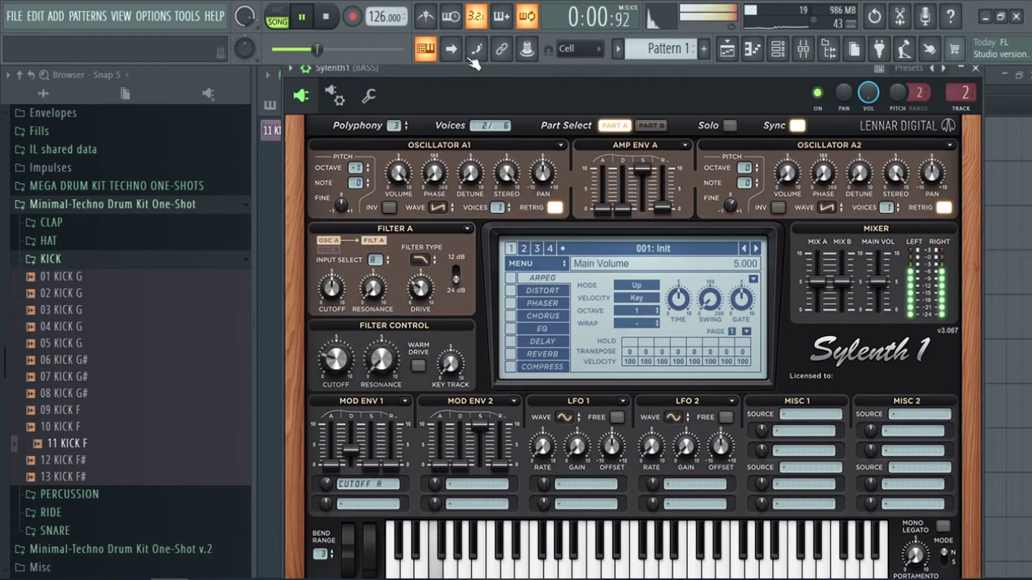
click(303, 21)
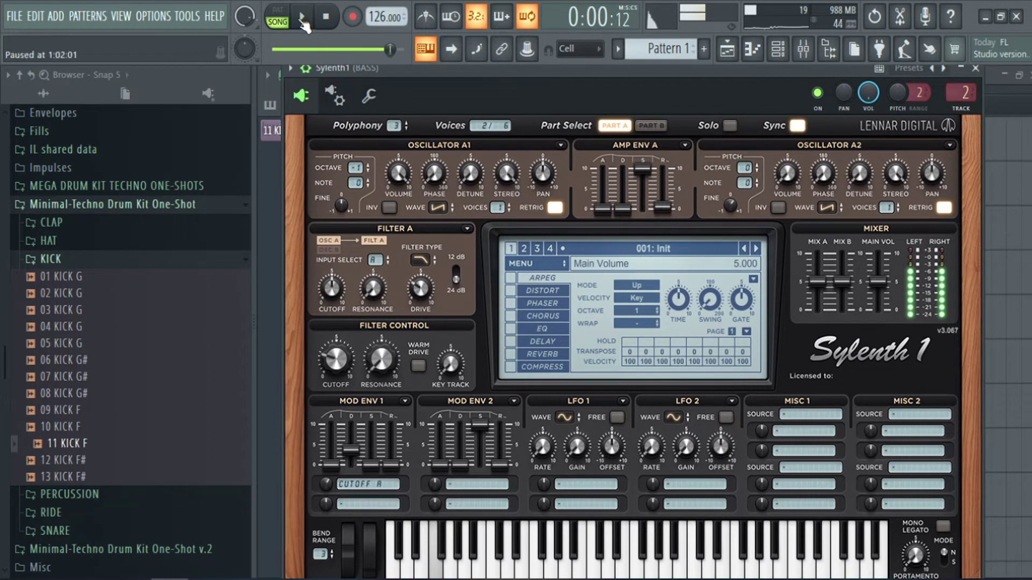
click(975, 71)
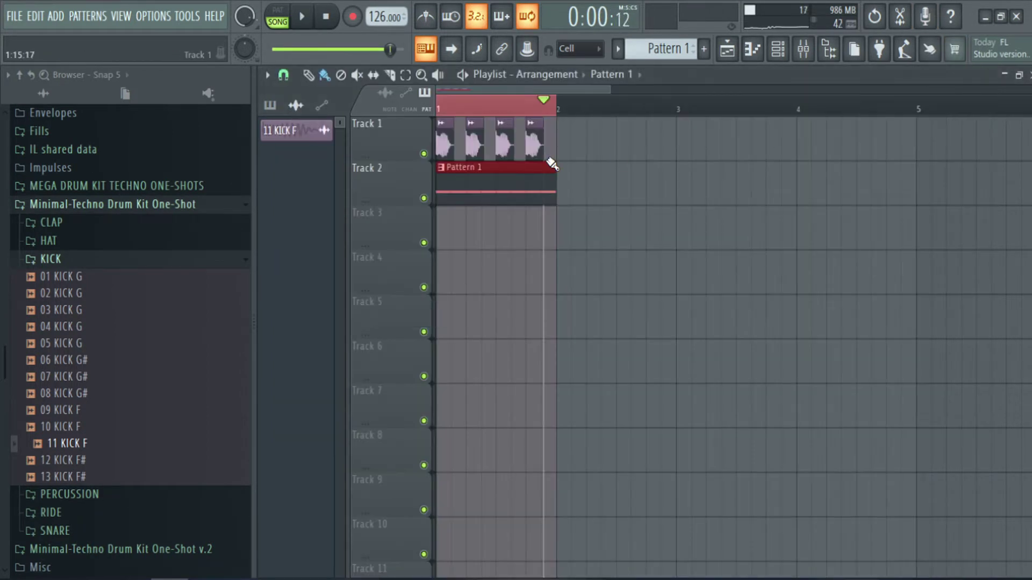
- Duplicate the kick and Pattern 1 clips on Tracks 1 and 2 to fill four bars and select bars 1 to 4 for looping
drag(628, 145, 347, 225)
mouse_move(465, 183)
mouse_down()
mouse_move(622, 184)
mouse_move(589, 184)
mouse_up()
drag(726, 139, 405, 230)
drag(501, 182, 742, 182)
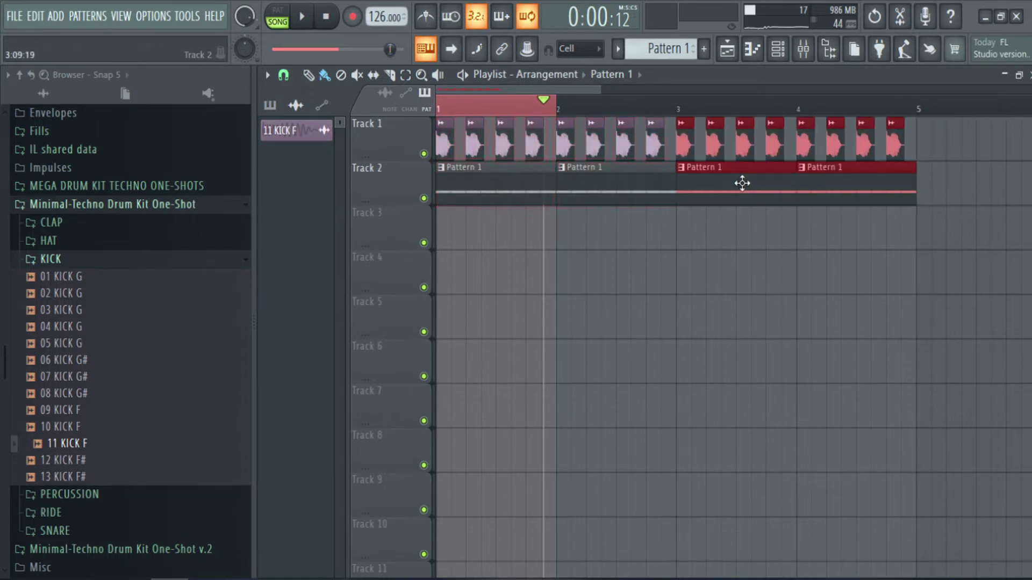
drag(914, 106, 164, 145)
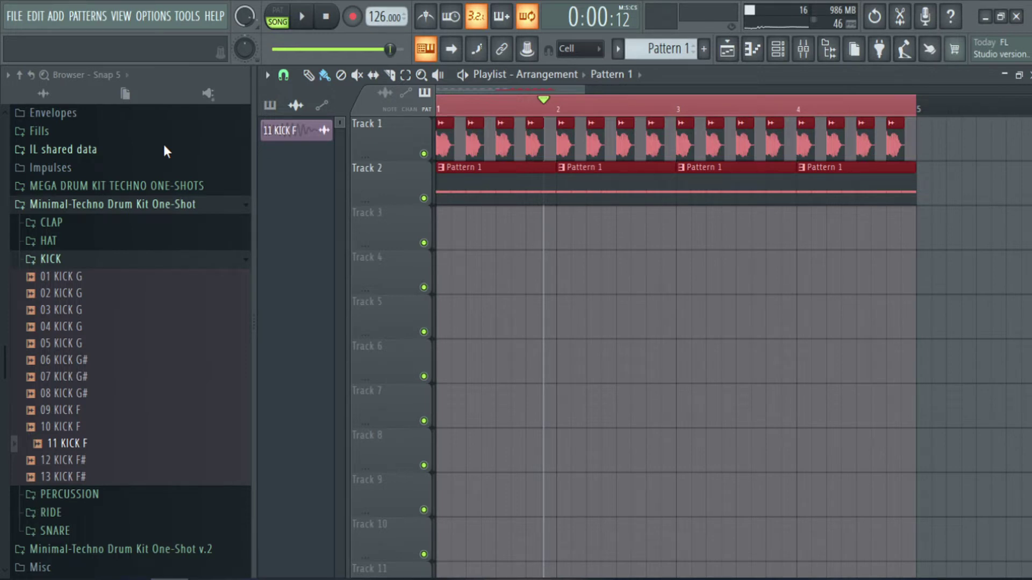
- Place a new empty pattern, Pattern 2, at bar 1 of Track 4 and open its channel rack
scroll(553, 193, down, 2)
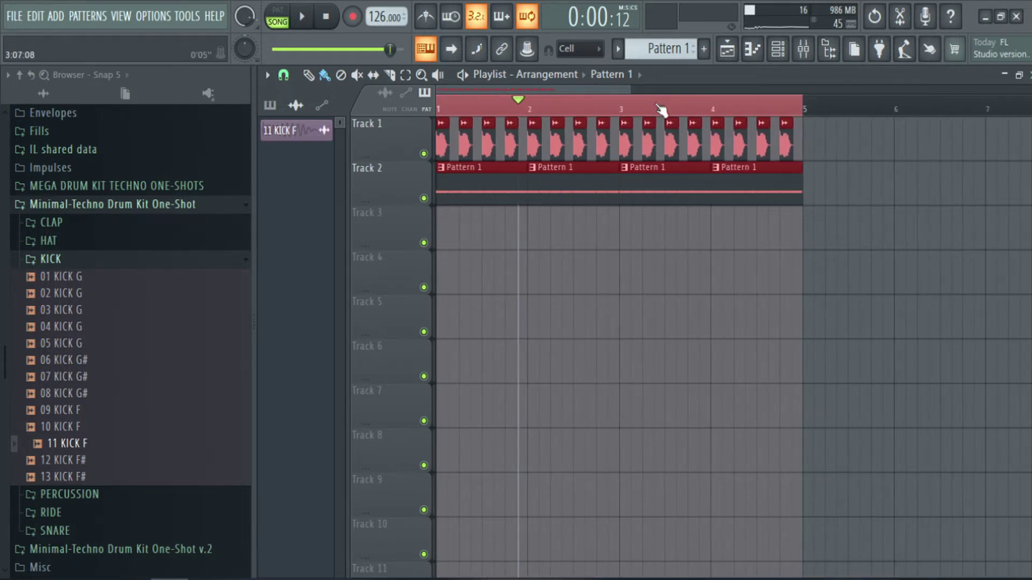
drag(632, 89, 814, 93)
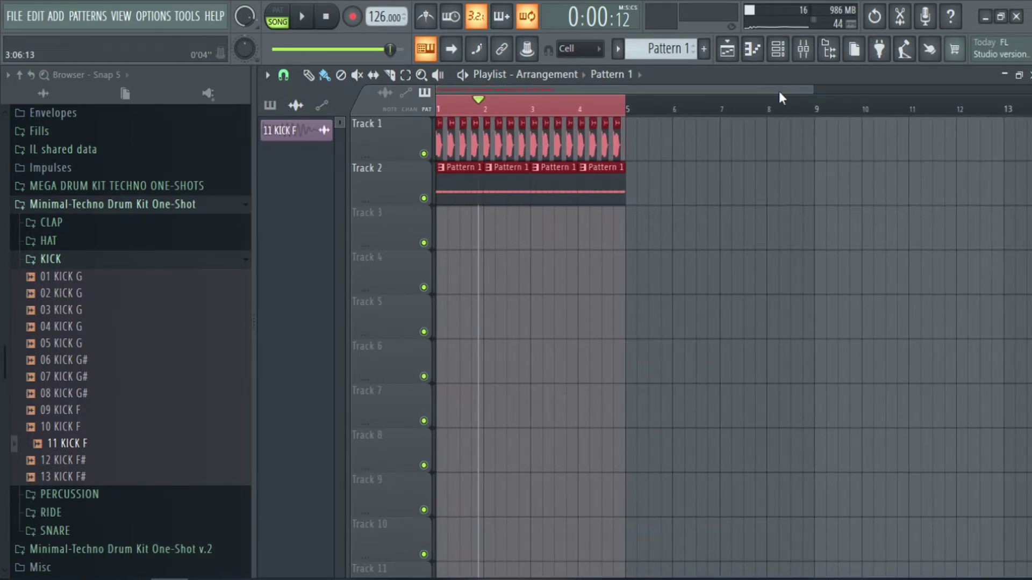
click(590, 110)
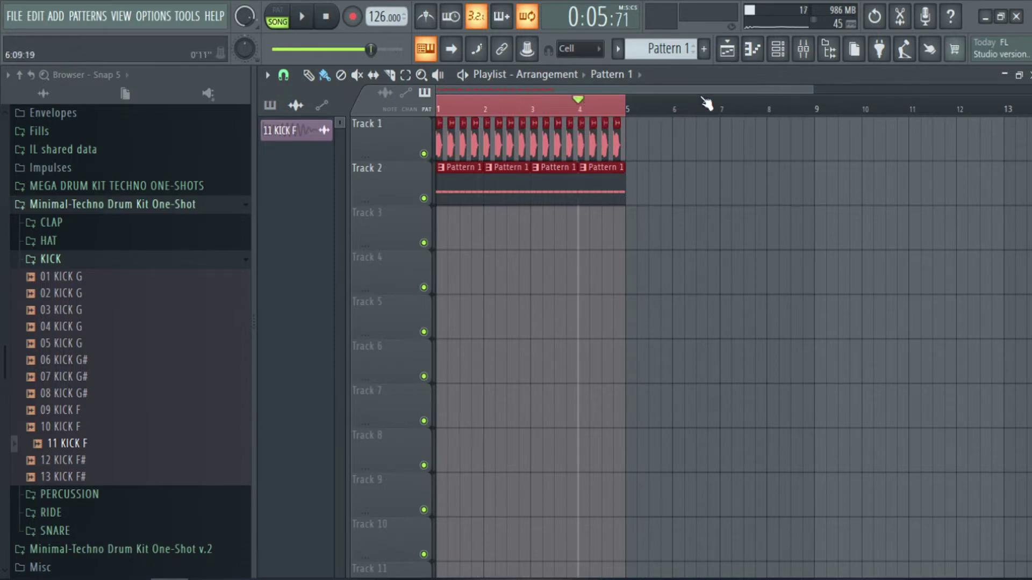
scroll(687, 48, down, 1)
click(463, 273)
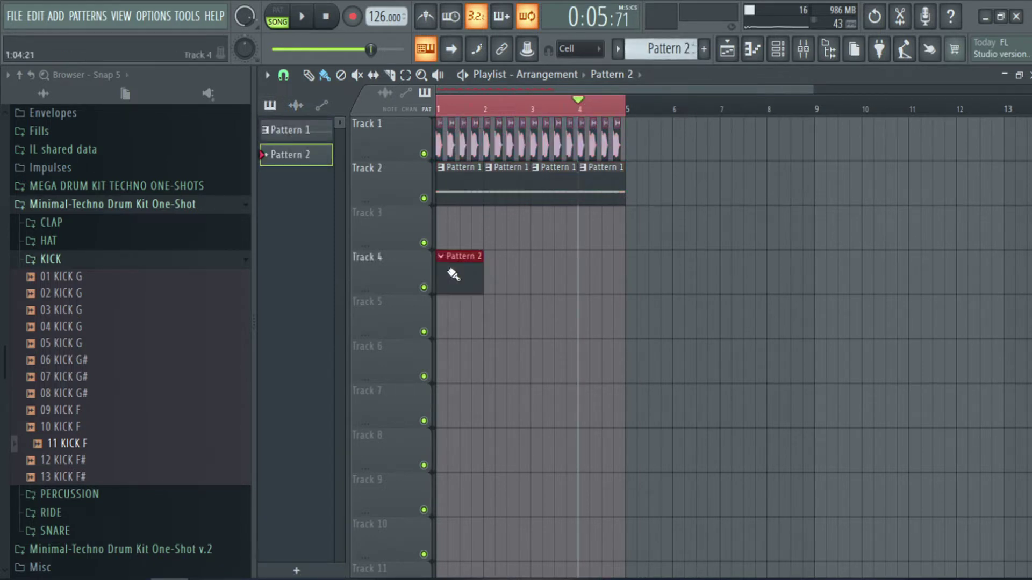
double_click(465, 274)
- Insert a second Sylenth1 instance into the channel rack
right_click(490, 276)
mouse_move(588, 391)
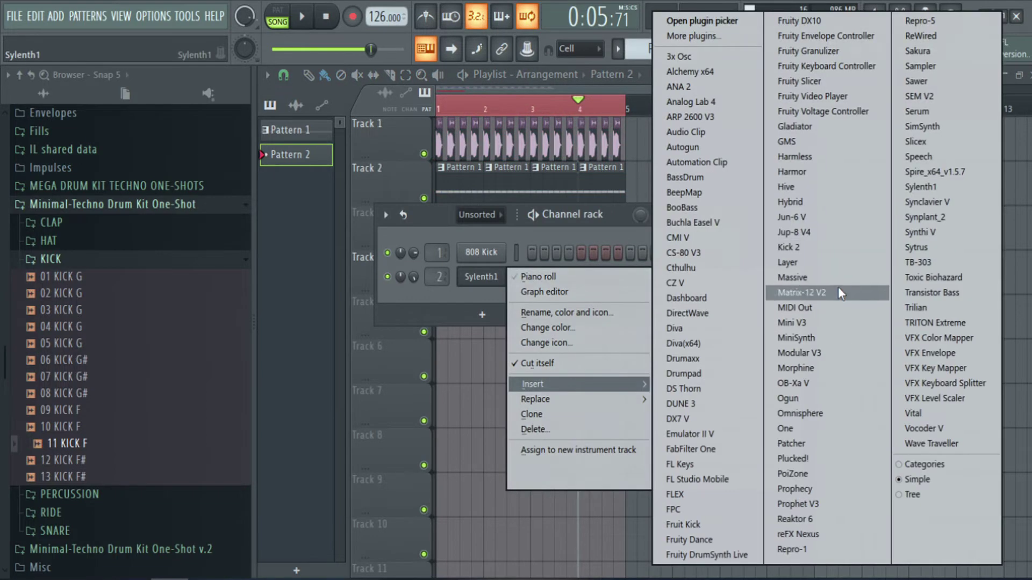
click(830, 265)
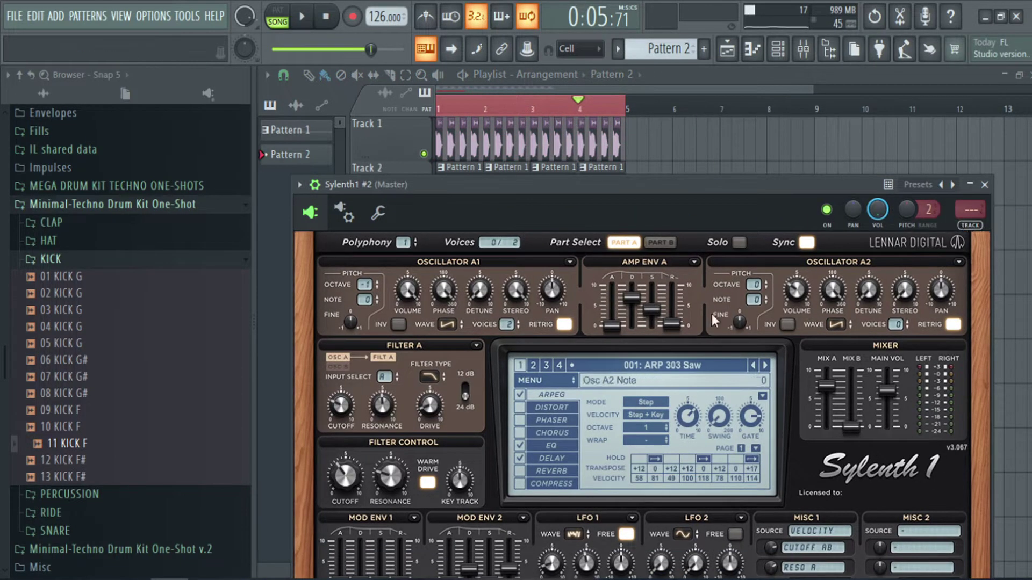
- Route Sylenth1 #2 to mixer track 3, named DRONE, and lower that track's fader
click(979, 229)
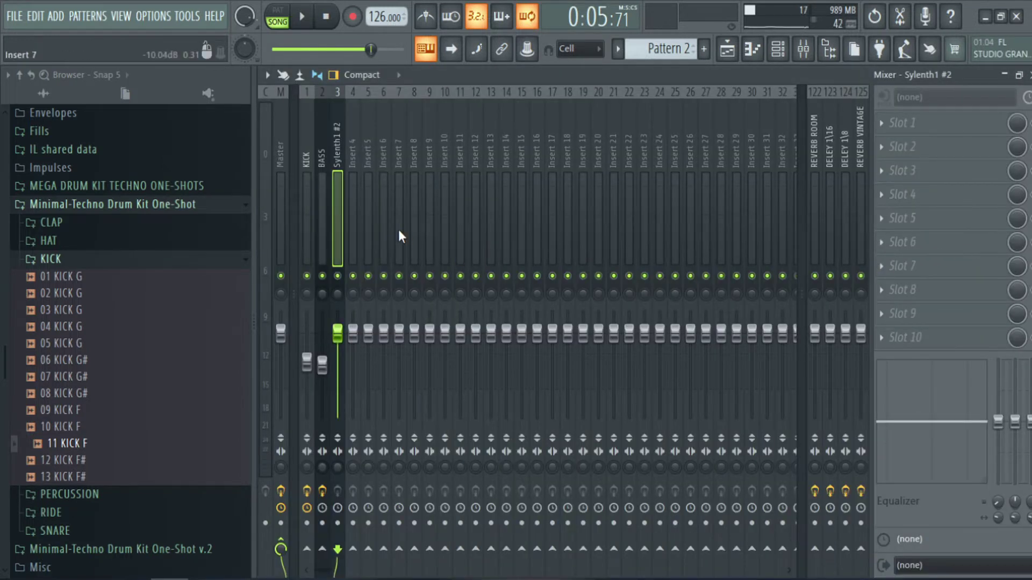
key(F2)
text(DRONE)
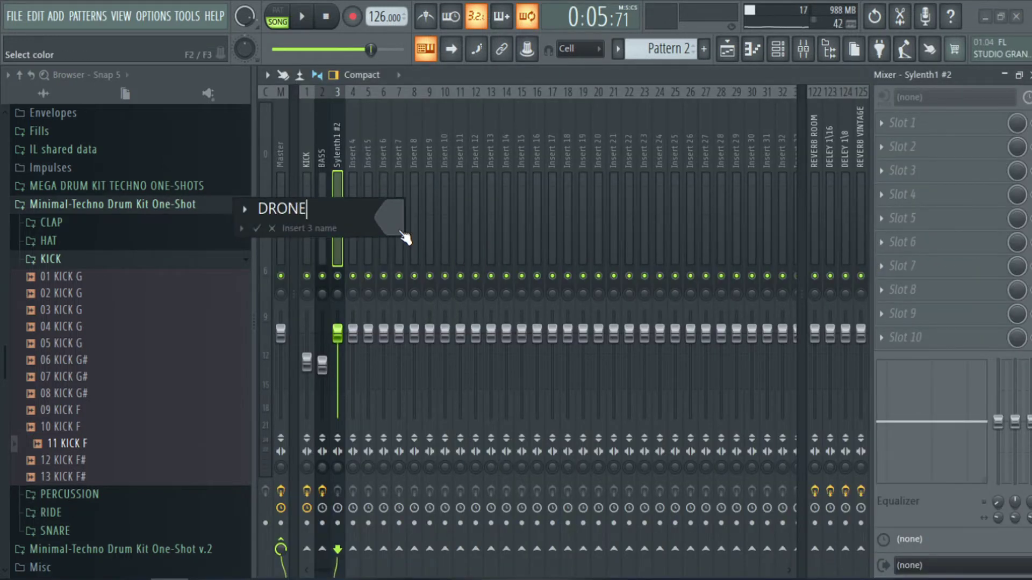
key(Return)
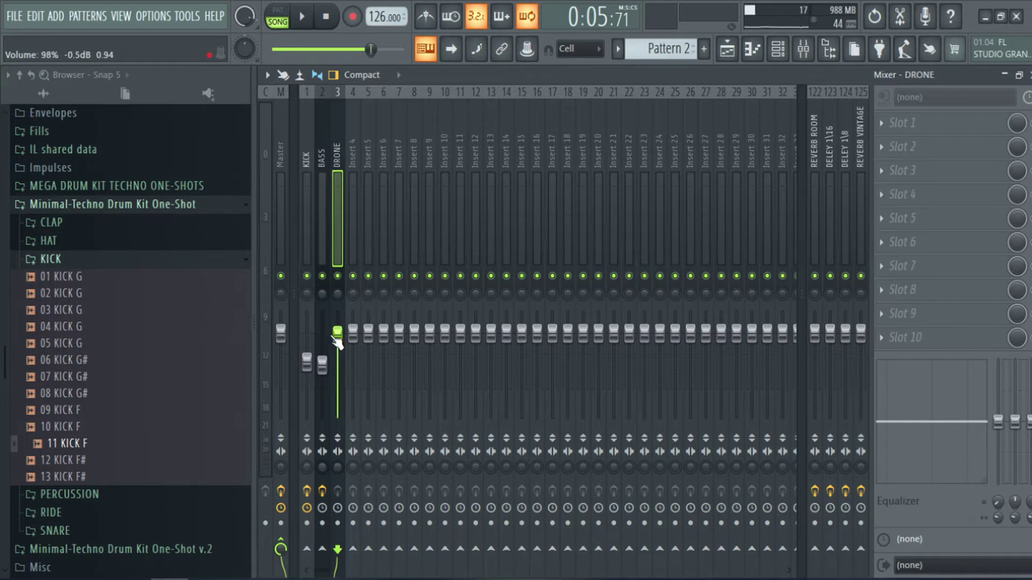
click(1028, 75)
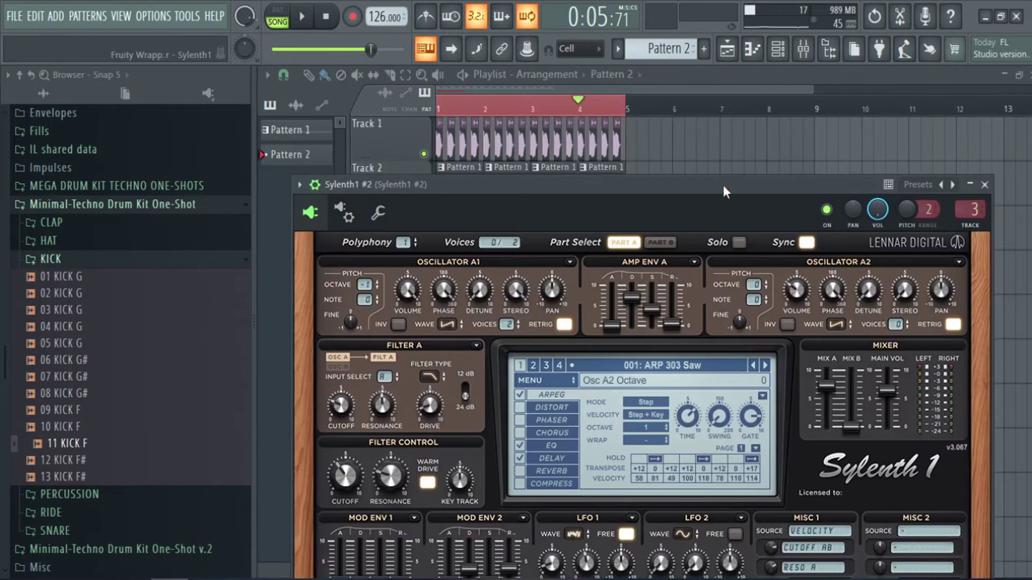
- Load the LD Big Fifth preset in Sylenth1 #2 and switch off its reverb and delay
drag(724, 185, 725, 75)
click(532, 271)
mouse_move(673, 293)
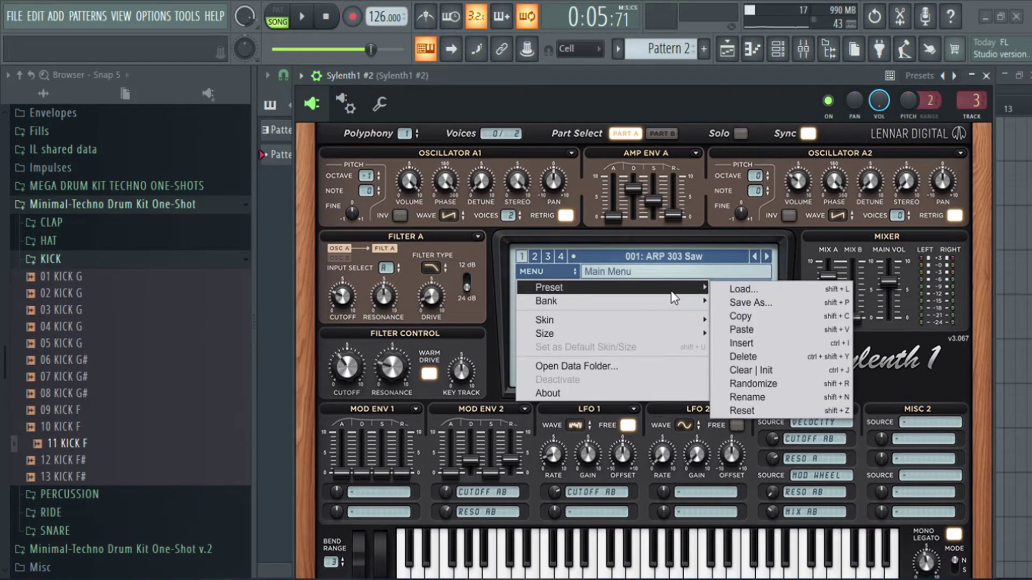
click(690, 263)
click(690, 297)
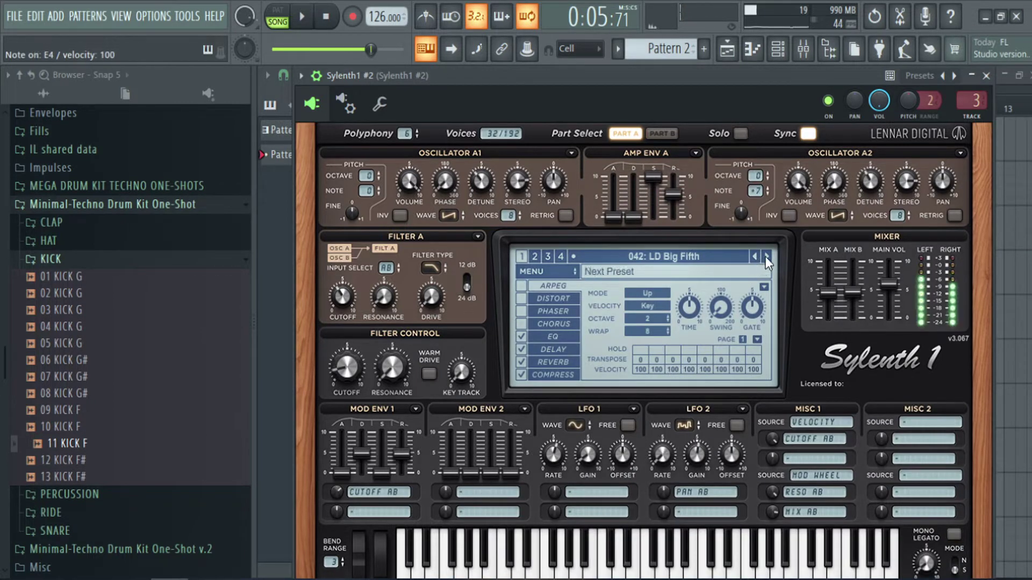
click(521, 363)
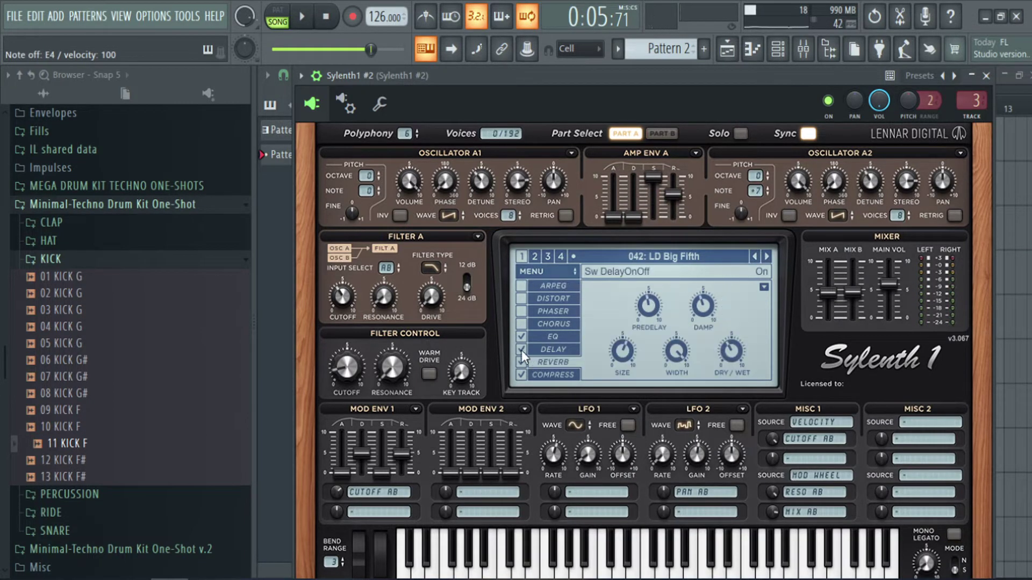
click(522, 351)
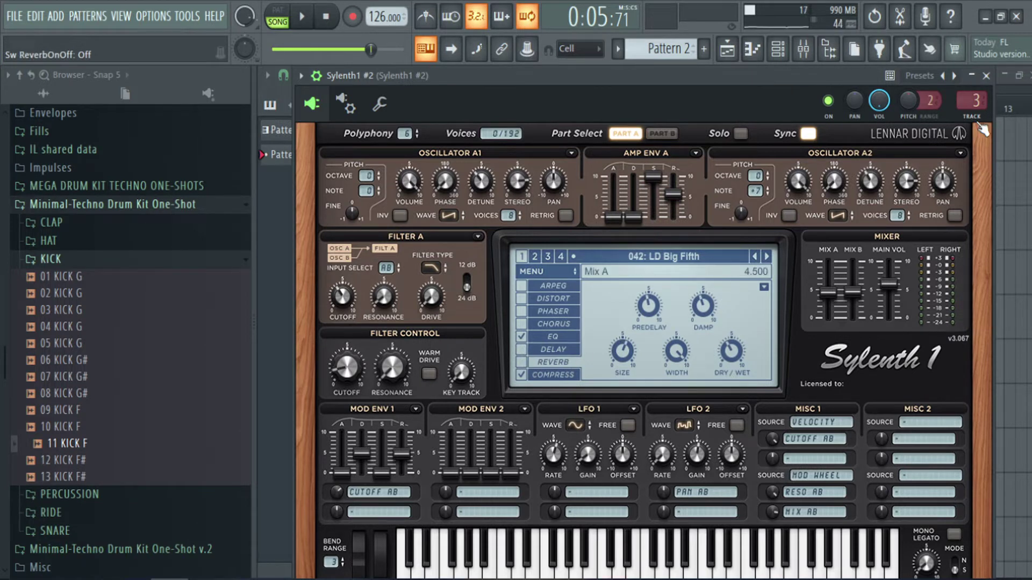
- Load ValhallaVintageVerb into slot 1 of the DRONE track with mix about 46.8% and decay about 50.67 s
click(974, 101)
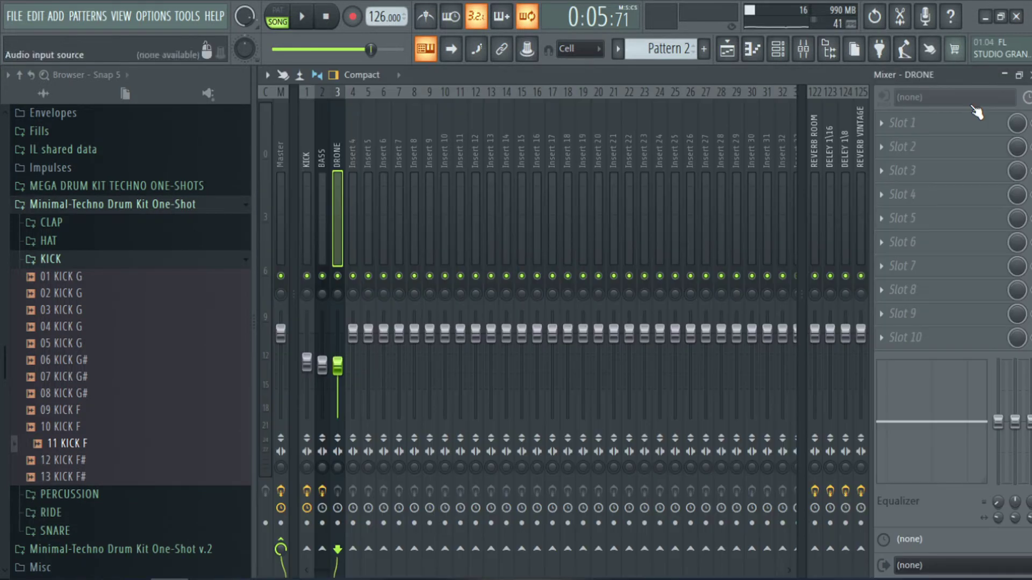
click(930, 132)
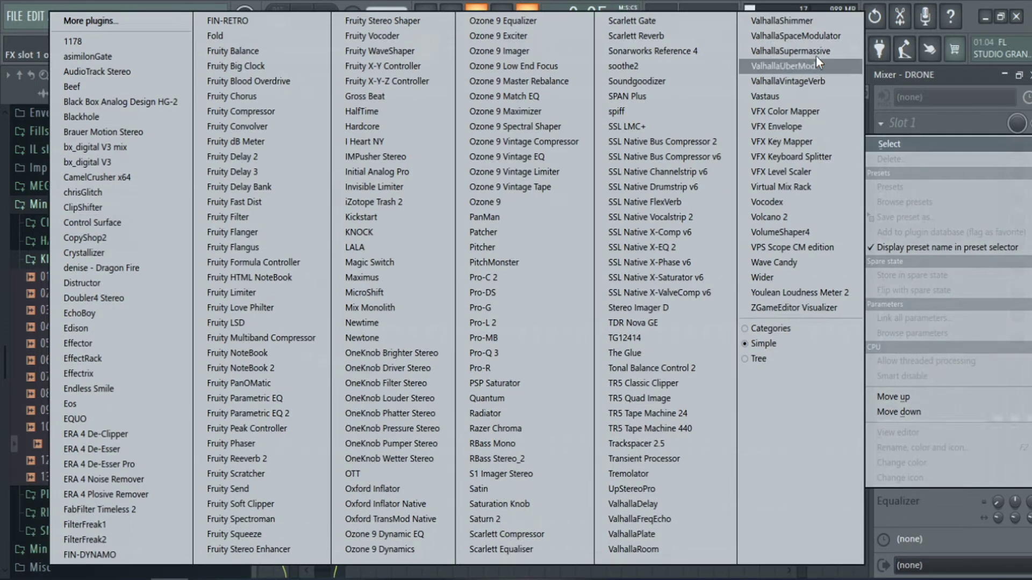
click(820, 77)
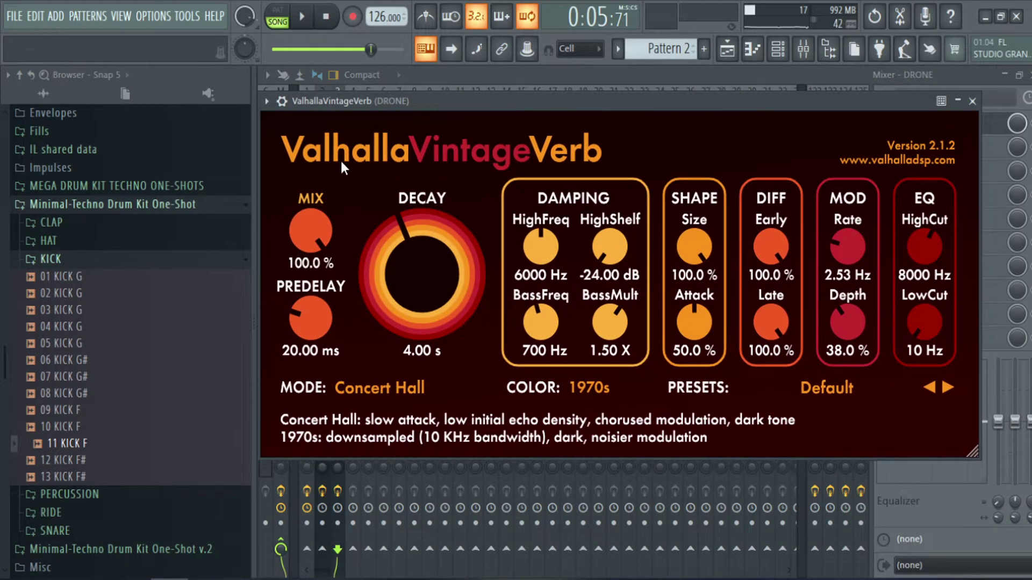
drag(328, 251, 328, 318)
drag(407, 294, 413, 217)
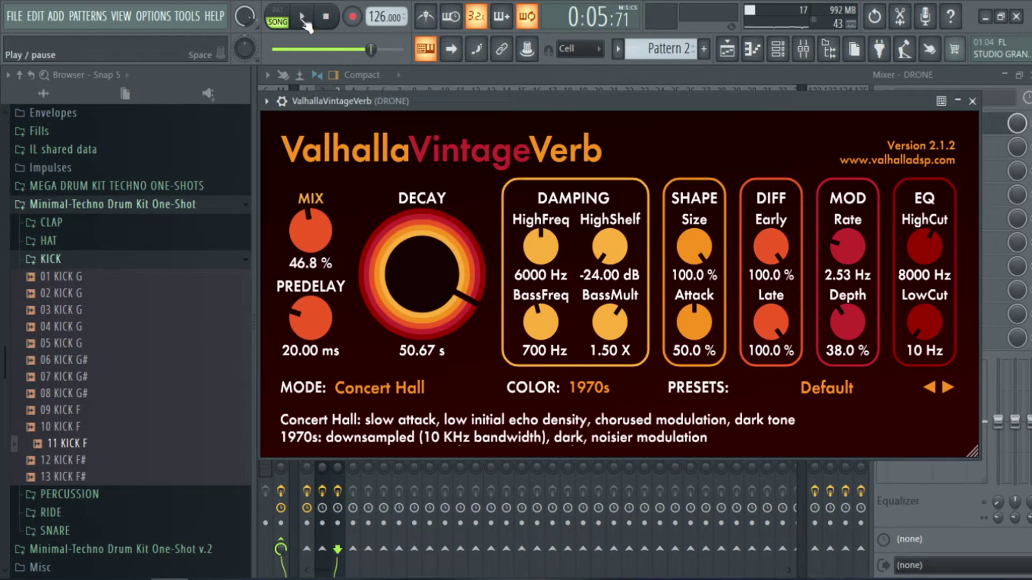
- Switch playback to pattern mode and open Sylenth1 #2's piano roll in Pattern 2
click(278, 13)
click(309, 17)
click(309, 18)
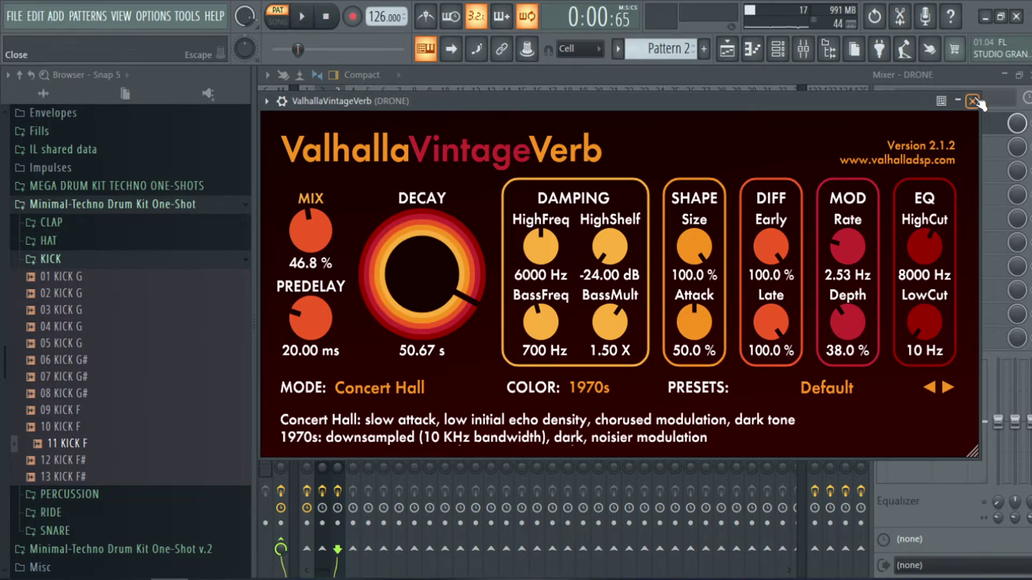
click(1024, 76)
click(1029, 75)
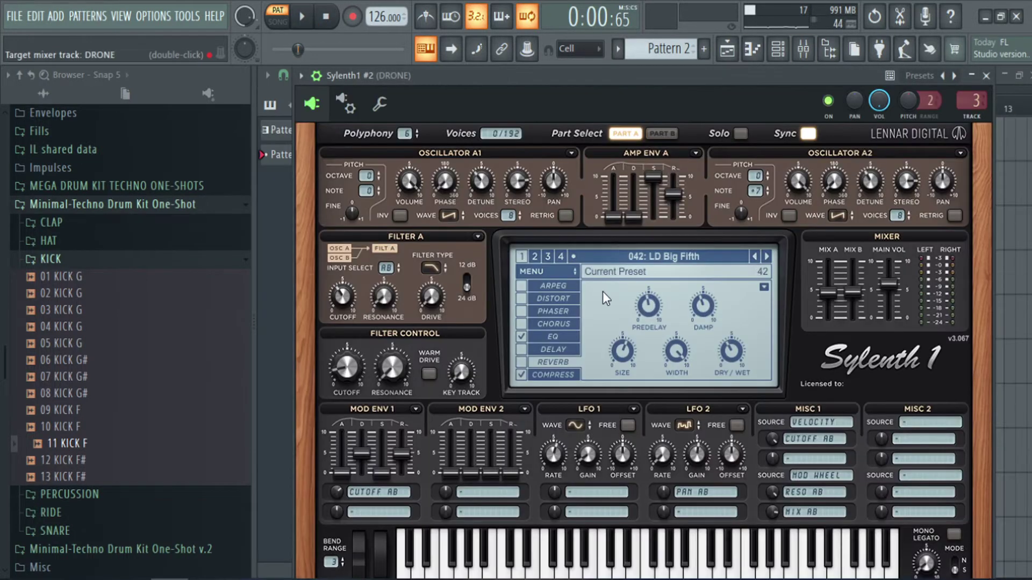
click(992, 77)
right_click(484, 277)
click(533, 277)
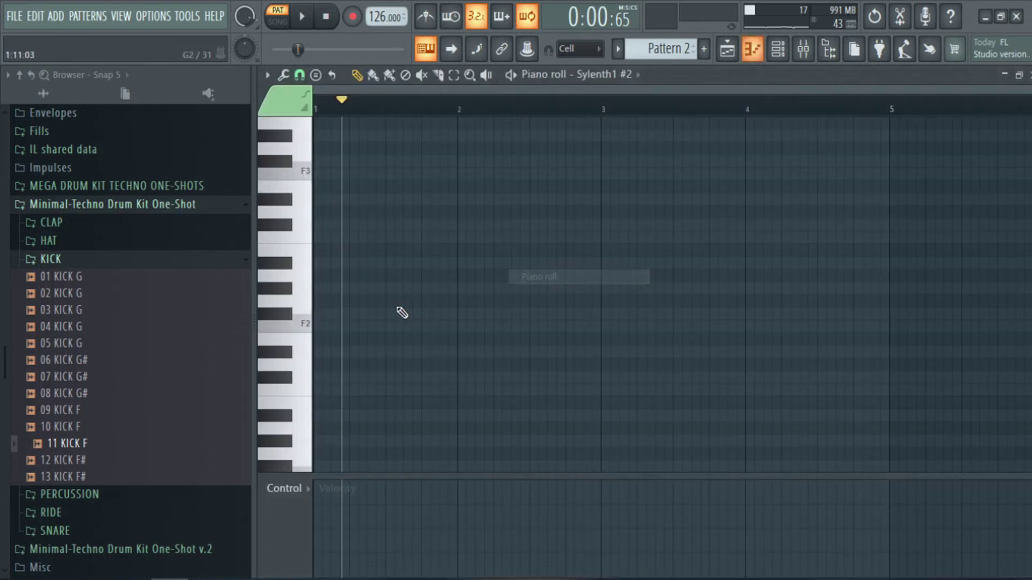
- Draw a short F4 note at the start of bar 1 for Sylenth1 #2
click(305, 290)
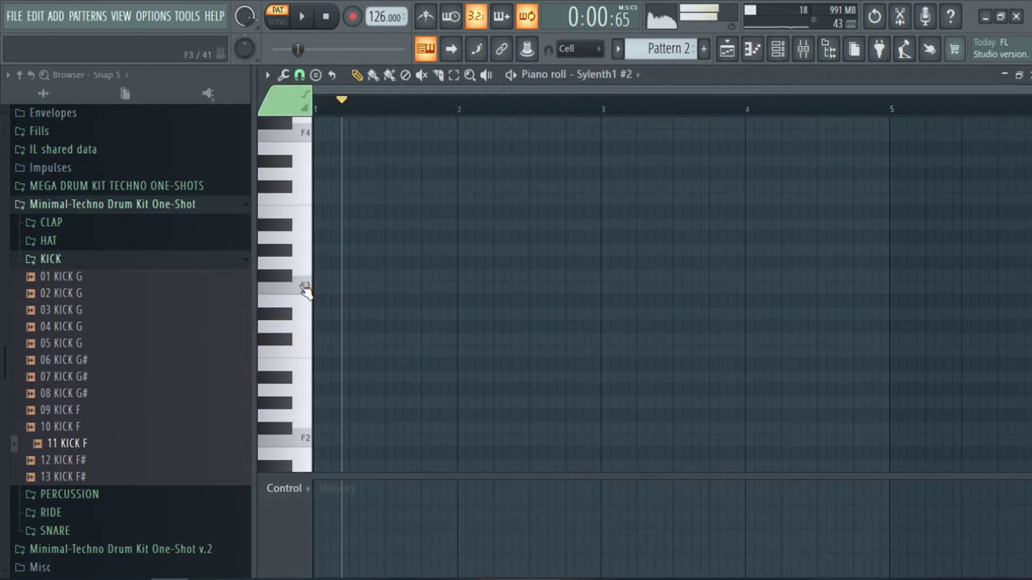
scroll(325, 274, up, 3)
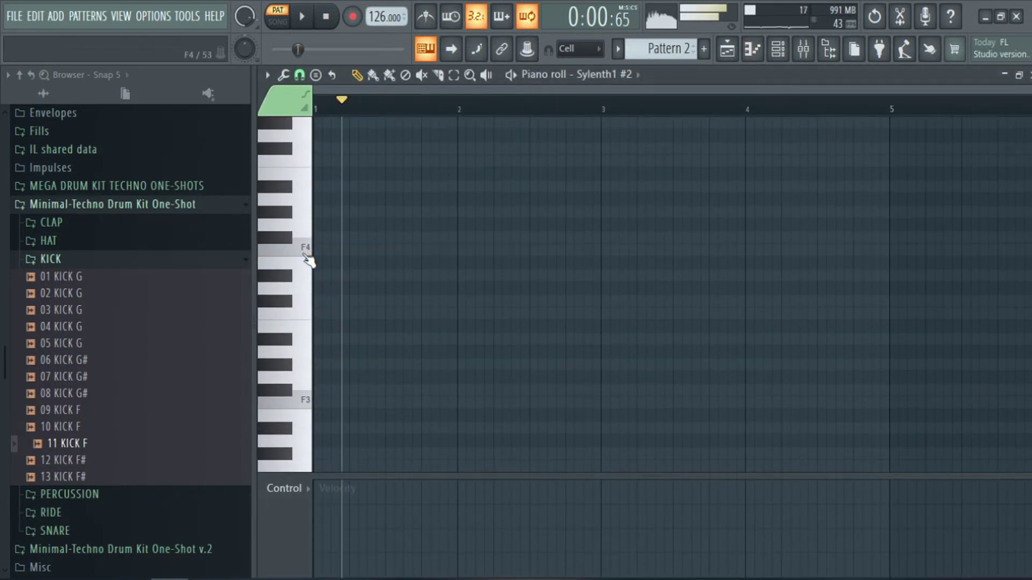
click(338, 28)
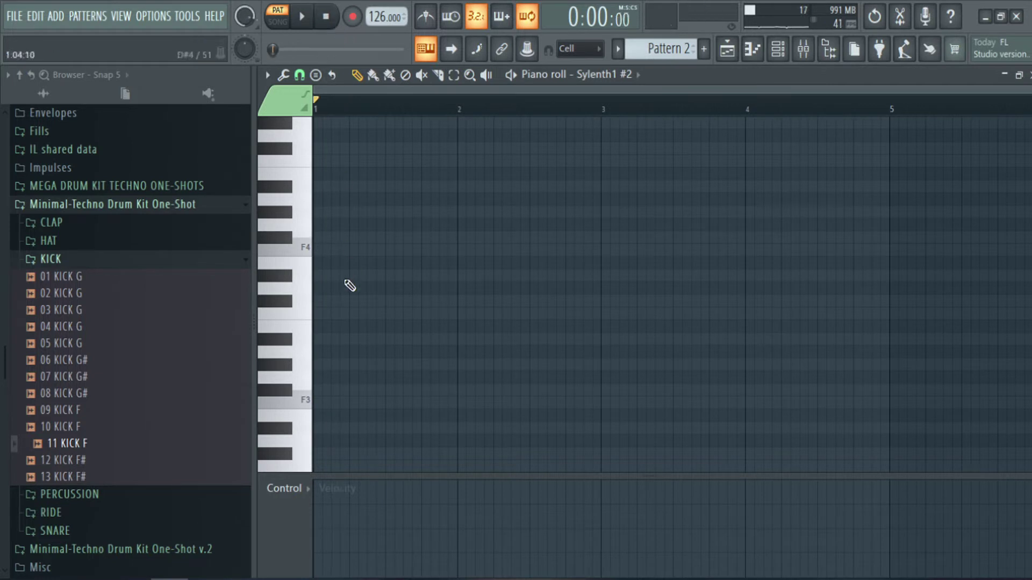
click(297, 253)
click(324, 251)
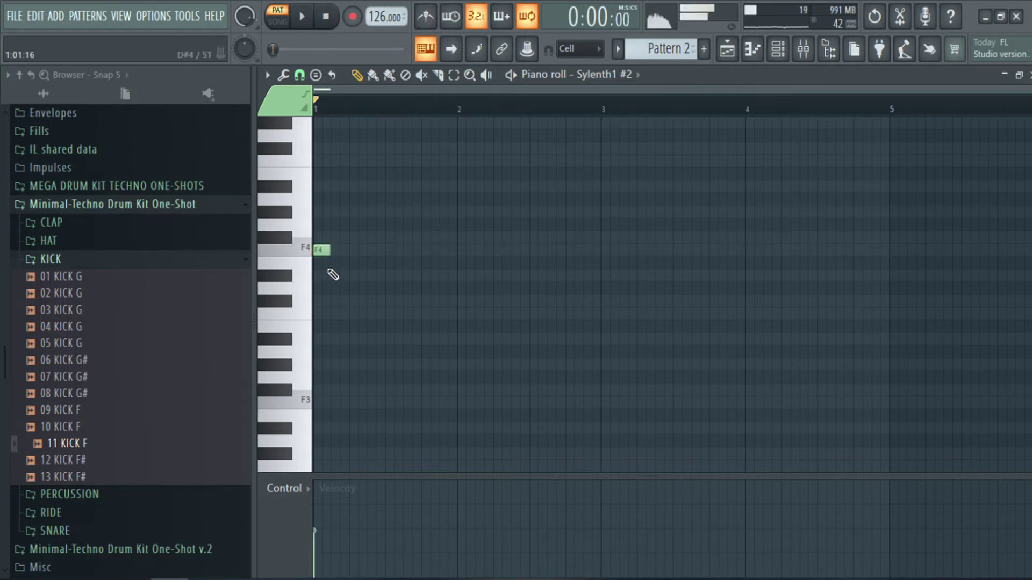
- Play back Pattern 2 to listen to the reverberated drone note
click(1030, 75)
key(space)
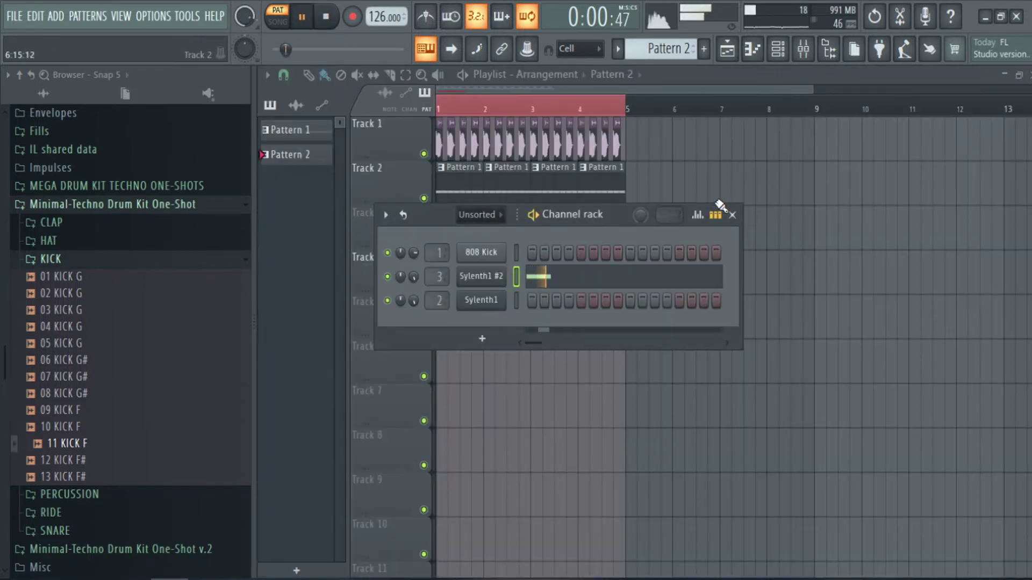
click(325, 18)
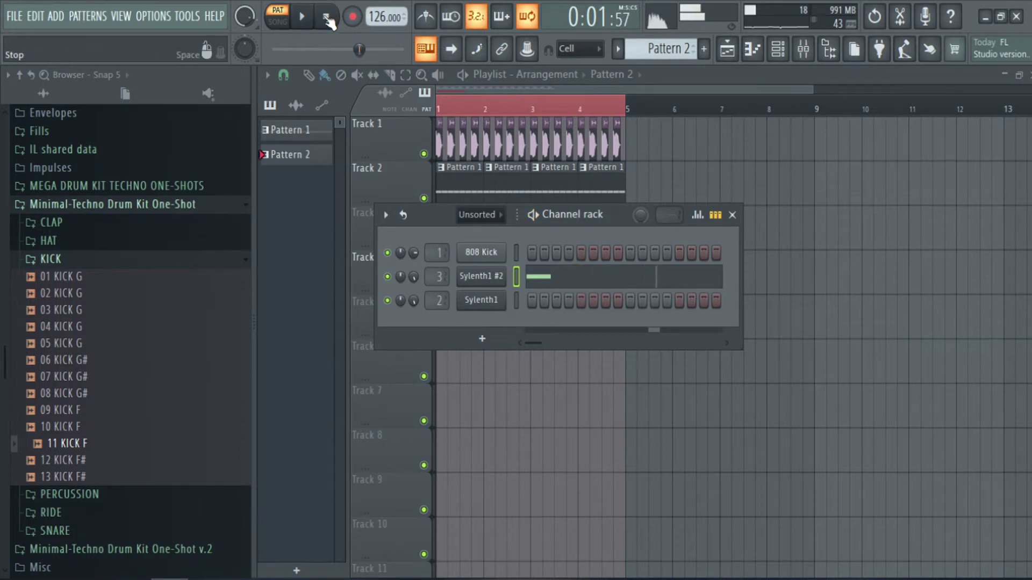
click(326, 19)
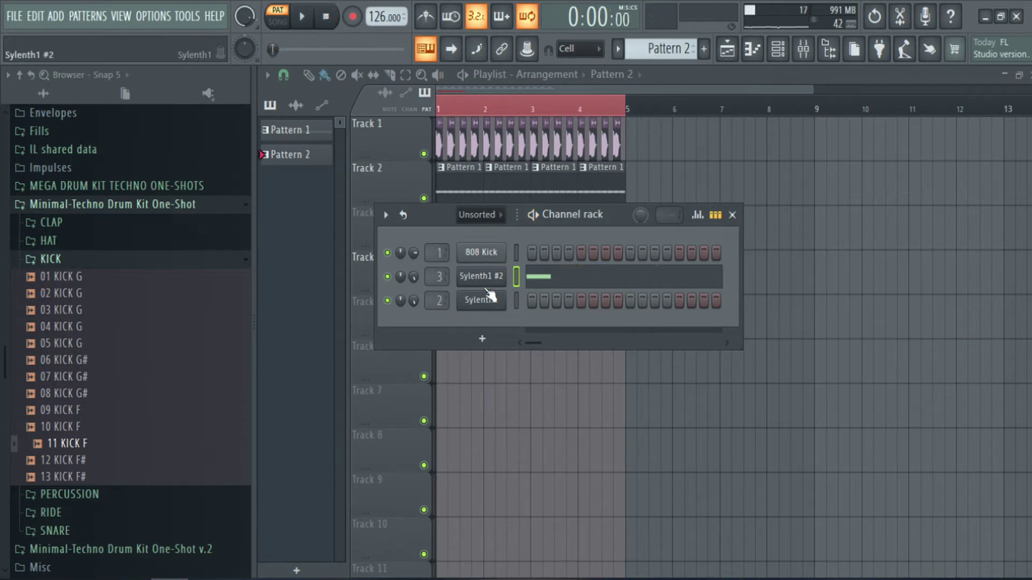
- Solo playlist Track 4, which holds the Pattern 2 clip
double_click(437, 277)
click(1030, 75)
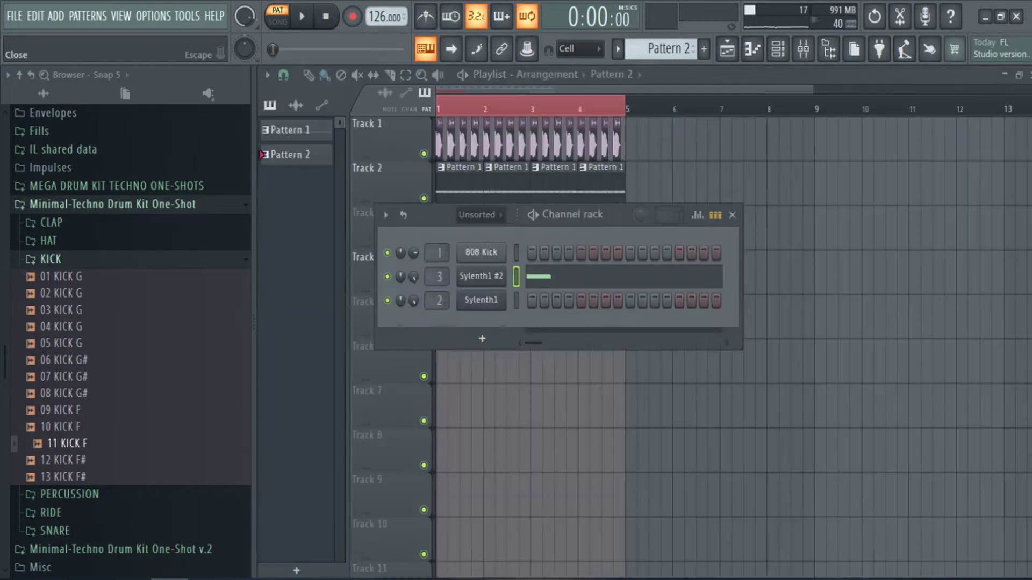
key(F6)
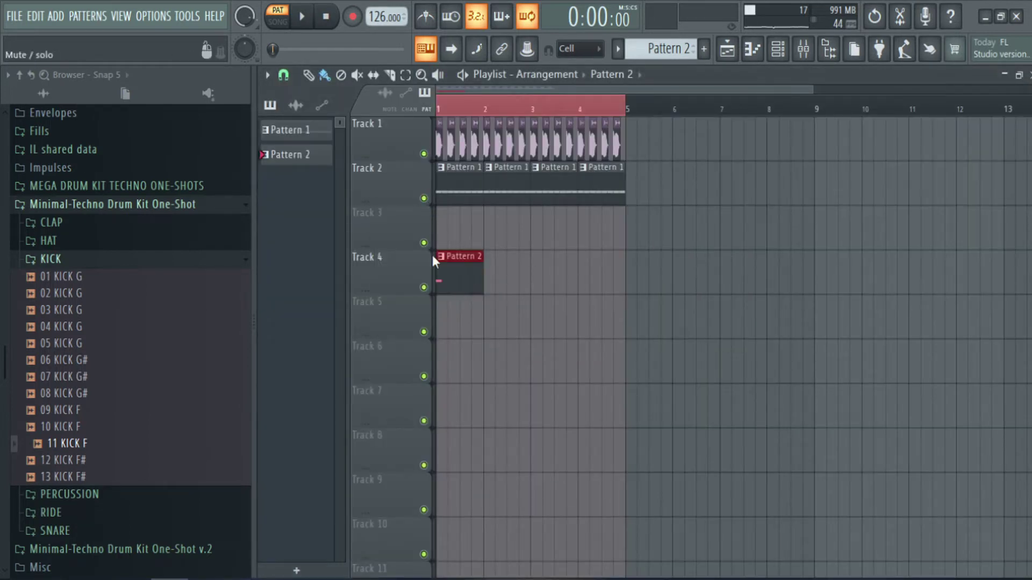
right_click(423, 288)
- Load Edison into effect slot 2 of the DRONE mixer track
click(777, 48)
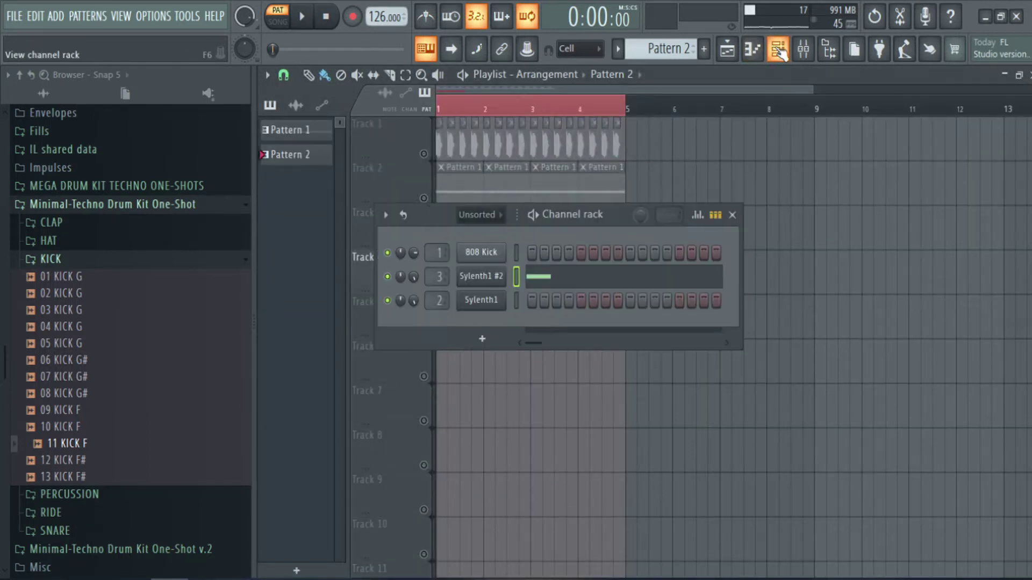
click(803, 49)
click(945, 143)
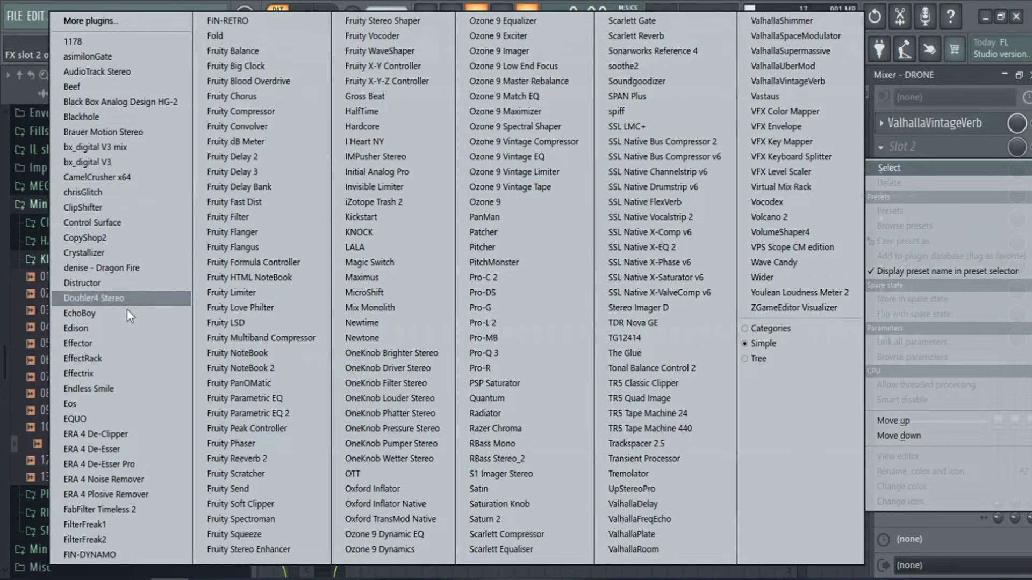
click(127, 325)
drag(573, 121, 585, 104)
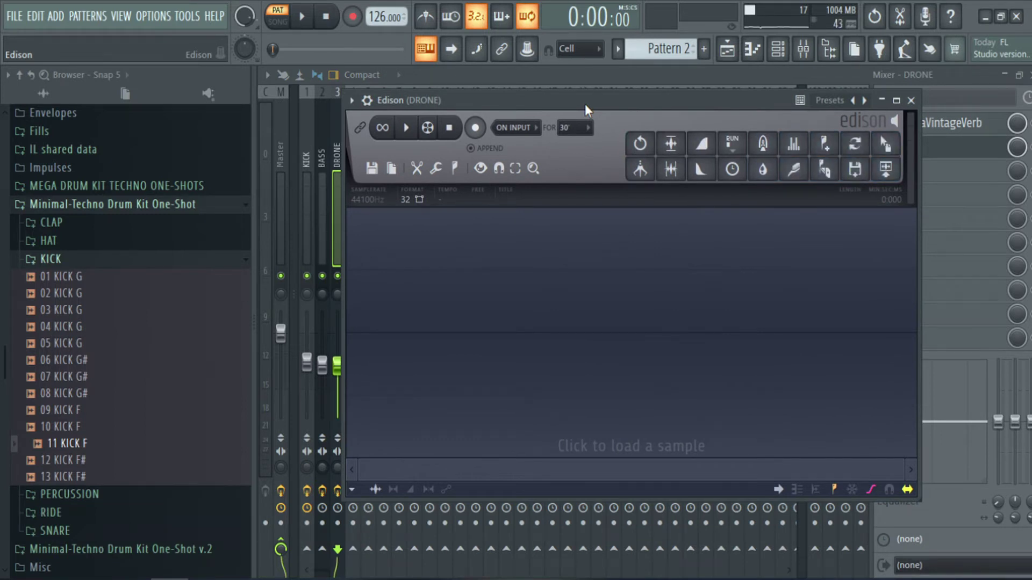
- Try to record the DRONE track into Edison while Pattern 2 plays in pattern mode
click(484, 131)
click(310, 28)
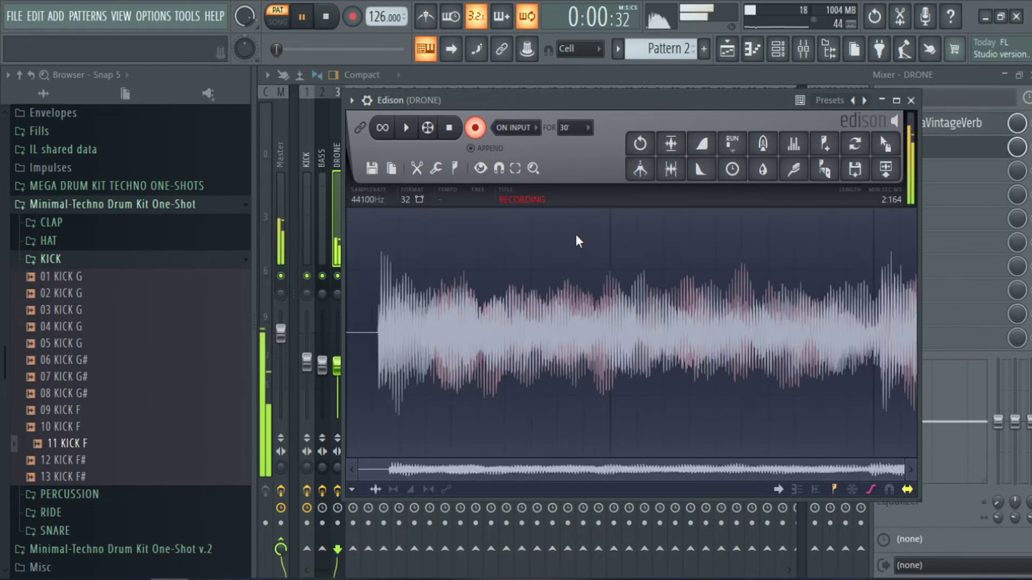
click(321, 22)
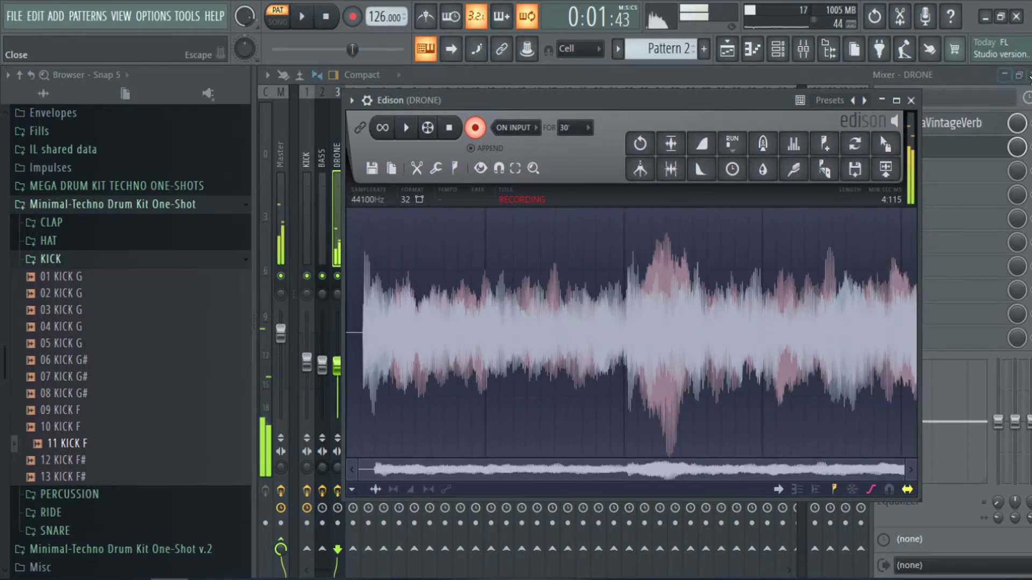
- Select the time range from bar 1 to bar 9 in the playlist and use song mode
click(1030, 75)
click(950, 77)
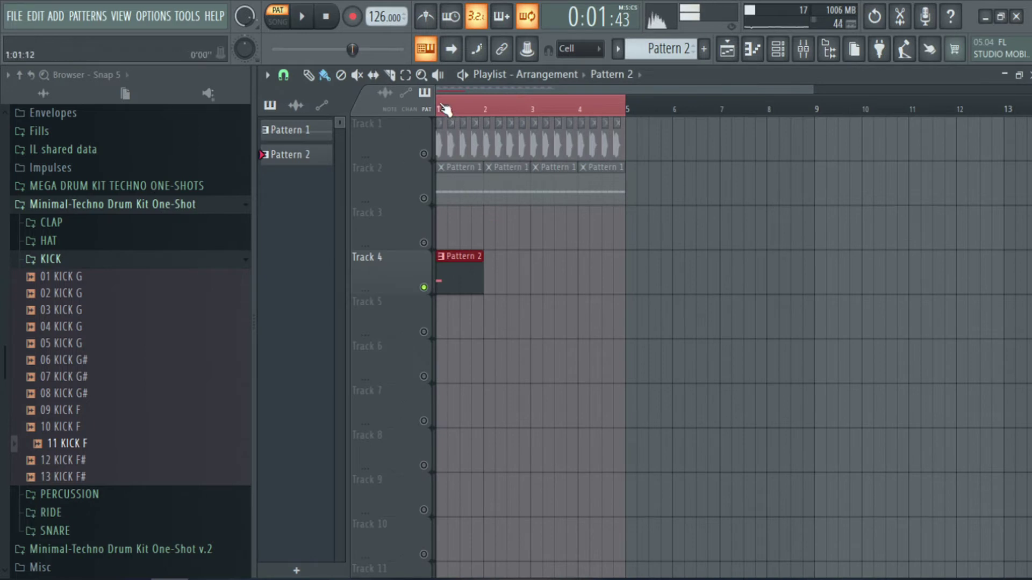
drag(443, 110, 821, 129)
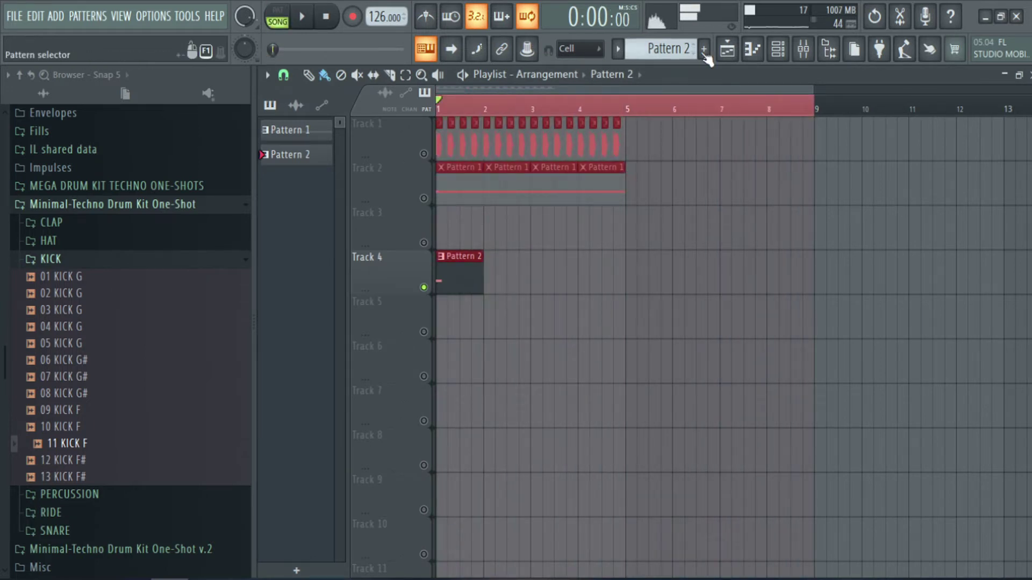
- Undo the first Edison take and record the DRONE track again while the song plays
click(802, 49)
click(914, 147)
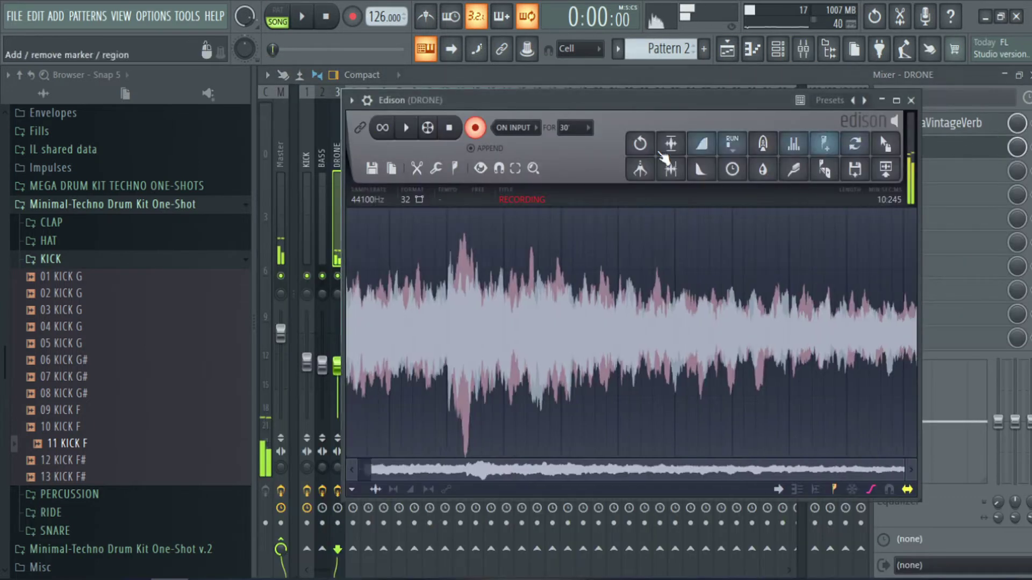
click(451, 127)
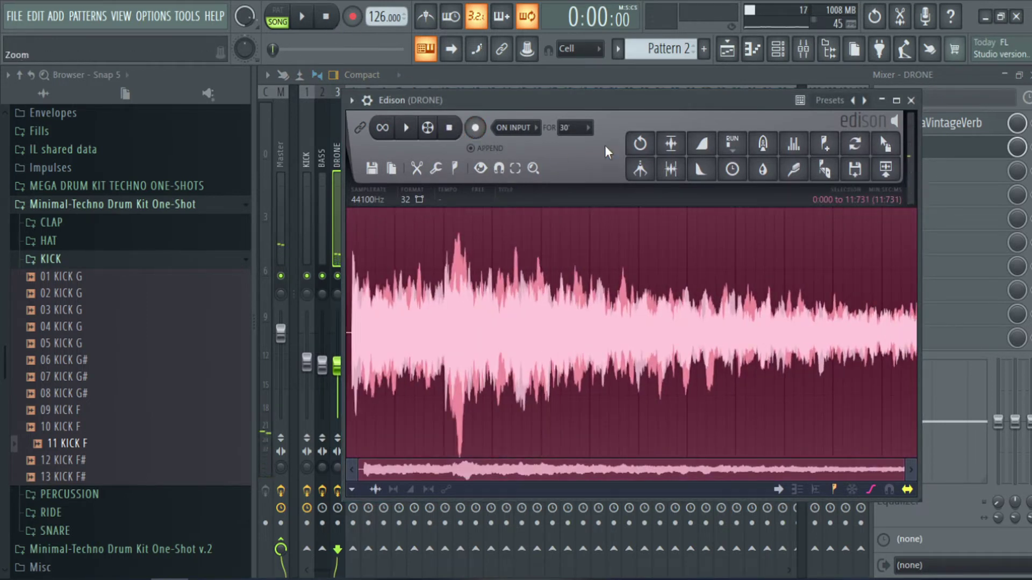
click(640, 143)
click(475, 127)
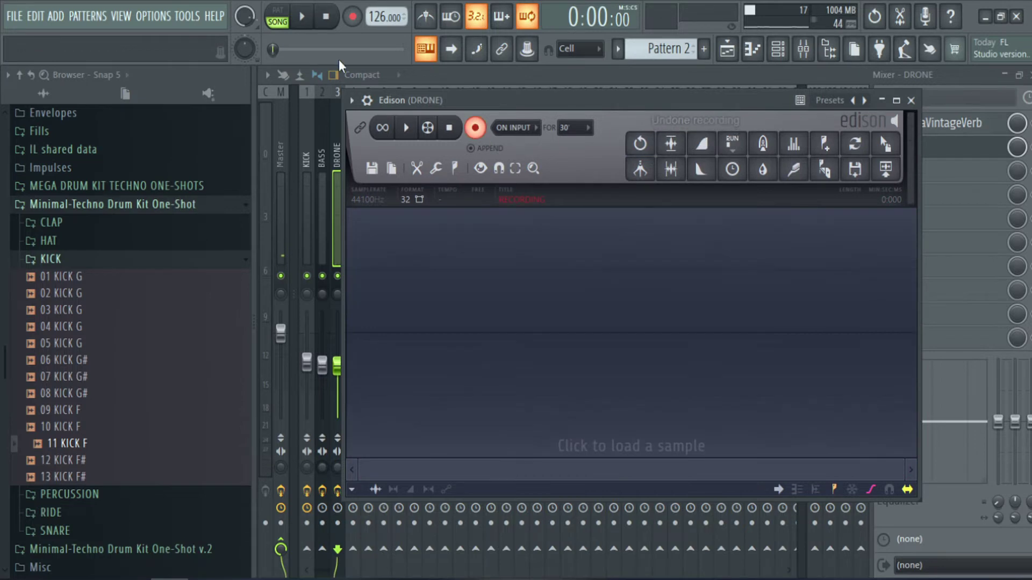
click(301, 17)
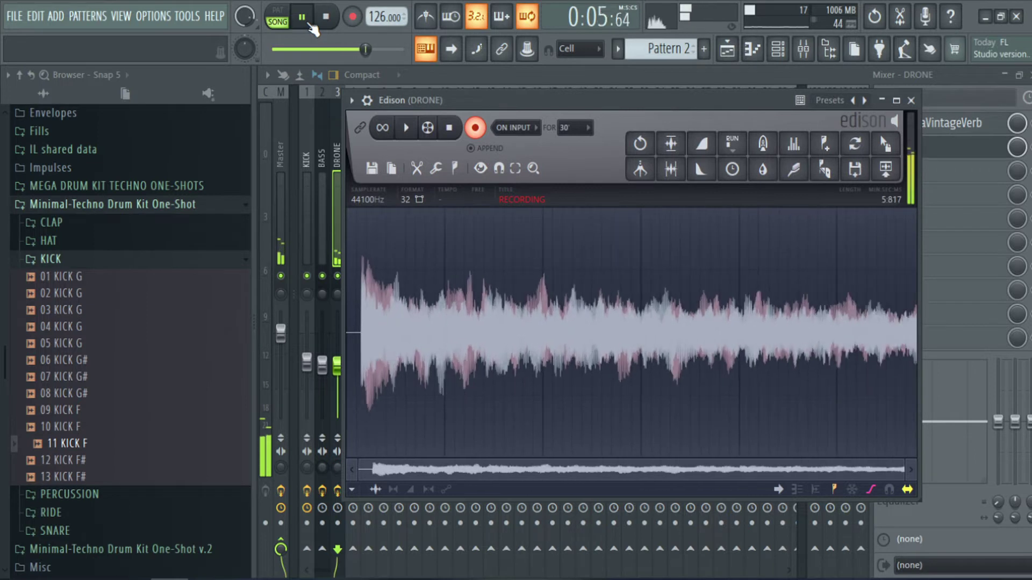
click(449, 128)
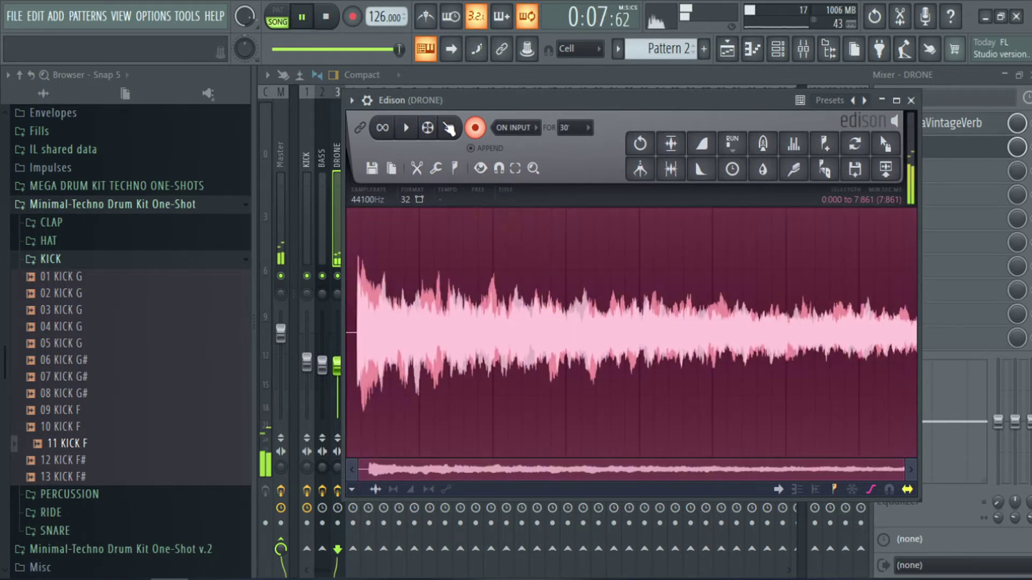
click(324, 17)
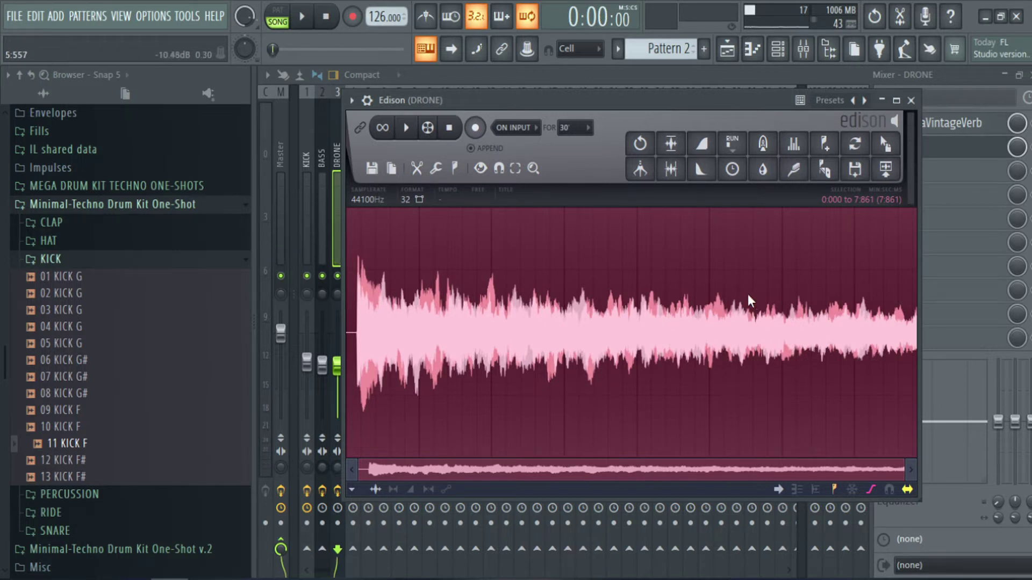
- Select the 4:987 to 7:005 section in Edison, loop it, and place it at bar 1 of playlist Track 3
mouse_move(713, 281)
mouse_down()
mouse_move(779, 280)
mouse_move(708, 279)
mouse_up()
click(784, 279)
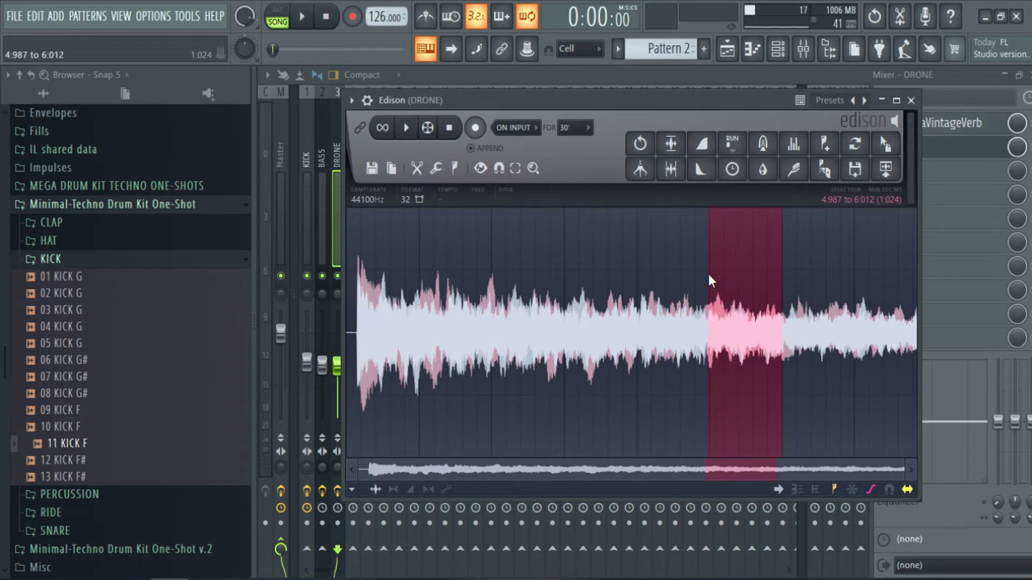
click(406, 127)
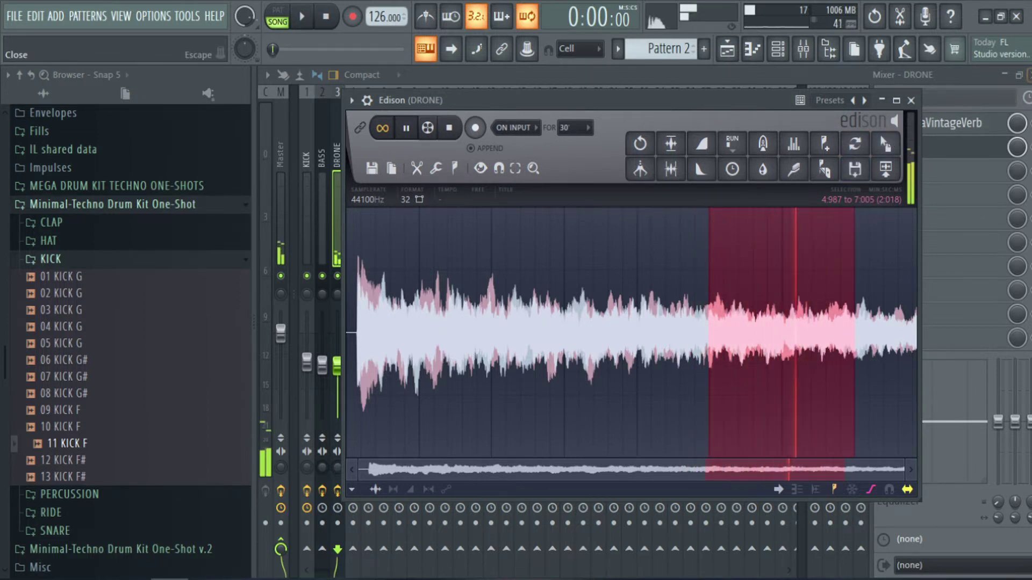
click(1026, 76)
drag(885, 144, 536, 331)
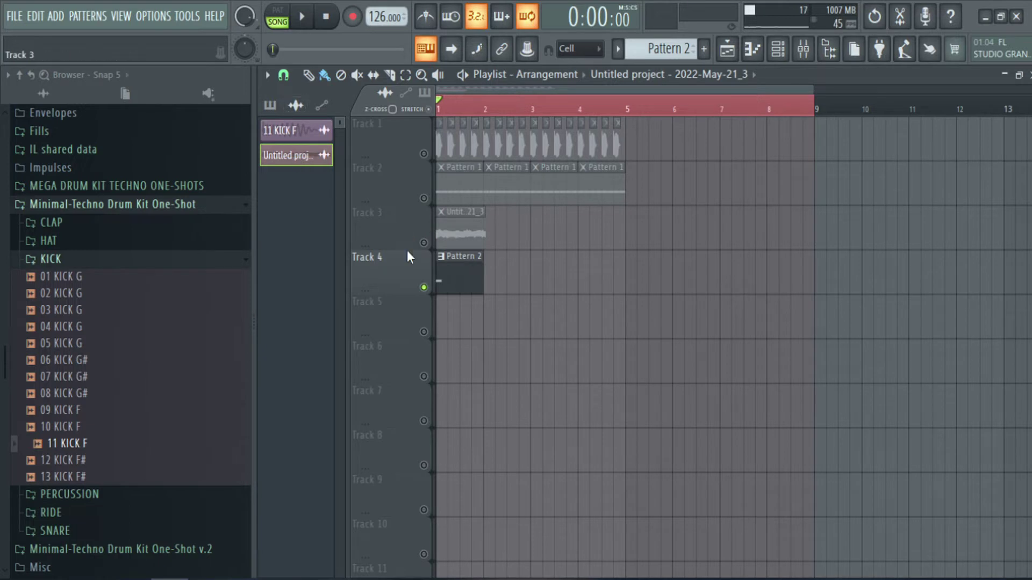
- Move the Pattern 2 clip to bar 11 on Track 4 and unsolo that track
drag(460, 276, 933, 276)
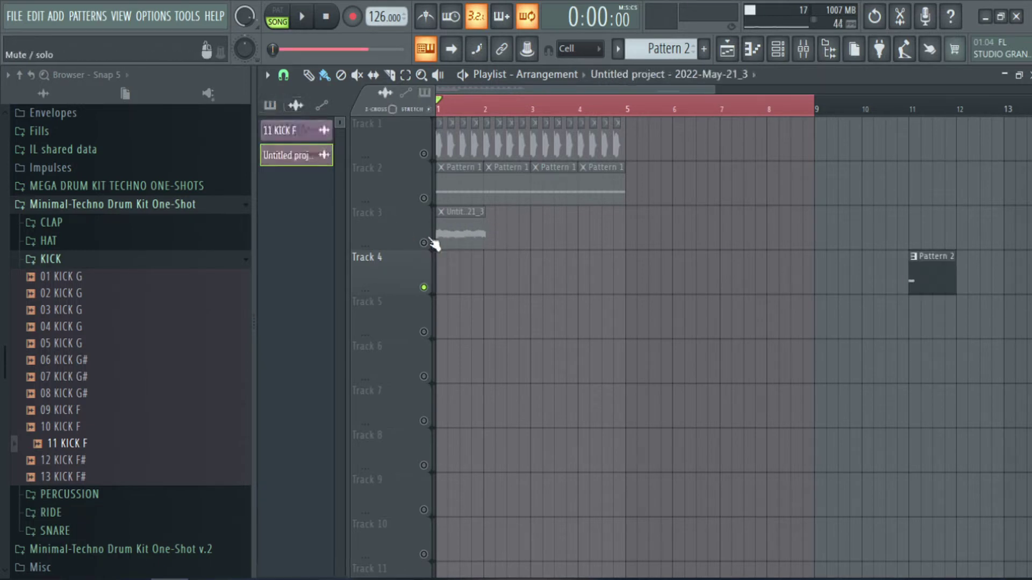
right_click(423, 287)
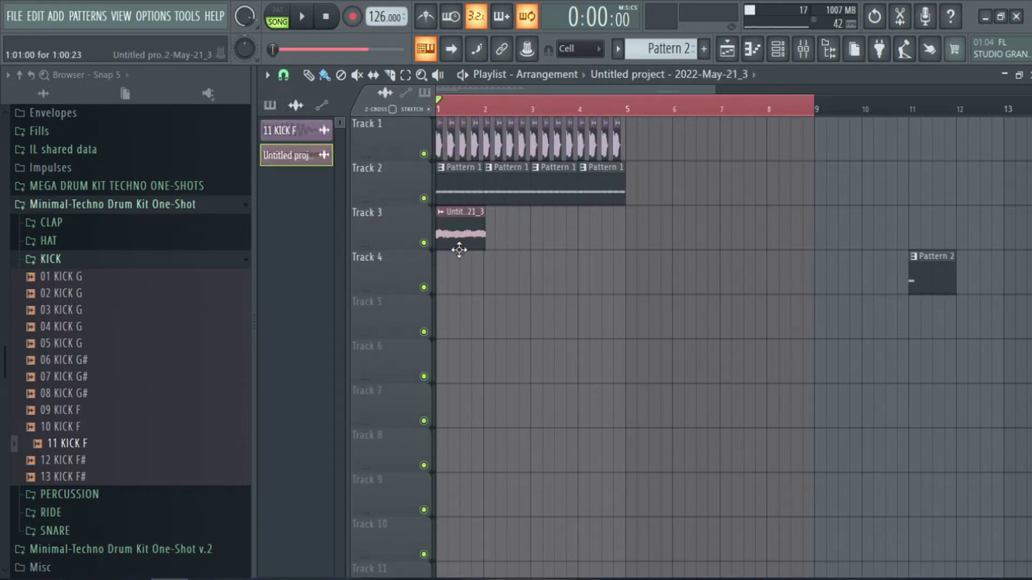
- Time-stretch the recorded drone sample to exactly one bar and paint copies of its clip on Track 3 from bar 2
scroll(459, 250, up, 2)
double_click(488, 209)
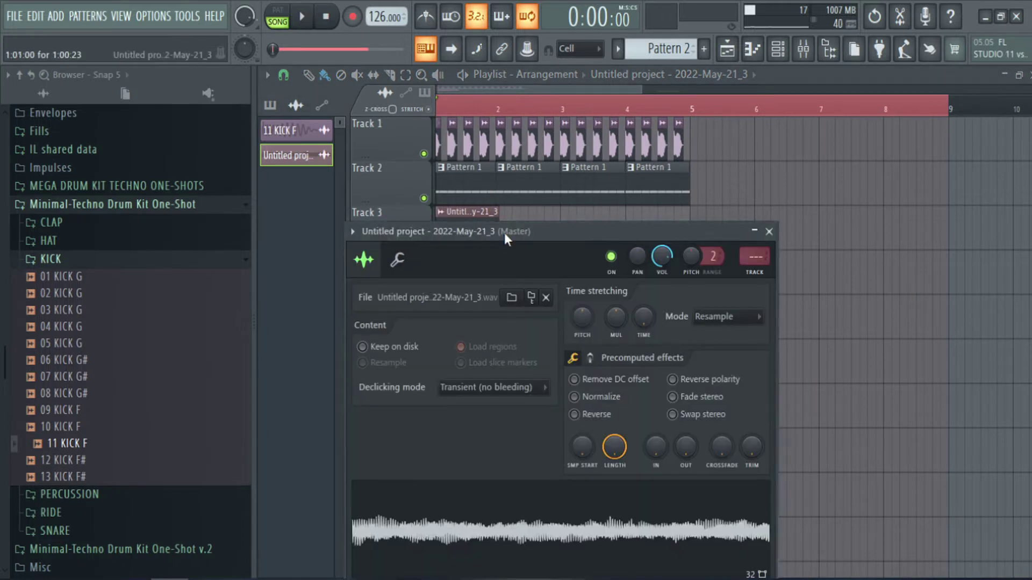
drag(505, 236, 776, 235)
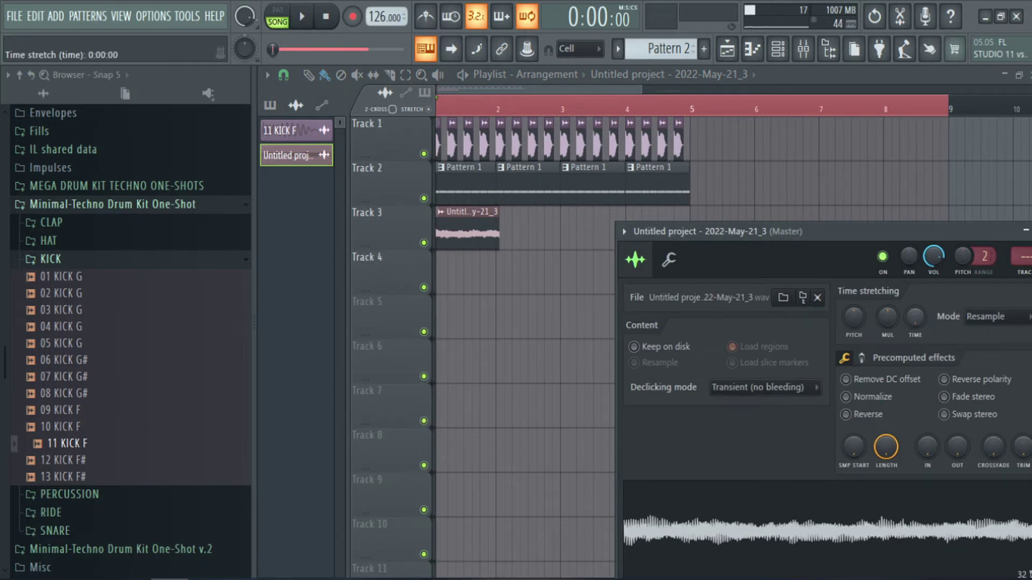
drag(914, 317, 914, 301)
click(494, 232)
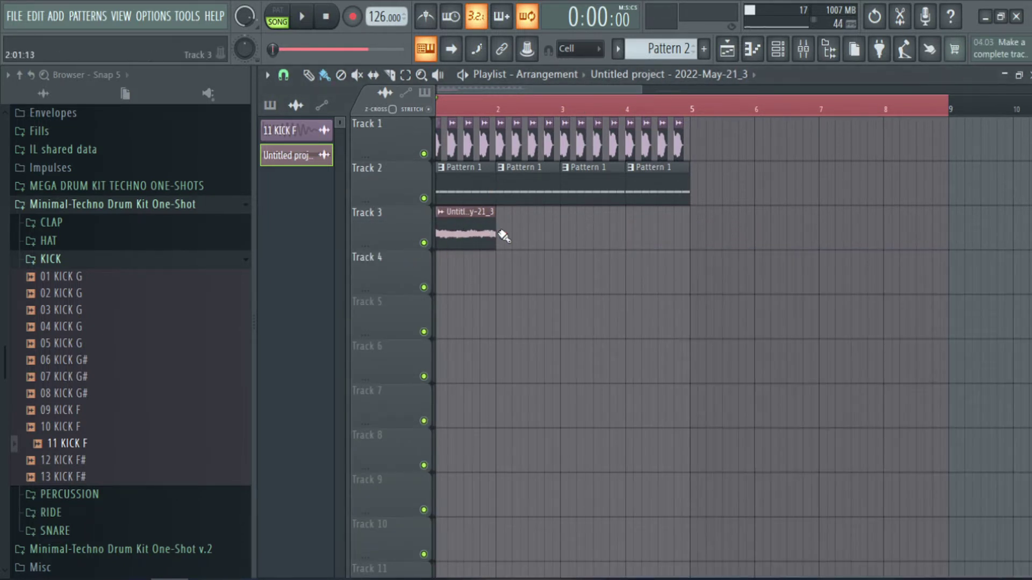
drag(503, 235, 633, 237)
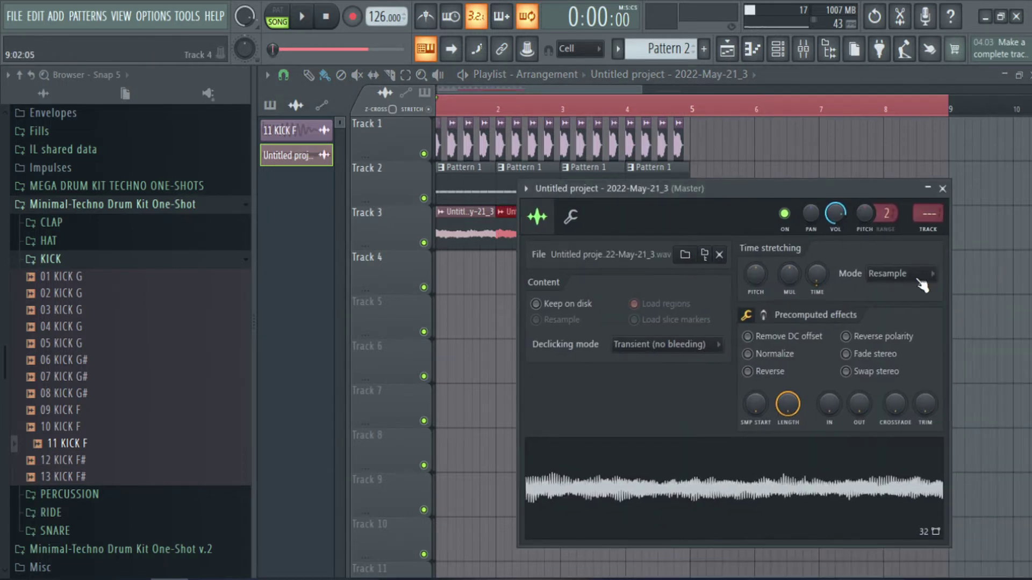
- Set the drone sample's time-stretching mode to Stretch and route the sample to mixer track 3 (DRONE)
click(922, 286)
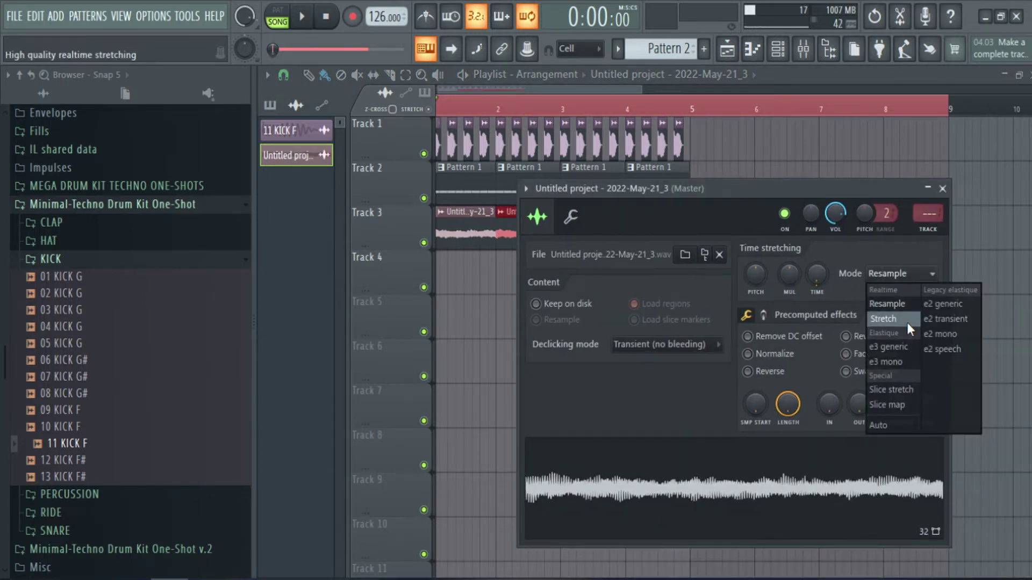
click(907, 323)
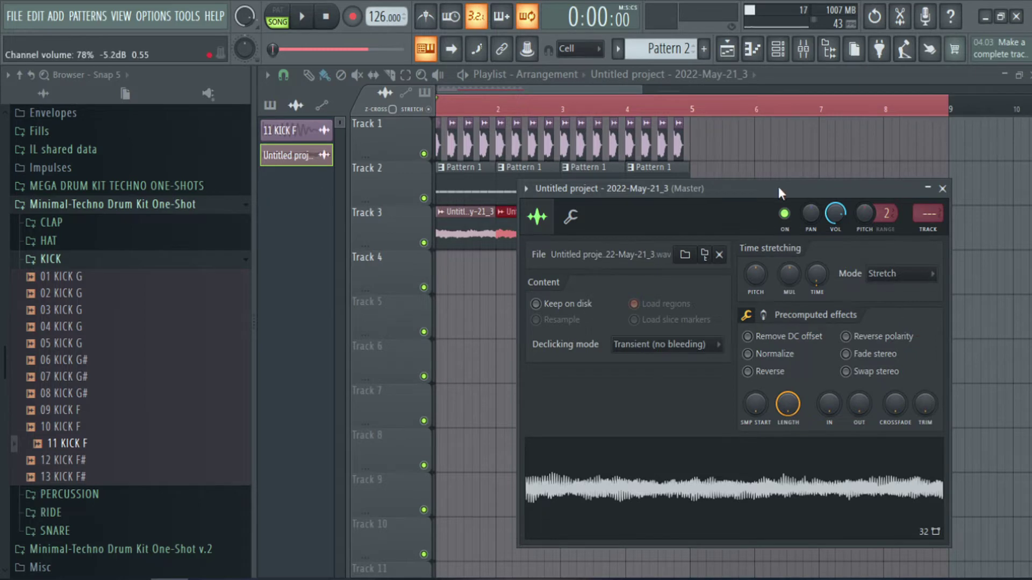
drag(778, 186, 742, 175)
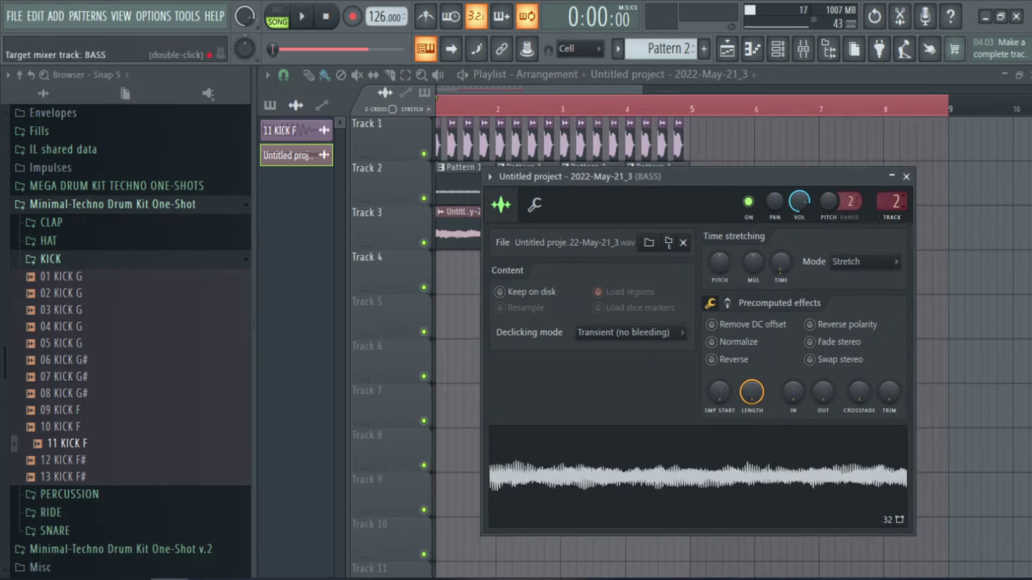
double_click(887, 204)
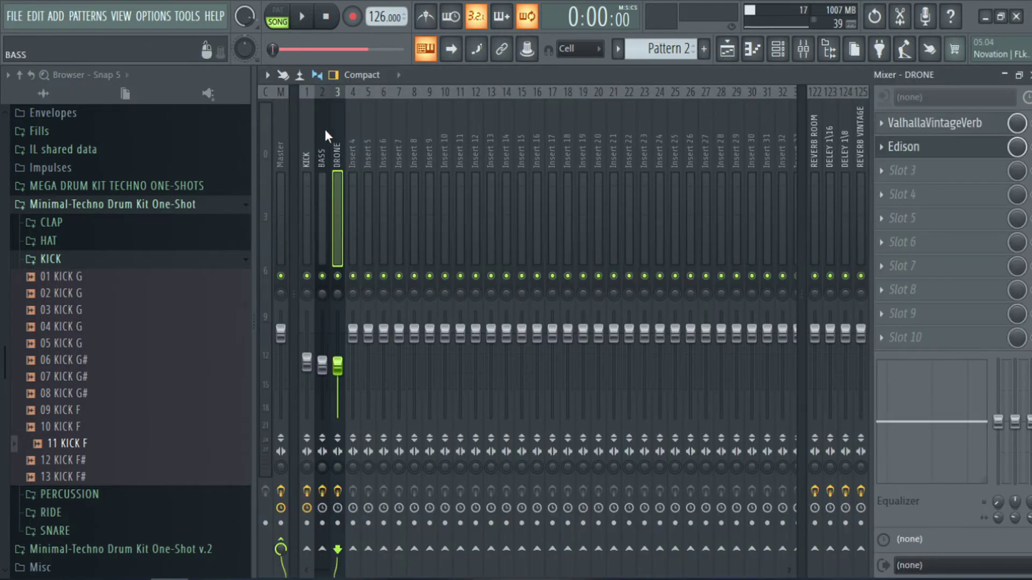
- Delete the ValhallaVintageVerb and Edison effects from the DRONE mixer track
click(877, 121)
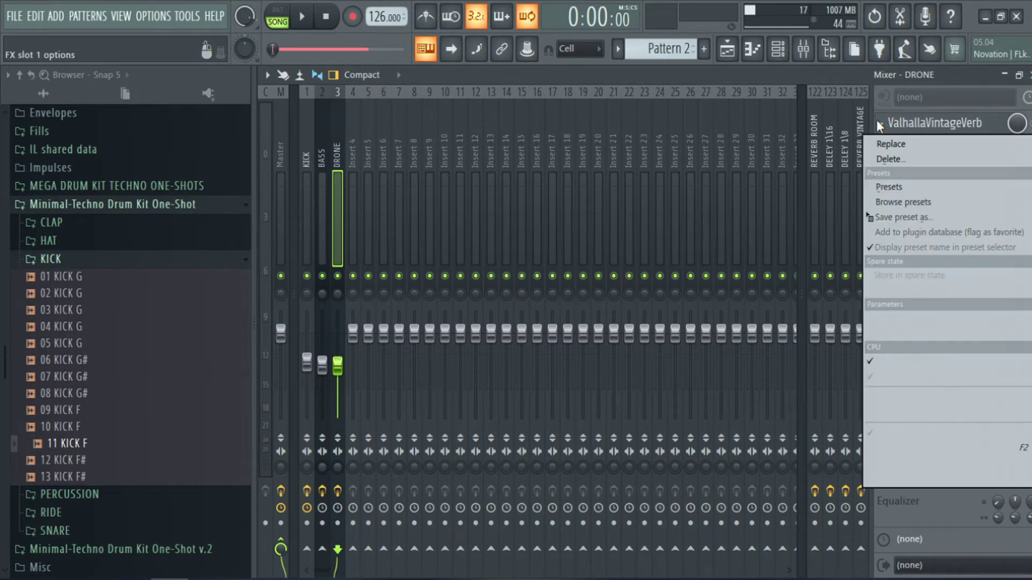
click(899, 159)
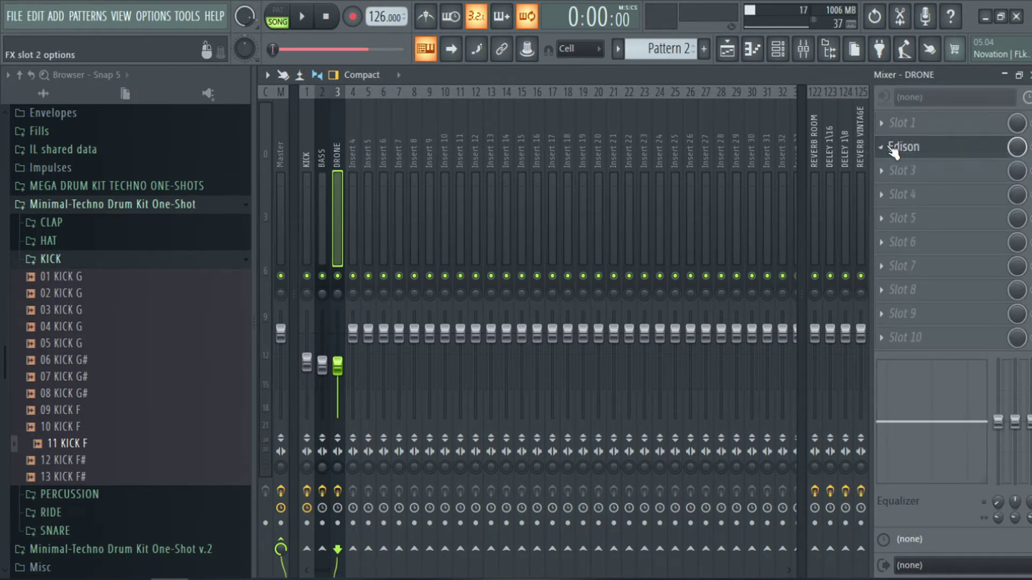
click(895, 150)
click(898, 179)
- Load VolumeShaper4 in slot 10 of the DRONE track and apply the fifth Ducking shape
click(881, 350)
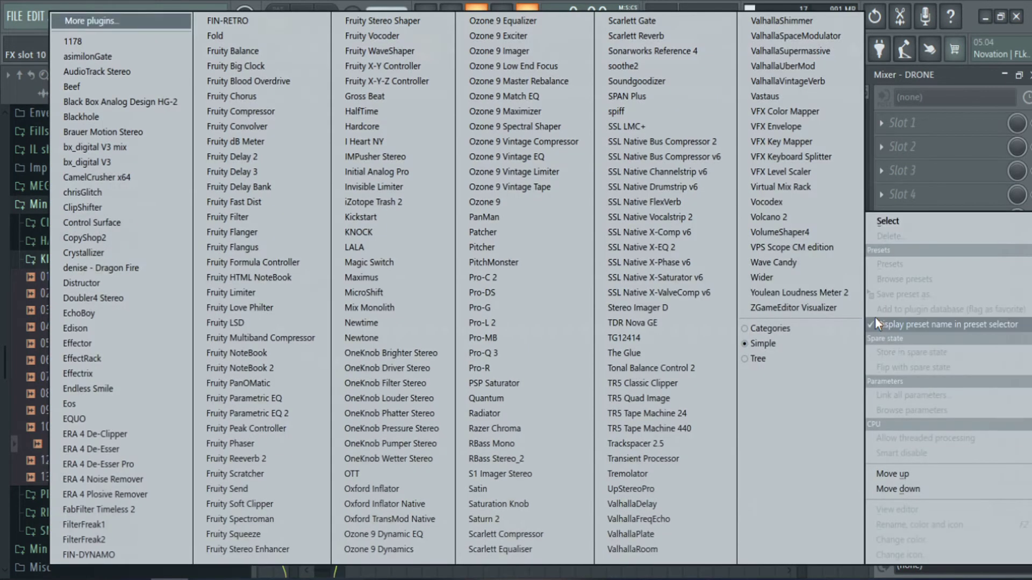
click(763, 232)
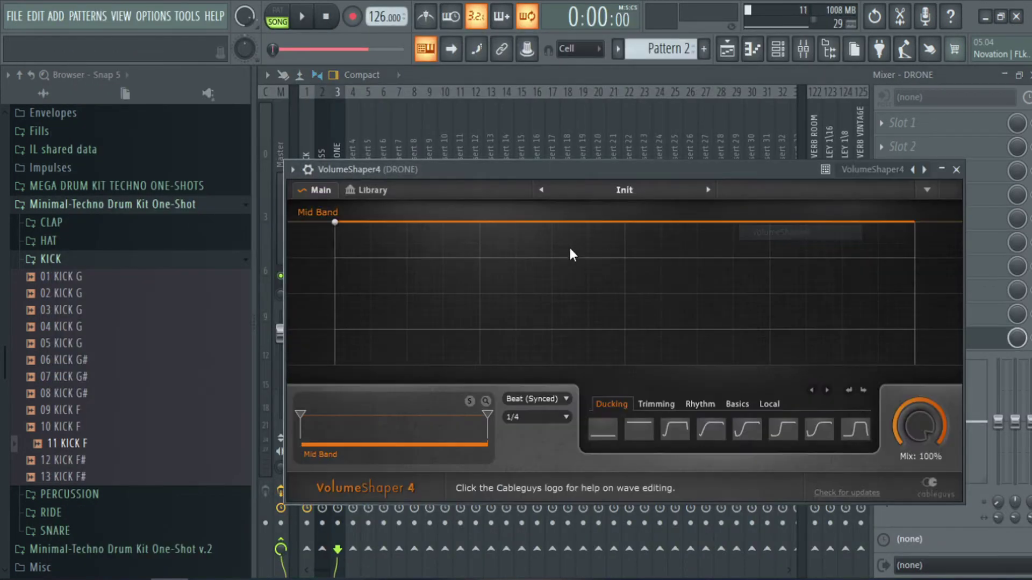
click(744, 430)
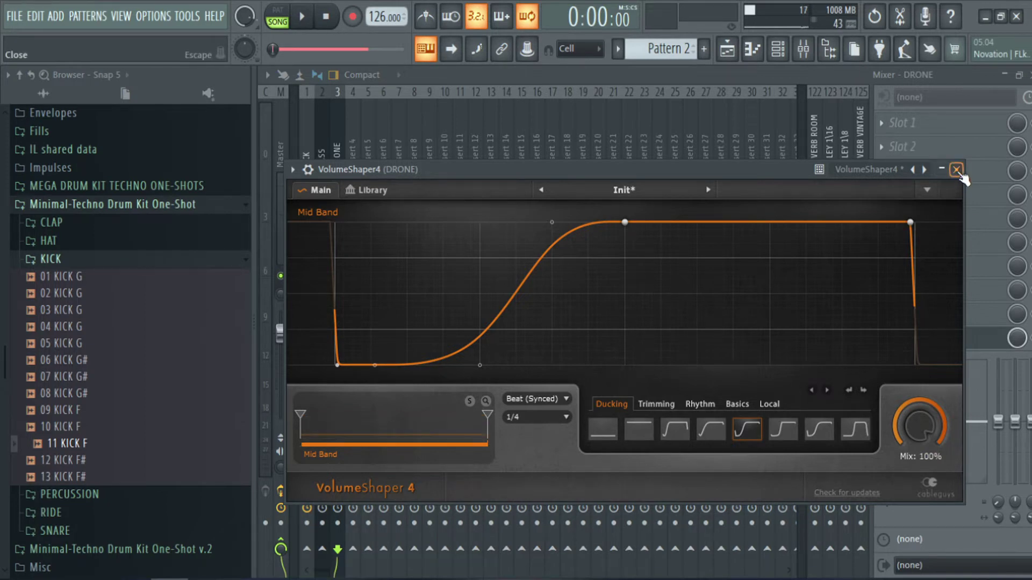
click(956, 169)
- Load Pro-Q 3 in slot 1 of the DRONE track and add a low-cut band at about 12.4 Hz
click(918, 126)
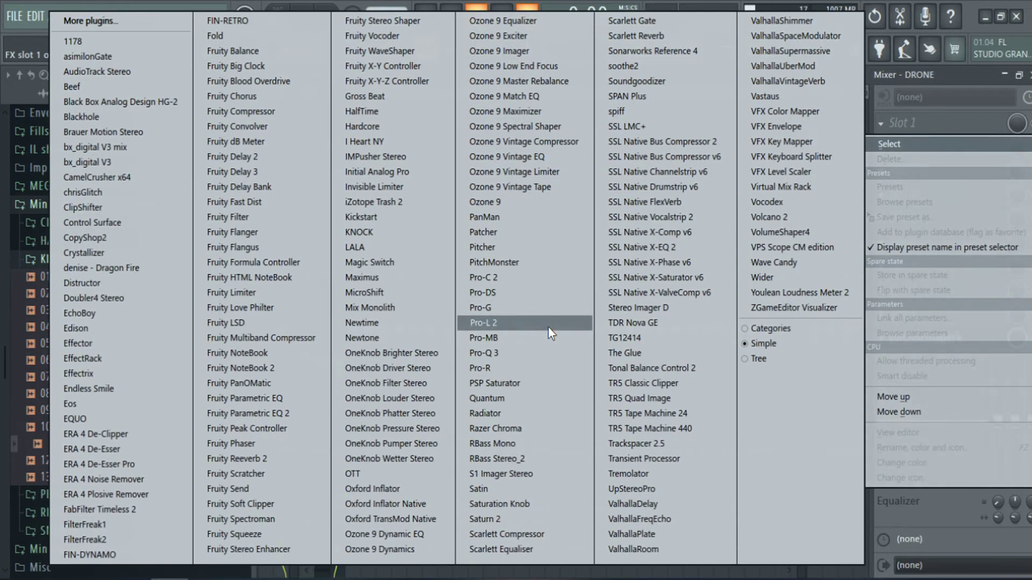
click(547, 352)
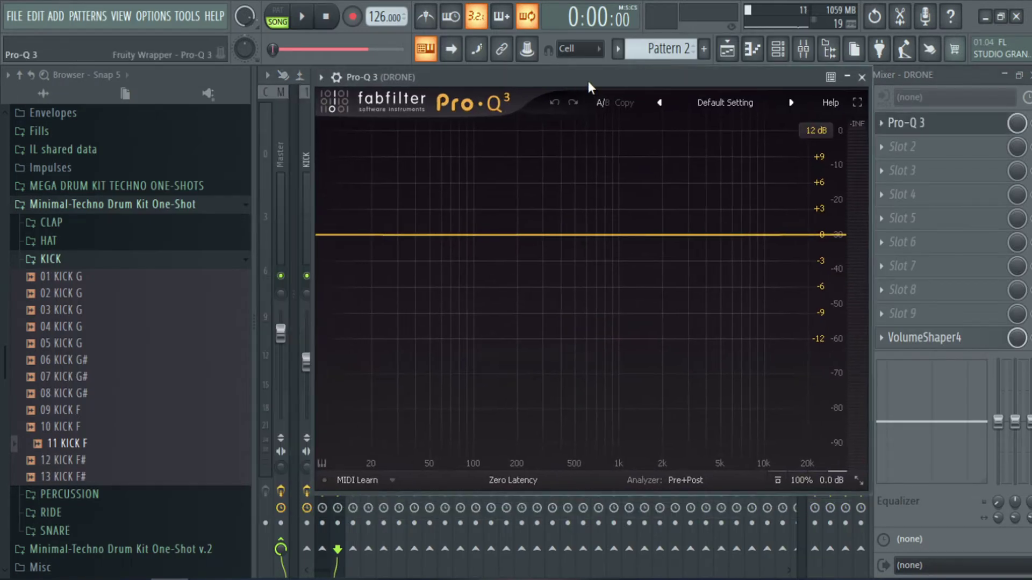
click(341, 235)
scroll(341, 237, up, 1)
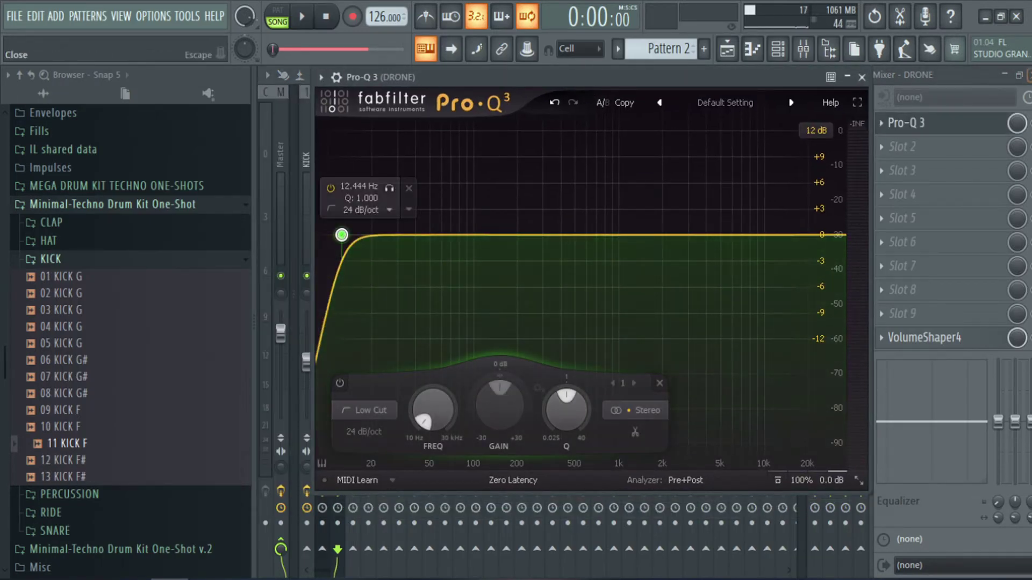
click(1029, 75)
- Select the first four bars of the playlist for playback and set the DRONE fader to about 26% while the song plays
drag(701, 100, 127, 192)
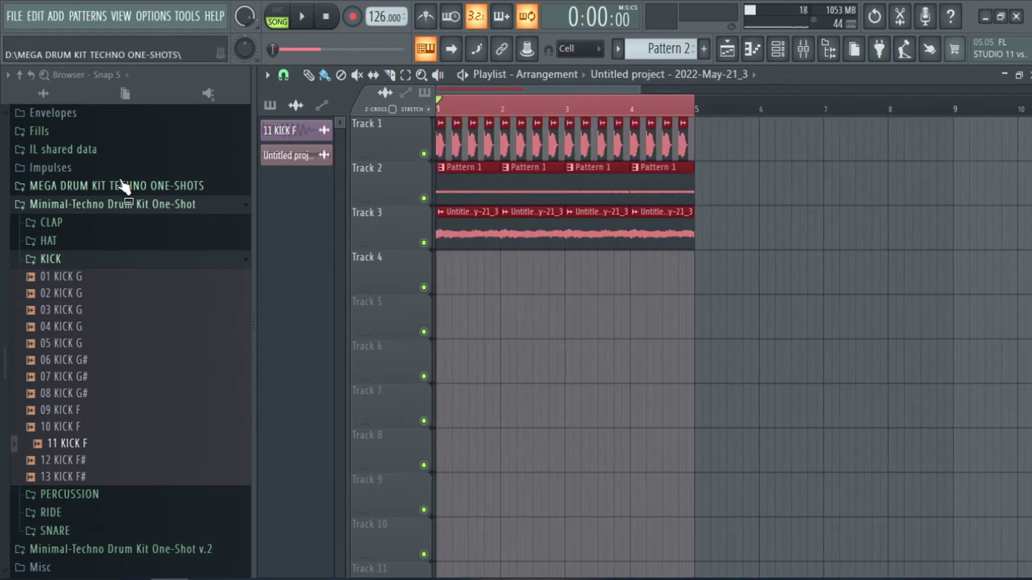
double_click(644, 223)
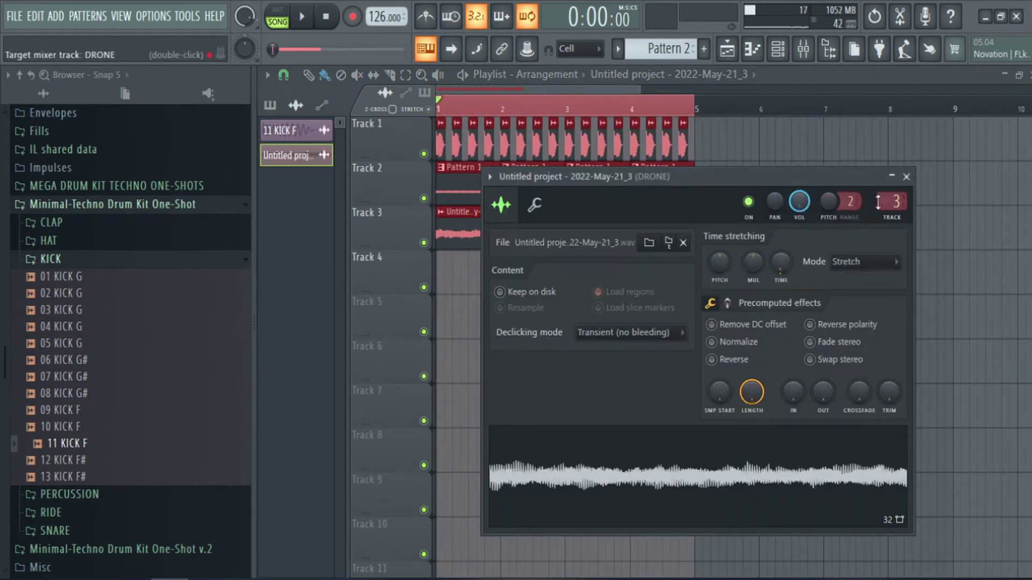
double_click(882, 202)
drag(339, 371, 341, 426)
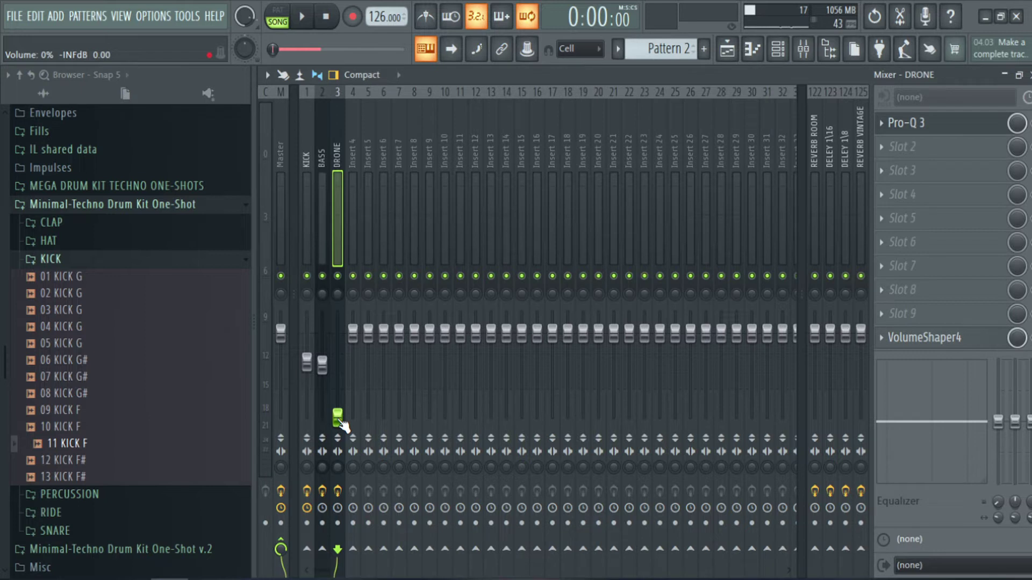
key(space)
drag(341, 426, 337, 398)
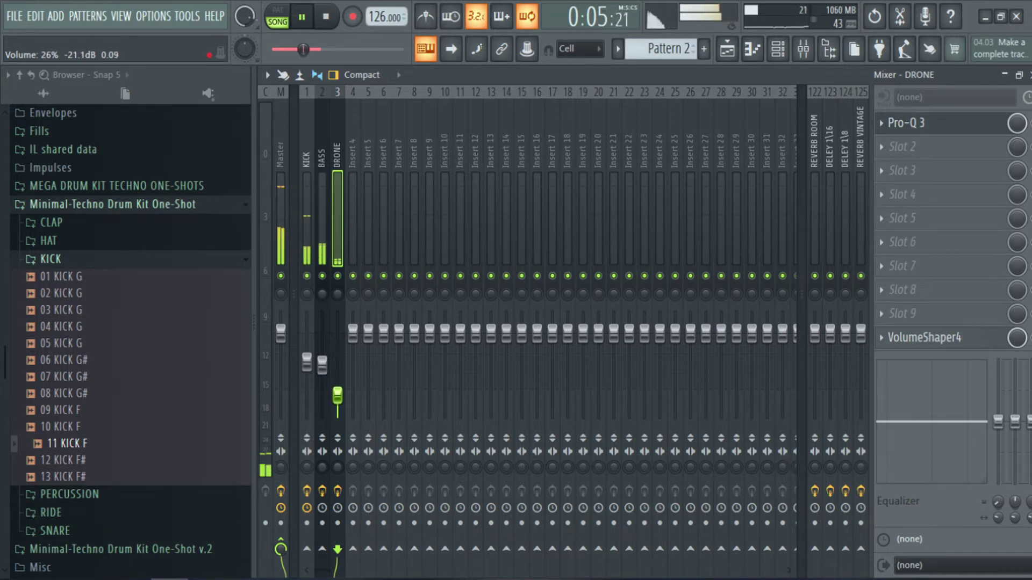
drag(338, 396, 337, 394)
- Raise the low cut in the DRONE's Pro-Q 3 to about 95 Hz and add a high-cut band in the upper frequencies
click(926, 125)
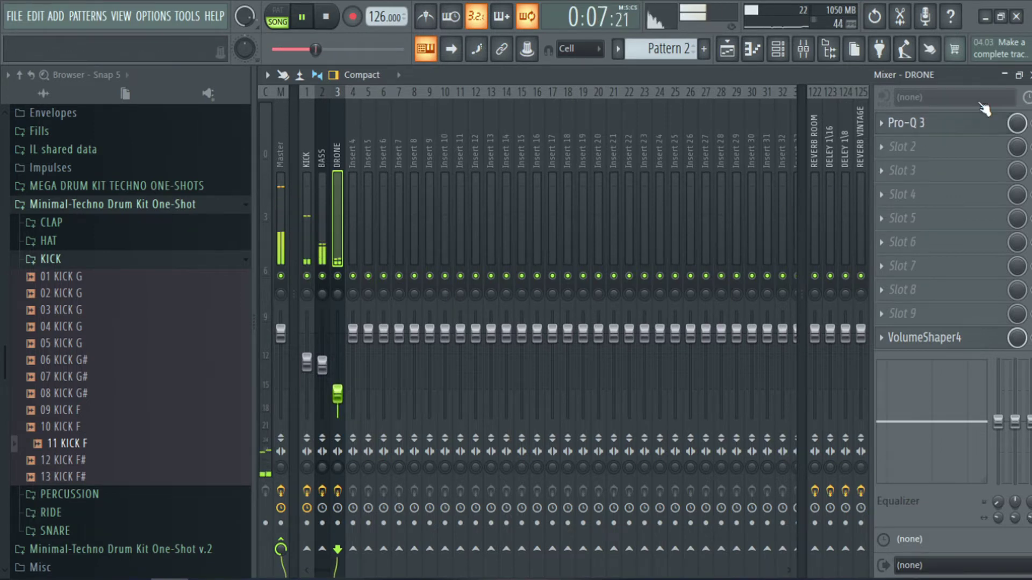
click(943, 124)
drag(342, 234, 470, 235)
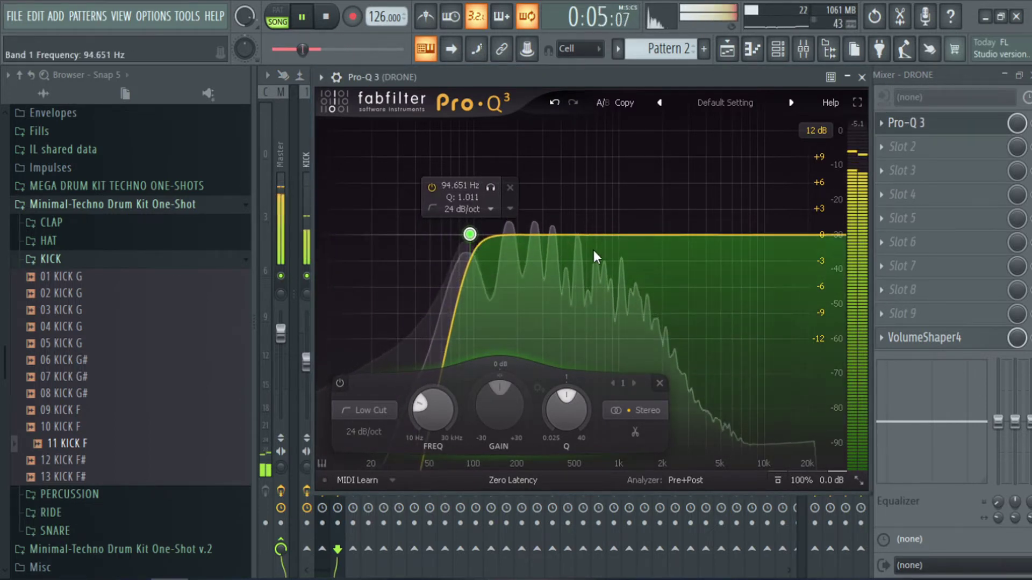
click(808, 237)
drag(808, 237, 720, 237)
click(862, 76)
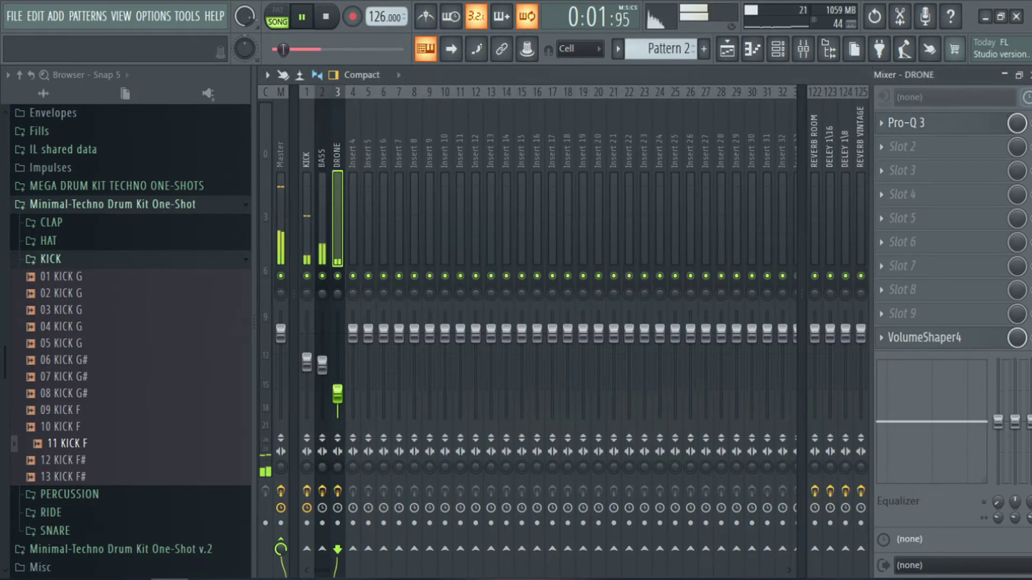
- Return to the playlist, minimize the drone sample's channel window and stop playback
click(1030, 74)
drag(815, 173, 738, 115)
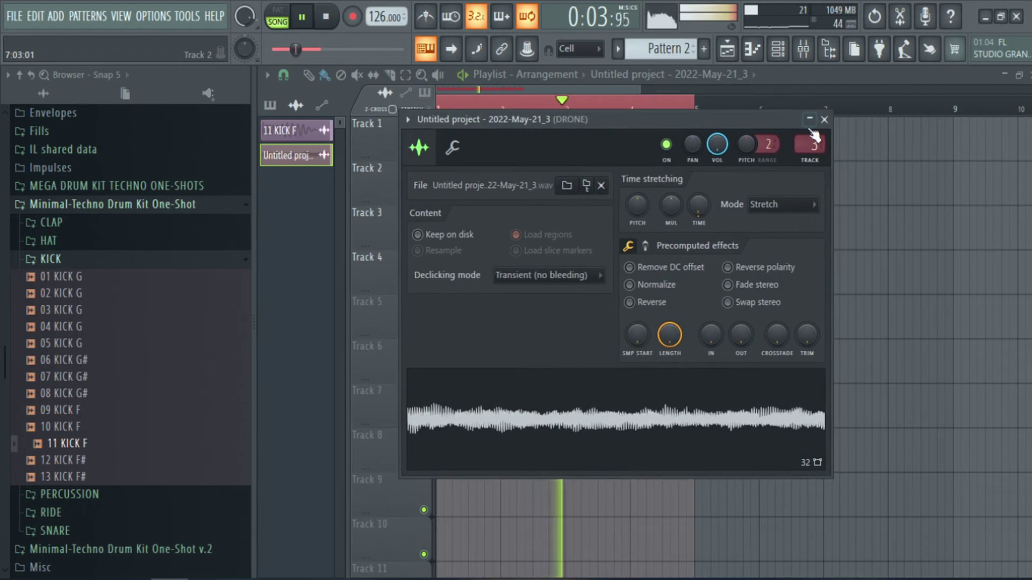
click(810, 120)
key(space)
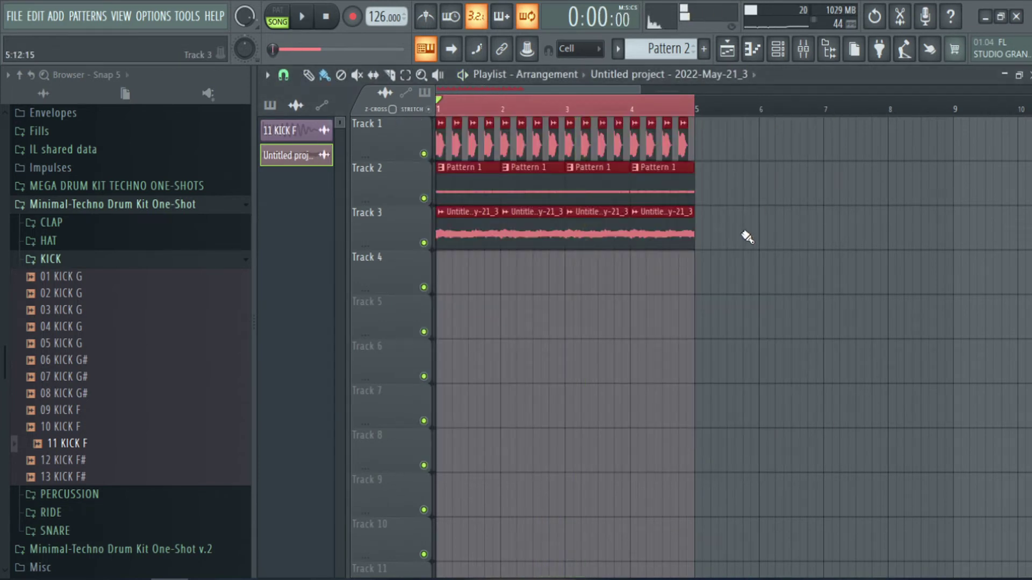
- Raise the BASS fader slightly, lower the DRONE fader to about 11% and play the song
double_click(667, 224)
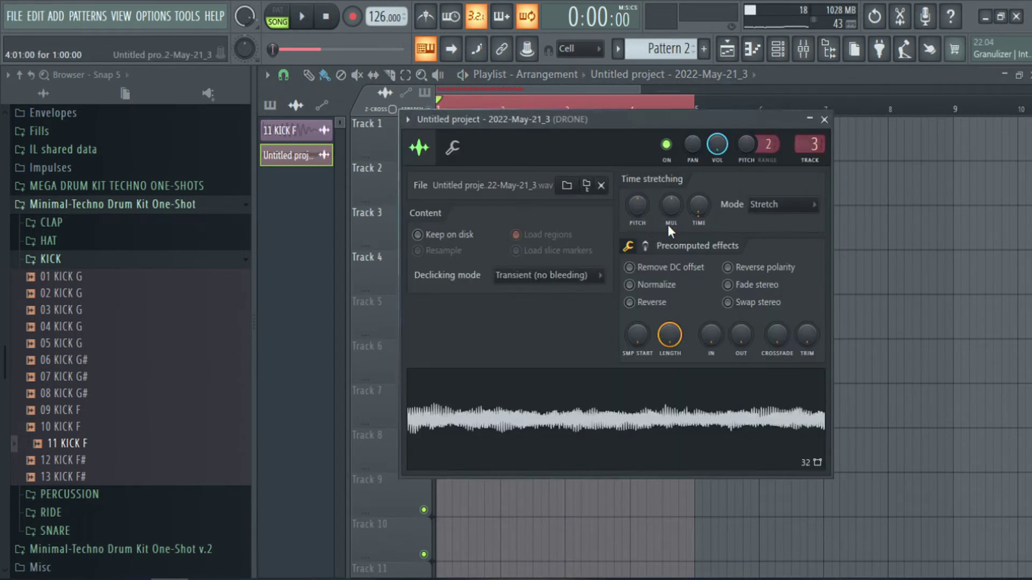
click(804, 142)
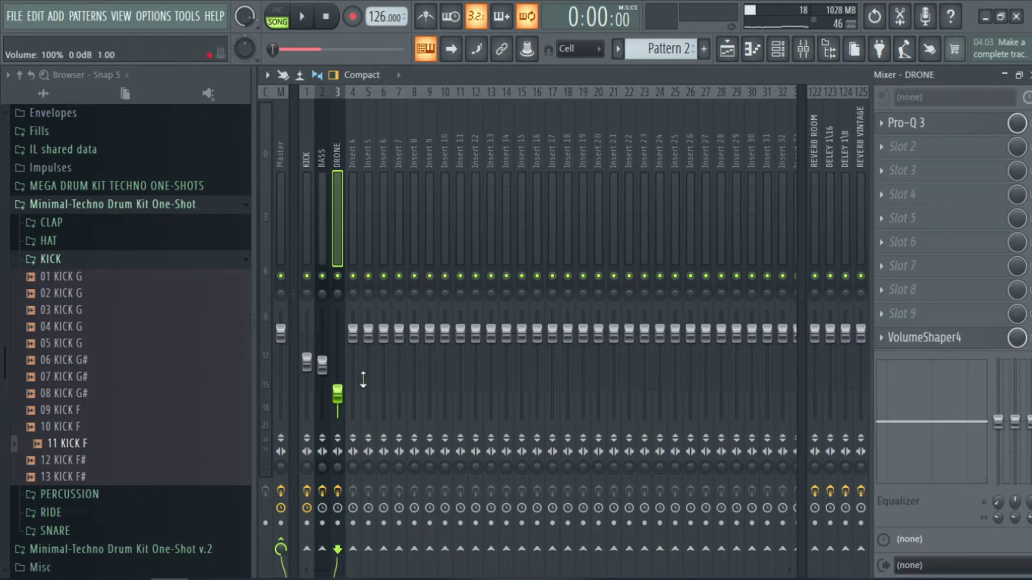
click(320, 402)
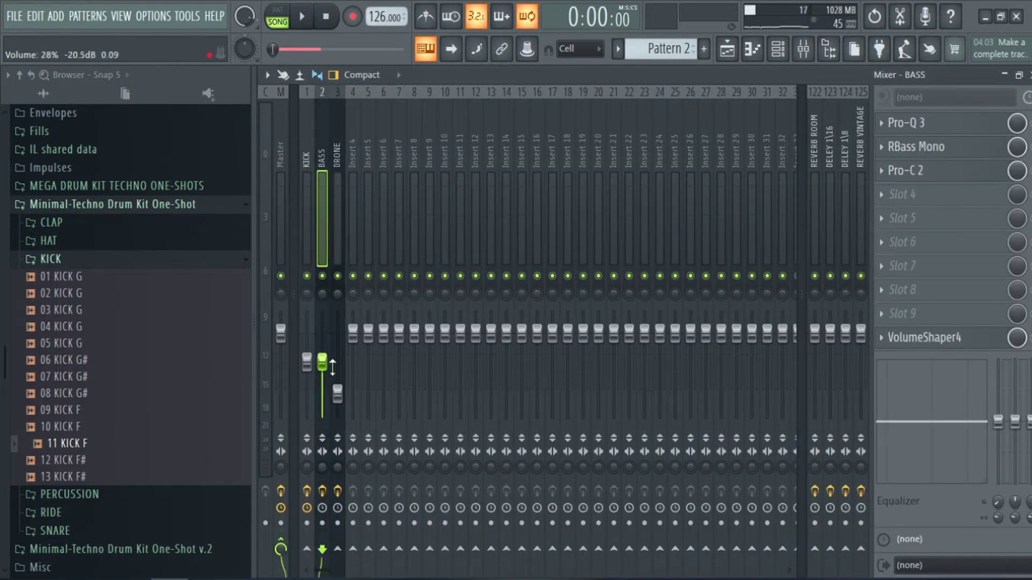
mouse_move(337, 394)
mouse_down()
mouse_move(337, 418)
mouse_move(337, 405)
mouse_up()
key(space)
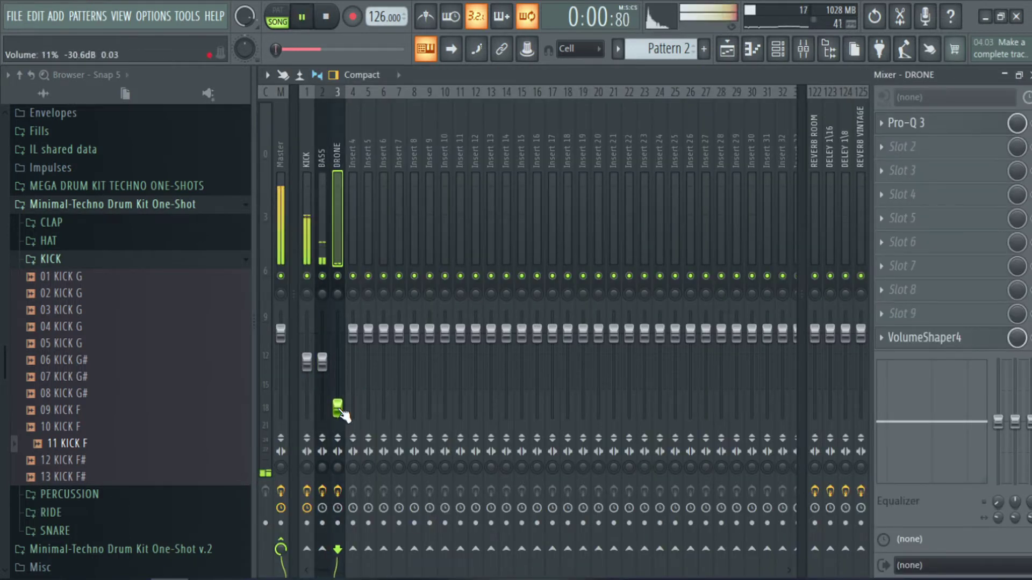
- Compare the mix without and with the drone by muting and unmuting the DRONE track between playbacks
click(337, 276)
key(space)
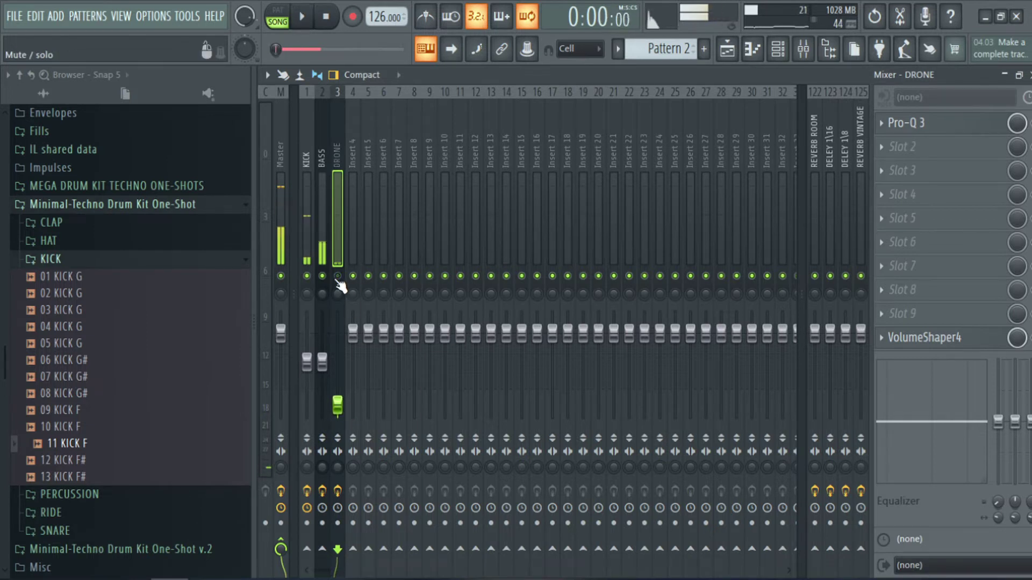
click(337, 276)
key(space)
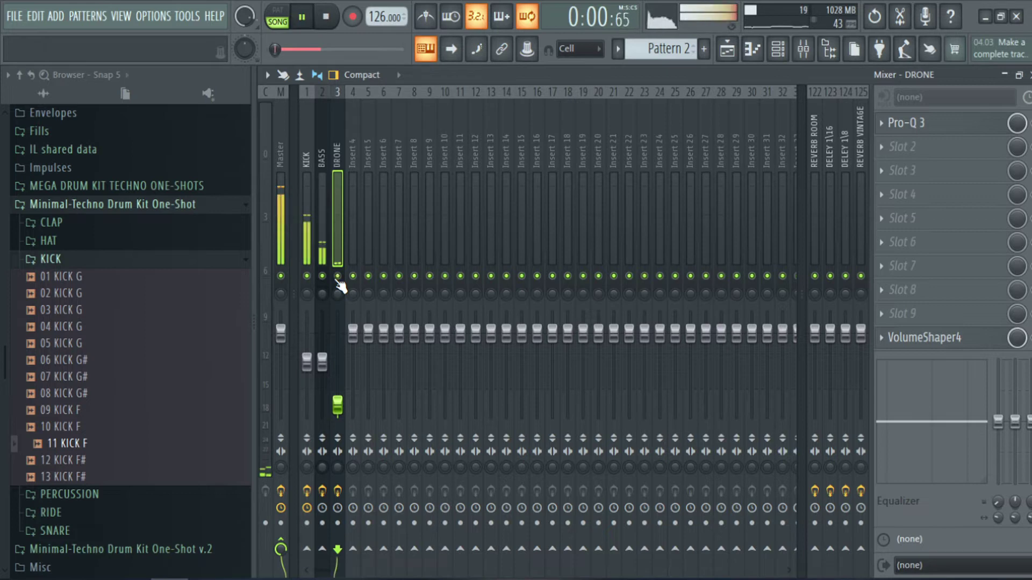
- Lower the drone sample's pitch in its time-stretching settings and return to its mixer track
click(1028, 75)
key(space)
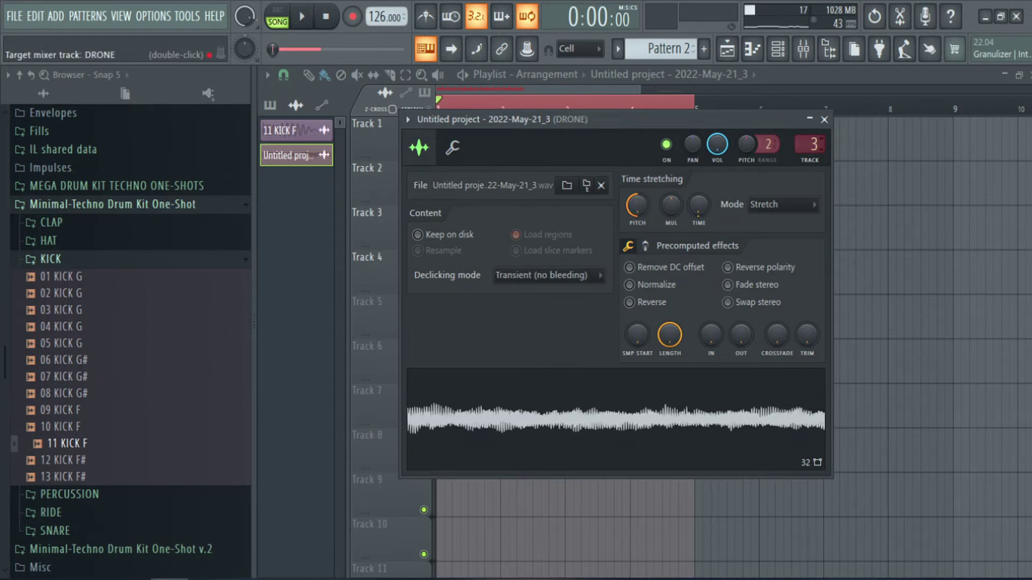
double_click(810, 144)
- Set the DRONE's Pro-Q 3 low cut to about 160 Hz and high cut to about 1706 Hz with Q 2.66, and try a bell boost near 519 Hz
key(space)
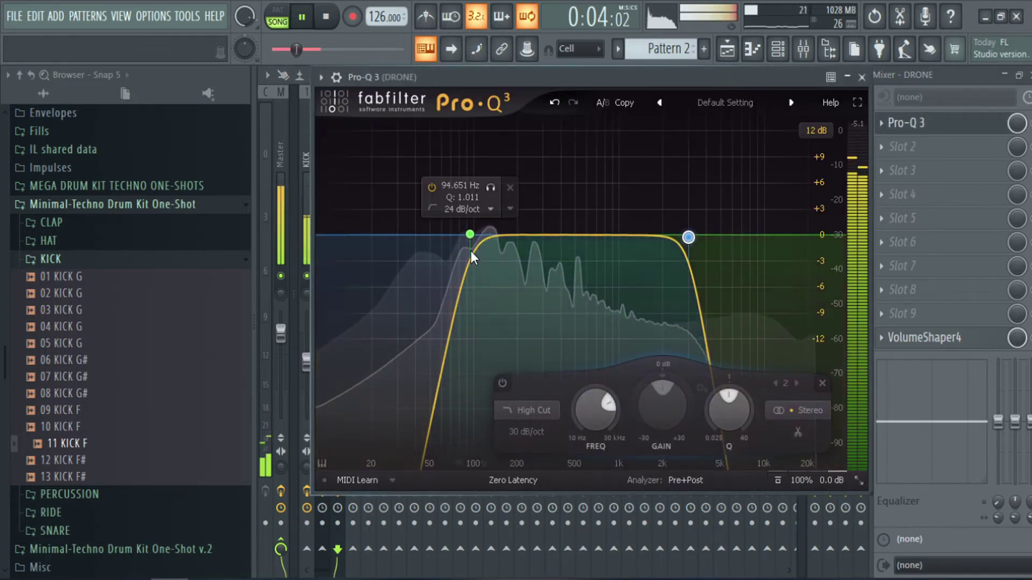
drag(471, 233, 505, 232)
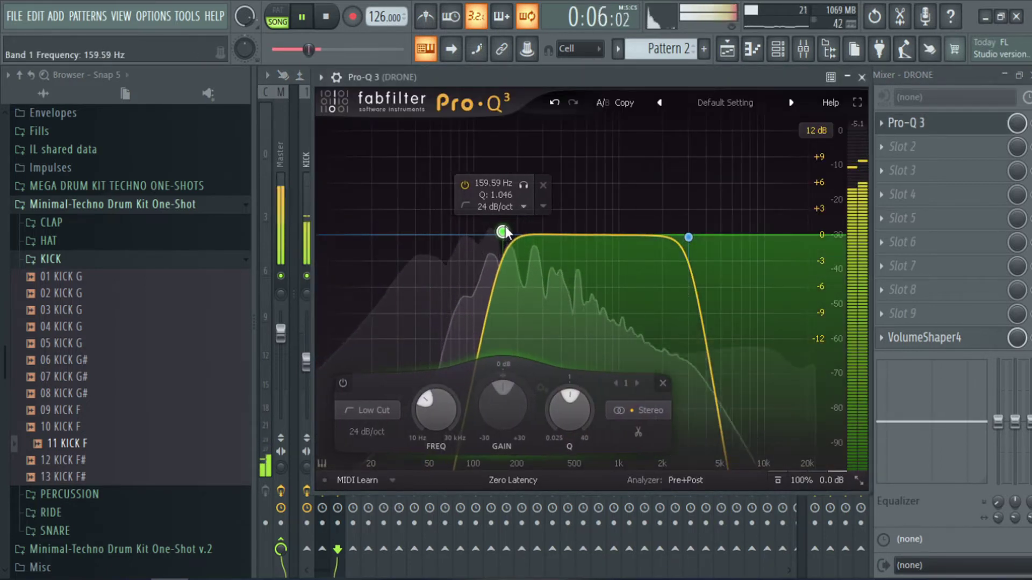
drag(689, 237, 653, 167)
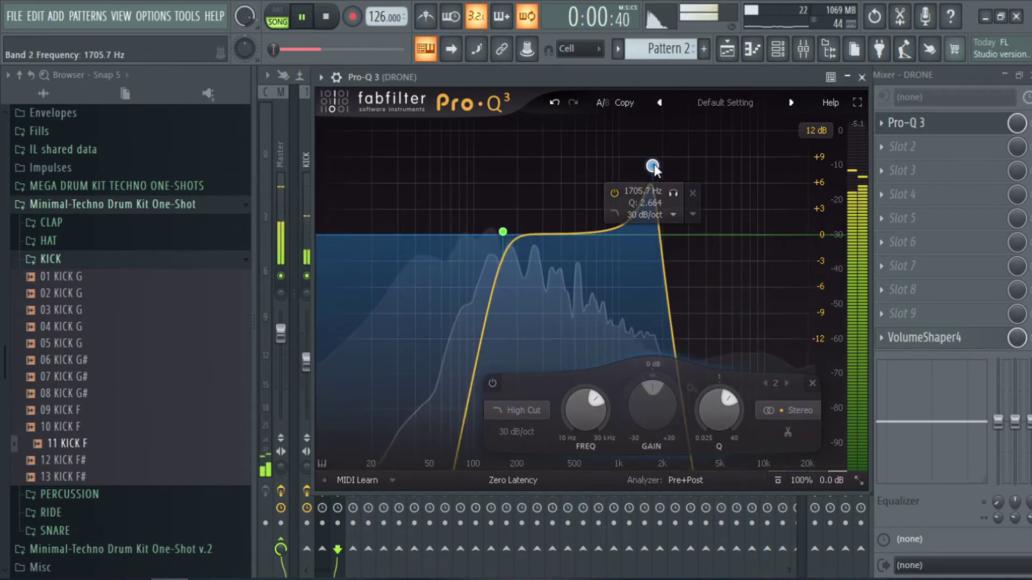
drag(584, 234, 579, 207)
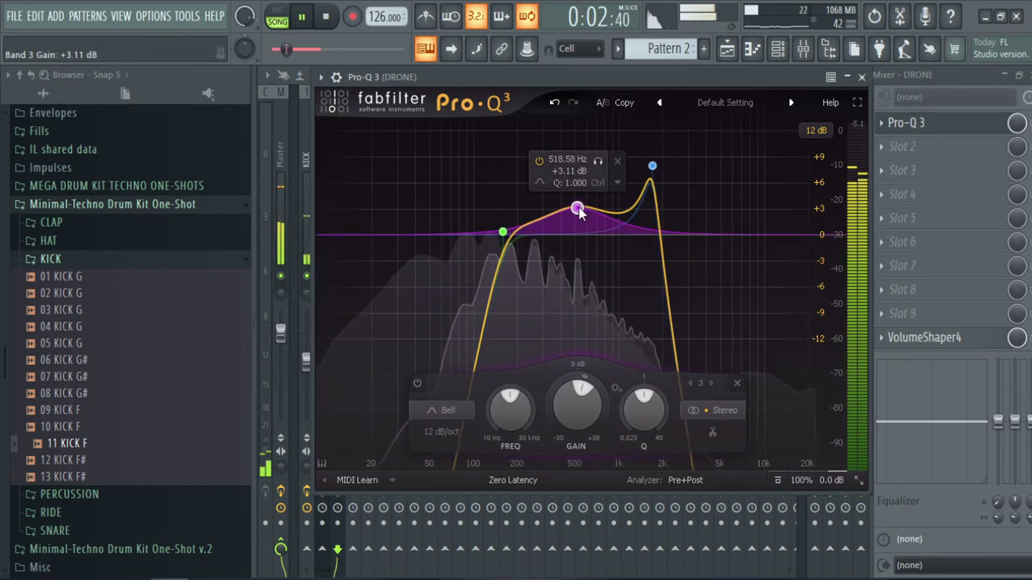
drag(578, 207, 580, 236)
click(862, 77)
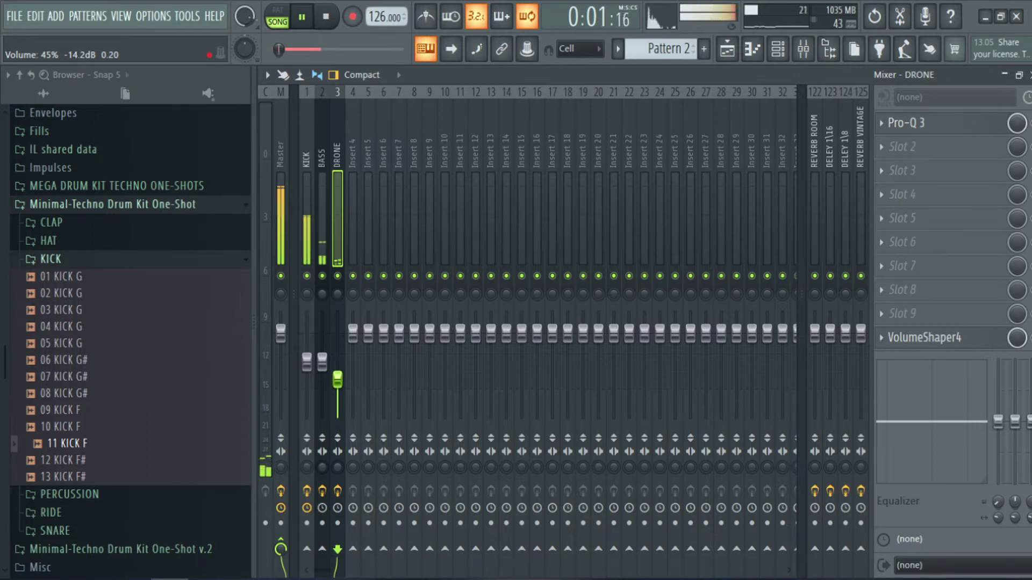
- Raise the drone sample's time-stretching pitch and set the DRONE fader to about 24% during playback
key(space)
click(1027, 75)
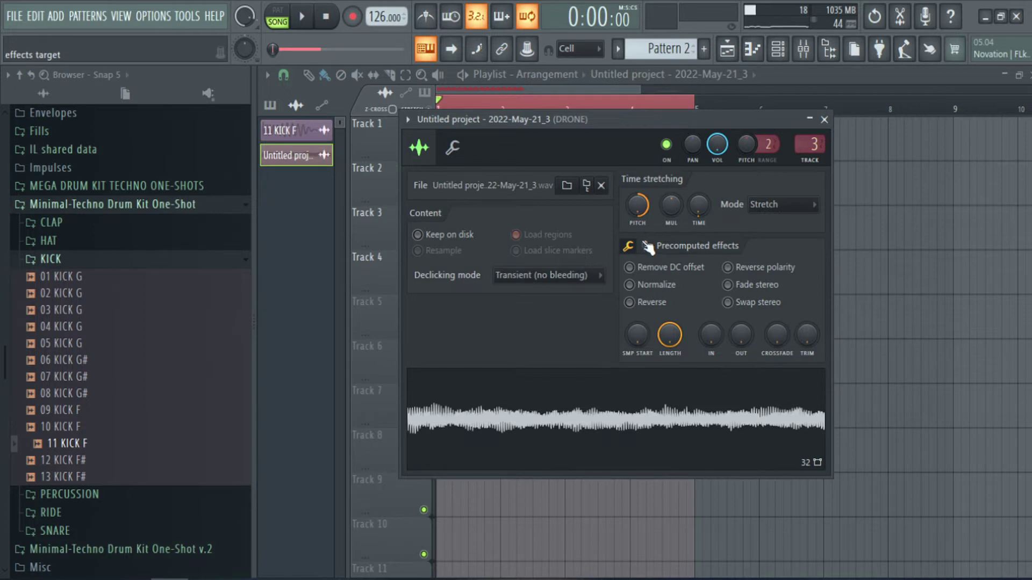
click(810, 144)
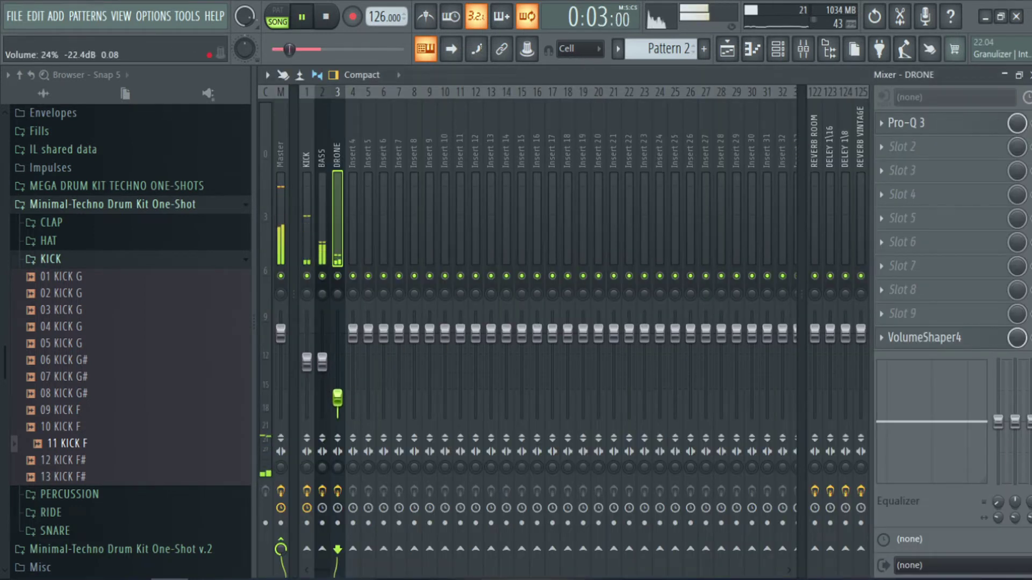
- Lower the DRONE fader to about 16%, restart playback and close the drone sample's settings
mouse_move(337, 398)
mouse_down()
mouse_move(337, 417)
mouse_move(337, 404)
mouse_up()
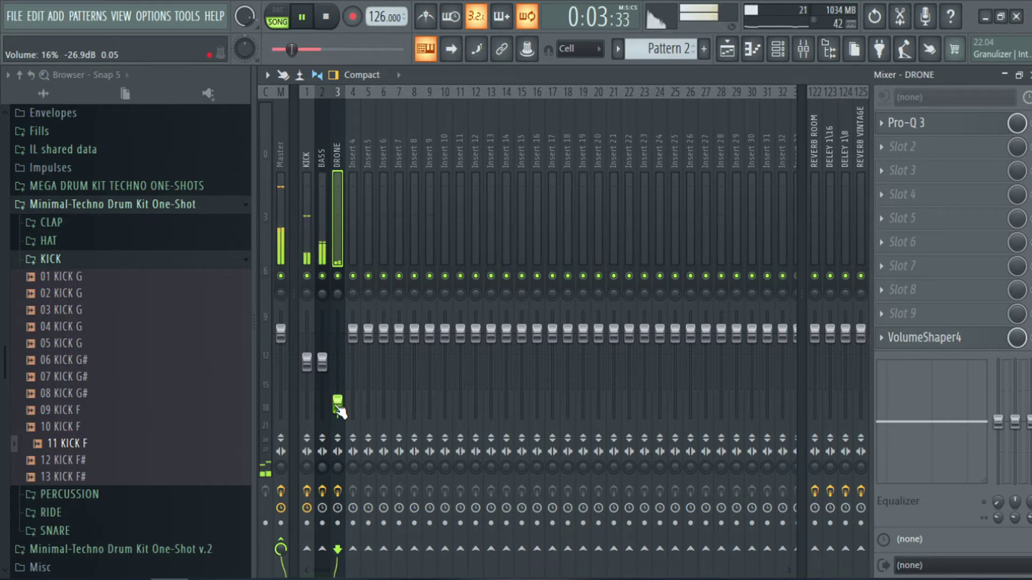
key(space)
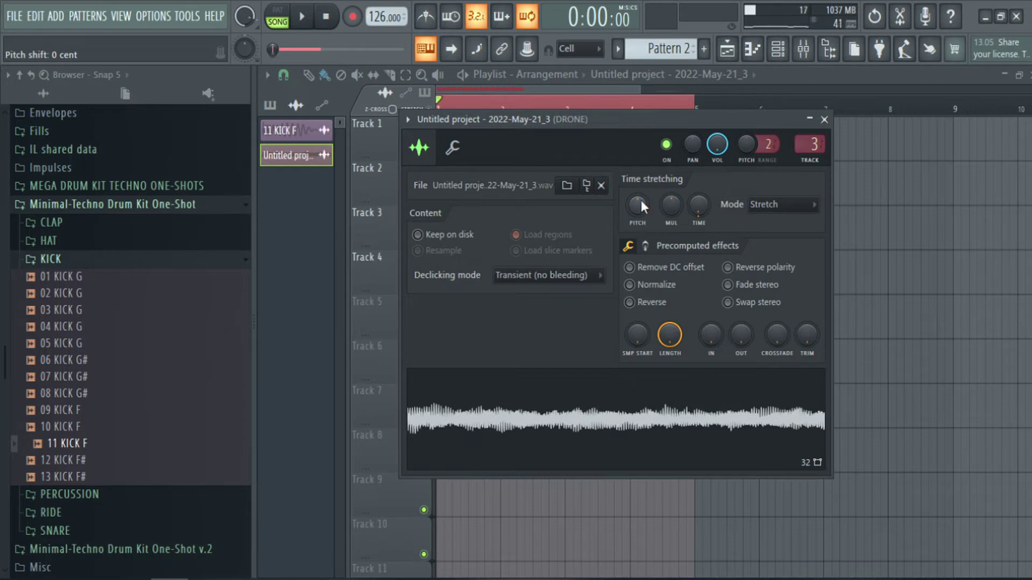
key(space)
click(824, 119)
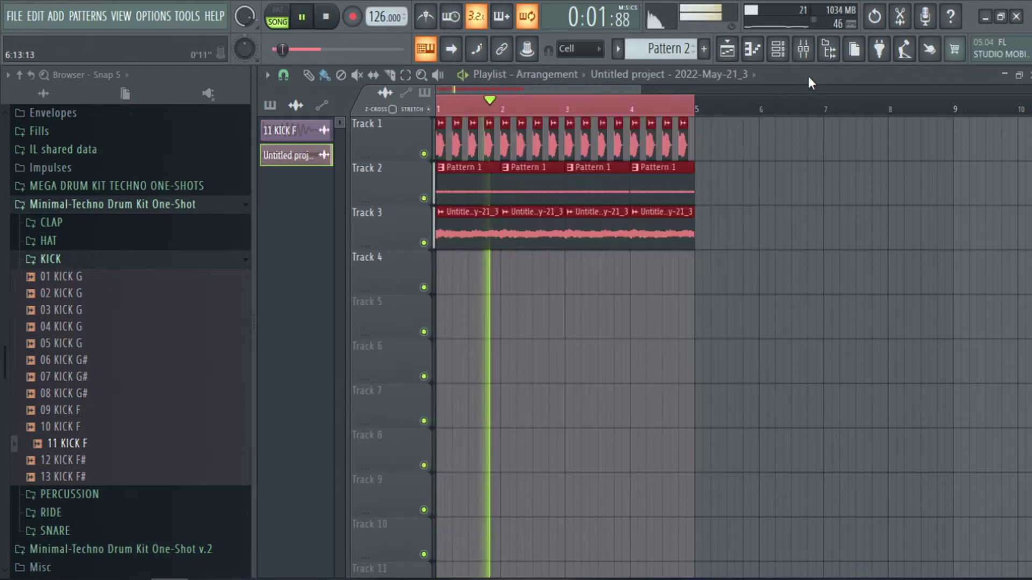
- Duplicate the four-bar kick, bass and drone block on Tracks 1 to 3, then duplicate the resulting eight bars to fill bars 1 to 16
scroll(698, 154, down, 2)
drag(878, 281, 977, 287)
scroll(588, 173, down, 3)
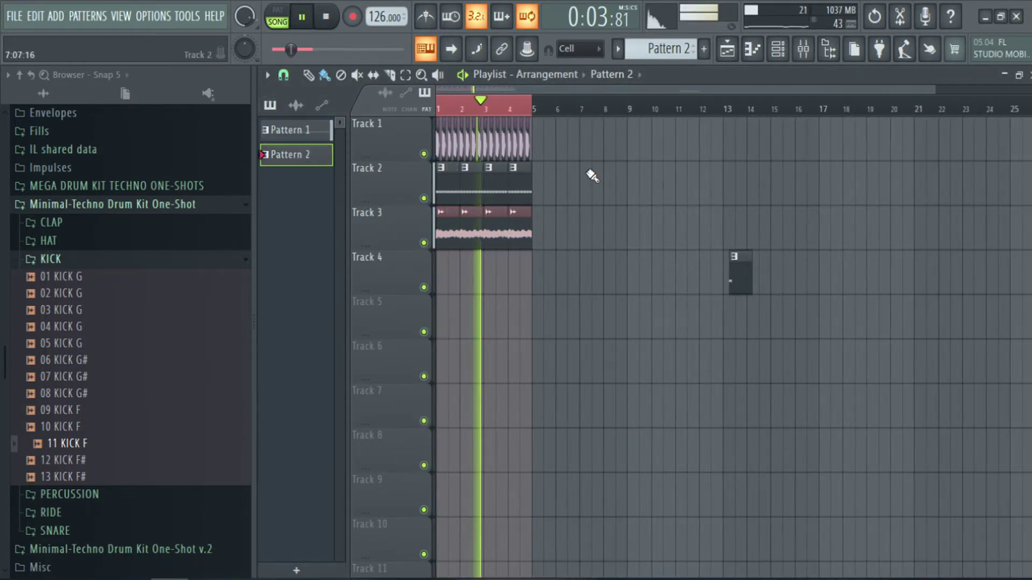
drag(603, 129, 291, 292)
drag(473, 179, 567, 180)
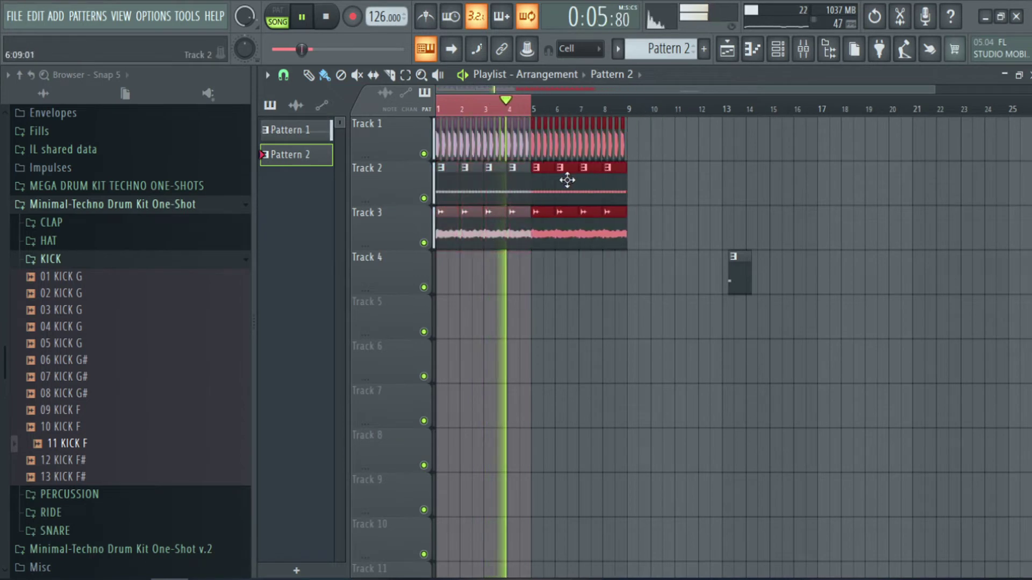
key(ctrl+a)
drag(477, 198, 661, 189)
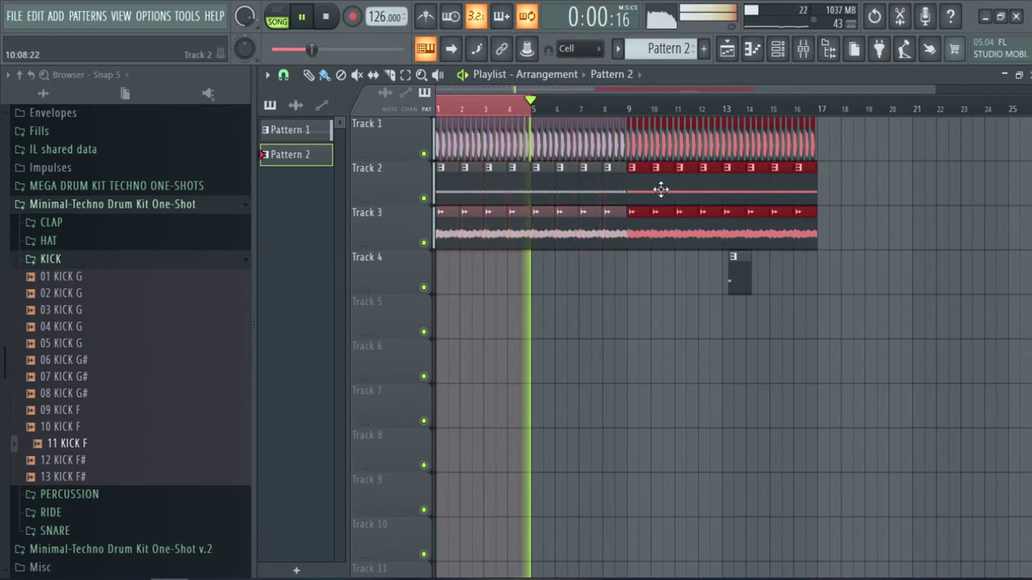
- Move the Pattern 2 clip on Track 4 to bar 17 and stop playback
drag(732, 271, 829, 288)
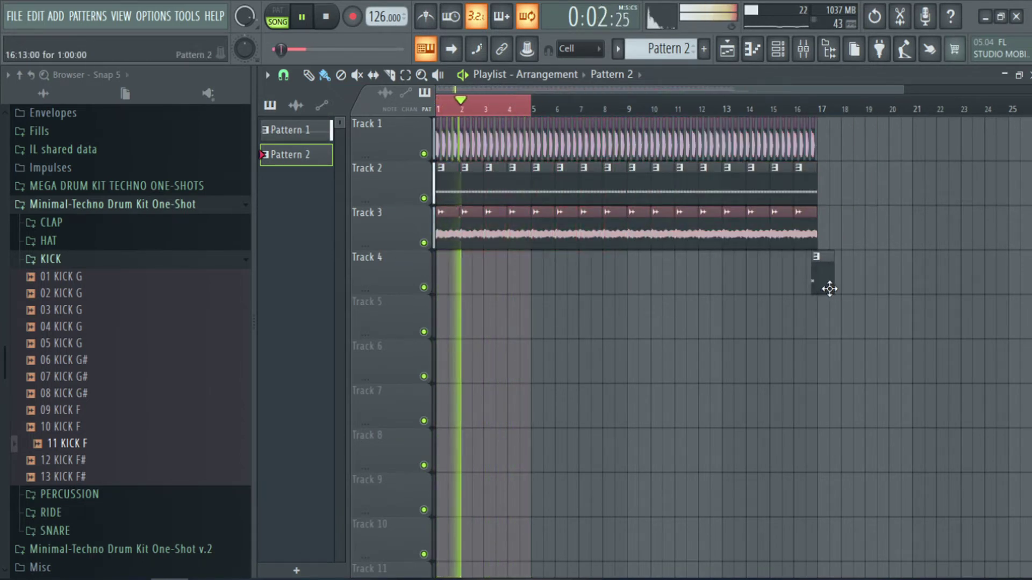
scroll(829, 289, up, 2)
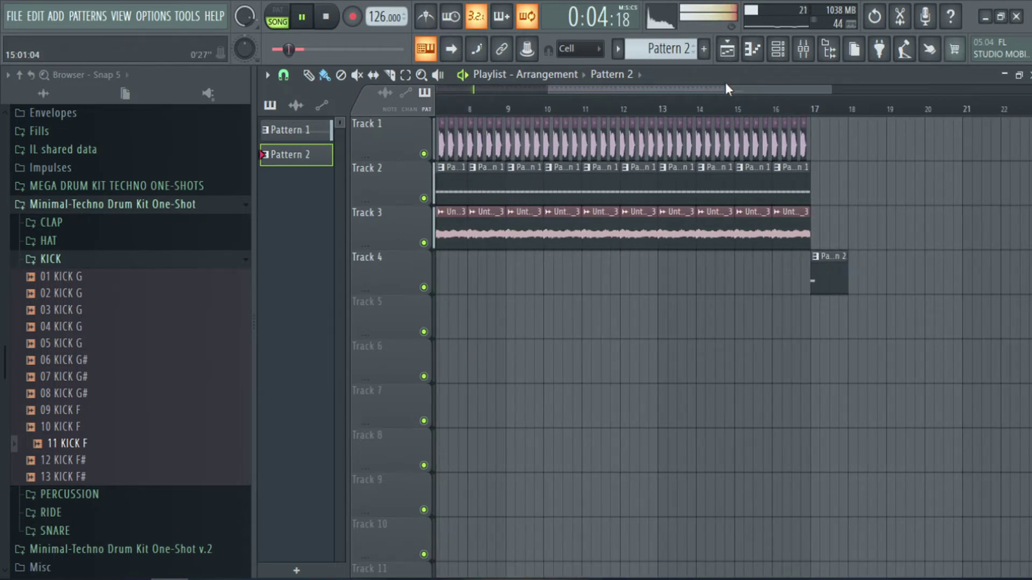
drag(585, 90, 466, 94)
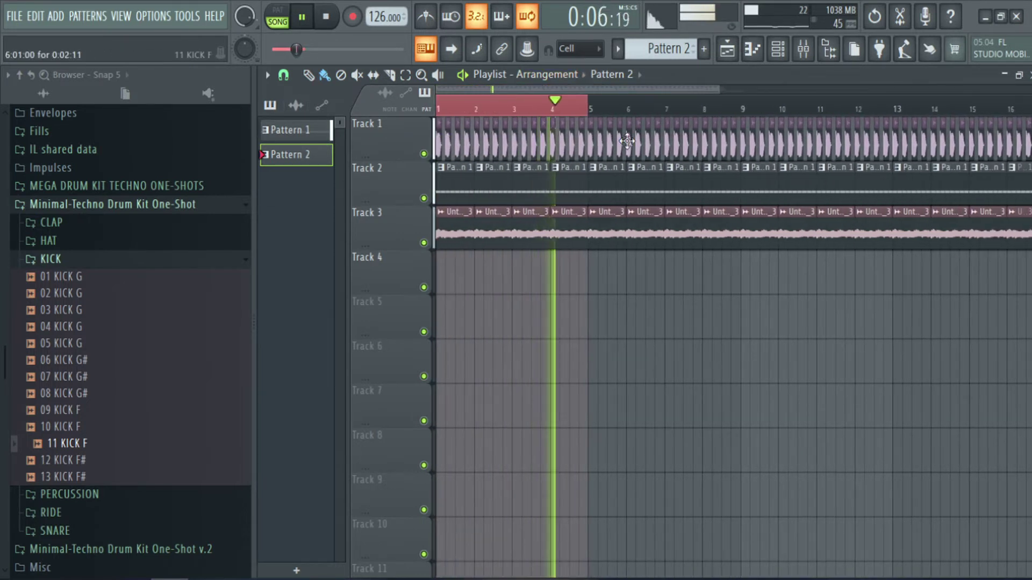
key(space)
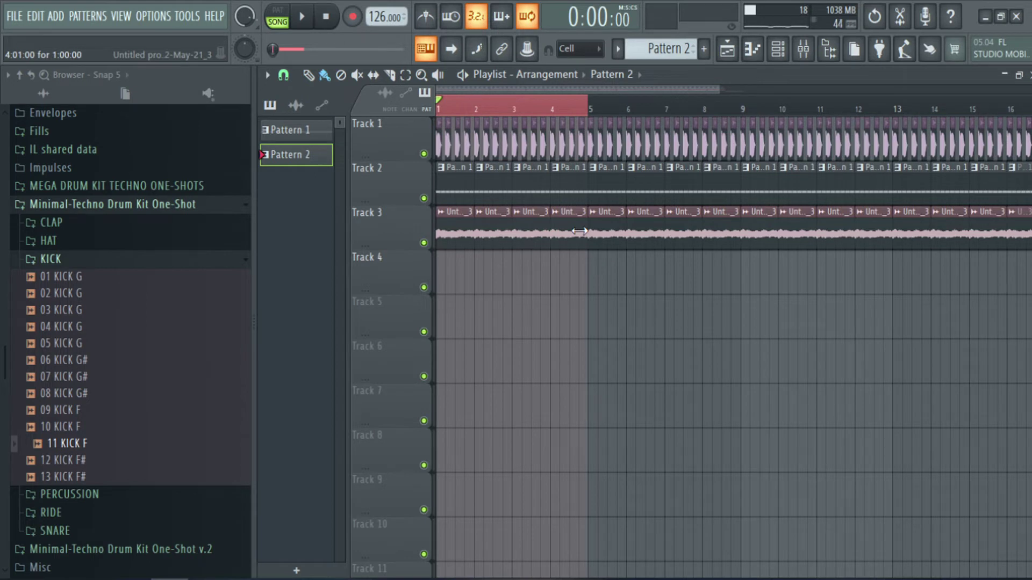
double_click(574, 223)
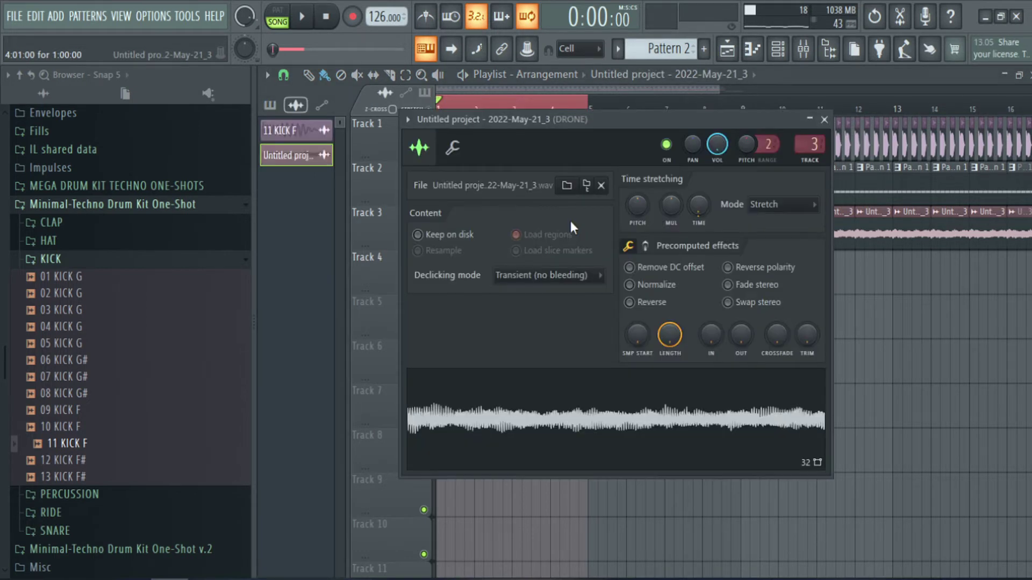
click(823, 122)
click(778, 59)
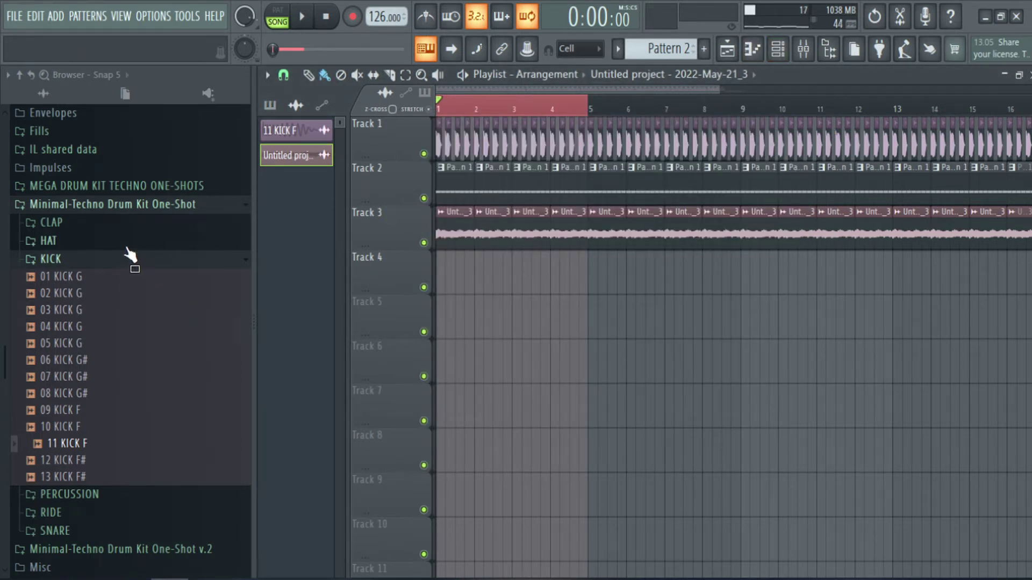
- Expand the CLAP folder of the Minimal-Techno Drum Kit One-Shot and audition 08 CLAP
click(127, 223)
click(147, 357)
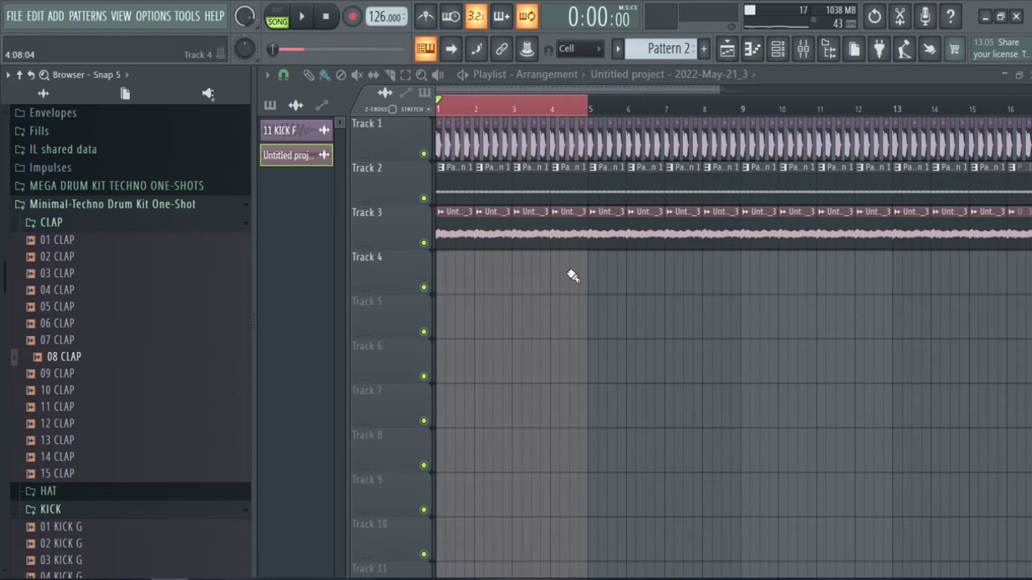
- Go to the drone sample's mixer track and load Gross Beat into effect slot 2
double_click(568, 241)
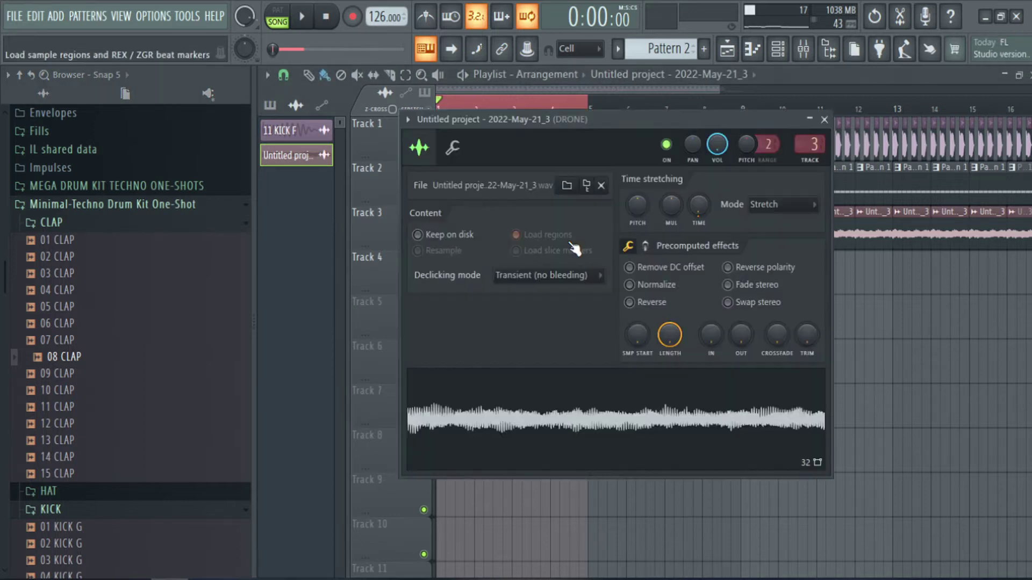
click(812, 142)
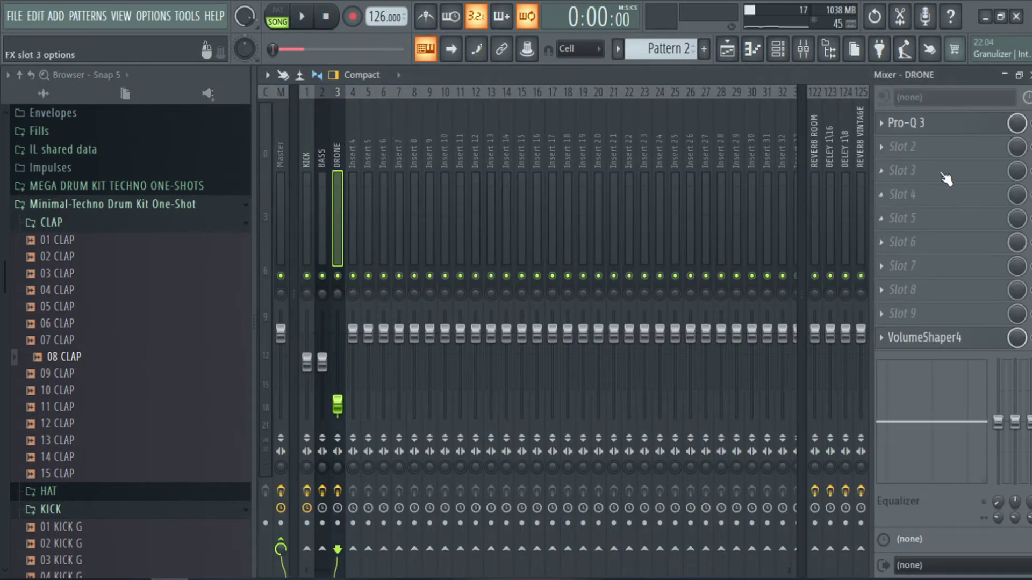
click(923, 147)
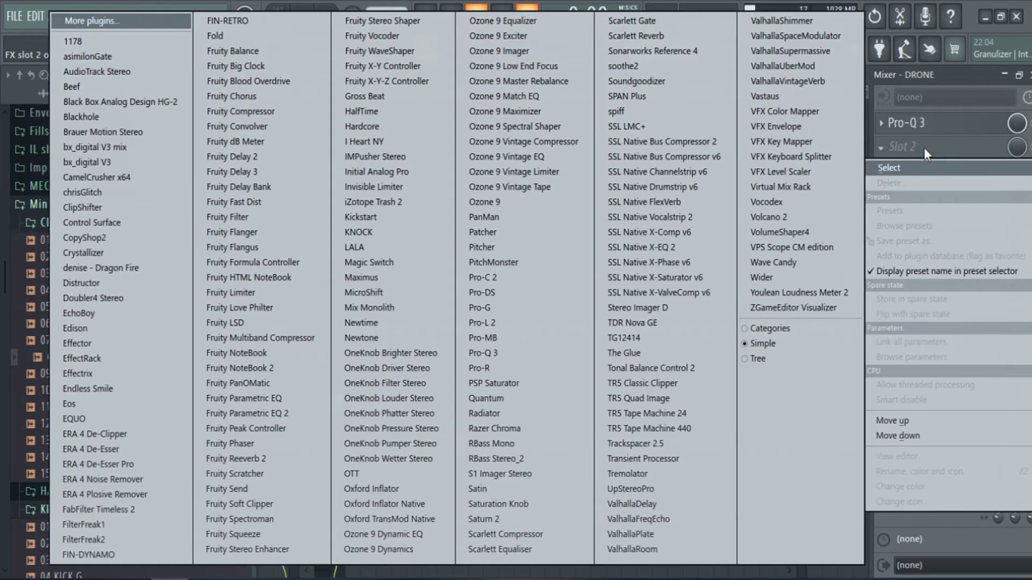
click(385, 99)
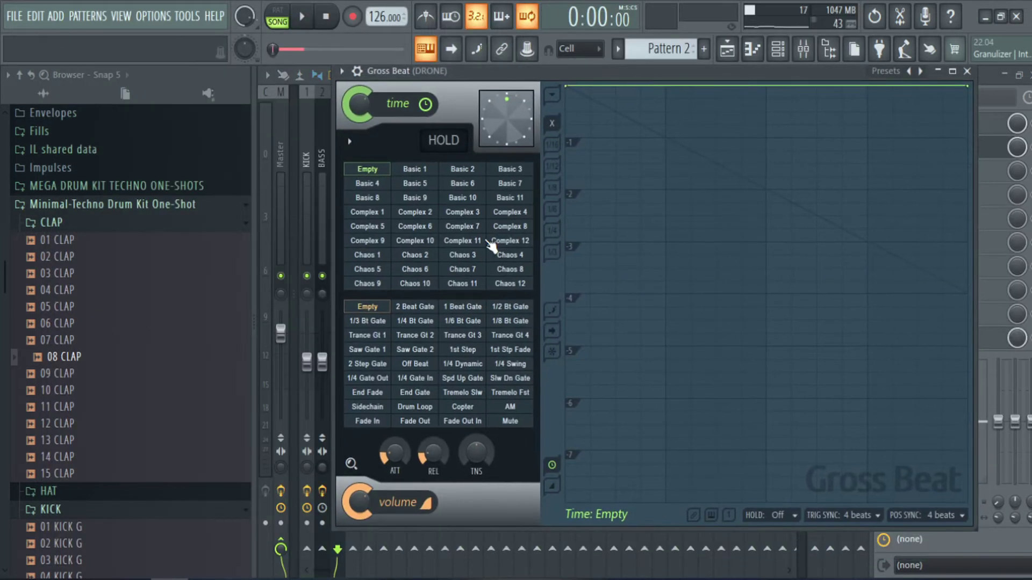
- Audition Gross Beat's Spd Up Gate, 1/4 Swing, Saw Gate 2, Trance Gt 3 and Saw Gate 1 volume presets on the drone during playback
click(462, 349)
click(462, 378)
click(308, 17)
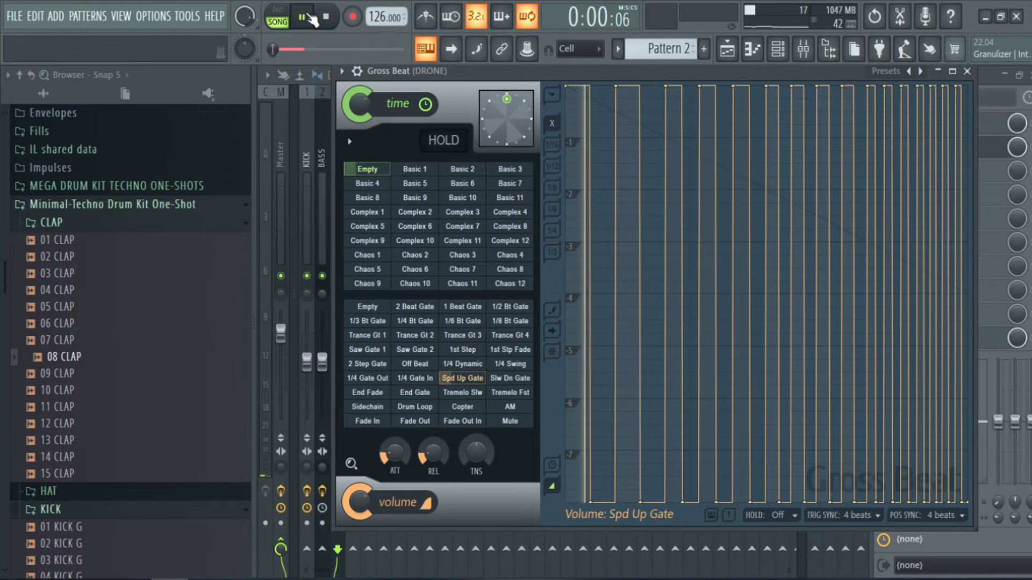
click(511, 364)
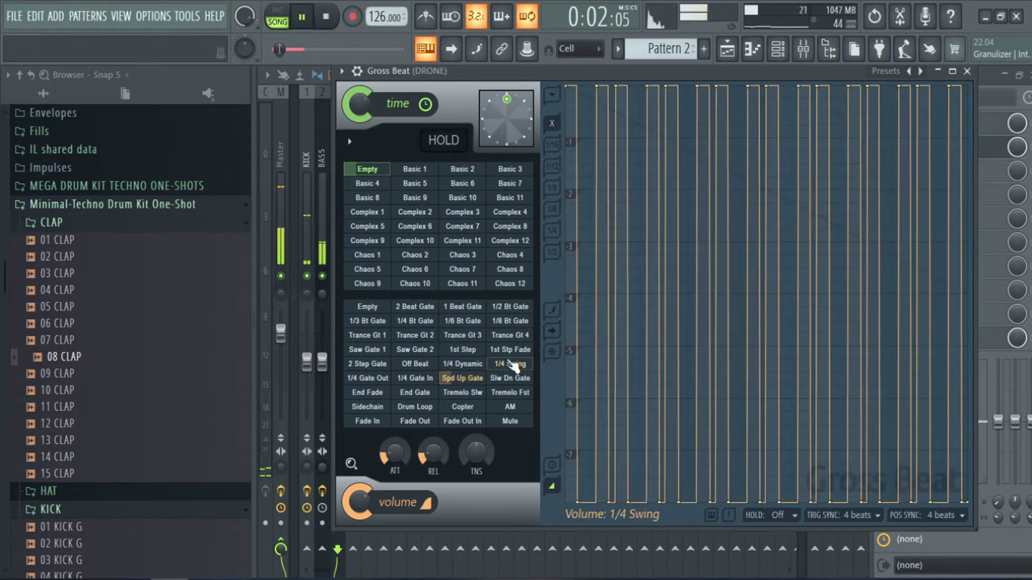
click(512, 365)
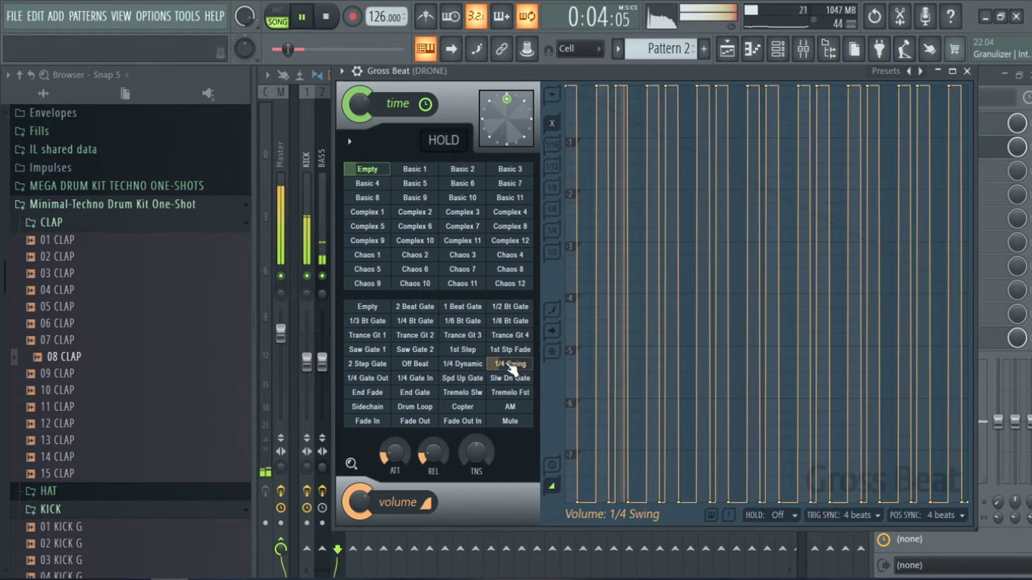
click(424, 352)
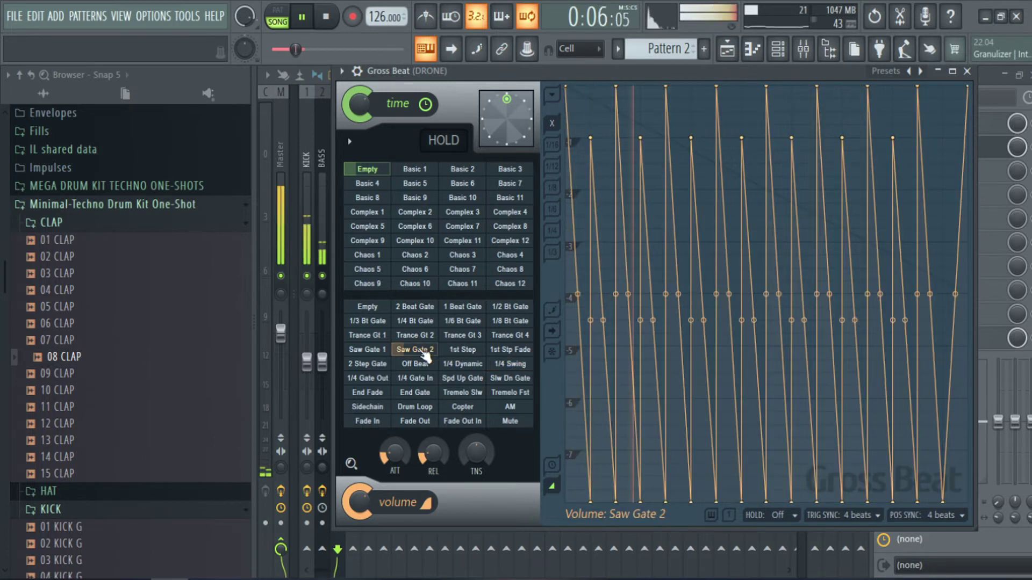
click(461, 338)
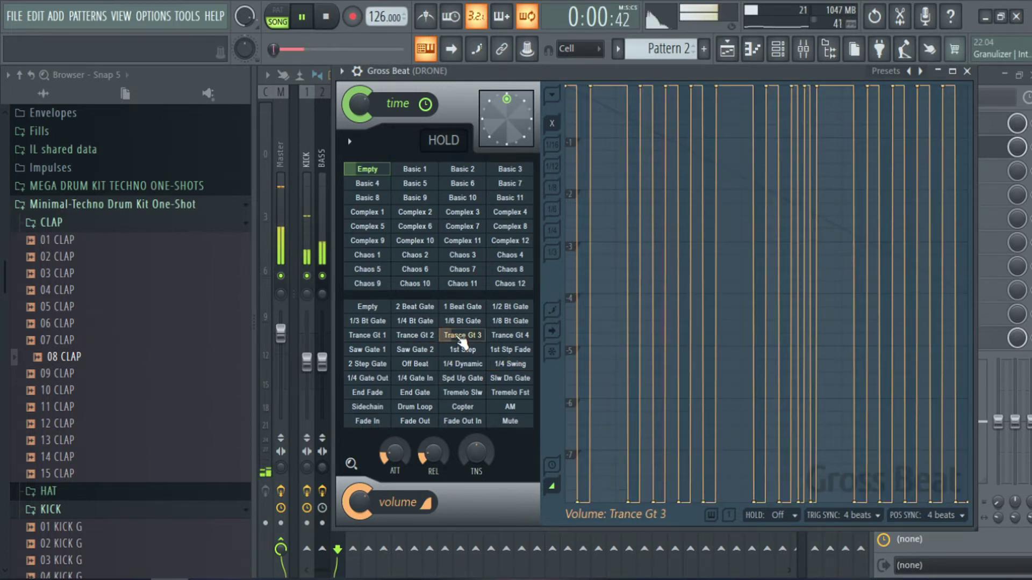
click(371, 352)
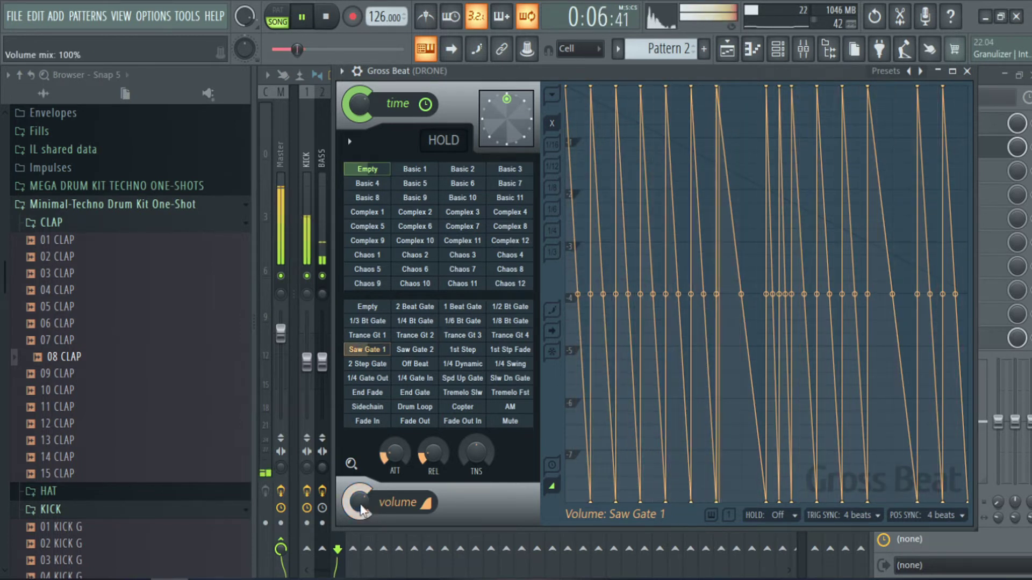
click(388, 376)
click(967, 71)
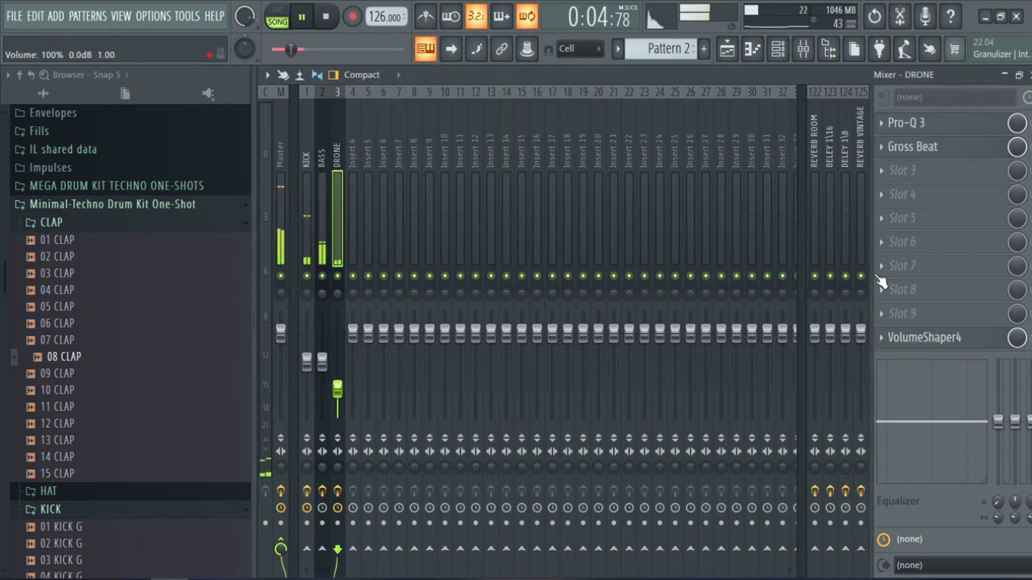
- Reopen the DRONE's Gross Beat and compare volume presets including 2 Step Gate, Saw Gate 1, 2 Beat Gate, 1 Beat Gate, 1/8 Bt Gate and Slw Dn Gate
click(946, 147)
click(368, 364)
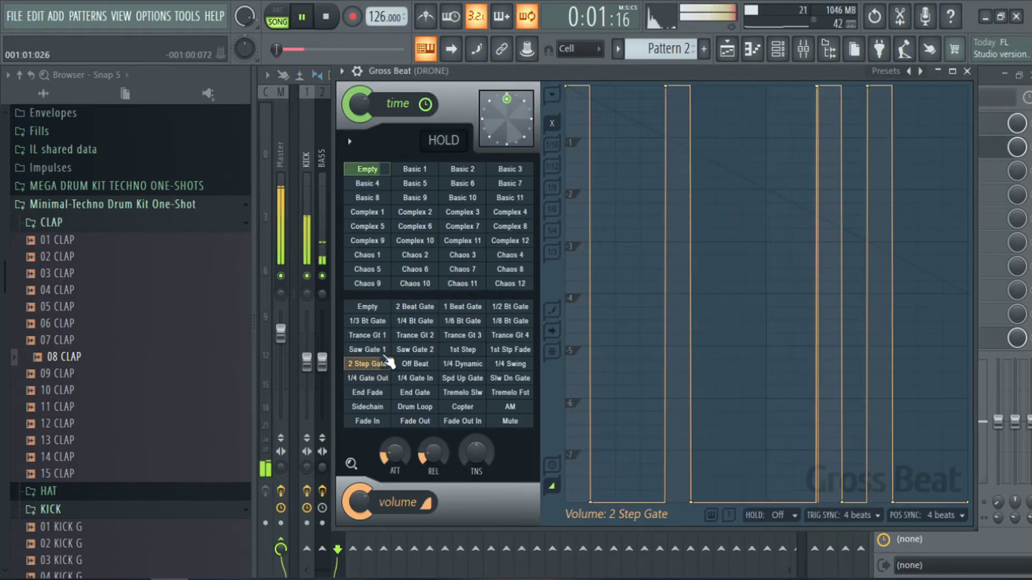
click(385, 351)
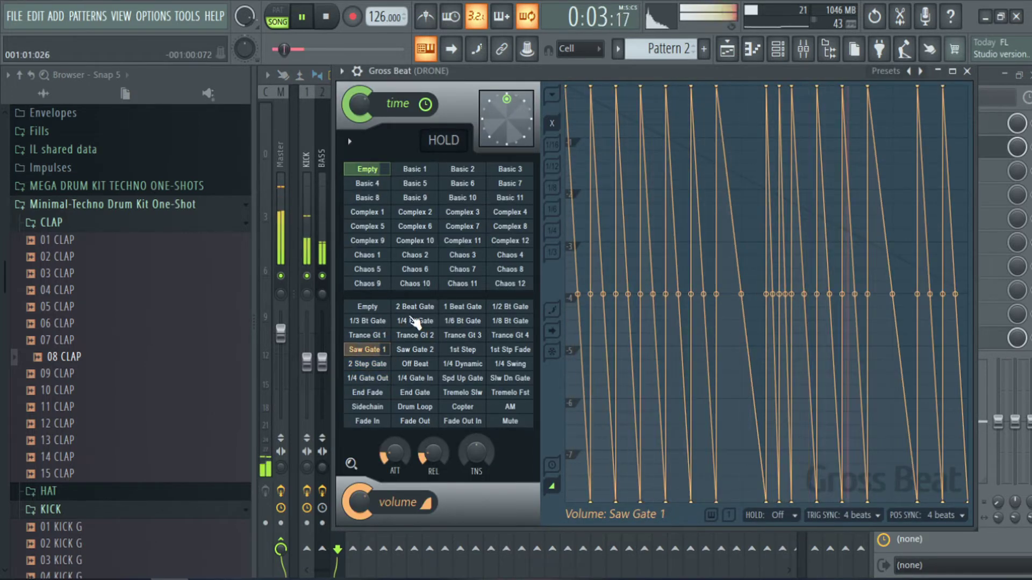
click(418, 309)
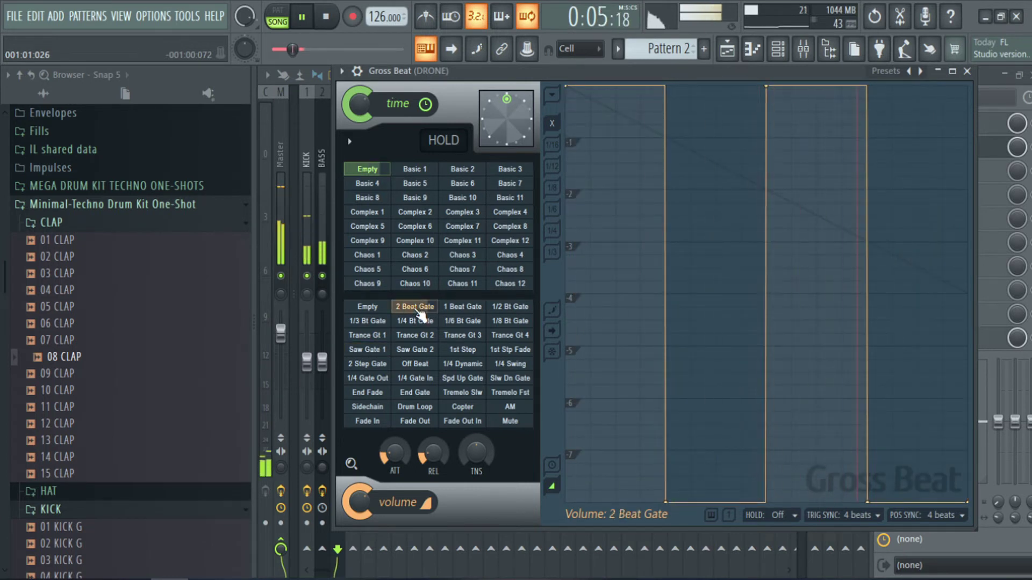
click(459, 309)
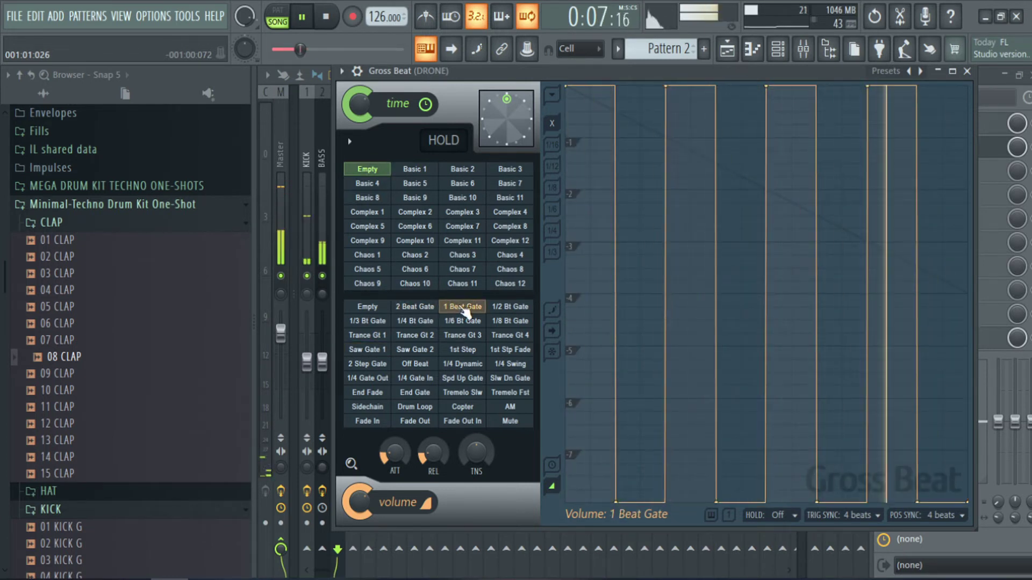
click(505, 311)
click(506, 321)
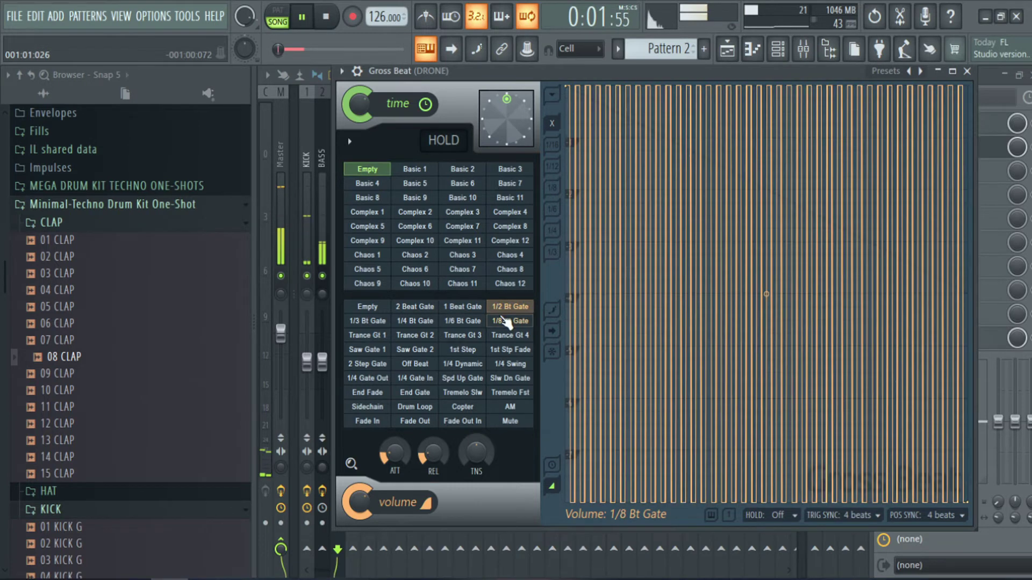
click(505, 378)
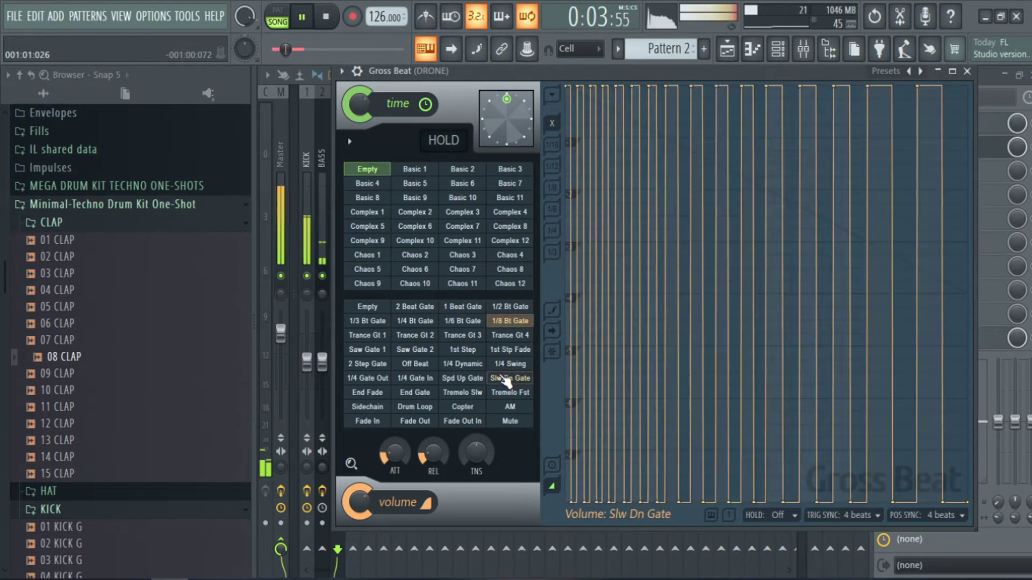
- Apply Gross Beat's Tremelo Fst volume preset at 34% mix, set the DRONE fader to about 30%, and return to the playlist
click(504, 392)
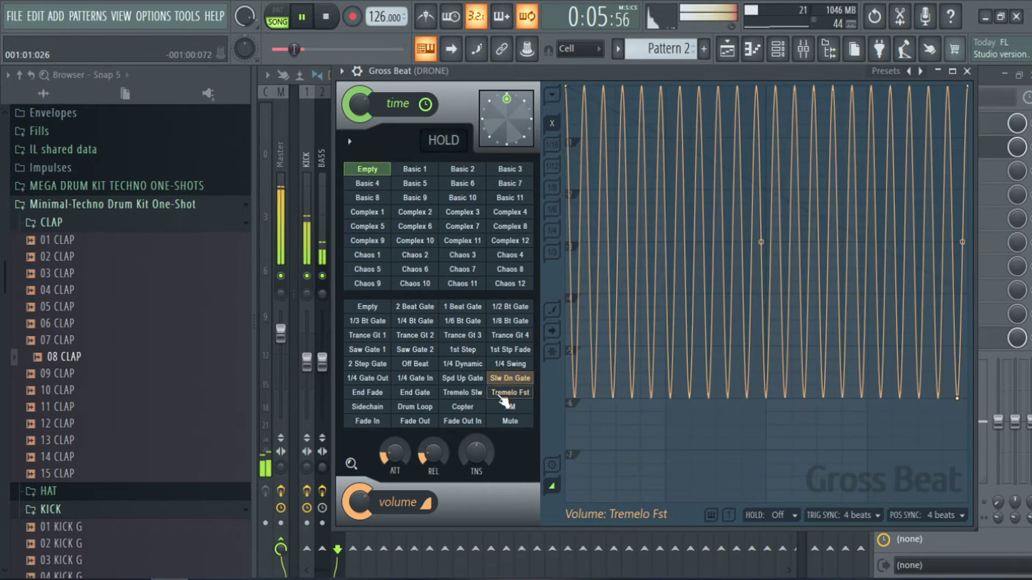
drag(359, 502, 358, 556)
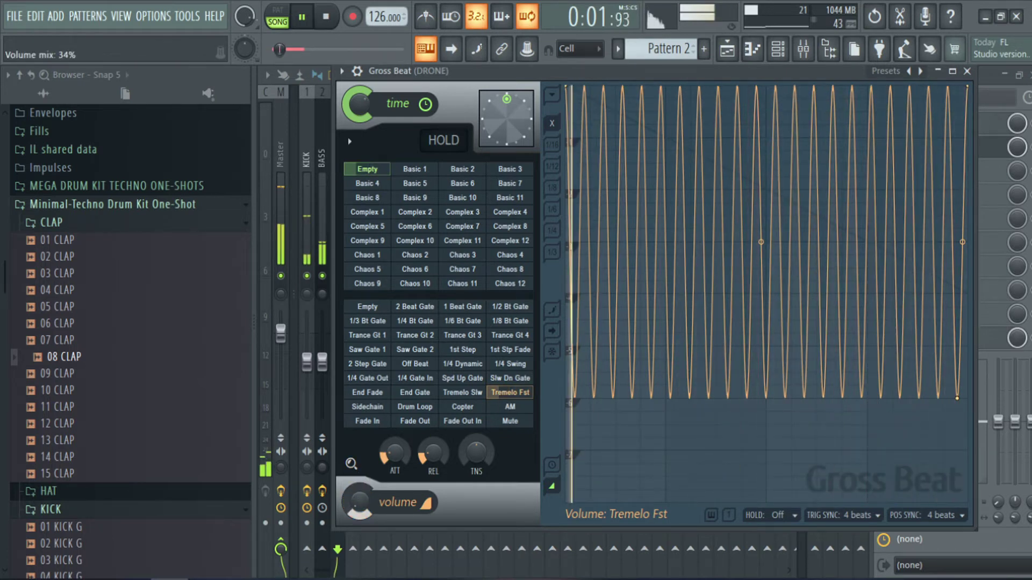
click(967, 71)
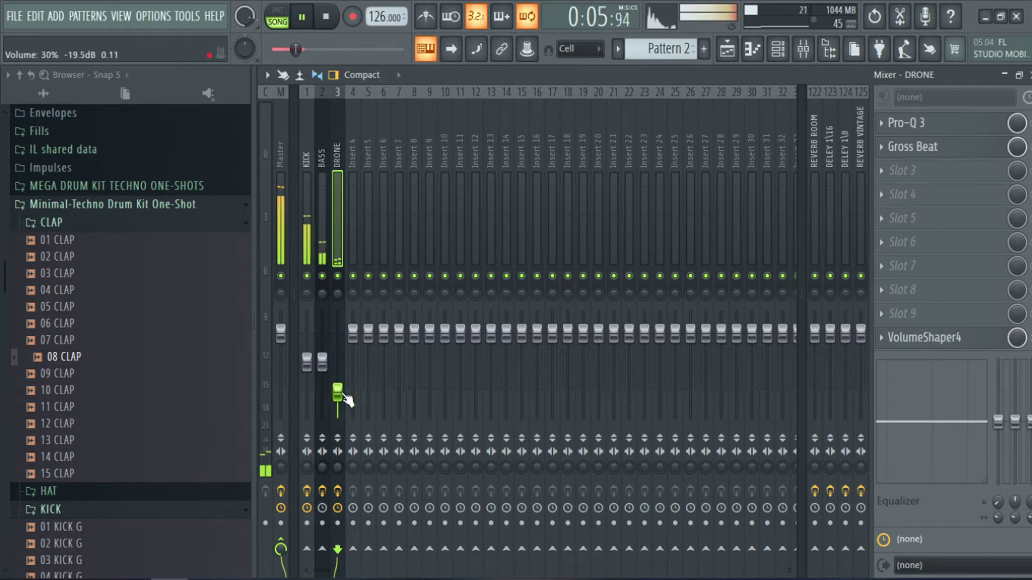
click(301, 17)
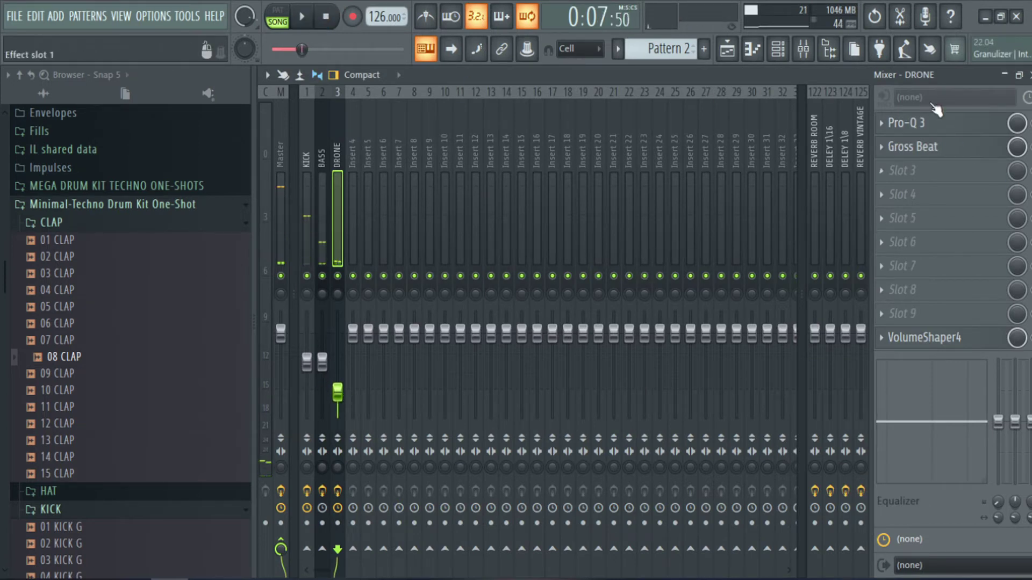
click(1028, 75)
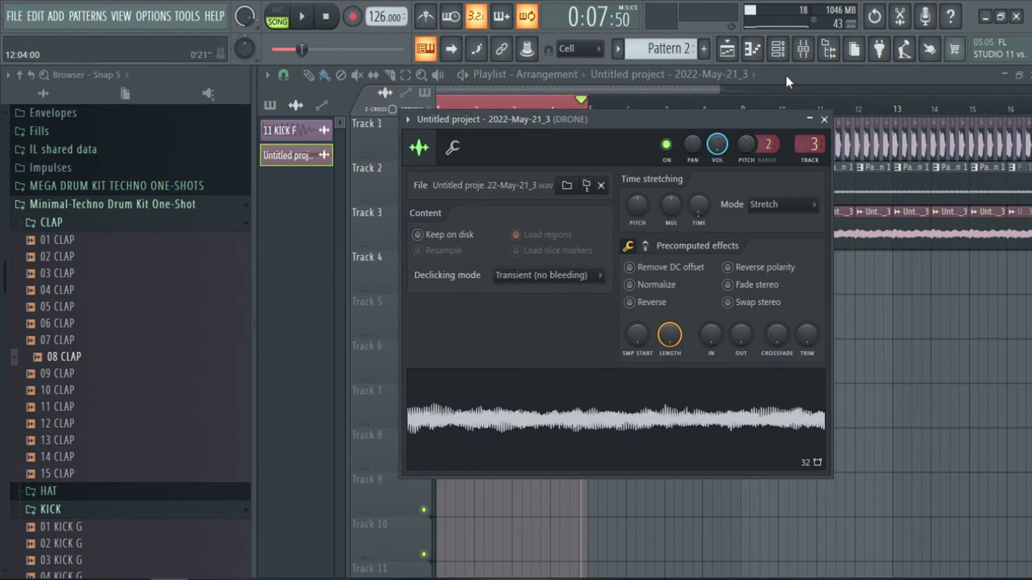
- Select Pattern 3, place it at the start of playlist Track 4 and open it in the channel rack
key(Escape)
drag(721, 86, 1003, 85)
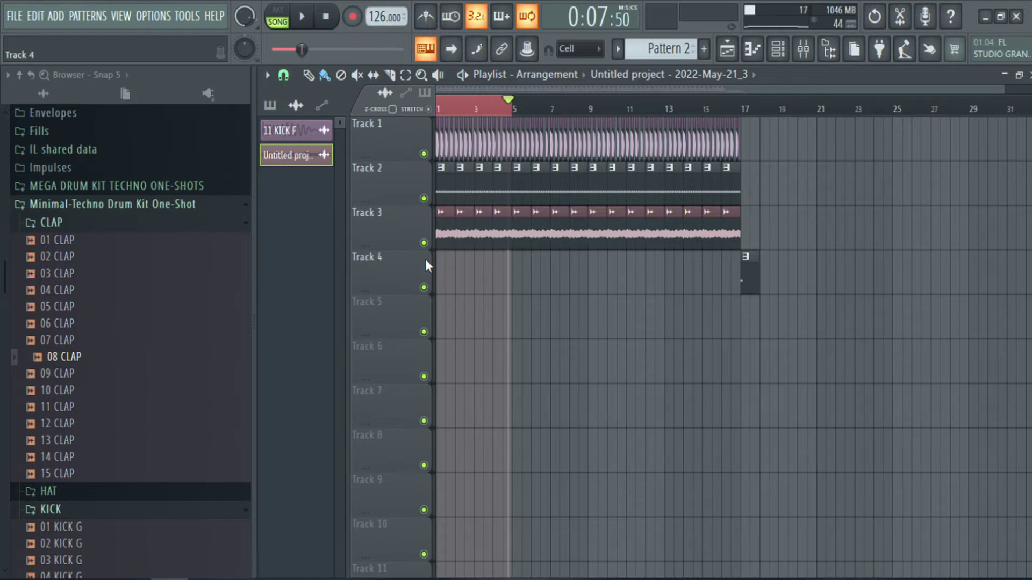
drag(684, 47, 684, 39)
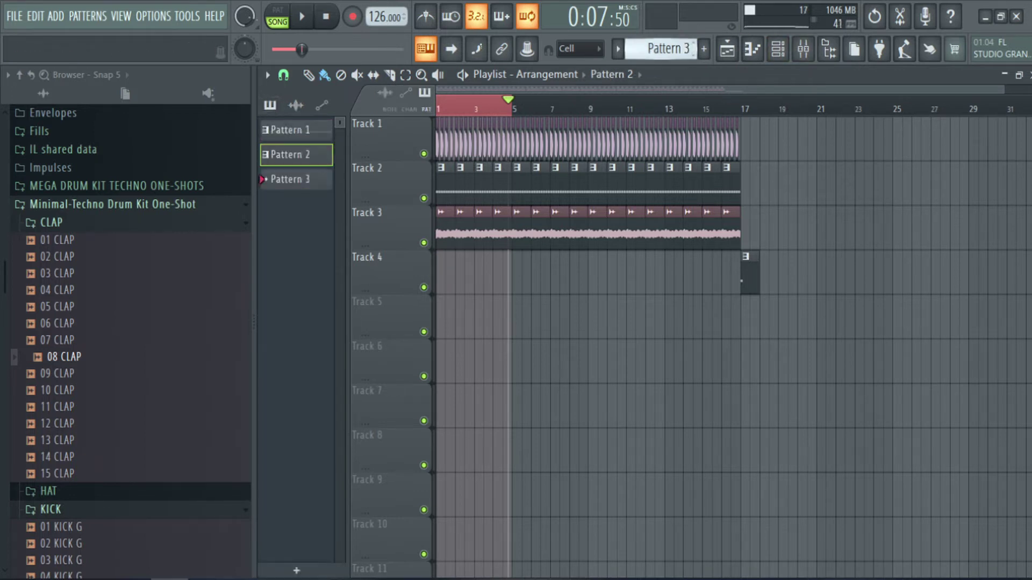
click(442, 276)
double_click(445, 277)
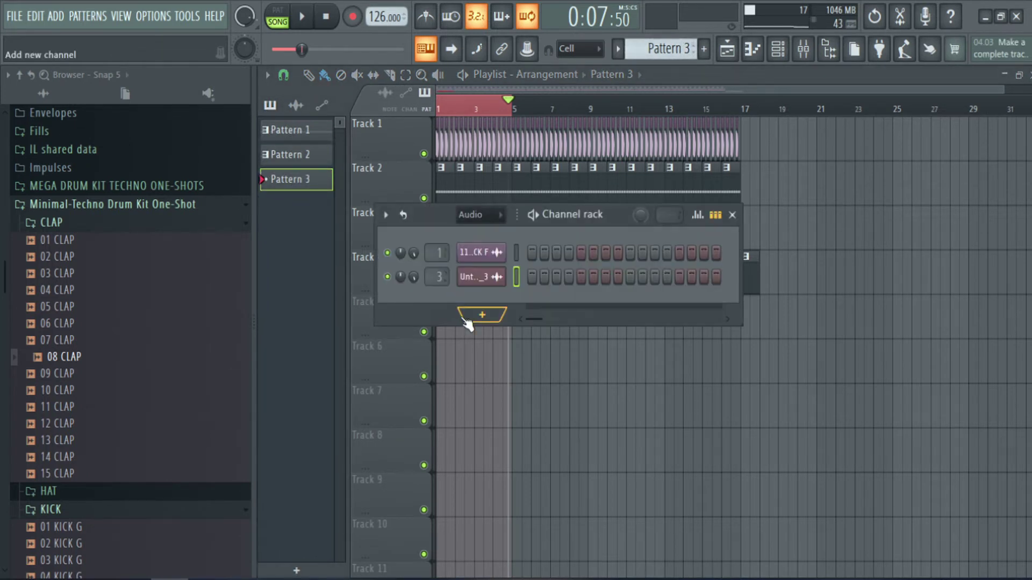
- Browse the Minimal-Techno Drum Kit One-Shot, its v.2 and the MEGA DRUM KIT TECHNO ONE-SHOTS folders for a percussion sample
click(140, 223)
click(143, 256)
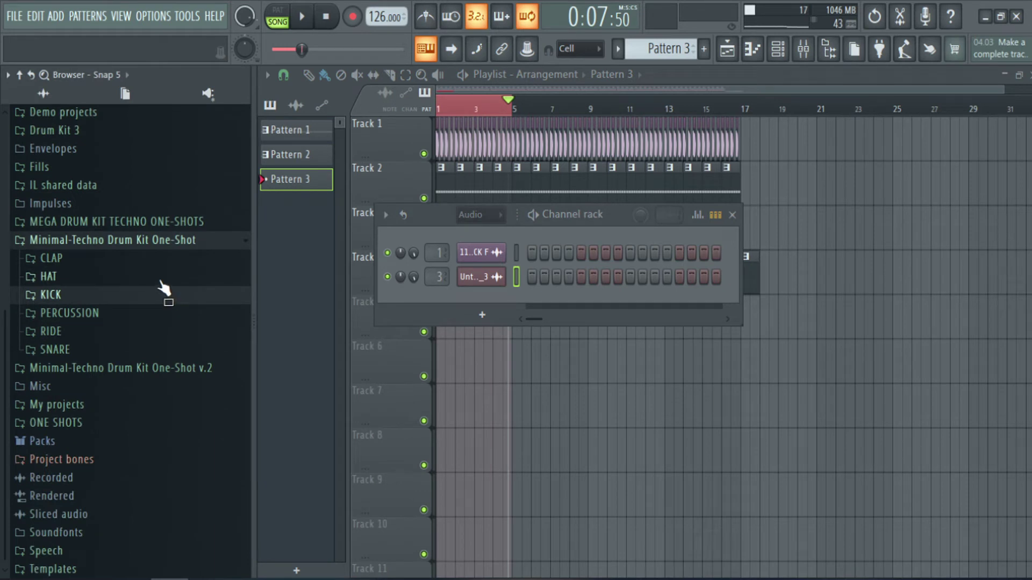
click(160, 281)
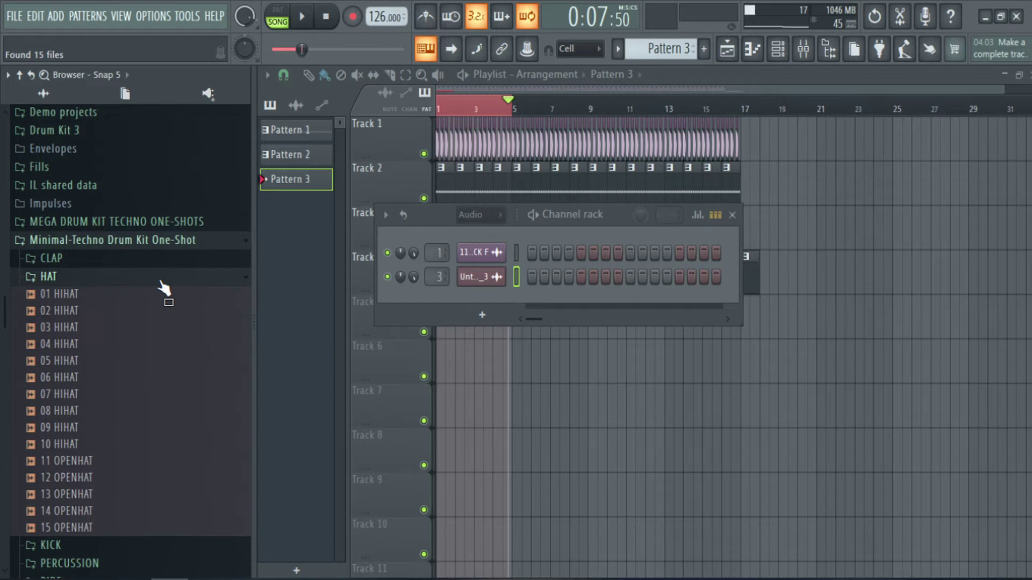
click(161, 281)
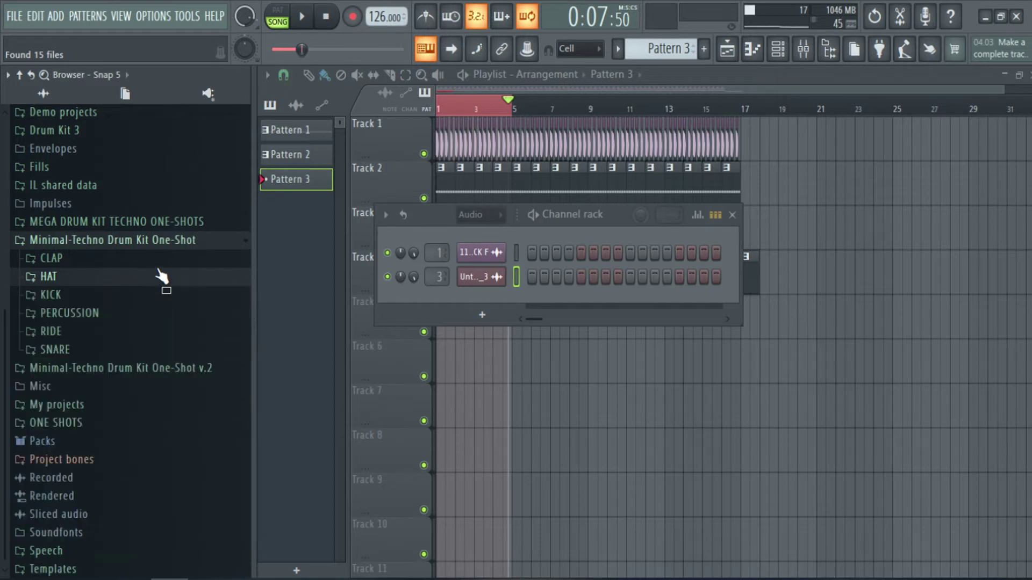
click(162, 245)
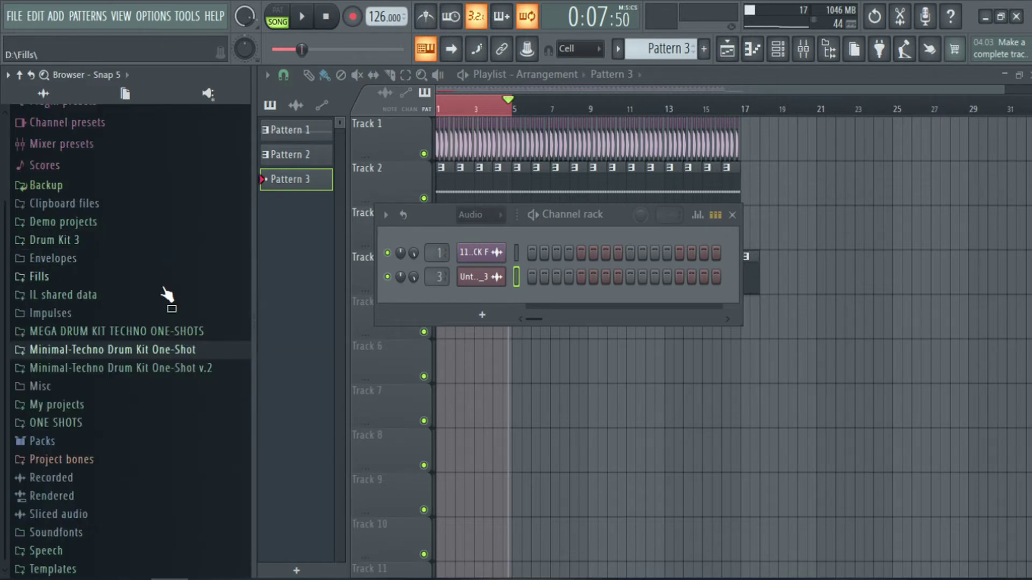
click(161, 369)
scroll(111, 403, down, 3)
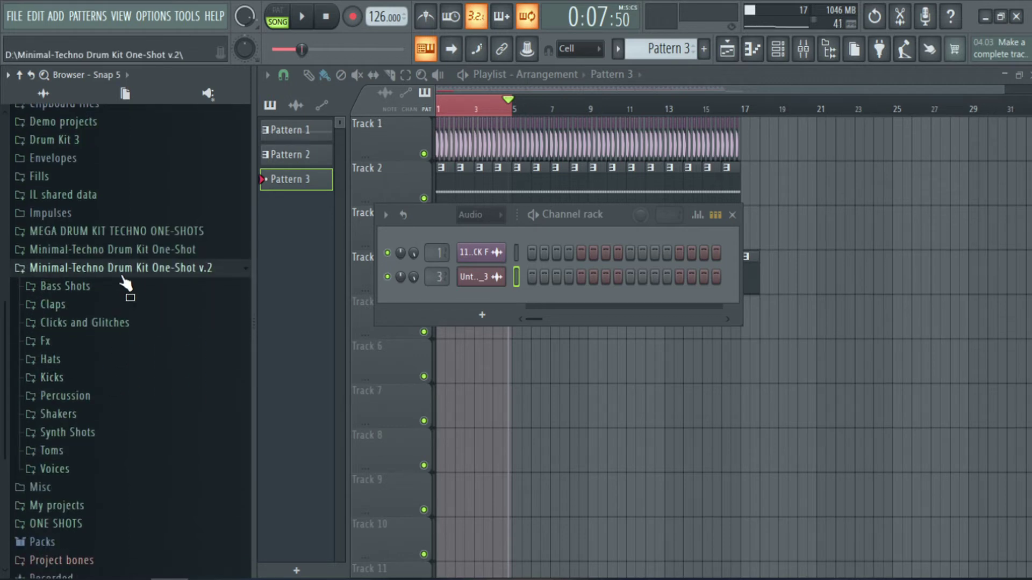
click(151, 267)
click(156, 331)
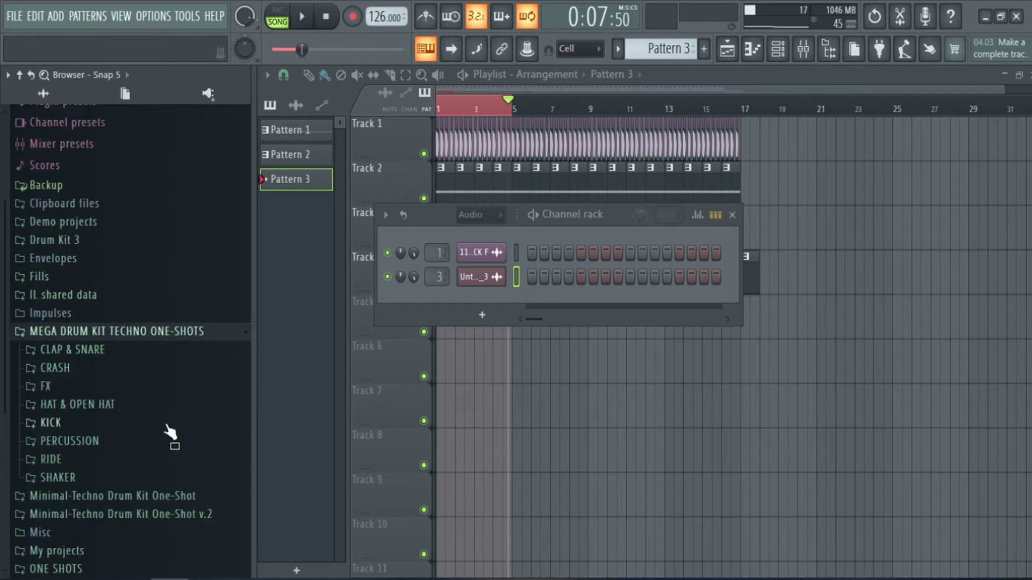
- Audition the hi-hat samples in the HAT & OPEN HAT folder, including numbers 10 down to 2, against the playing arrangement
click(161, 406)
click(157, 444)
click(156, 427)
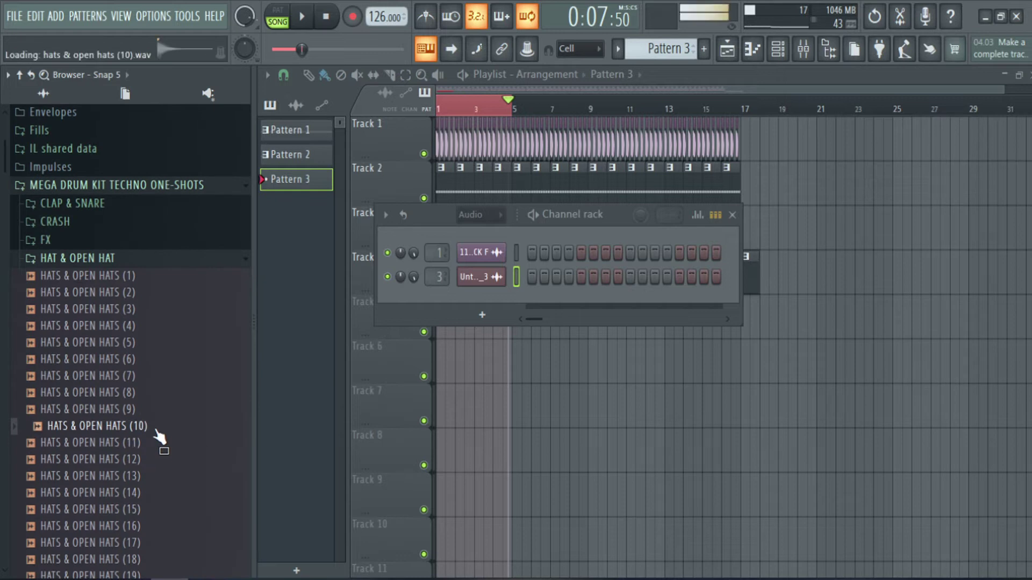
click(157, 410)
click(156, 378)
click(156, 361)
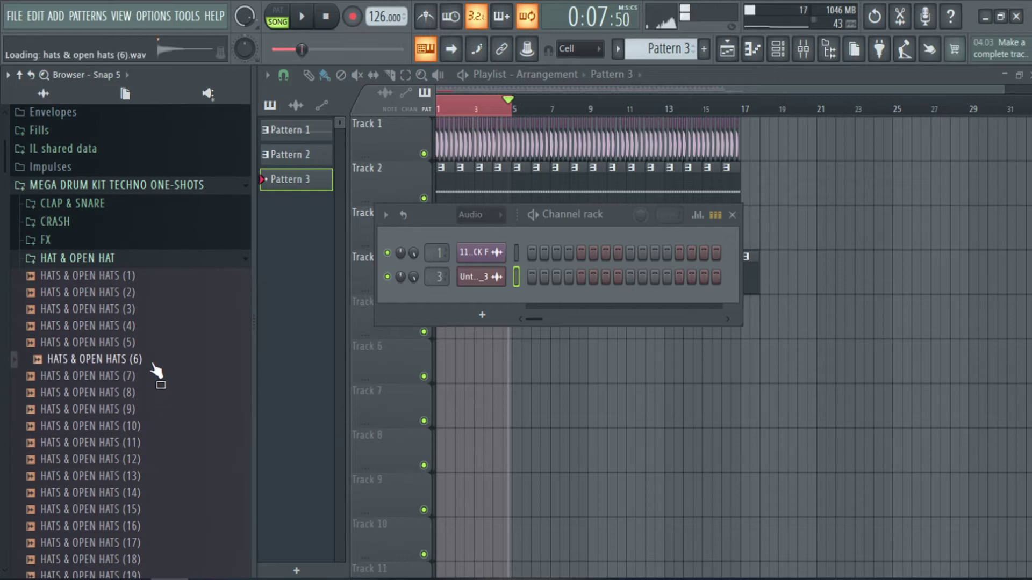
click(155, 343)
key(space)
click(156, 326)
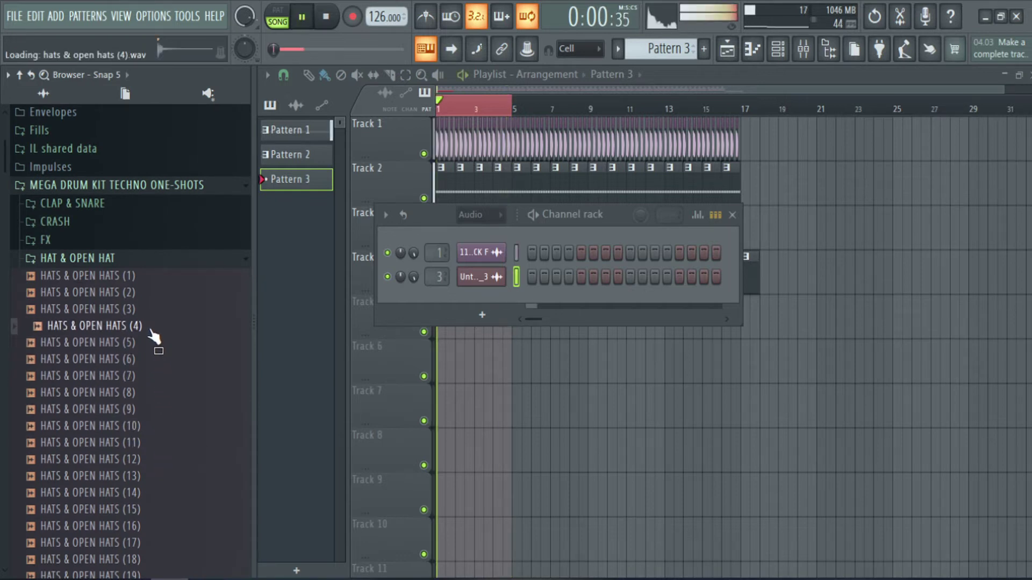
click(152, 310)
click(144, 295)
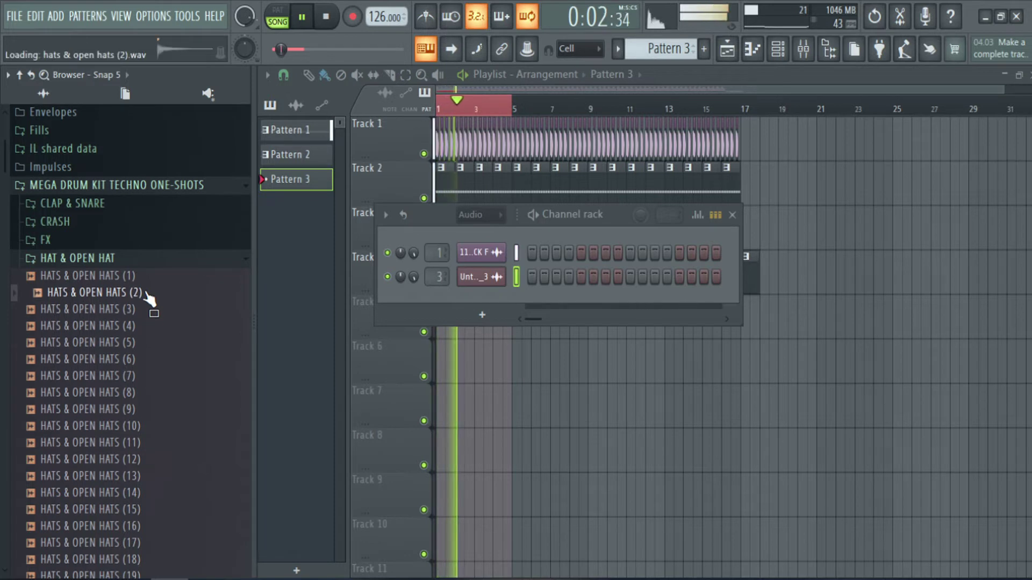
- Add the HATS & OPEN HATS (2) sample as a new channel in Pattern 3 with hits on steps 3, 7, 11 and 15
drag(144, 294, 559, 321)
key(space)
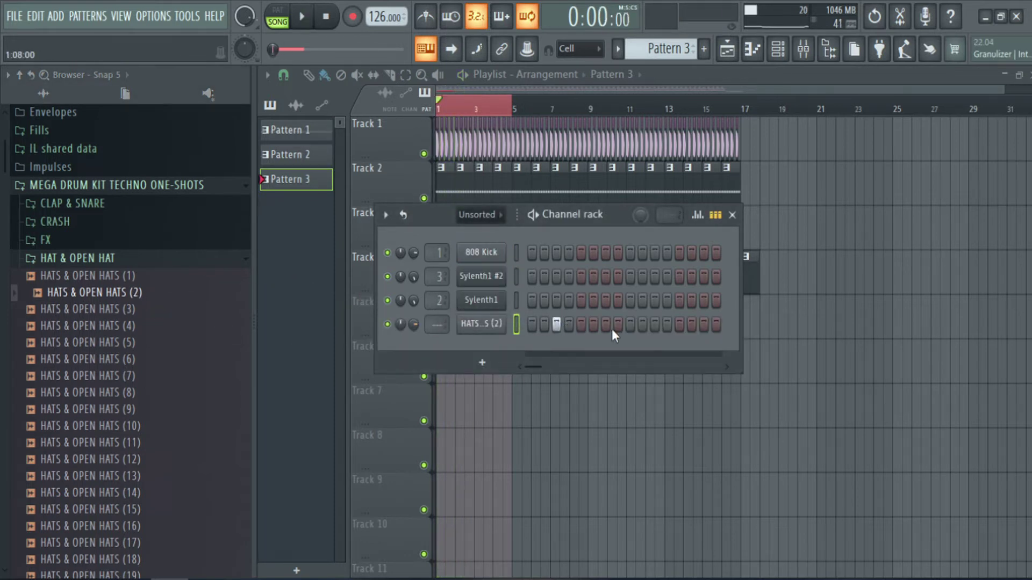
click(556, 90)
drag(464, 269, 504, 275)
double_click(505, 267)
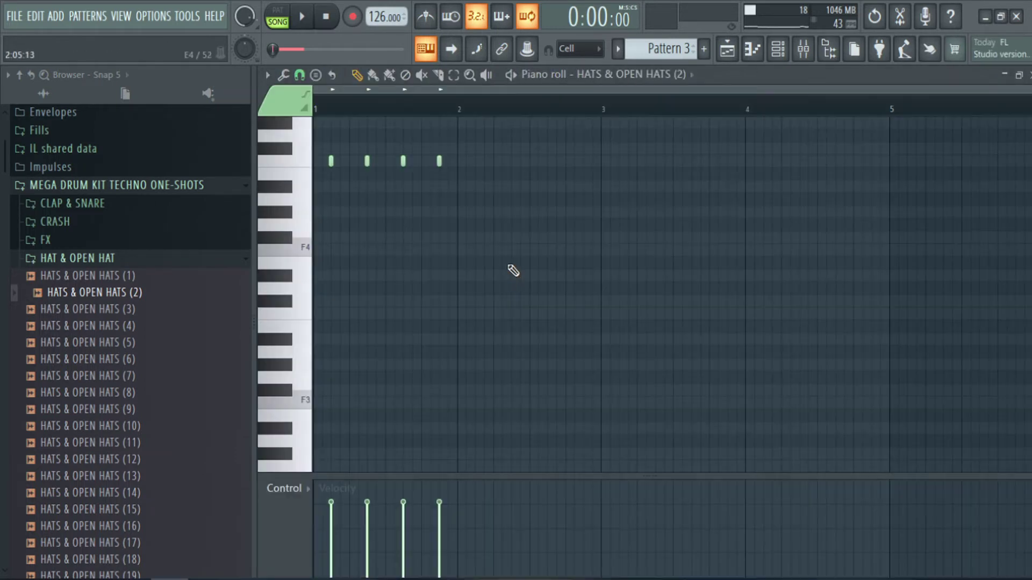
key(space)
click(1029, 75)
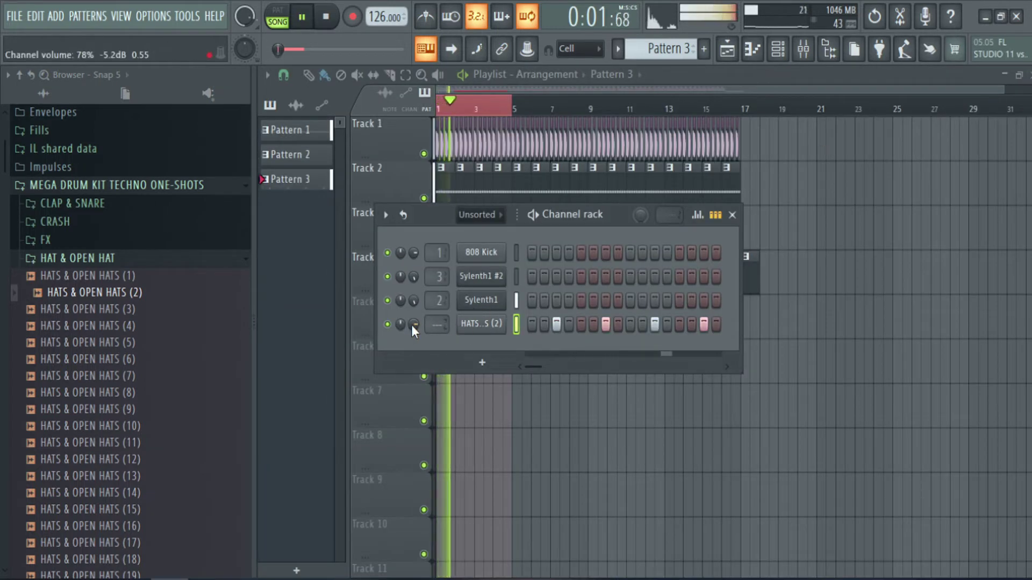
- Route the HATS & OPEN HATS (2) channel to mixer insert 4 and rename that track HAT
key(space)
click(485, 328)
key(ctrl+l)
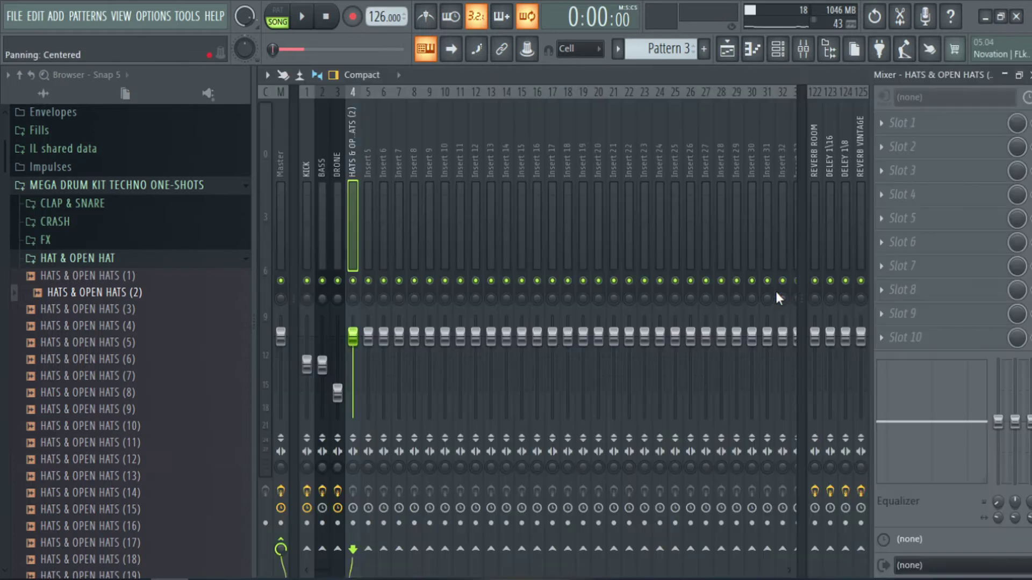
key(F2)
text(HAT)
key(Return)
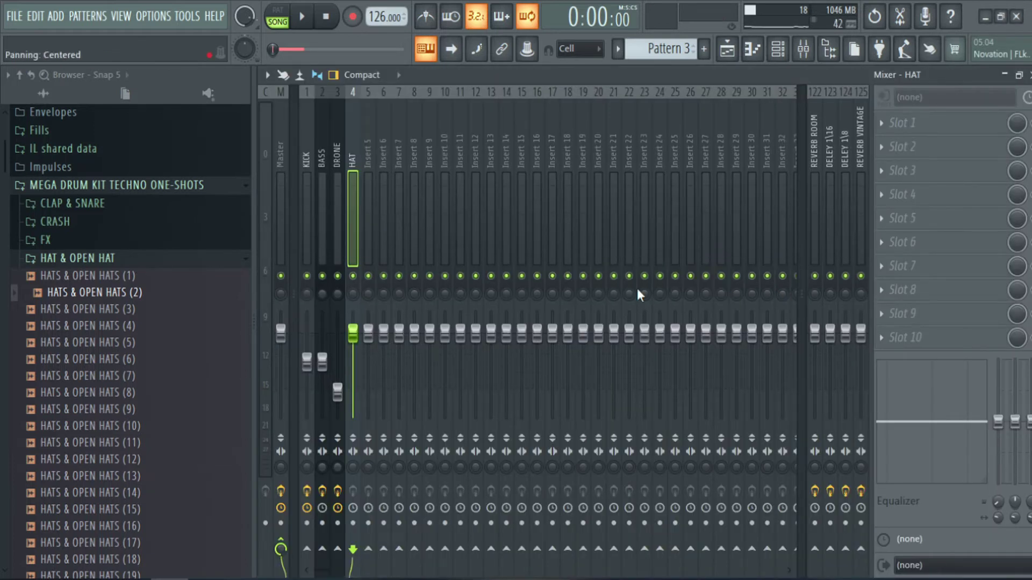
- Balance the HAT track against the other tracks during playback, setting its fader to about -9 dB
key(space)
drag(360, 344, 353, 367)
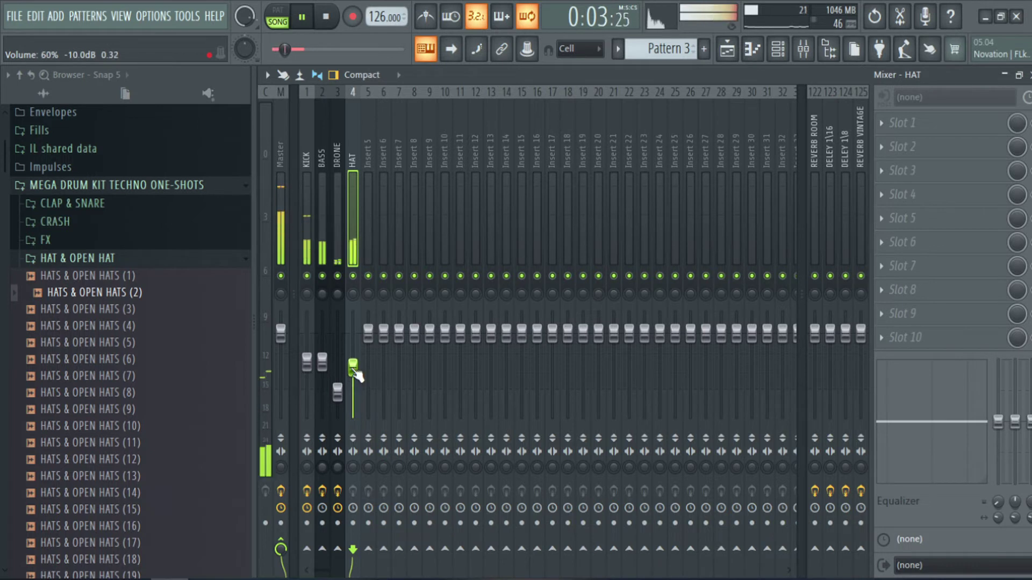
key(space)
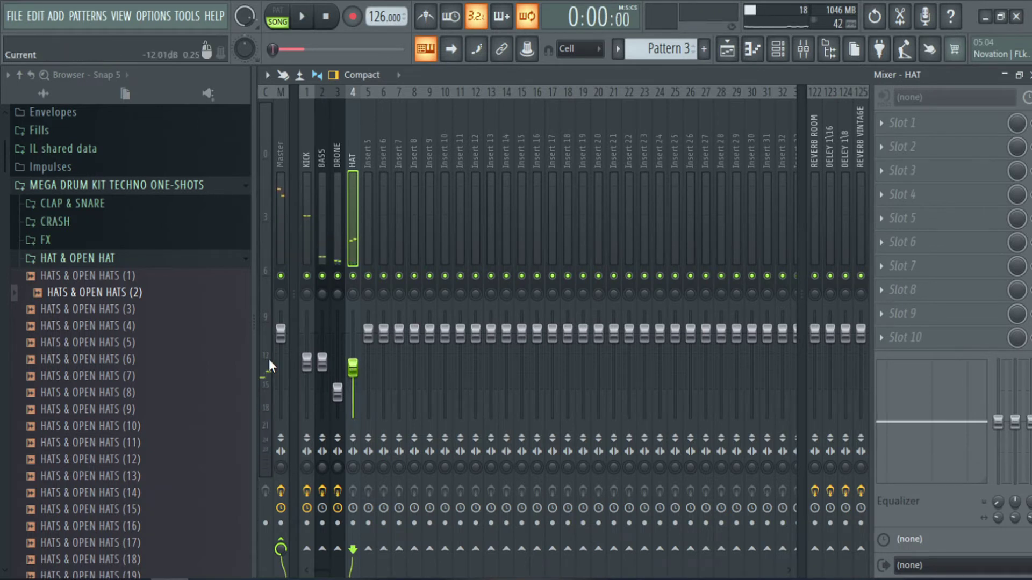
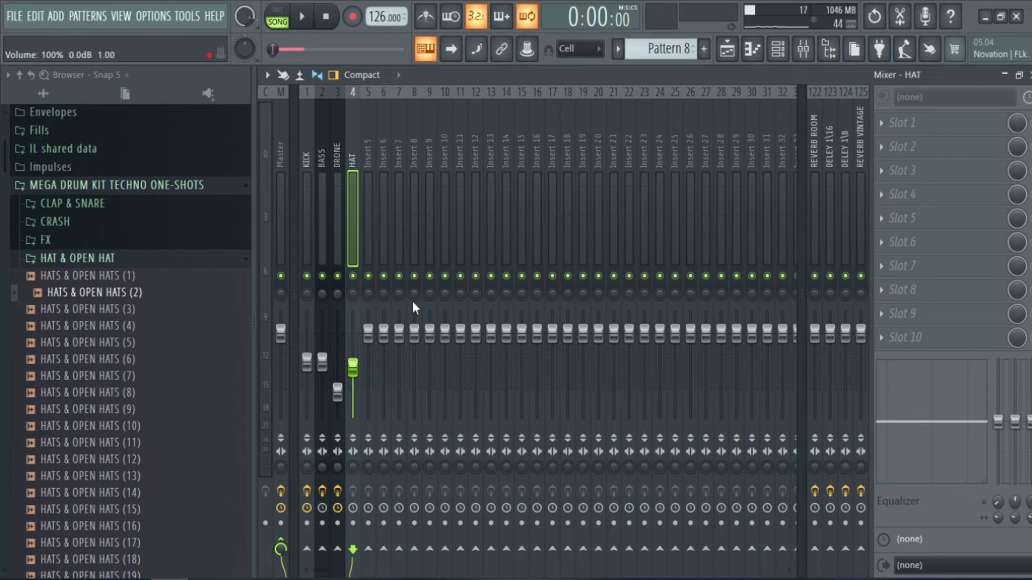
key(space)
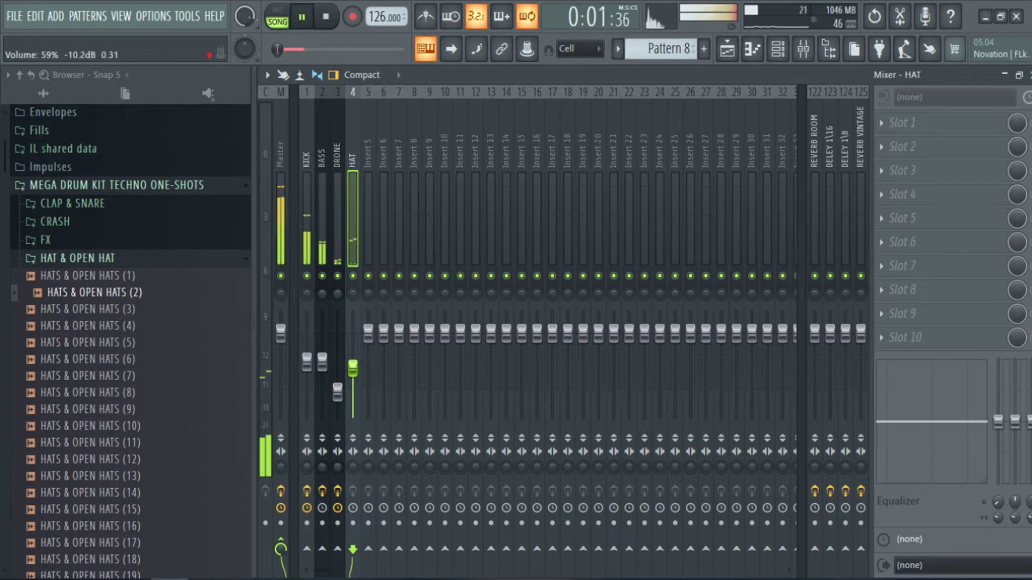
drag(353, 367, 352, 364)
key(space)
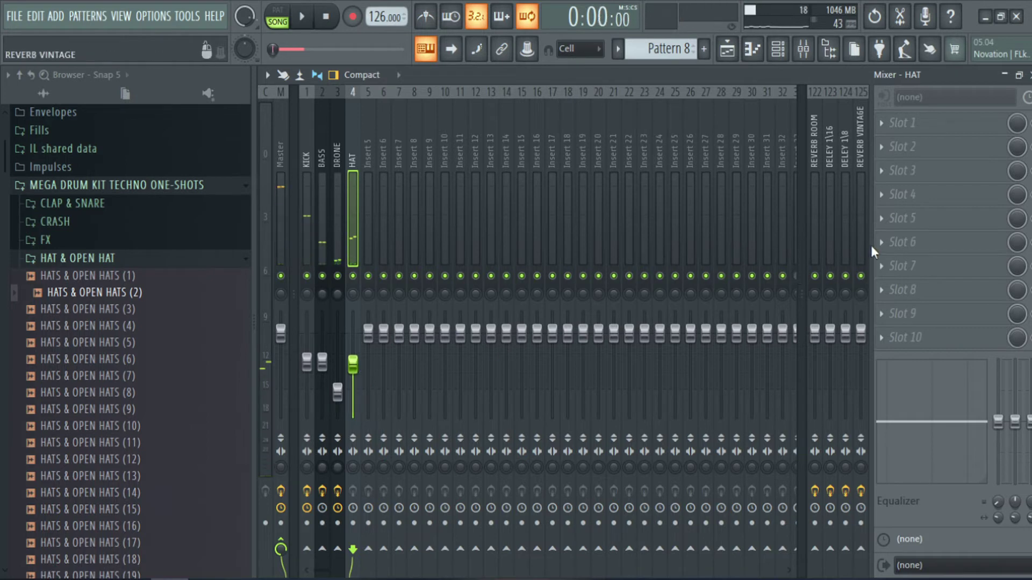
- Load CamelCrusher x64 into the HAT track's first effect slot and lower the slot's mix level to 16%
click(928, 129)
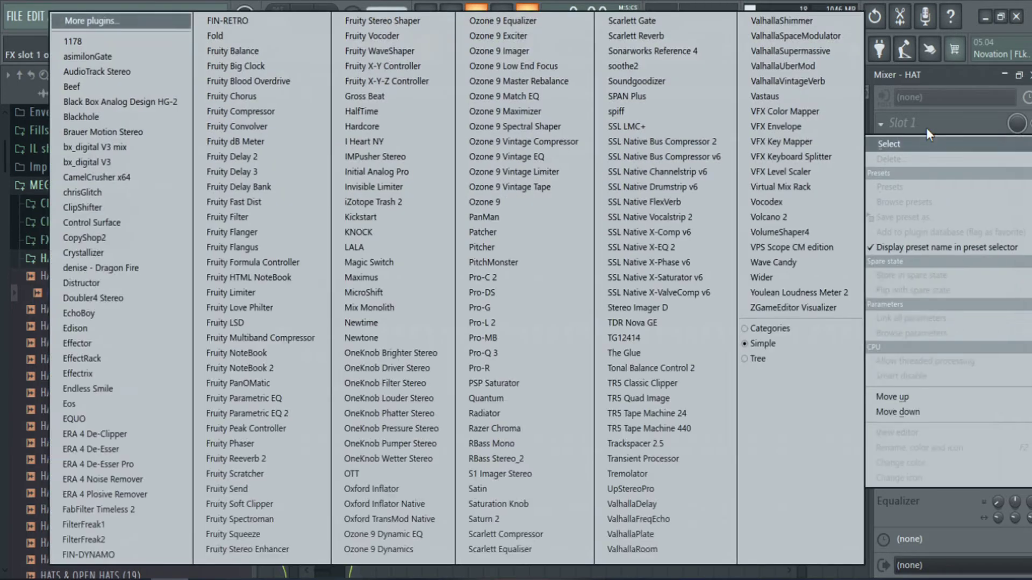
click(143, 179)
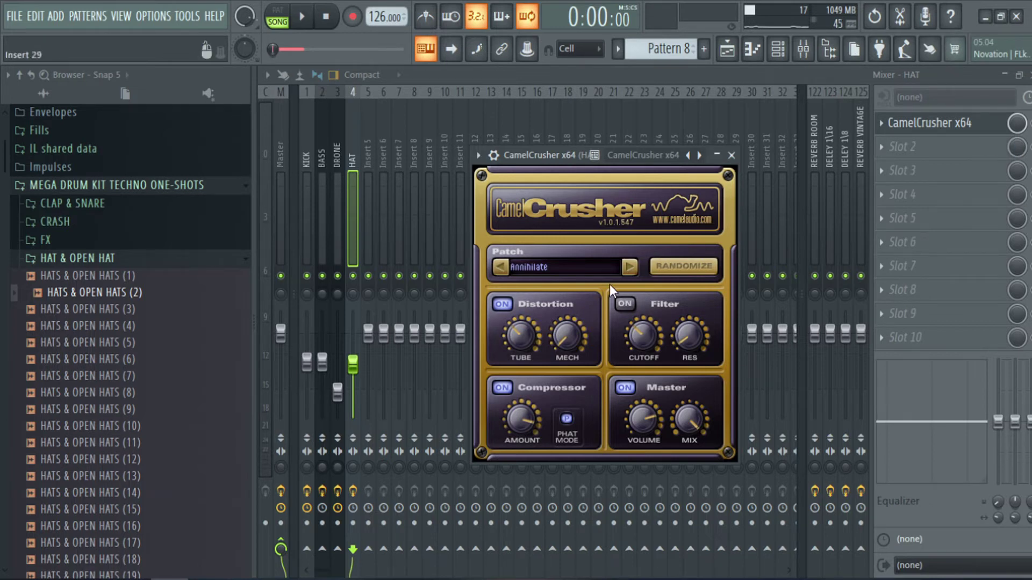
click(575, 266)
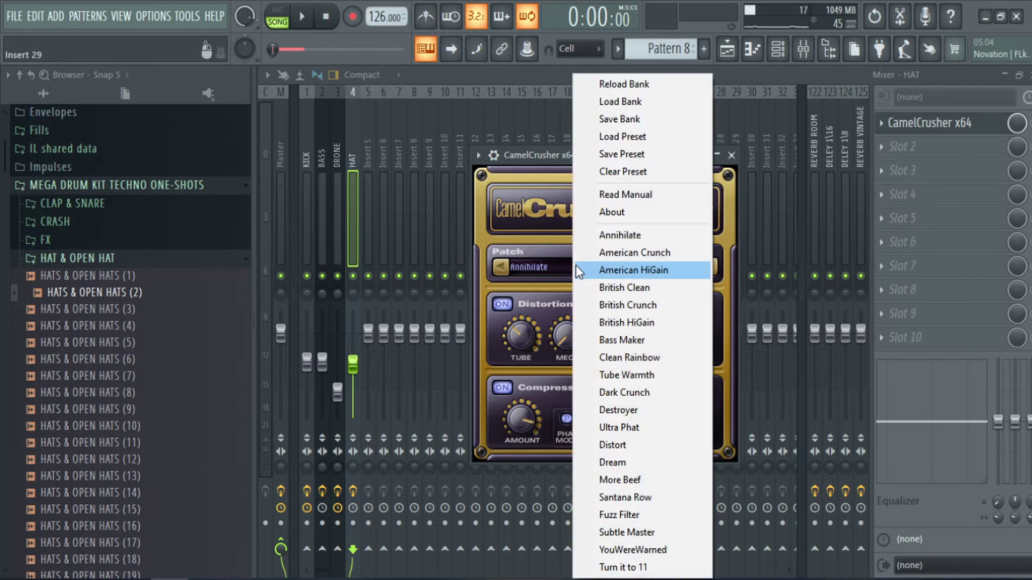
click(533, 161)
drag(1016, 123, 1016, 138)
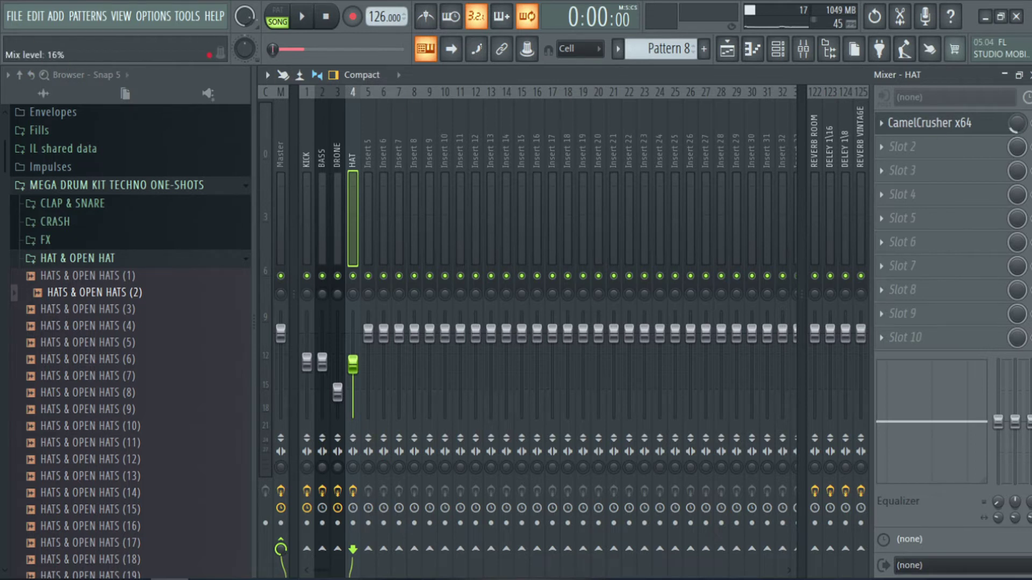
- Audition CamelCrusher patches on the hat during playback and choose British Crunch
key(space)
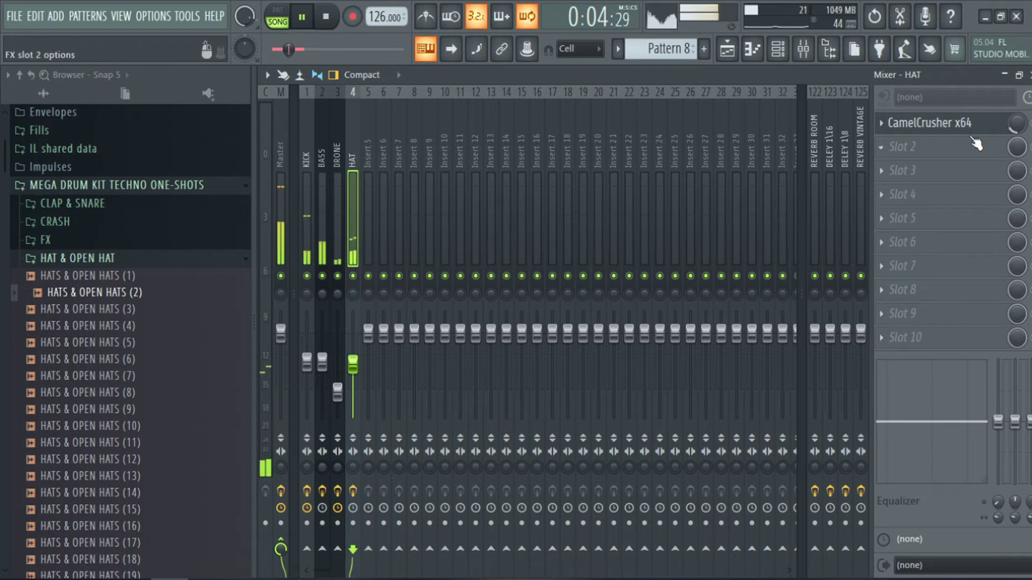
click(941, 123)
click(629, 267)
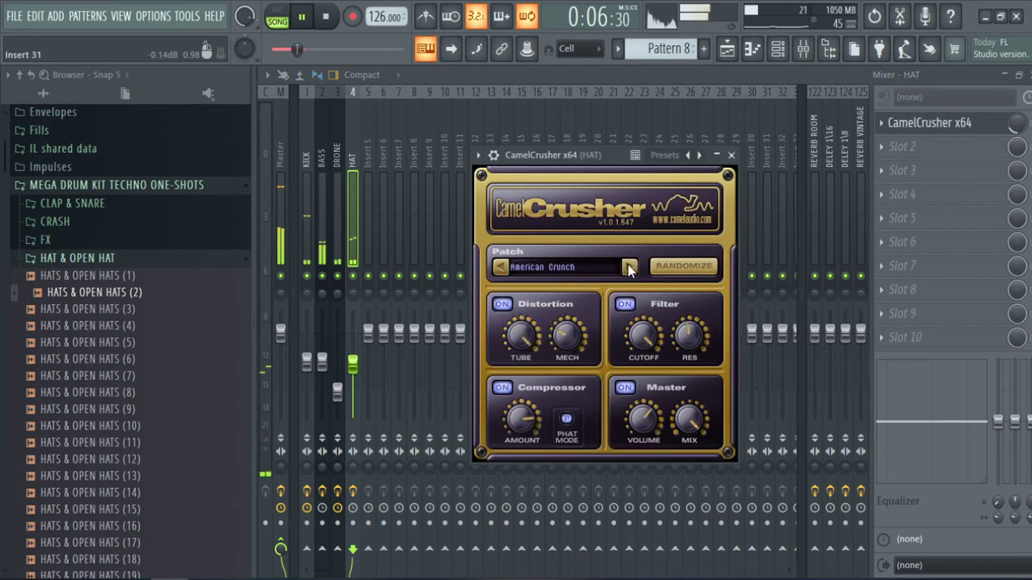
click(630, 267)
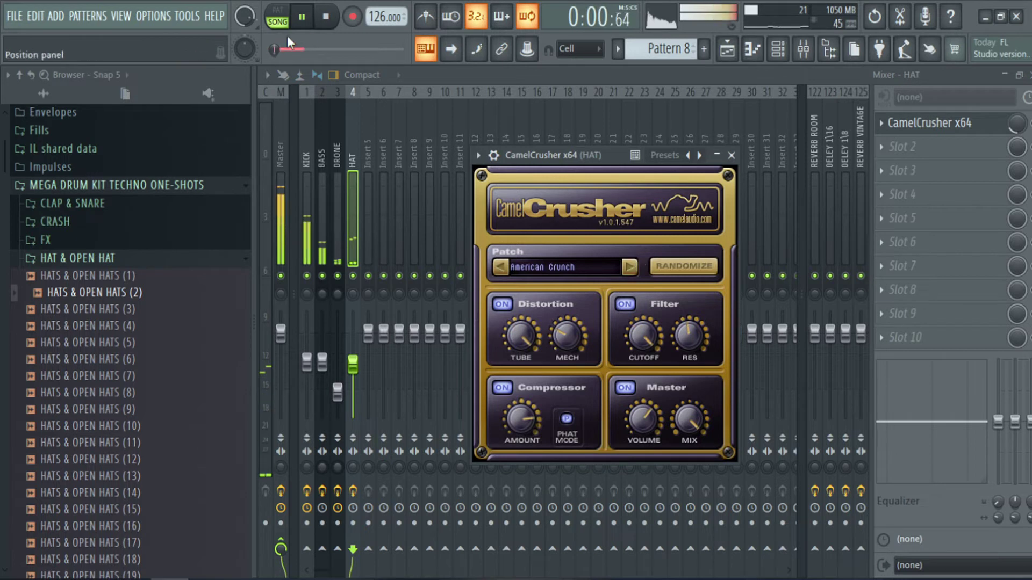
click(631, 265)
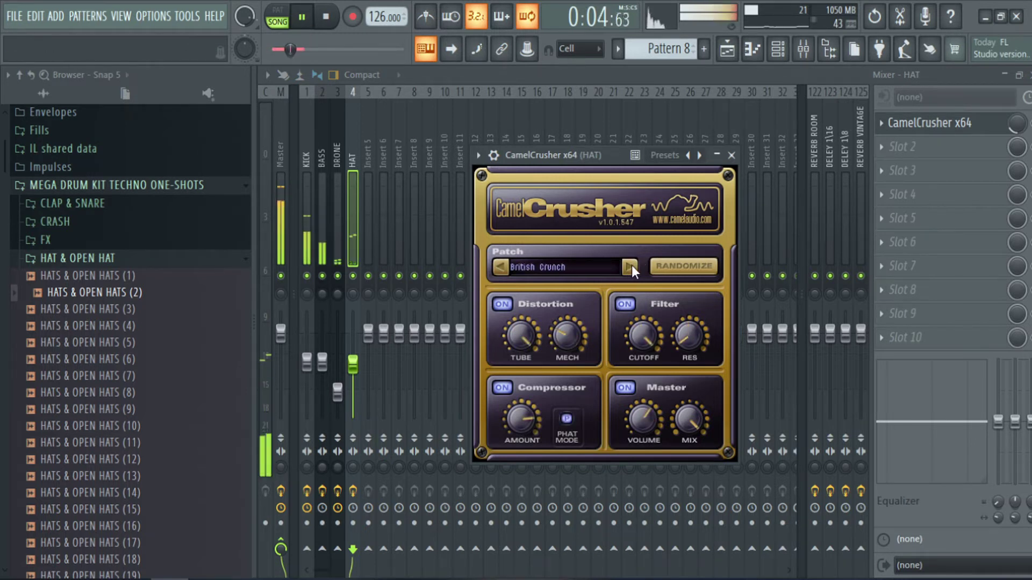
click(732, 155)
key(space)
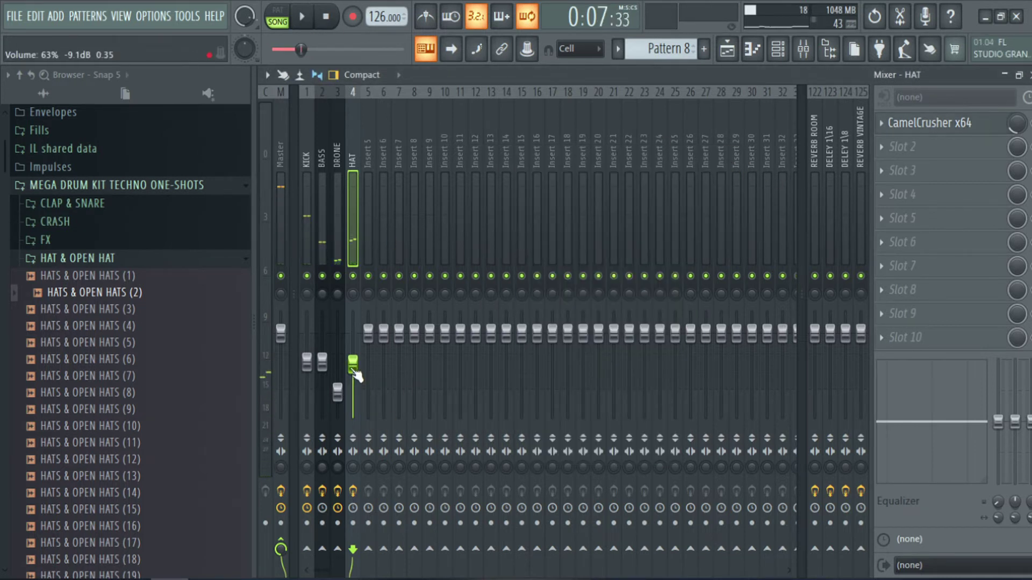
- Load ValhallaRoom into the HAT track's second effect slot, with a 4.3 ms predelay and a 24.4% mix
click(936, 153)
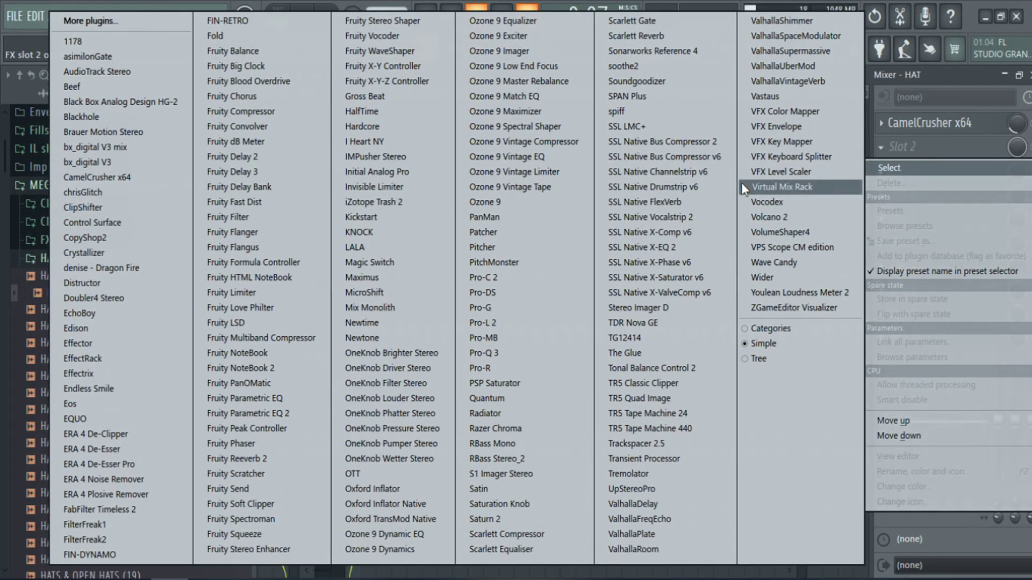
click(685, 548)
drag(493, 151, 535, 148)
mouse_move(396, 380)
mouse_down()
mouse_move(366, 382)
mouse_move(408, 377)
mouse_up()
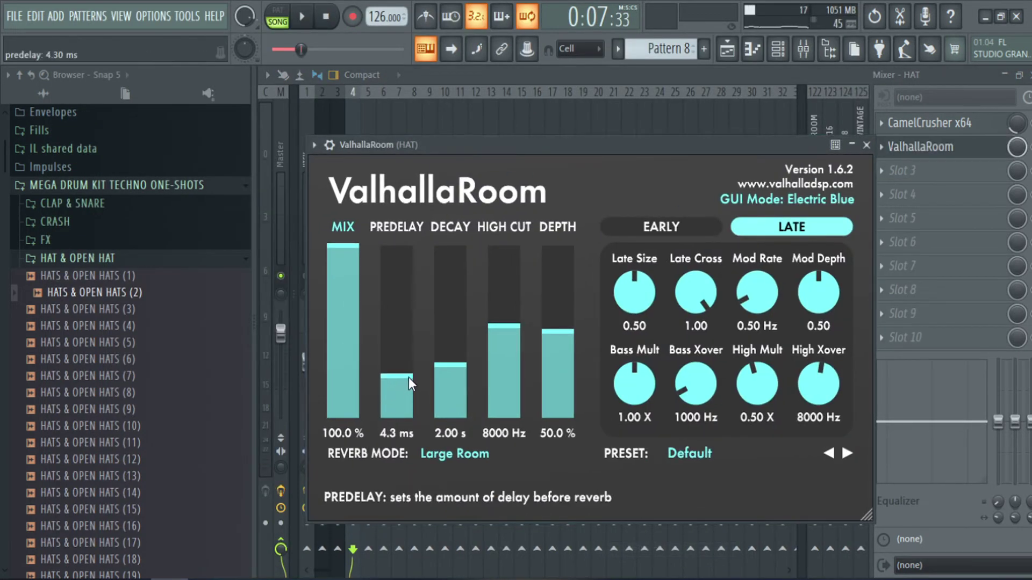
click(346, 376)
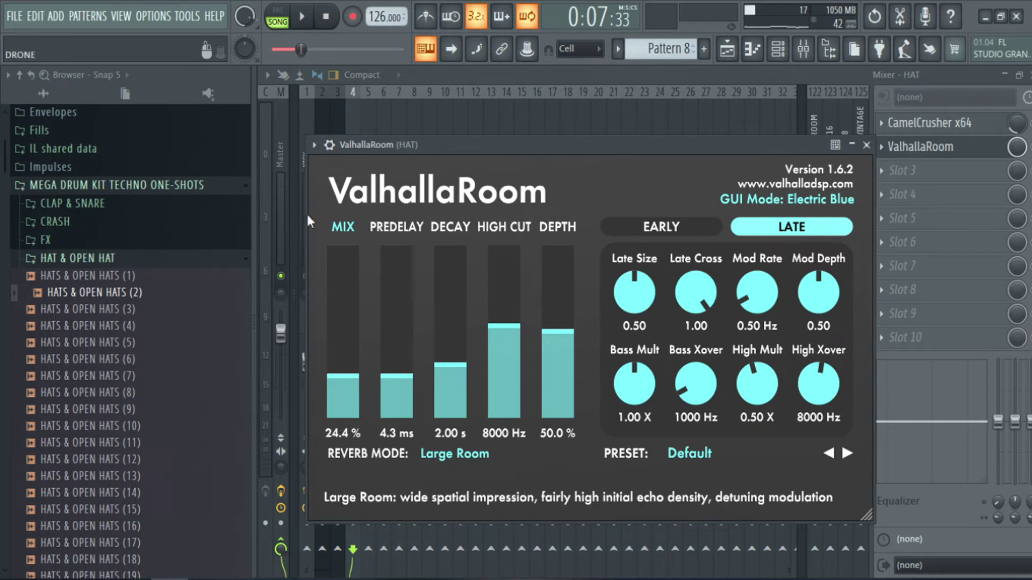
- Tune the hat's ValhallaRoom reverb during playback to a 0.55 s decay and a 13.8% mix
click(312, 25)
click(454, 392)
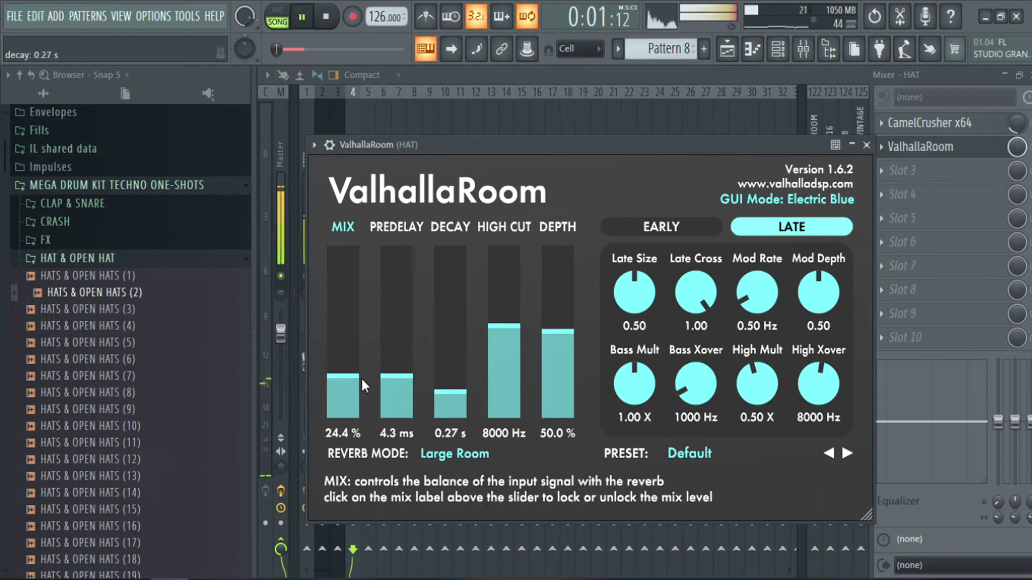
click(352, 371)
click(449, 384)
drag(347, 379, 350, 394)
click(305, 20)
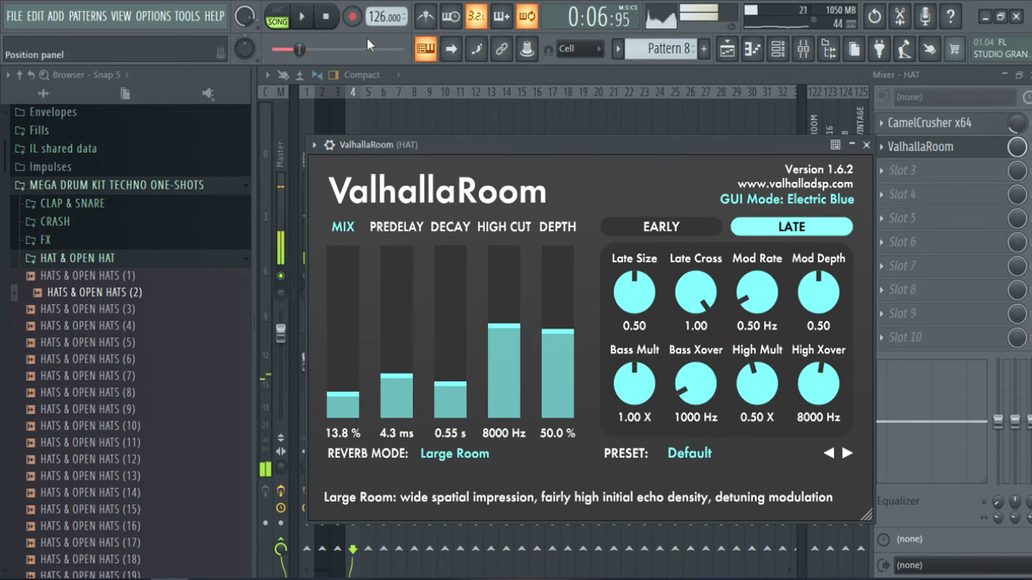
- Move ValhallaRoom down to effect slot 3 and load Pro-Q 3 into slot 2 of the HAT track
click(866, 147)
scroll(906, 154, down, 1)
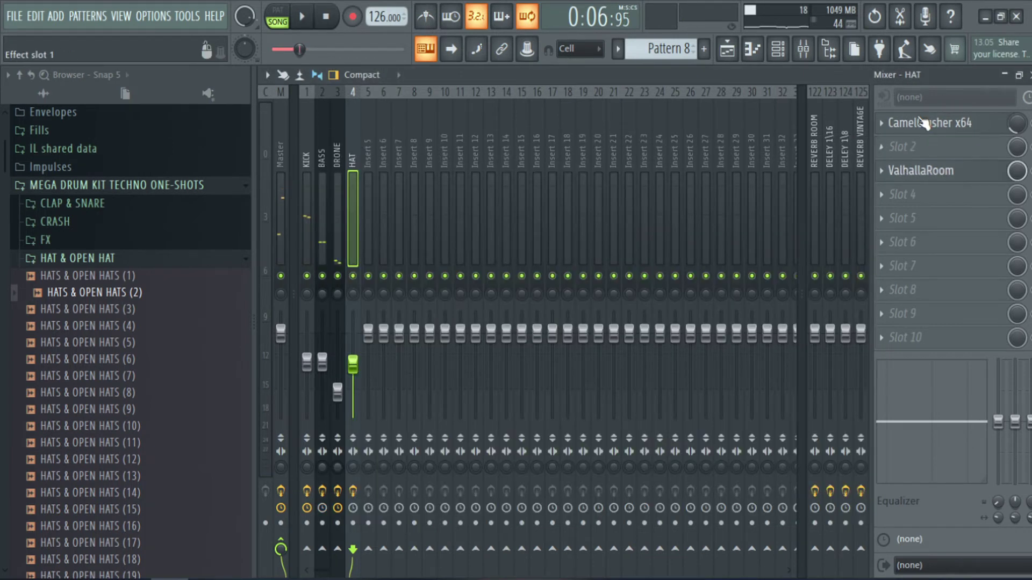
click(931, 148)
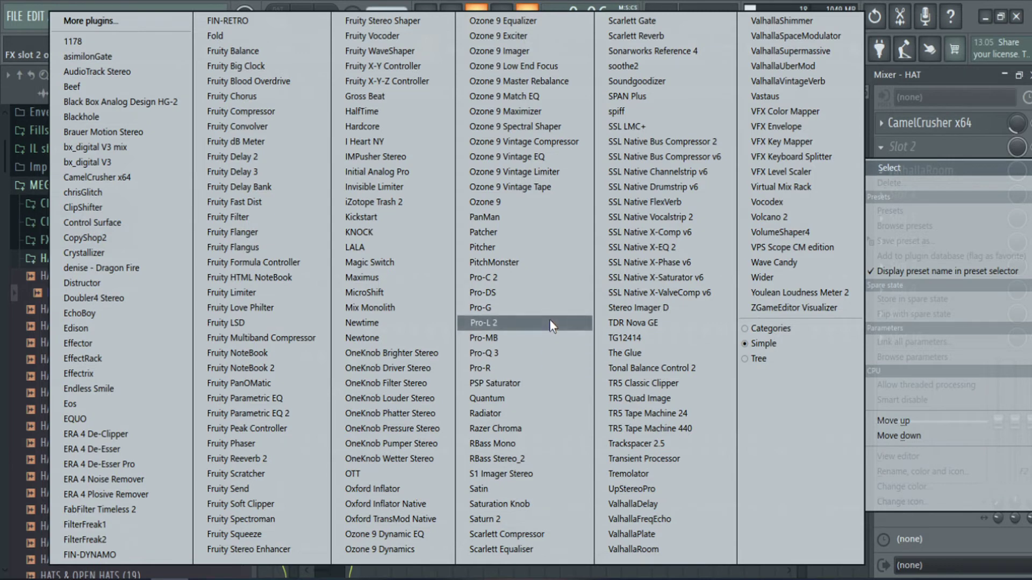
click(547, 353)
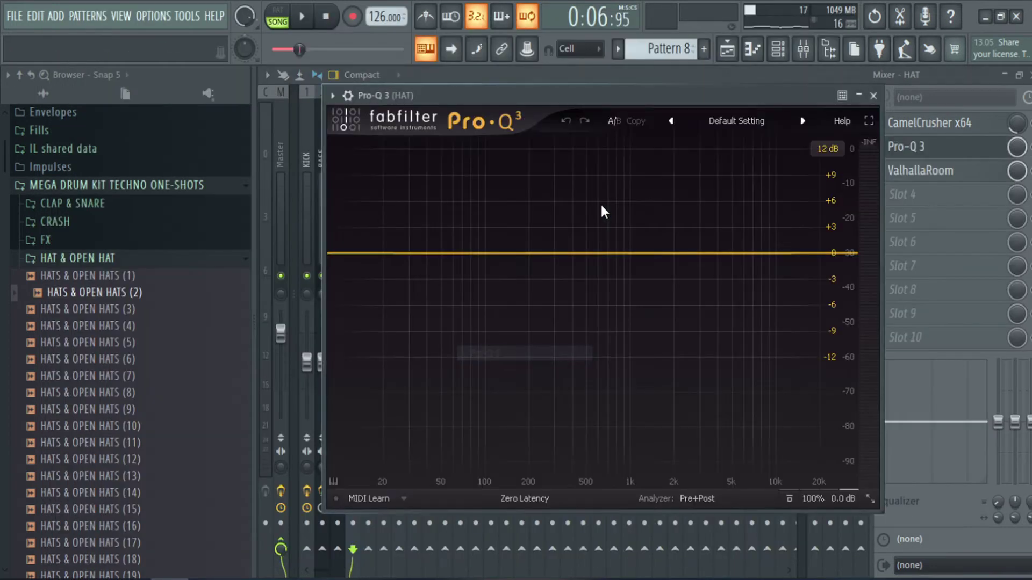
- Add a low-cut band to the hat's Pro-Q 3 at about 585 Hz with a 30 dB/oct slope
key(space)
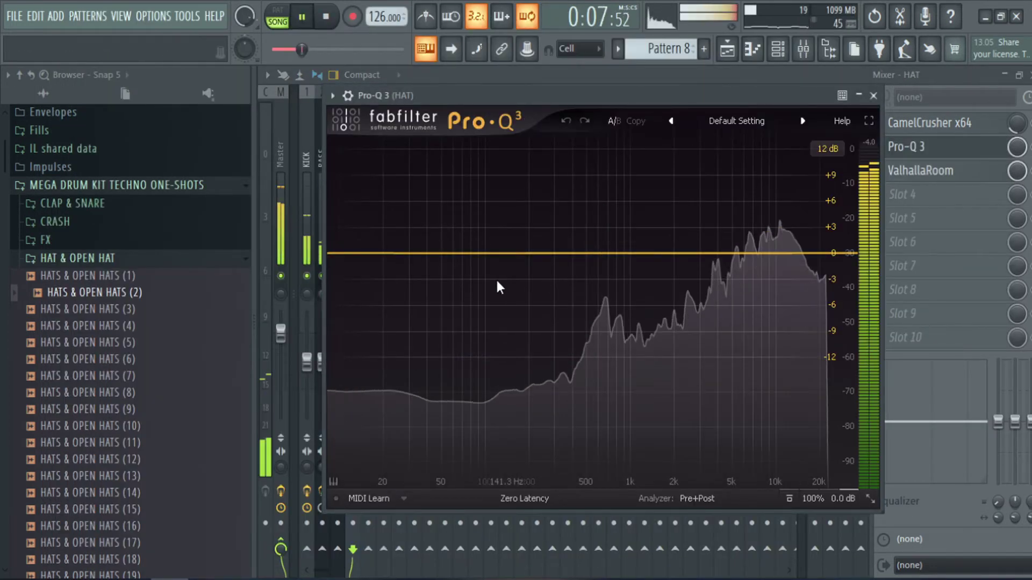
click(340, 253)
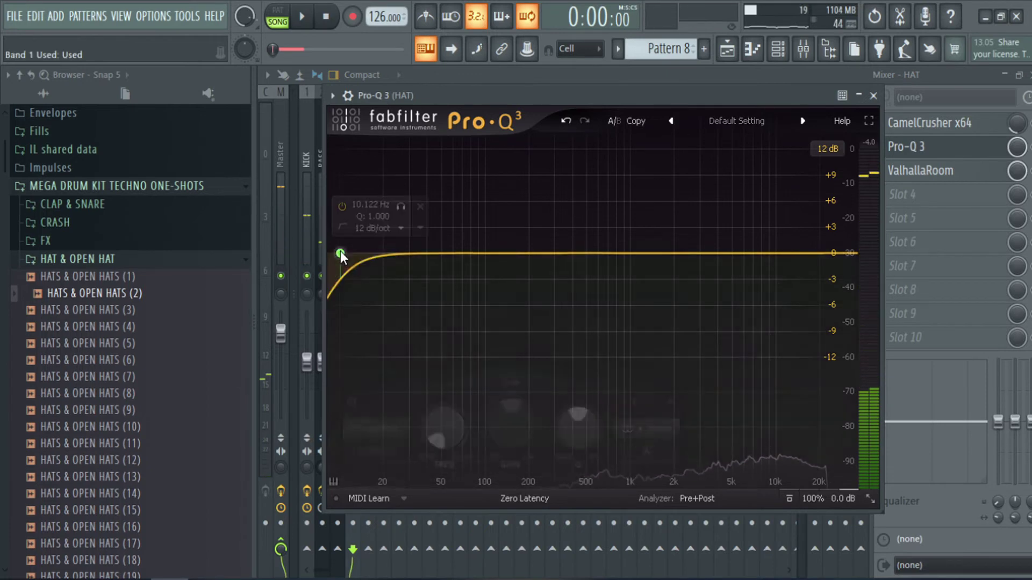
scroll(340, 253, up, 1)
drag(340, 254, 597, 260)
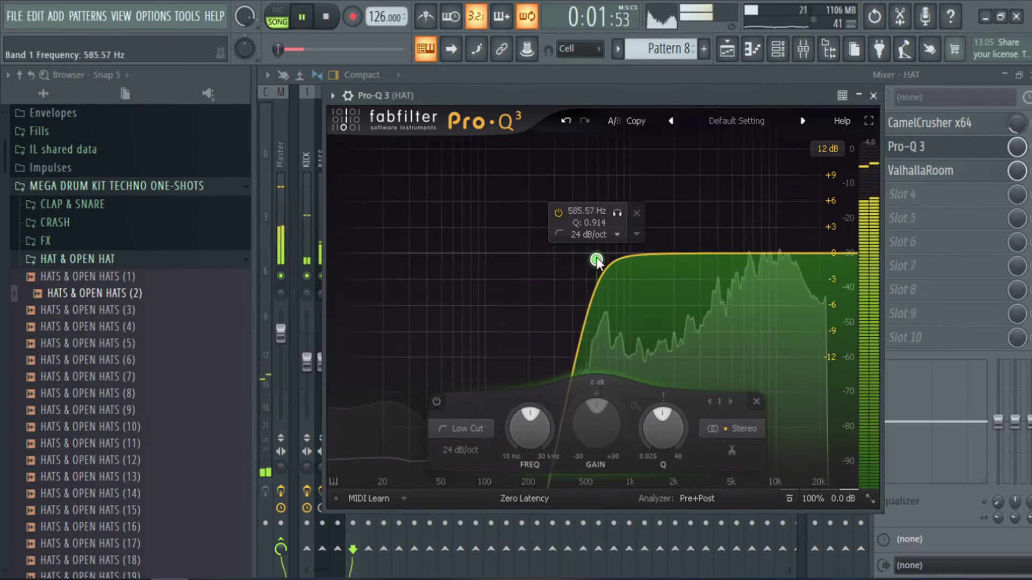
scroll(596, 259, up, 1)
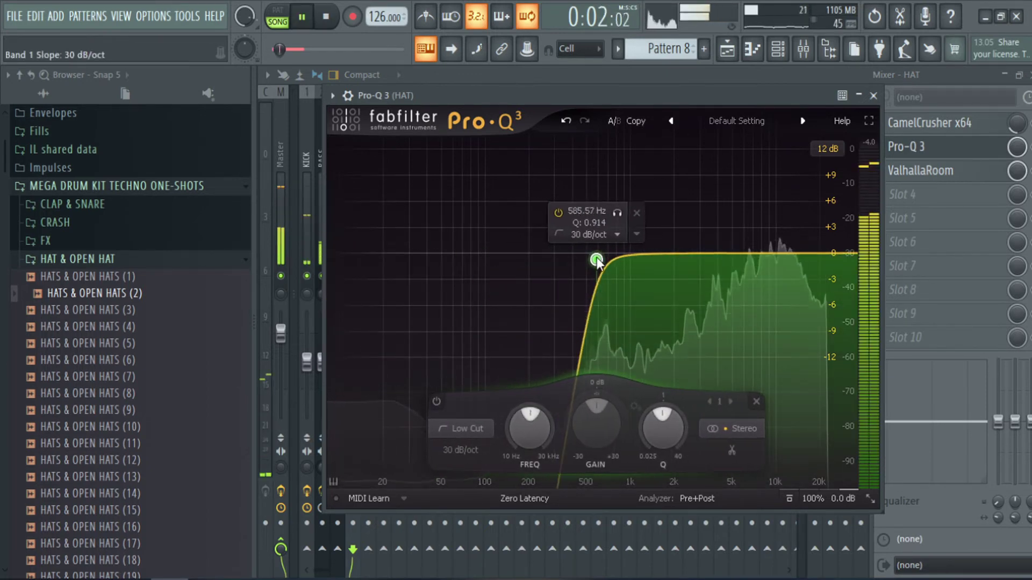
- Close the hat's Pro-Q 3, shift CamelCrusher, Pro-Q 3 and ValhallaRoom down one effect slot each, and stop playback
click(873, 95)
drag(971, 173, 965, 196)
drag(949, 148, 947, 172)
drag(943, 125, 944, 134)
key(space)
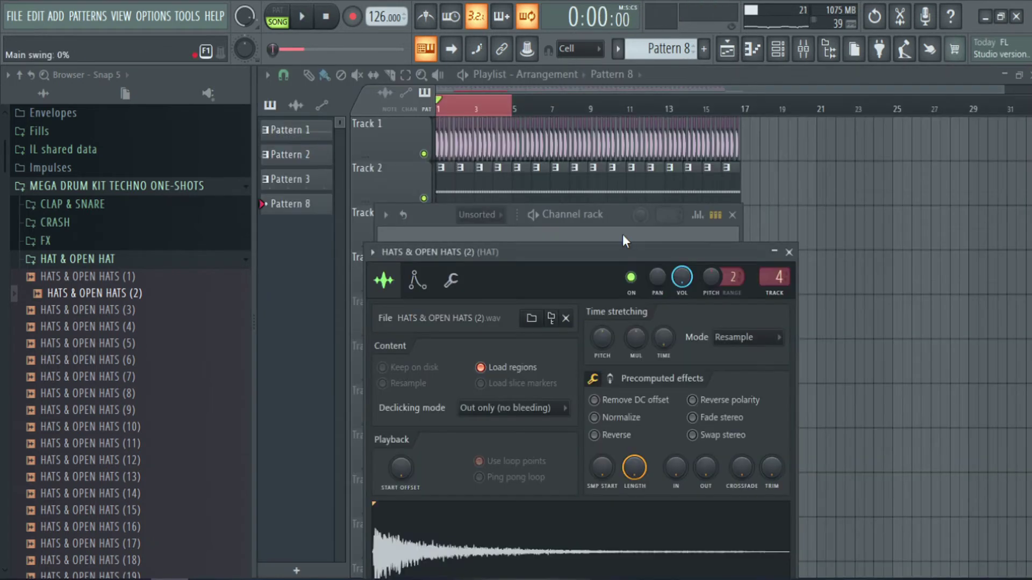
- Close the hat's sampler settings and adjust the HAT track's mixer level during playback
drag(659, 249, 688, 230)
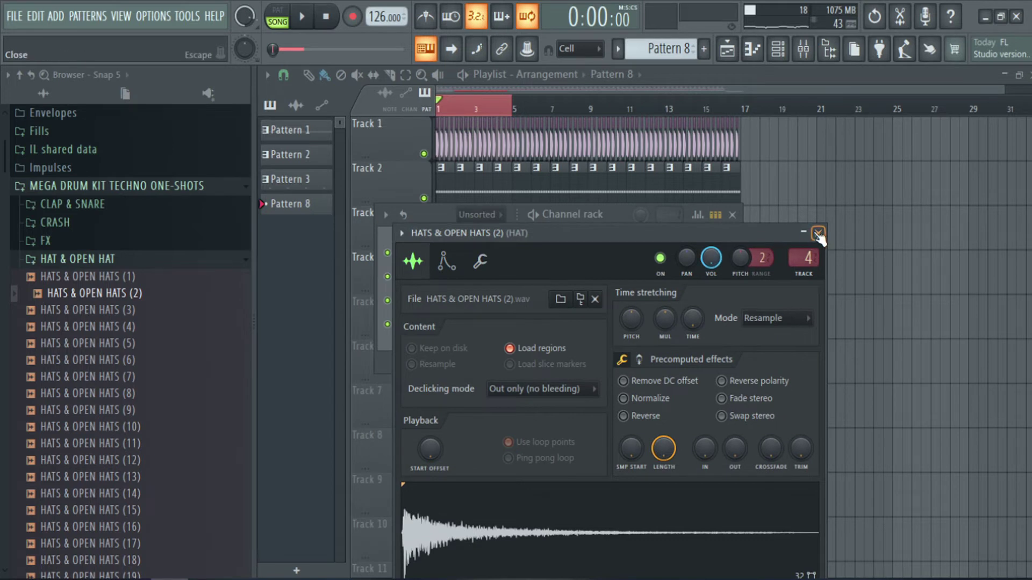
click(818, 233)
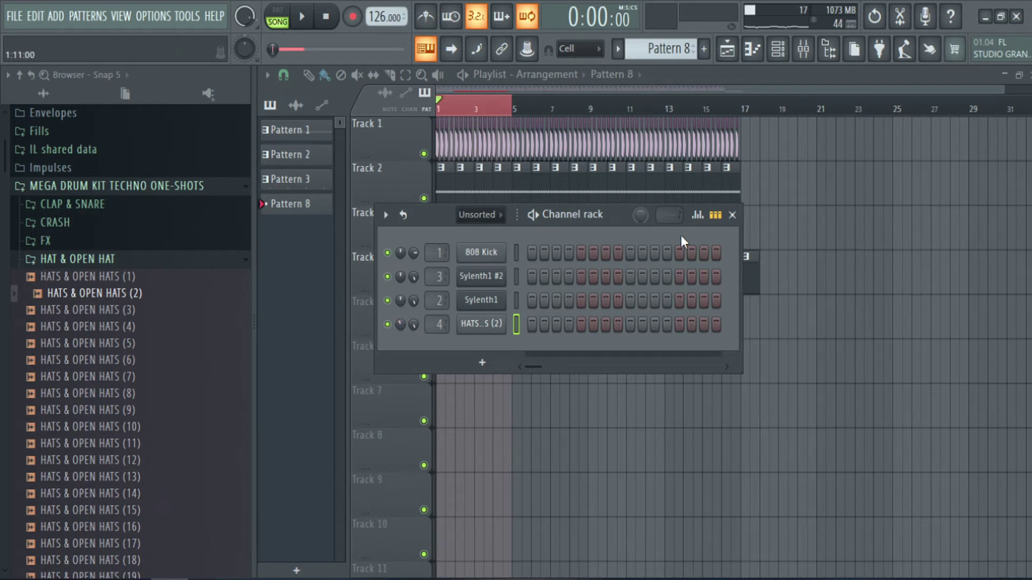
key(space)
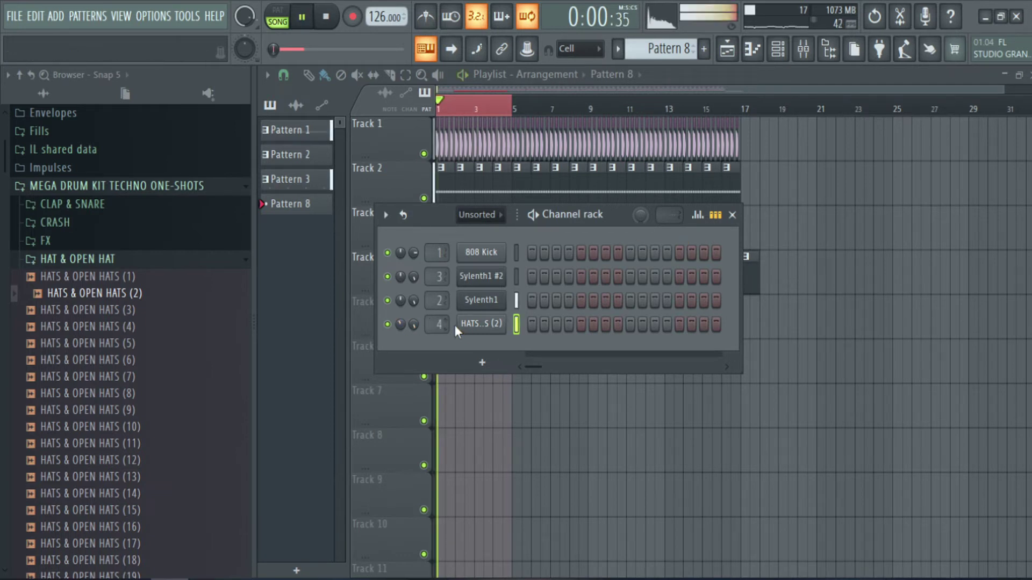
key(F9)
drag(352, 365, 353, 360)
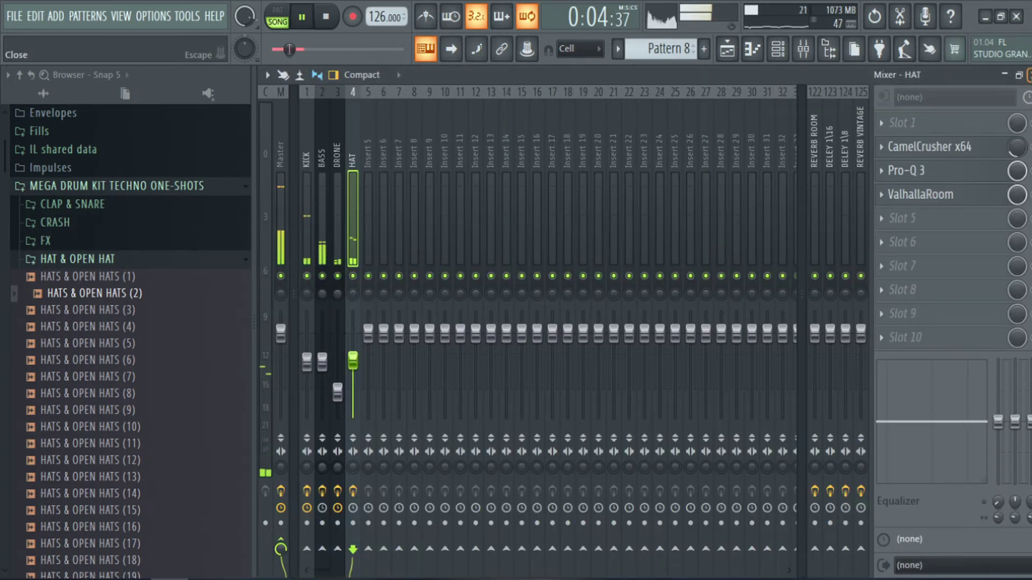
key(F9)
key(space)
drag(619, 219, 654, 206)
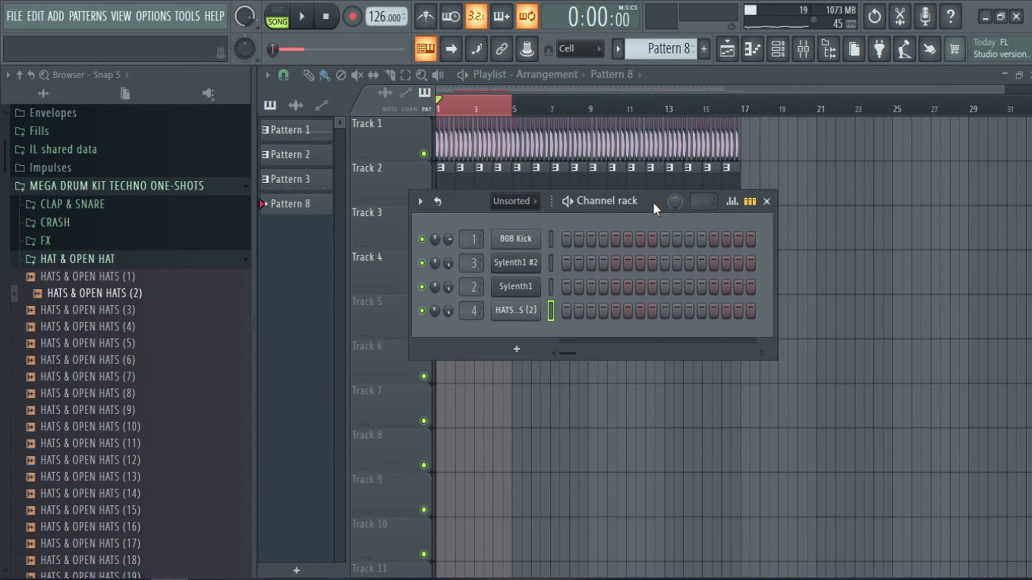
click(539, 317)
drag(711, 241, 716, 147)
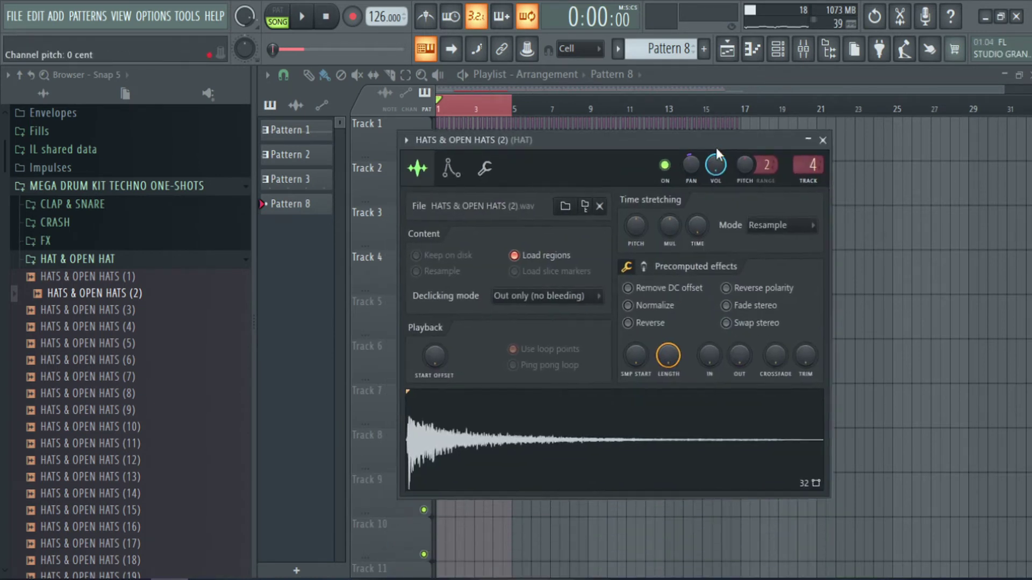
click(822, 141)
key(F6)
- Try all of Pattern 3's hat notes at A4 during playback, and settle on B4
double_click(483, 283)
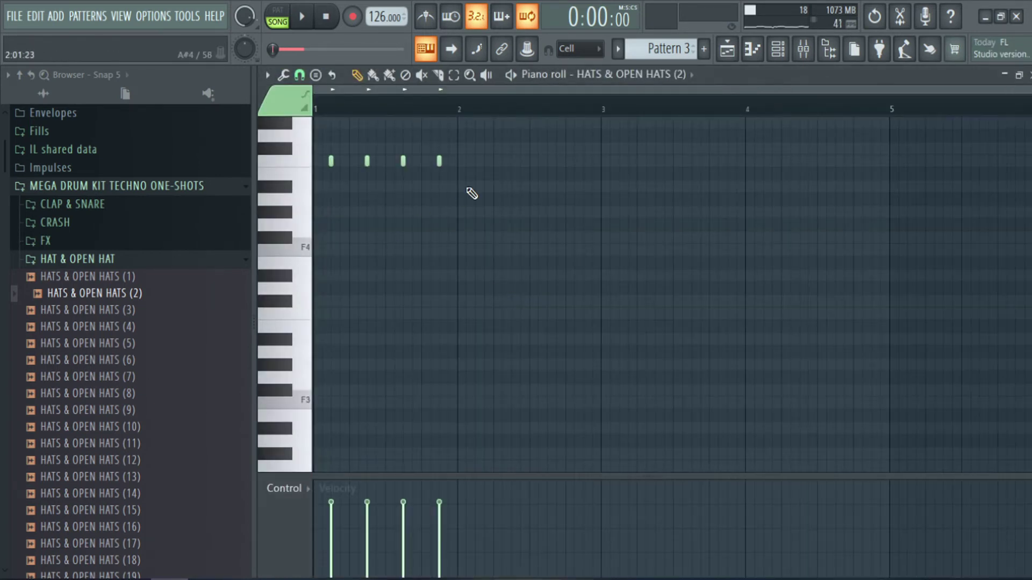
key(ctrl+a)
scroll(334, 167, up, 2)
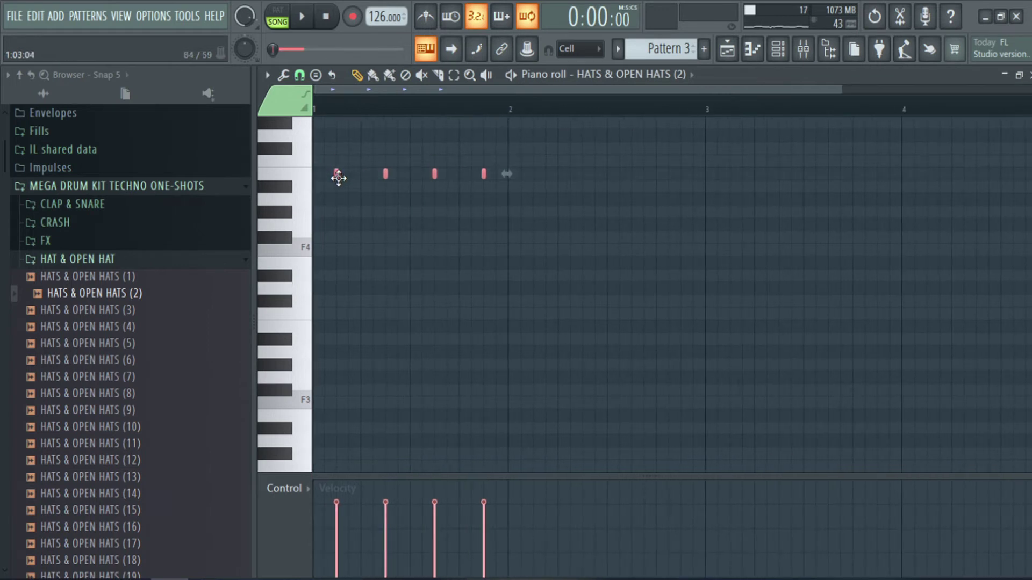
drag(334, 175, 339, 201)
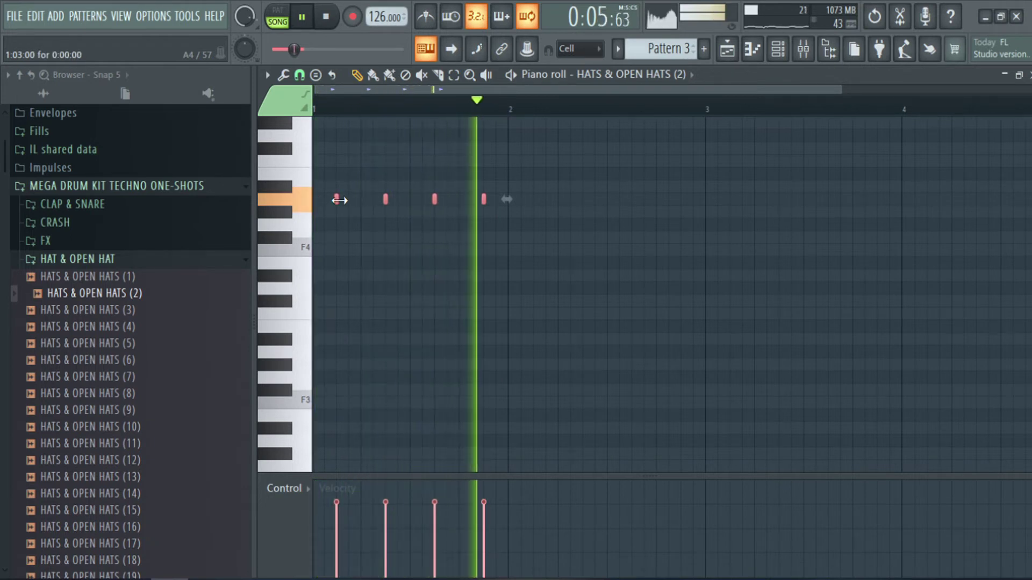
scroll(347, 309, up, 3)
mouse_move(338, 313)
mouse_down()
mouse_move(337, 235)
mouse_move(342, 297)
mouse_up()
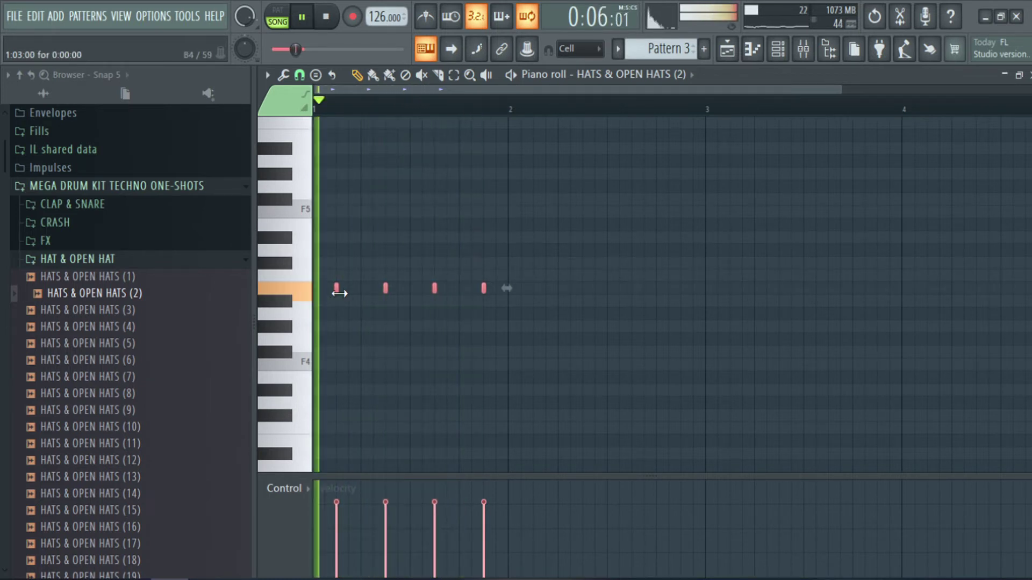
key(space)
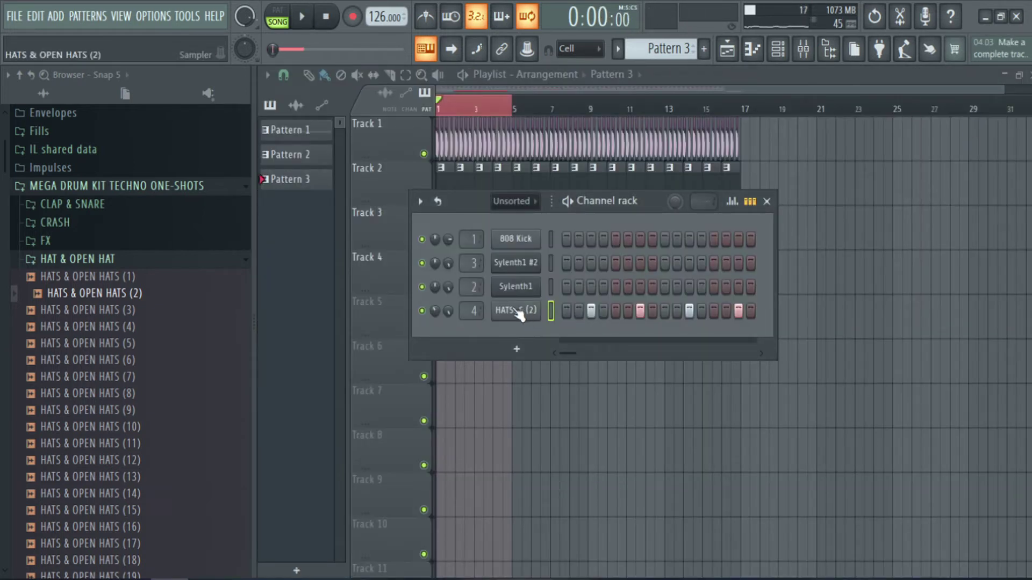
- Move ValhallaRoom down to effect slot 5 on the HAT track and browse the plugin list for the empty slot 4
key(F9)
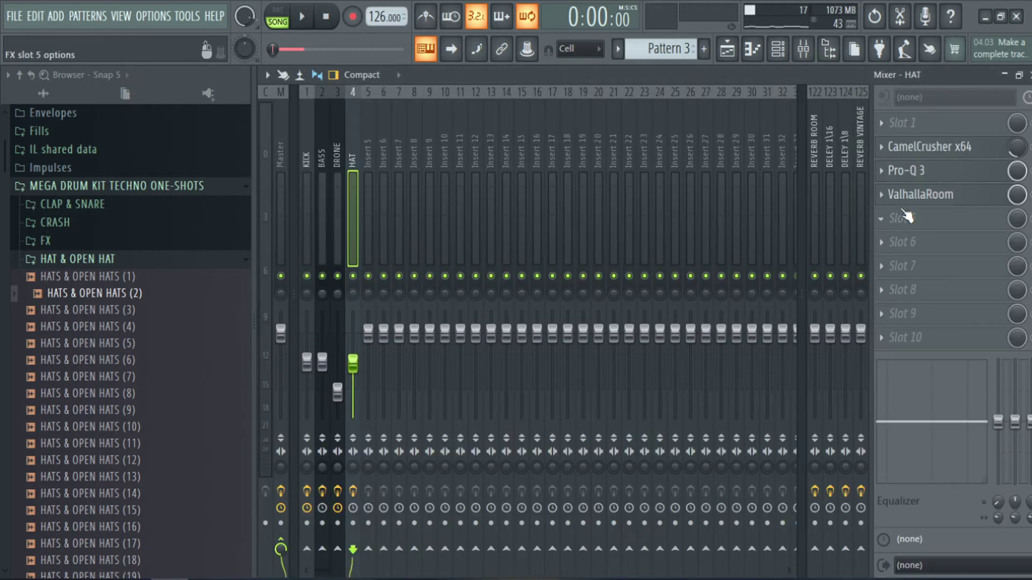
drag(908, 224, 908, 224)
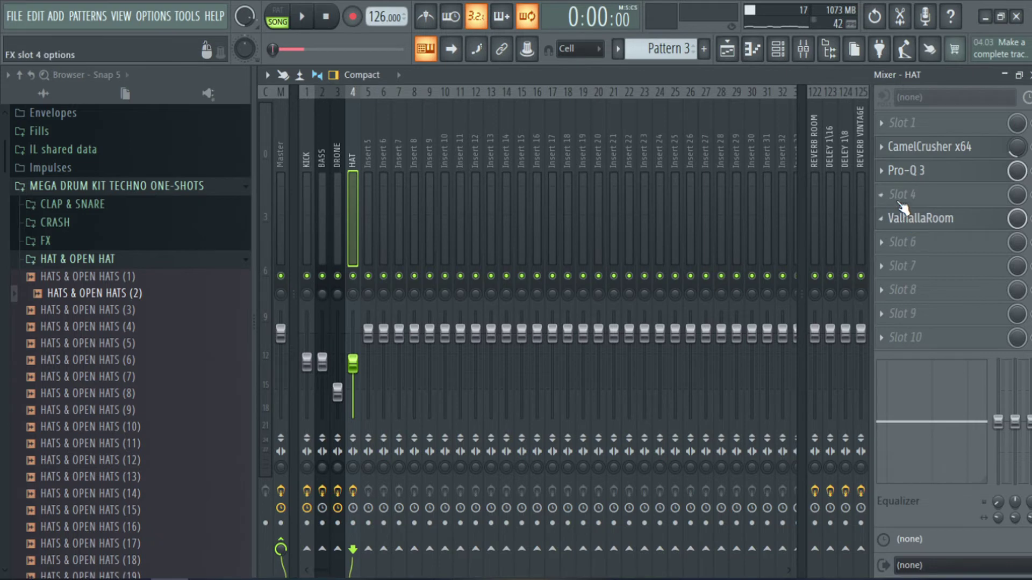
click(895, 196)
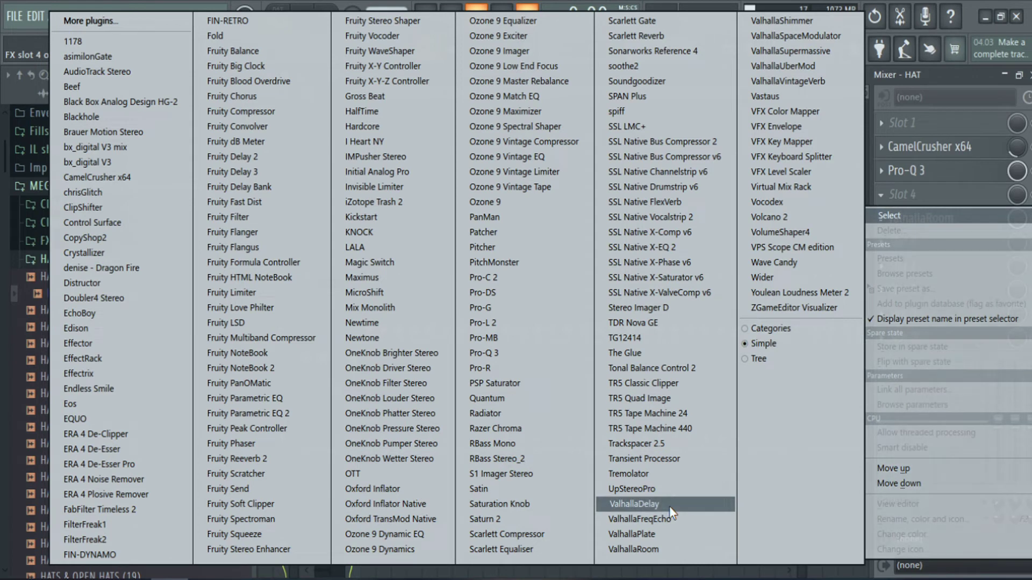
click(995, 93)
click(1030, 75)
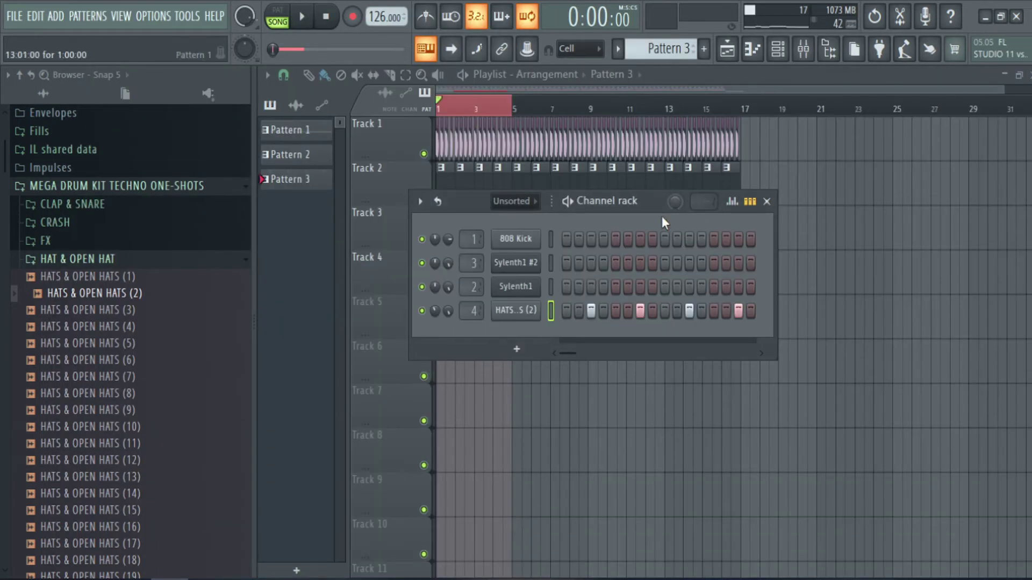
- Audition several samples in the HAT & OPEN HAT folder and look through its list for a replacement hat
drag(649, 207, 708, 206)
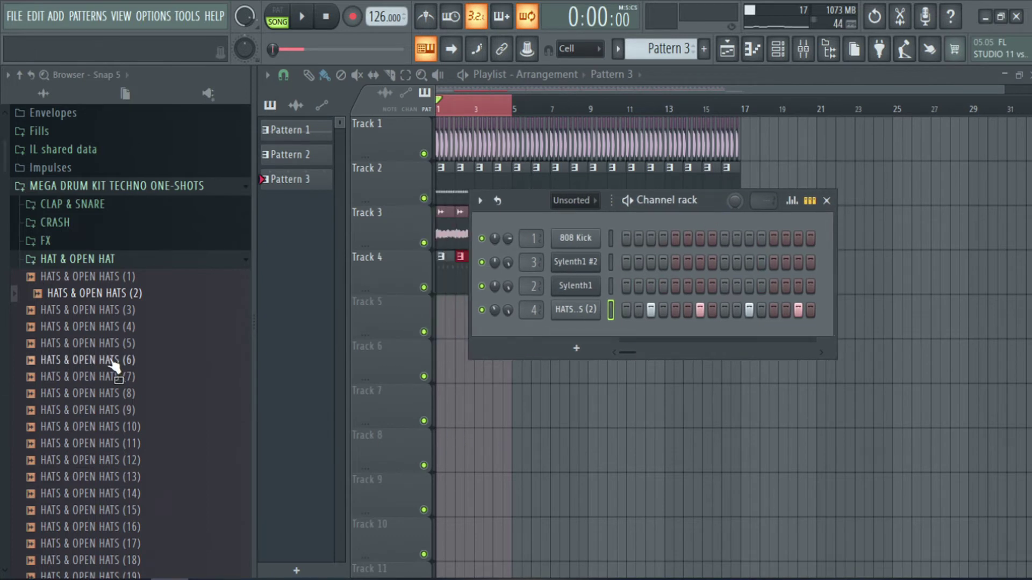
drag(114, 365, 142, 306)
click(150, 312)
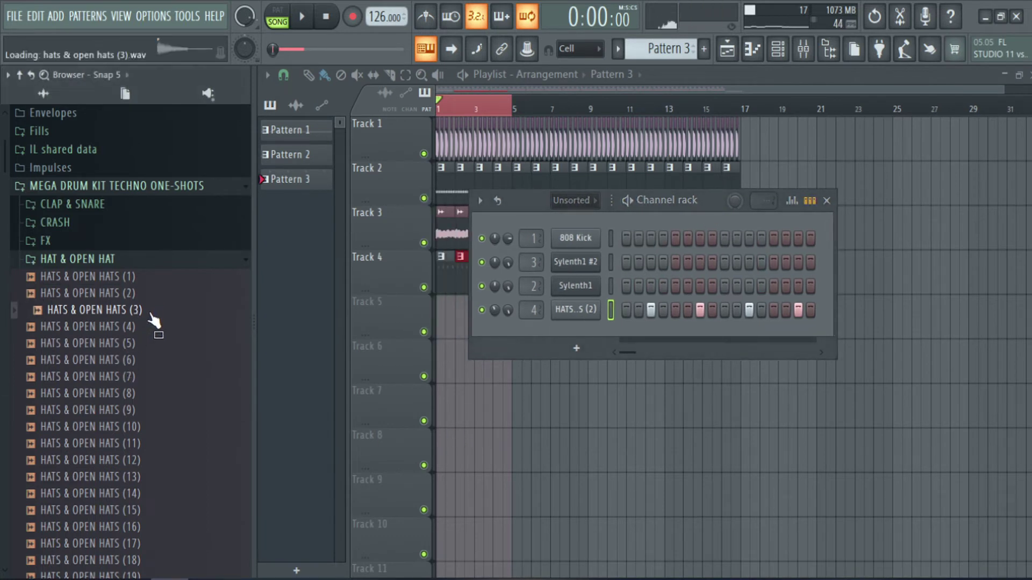
click(157, 328)
click(175, 359)
scroll(141, 328, down, 2)
scroll(140, 329, down, 20)
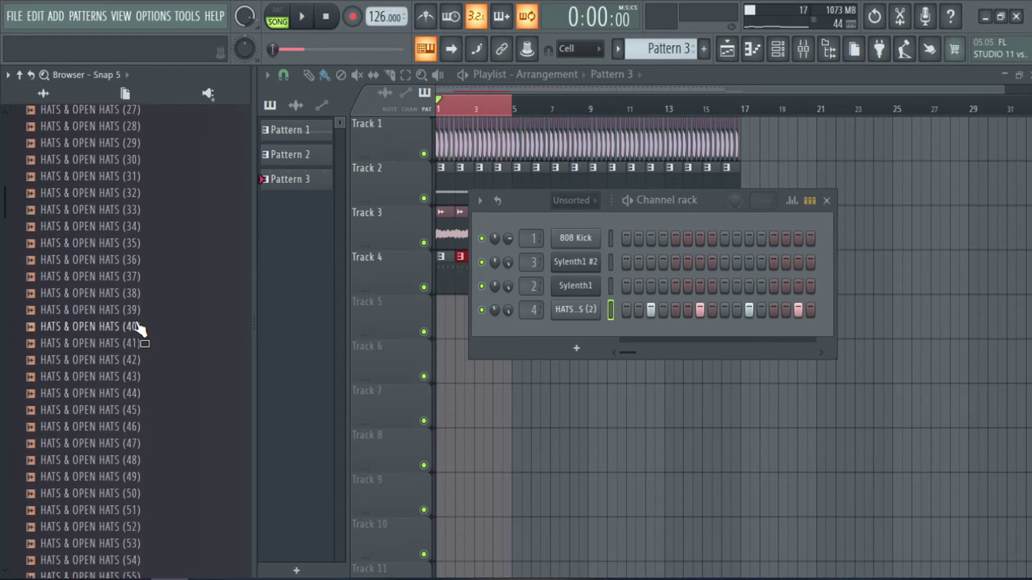
scroll(138, 322, down, 20)
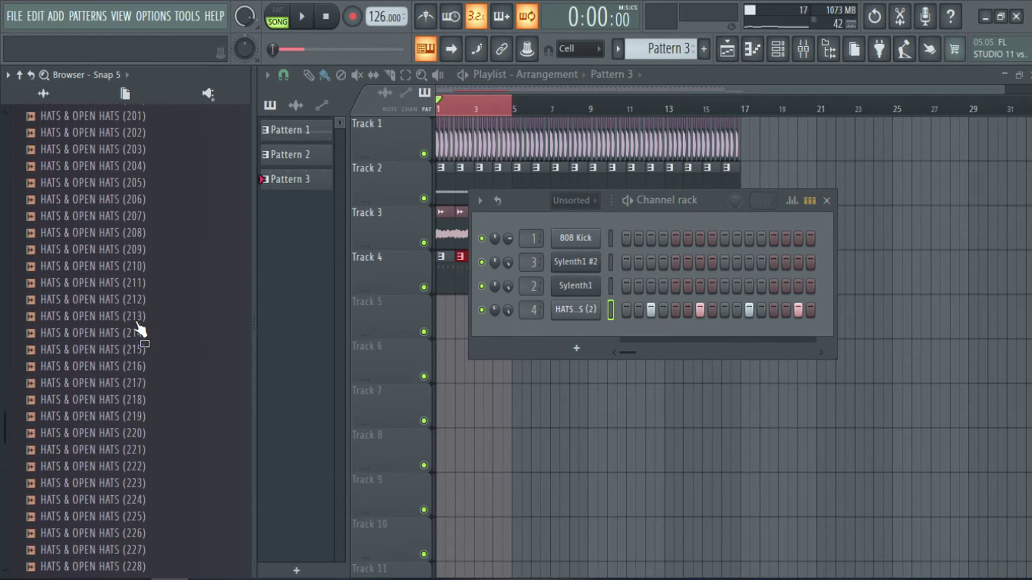
scroll(141, 329, down, 2)
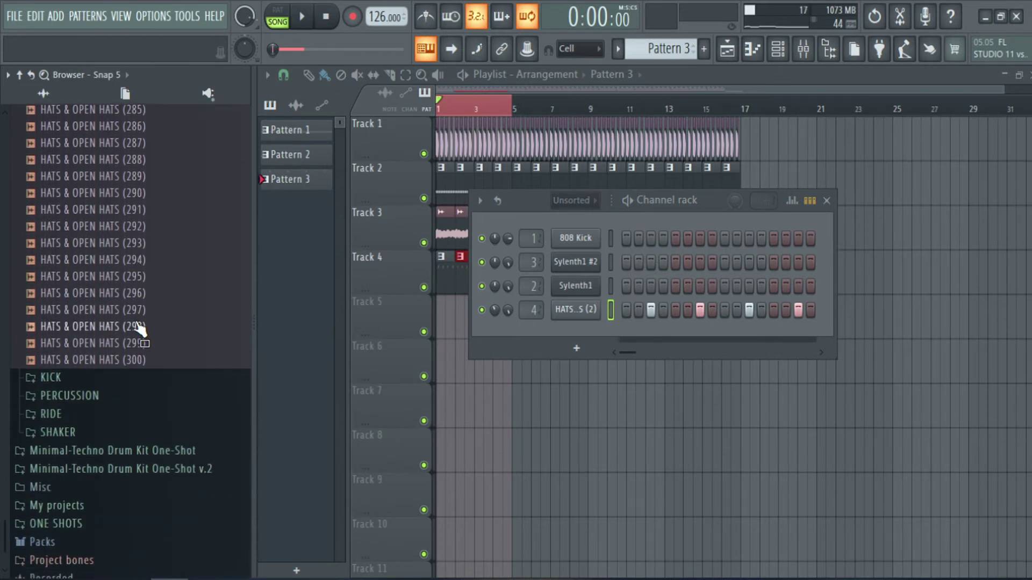
scroll(141, 329, up, 20)
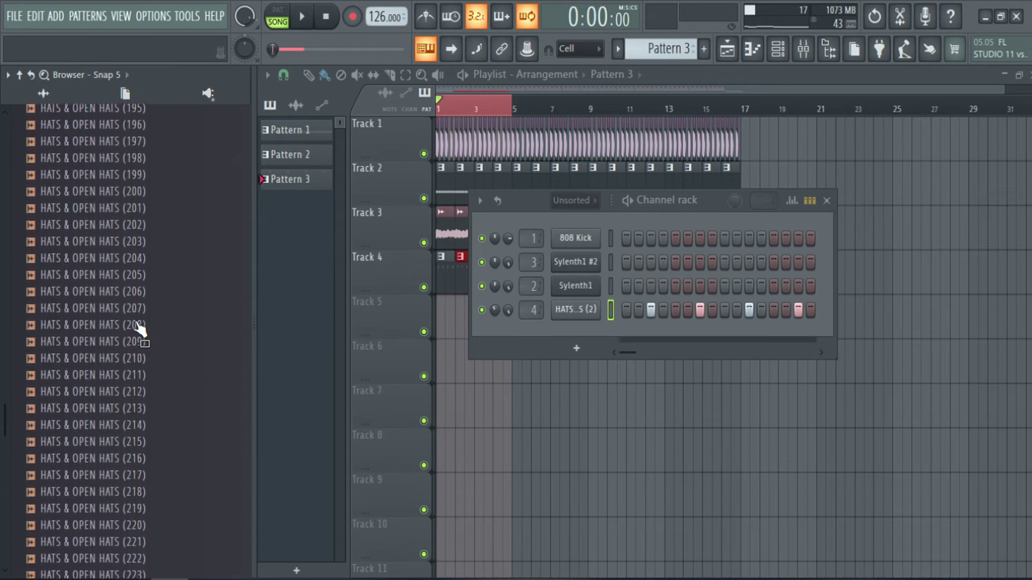
scroll(141, 329, up, 20)
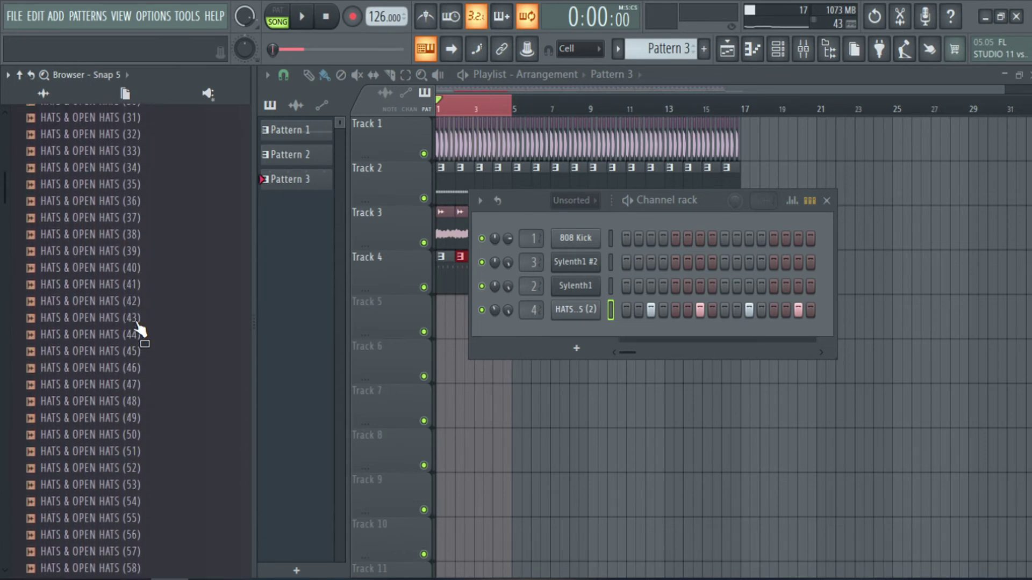
scroll(141, 329, up, 7)
click(81, 483)
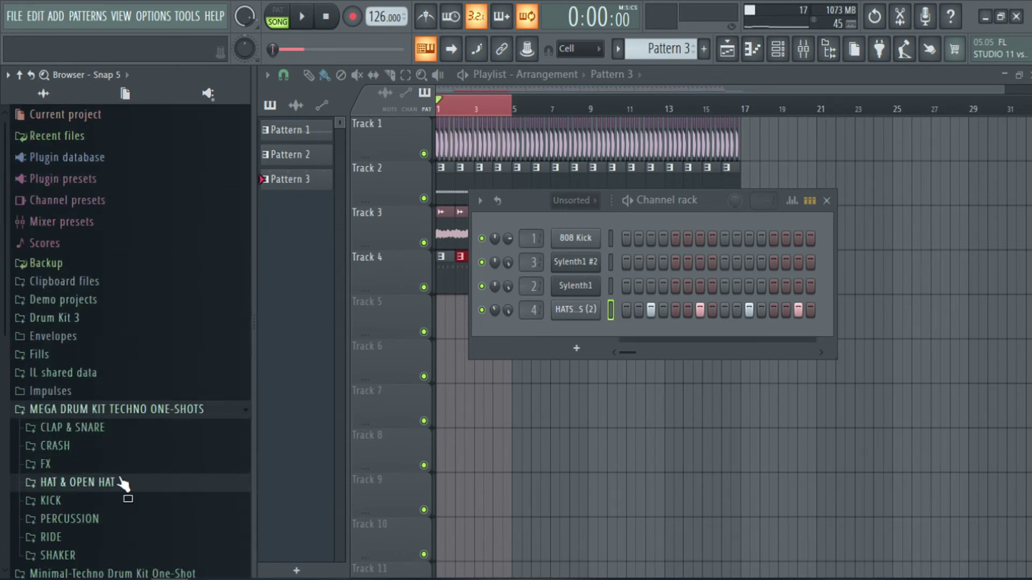
- Audition samples in the SHAKER folder and replace the hat channel's sample with SHAKER (21)
click(92, 550)
scroll(150, 484, down, 12)
click(135, 268)
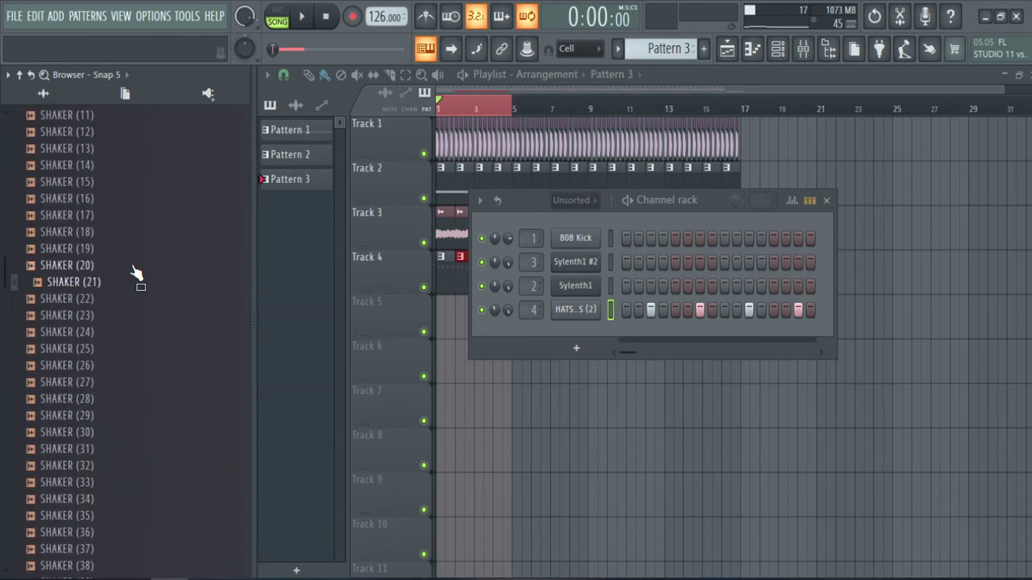
drag(147, 285, 583, 308)
drag(107, 285, 564, 310)
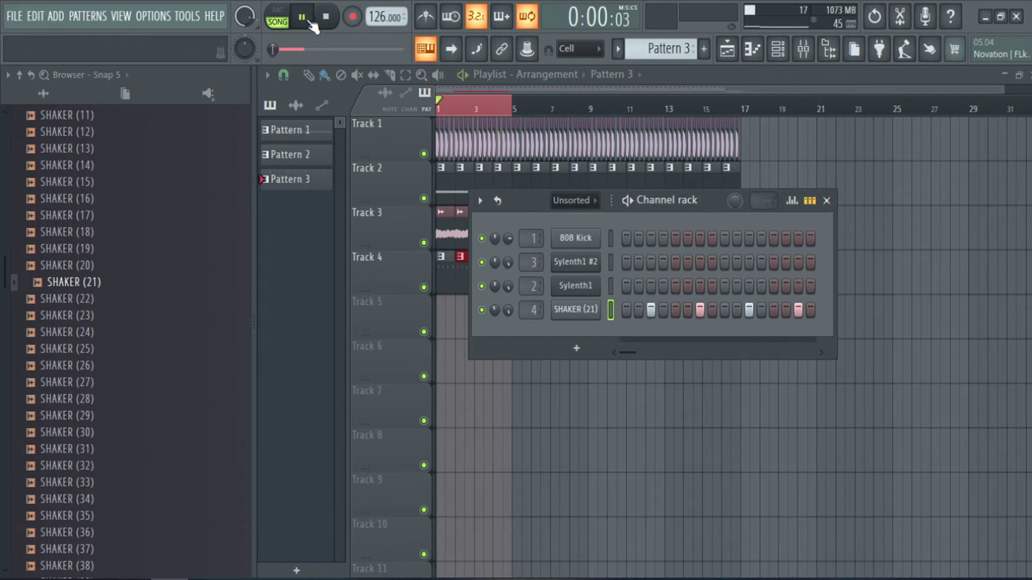
- Transpose all of the shaker's notes up three semitones to D5 during playback
right_click(597, 307)
click(643, 308)
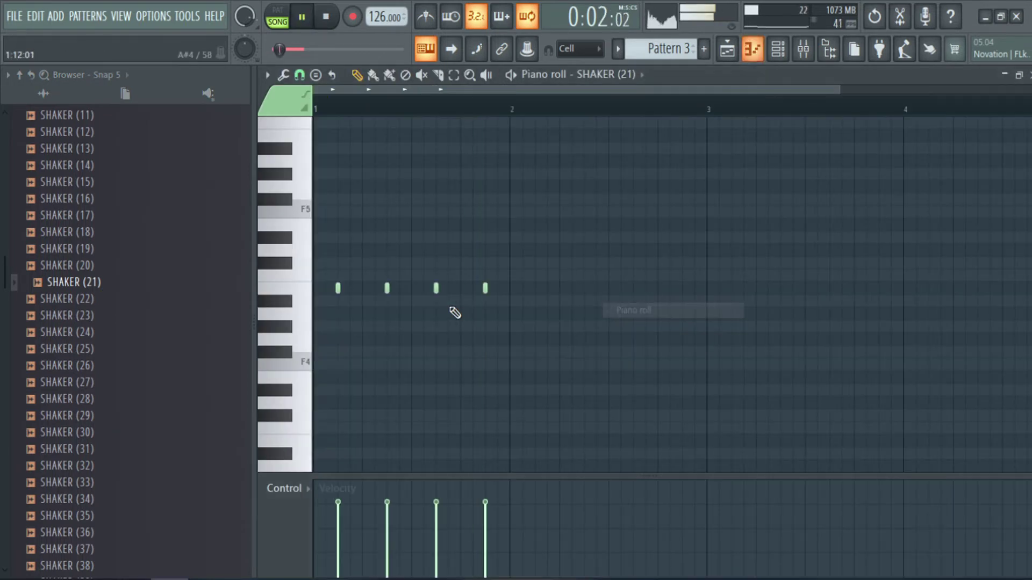
key(ctrl+a)
drag(339, 288, 341, 245)
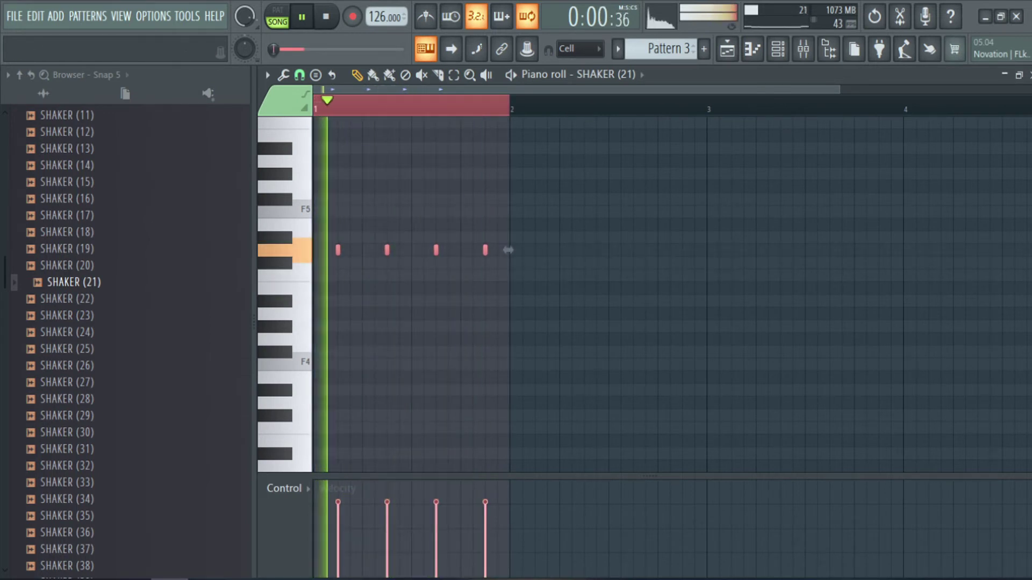
- Repeat the Pattern 3 clips on playlist Track 4 up to bar 17, with the stray Pattern 2 clip moved to bar 24
key(F5)
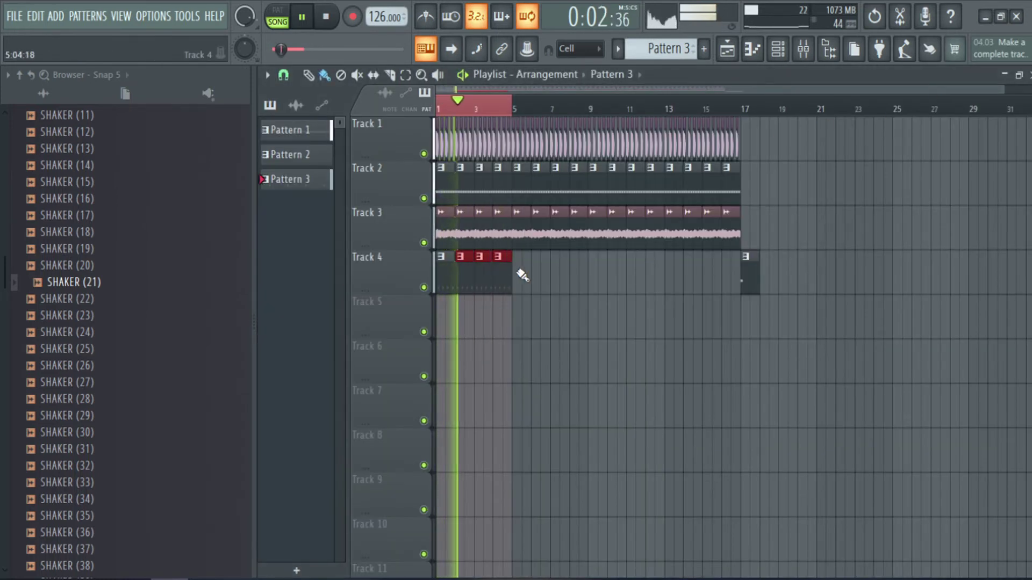
drag(519, 272, 884, 273)
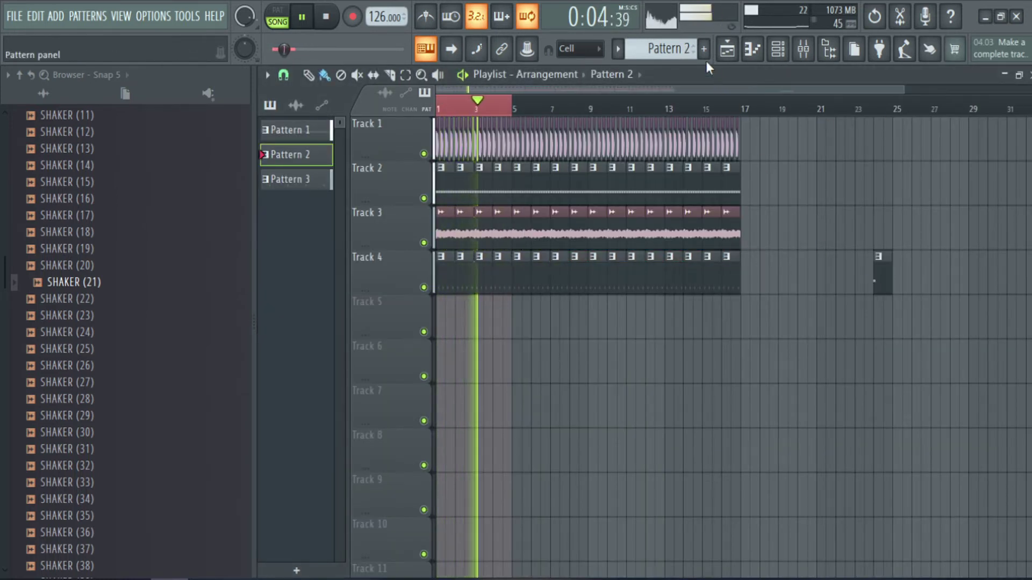
- Create a new pattern named HAT, place it at the start of playlist Track 5 and open it for editing
click(703, 49)
key(Return)
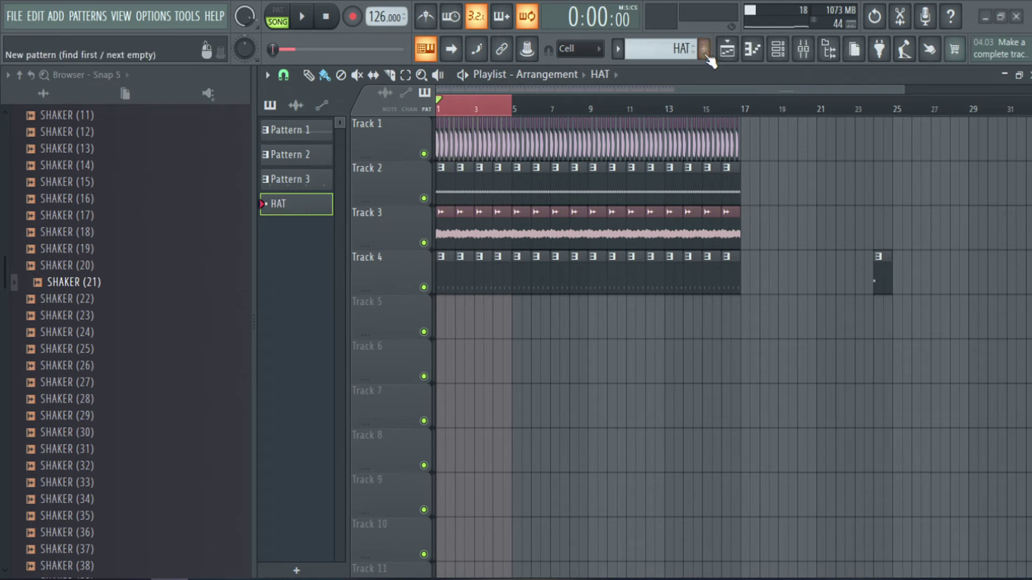
click(447, 323)
double_click(451, 321)
- Audition samples in the HAT & OPEN HAT folder and add HATS & OPEN HATS (9) as a new channel
scroll(190, 352, up, 7)
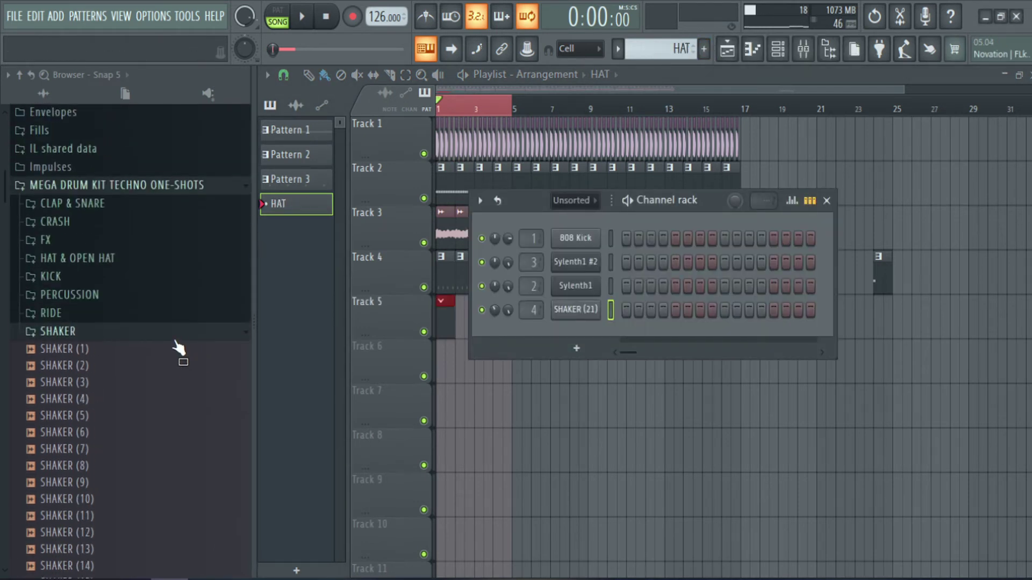
click(161, 331)
click(115, 259)
click(166, 327)
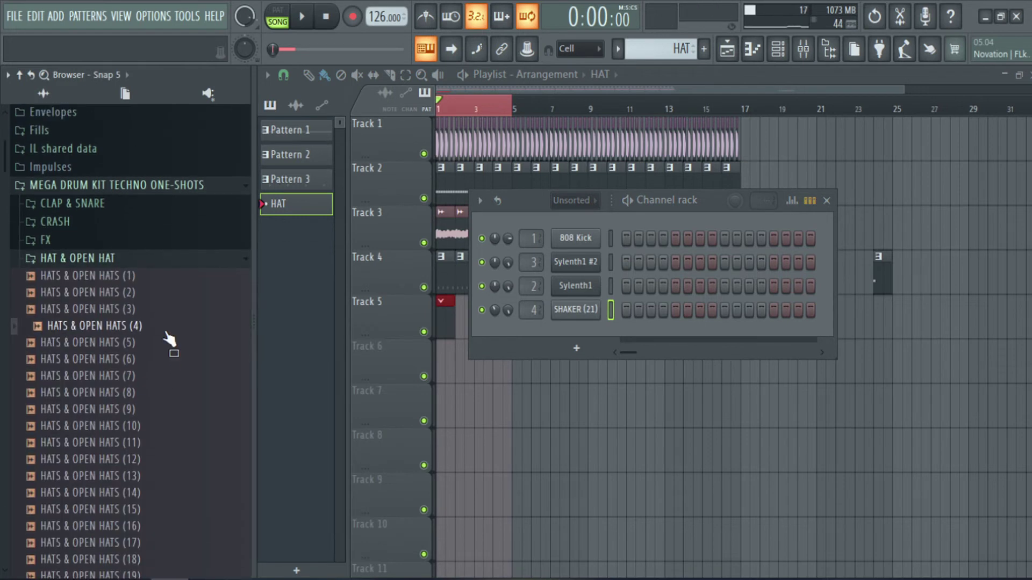
click(163, 313)
click(169, 342)
click(181, 359)
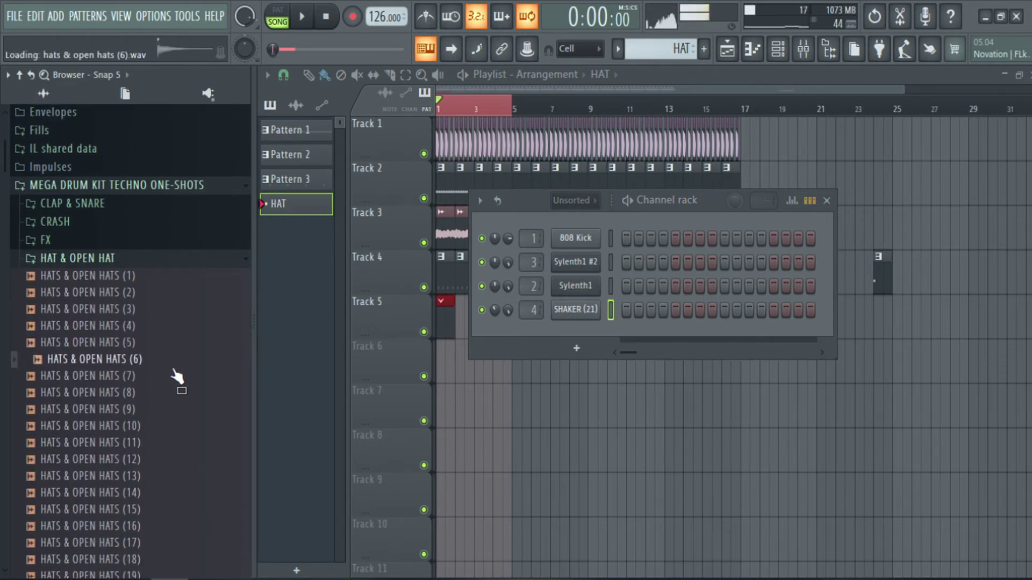
click(178, 375)
drag(189, 409, 628, 338)
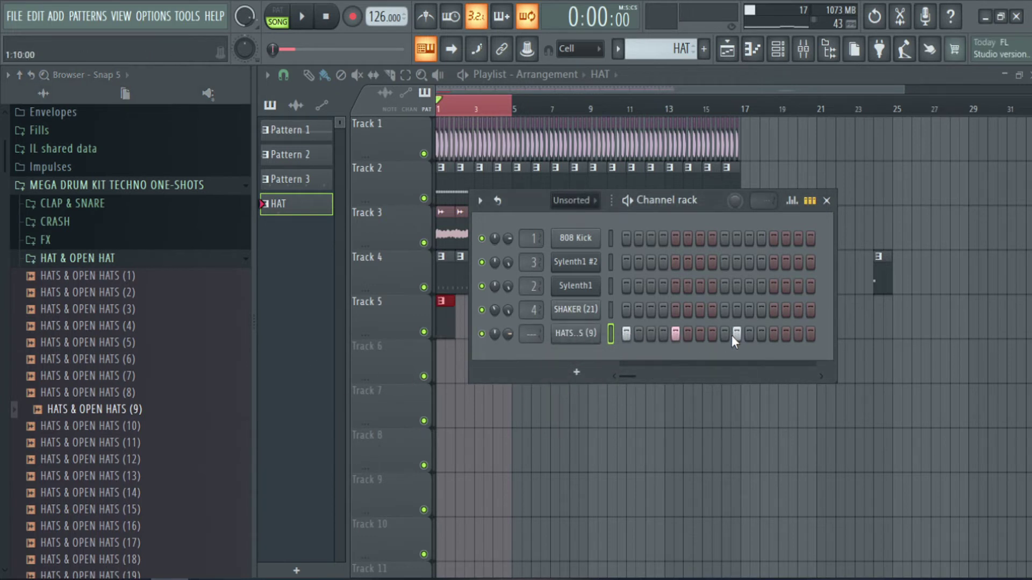
- Route the HATS & OPEN HATS (9) channel to free mixer track 5 and name that track HAT
click(590, 338)
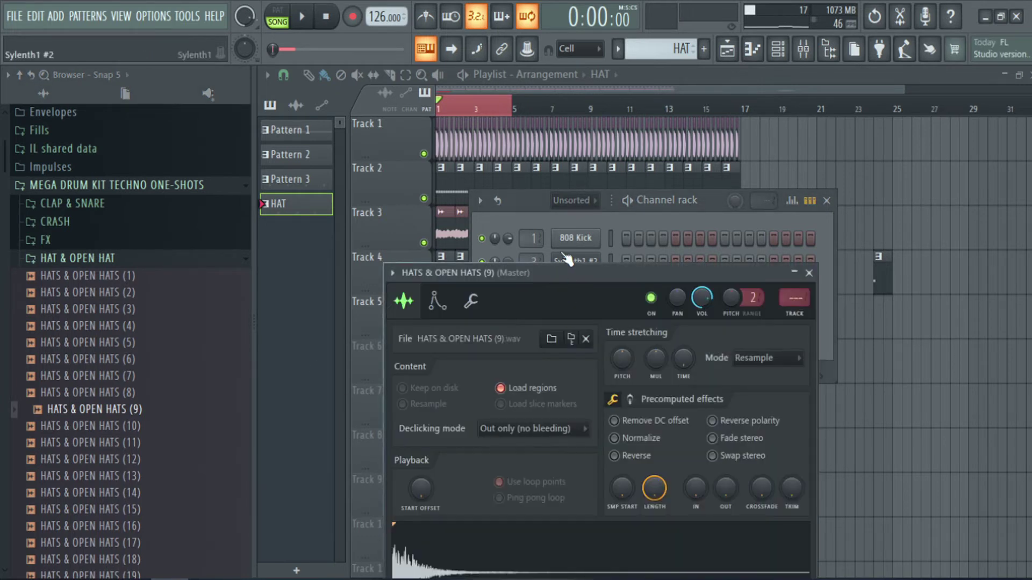
key(ctrl+l)
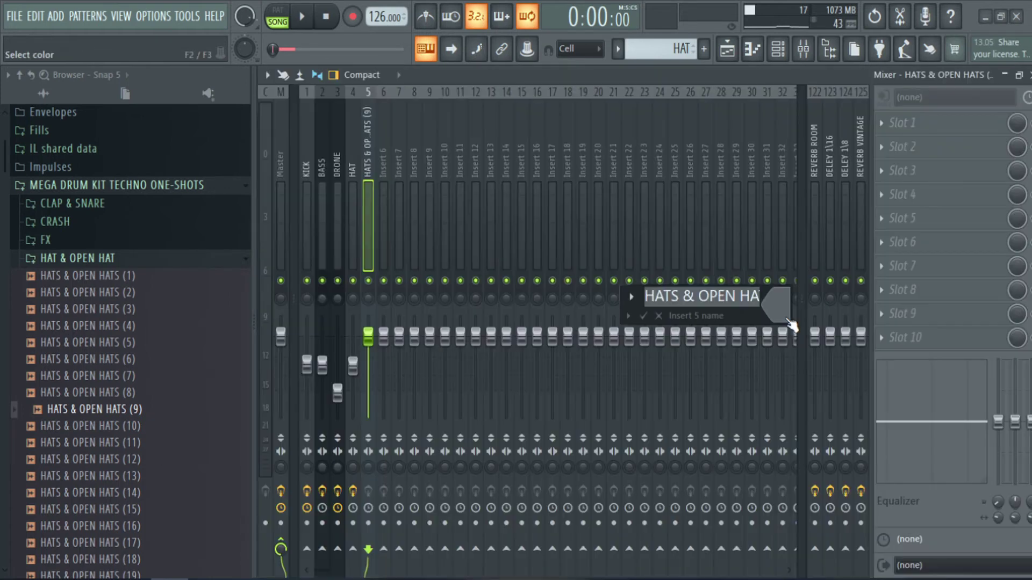
text(HAT)
key(Return)
- Rename mixer track 4 as SHAKER
click(356, 163)
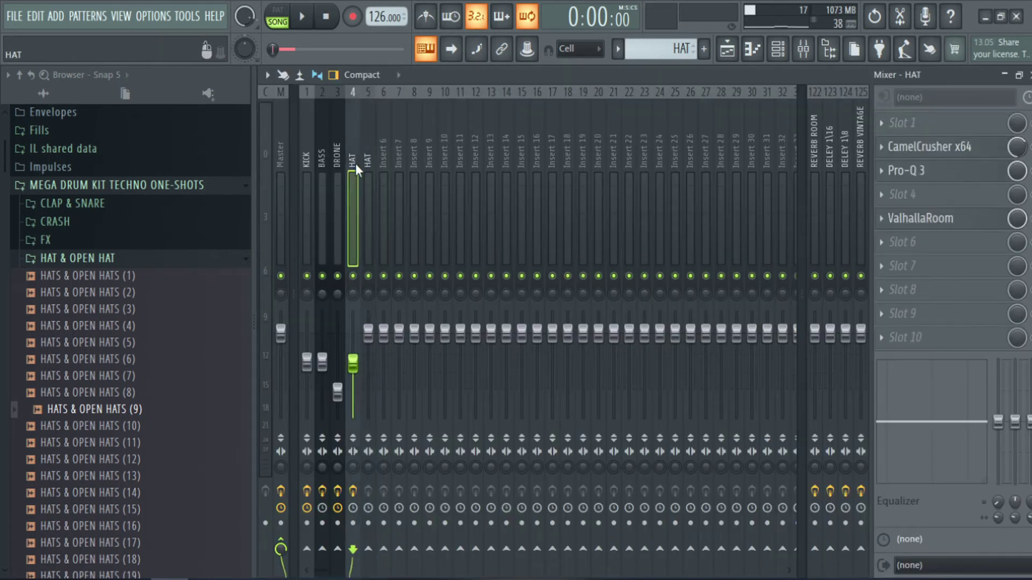
key(F2)
text(SHAKER)
key(Return)
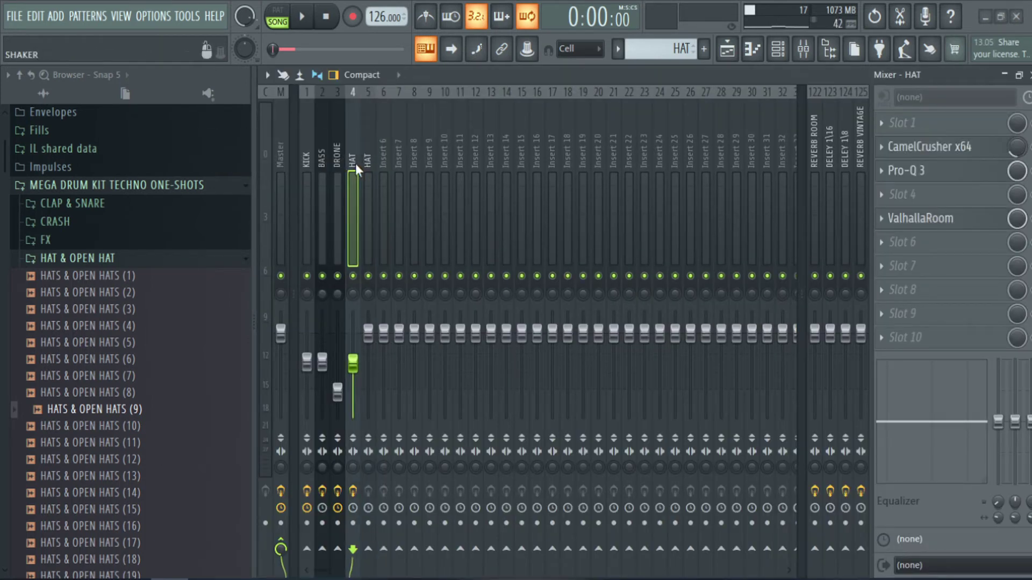
- Lower the HAT mixer track's volume to about 18% during playback
click(366, 162)
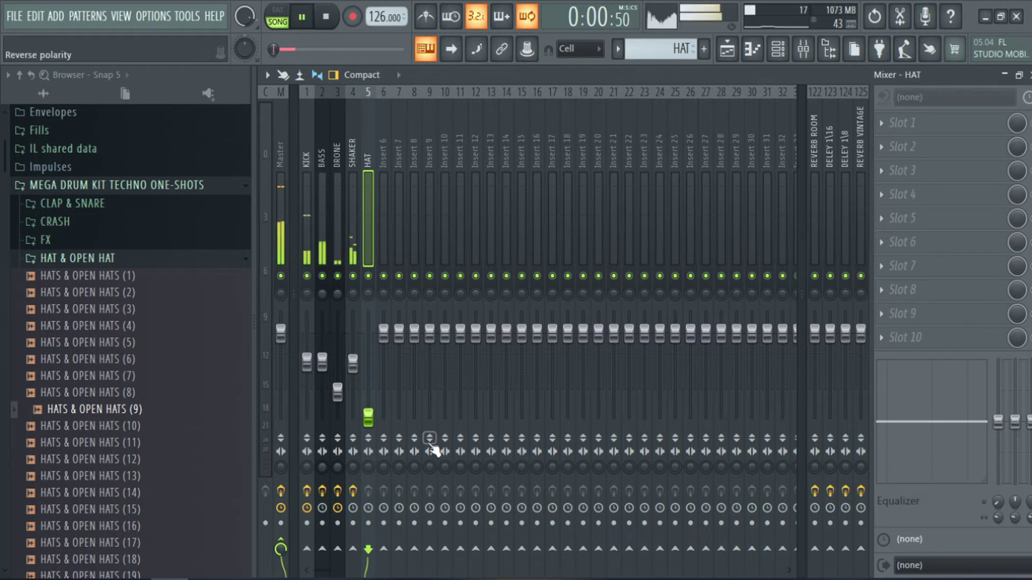
drag(368, 417, 368, 408)
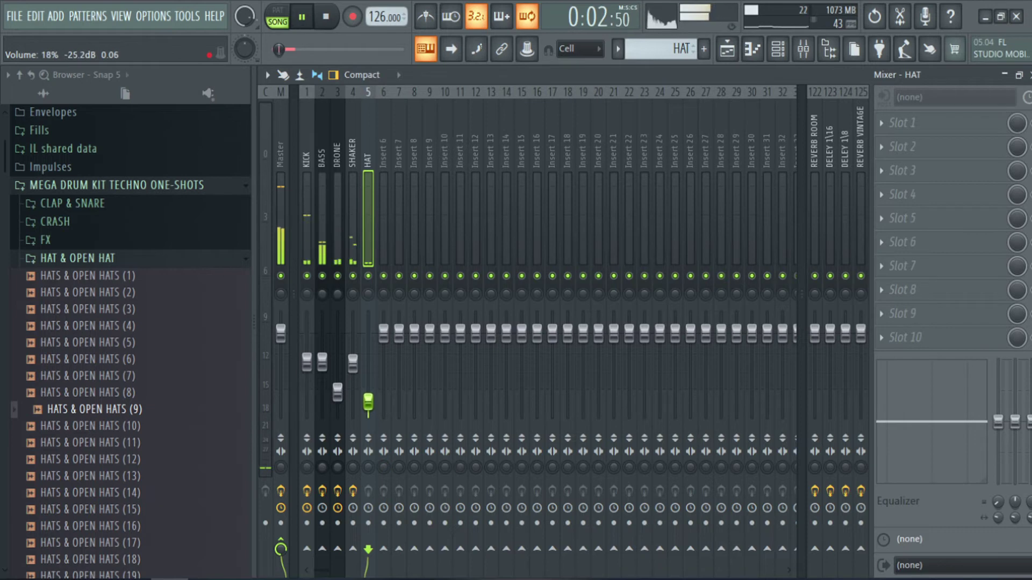
click(1030, 74)
- Repeat the HAT clip along playlist Track 5 and view the hat's notes in the piano roll
click(714, 205)
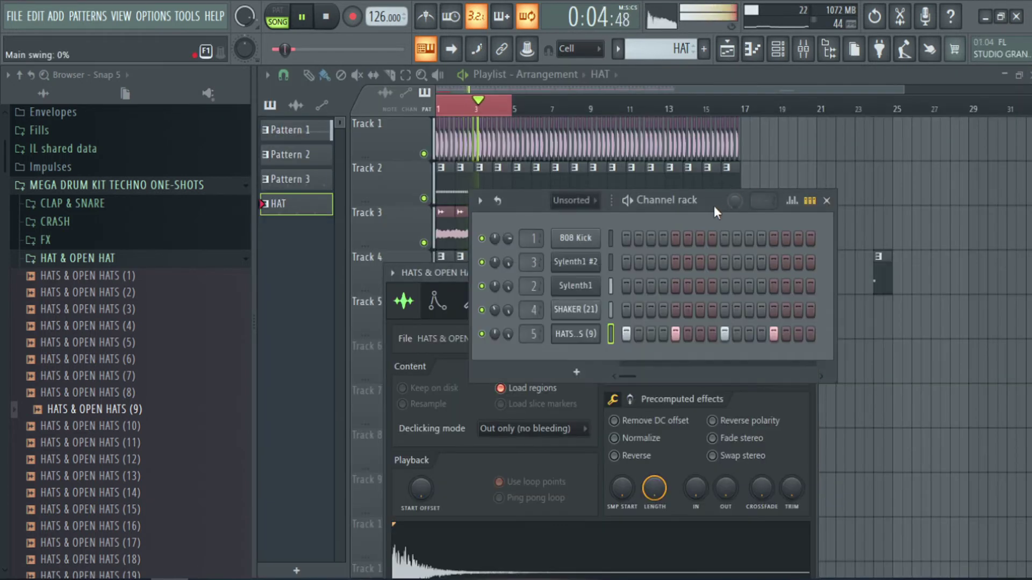
click(475, 90)
drag(455, 321, 728, 319)
click(465, 320)
double_click(669, 319)
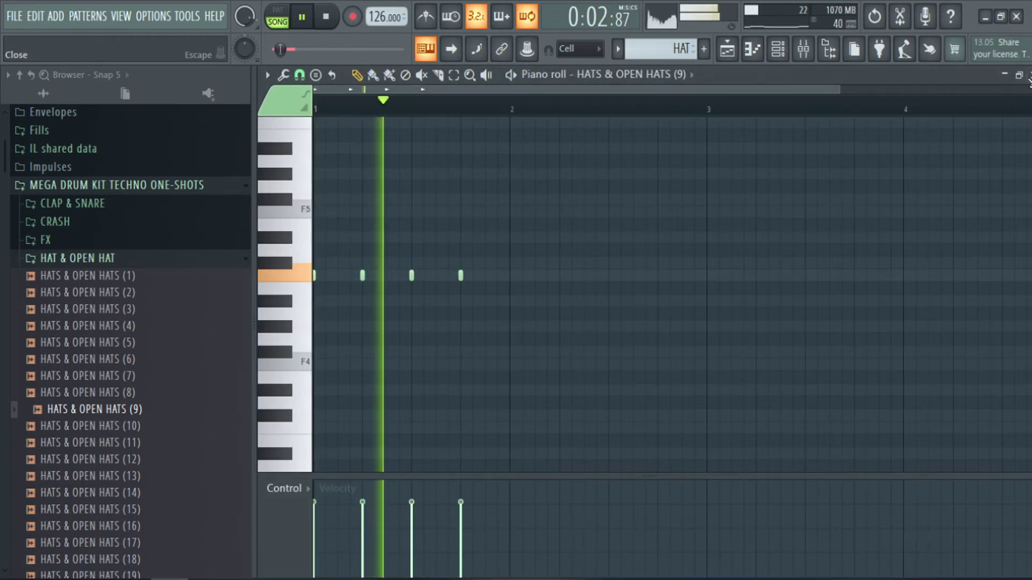
click(1029, 75)
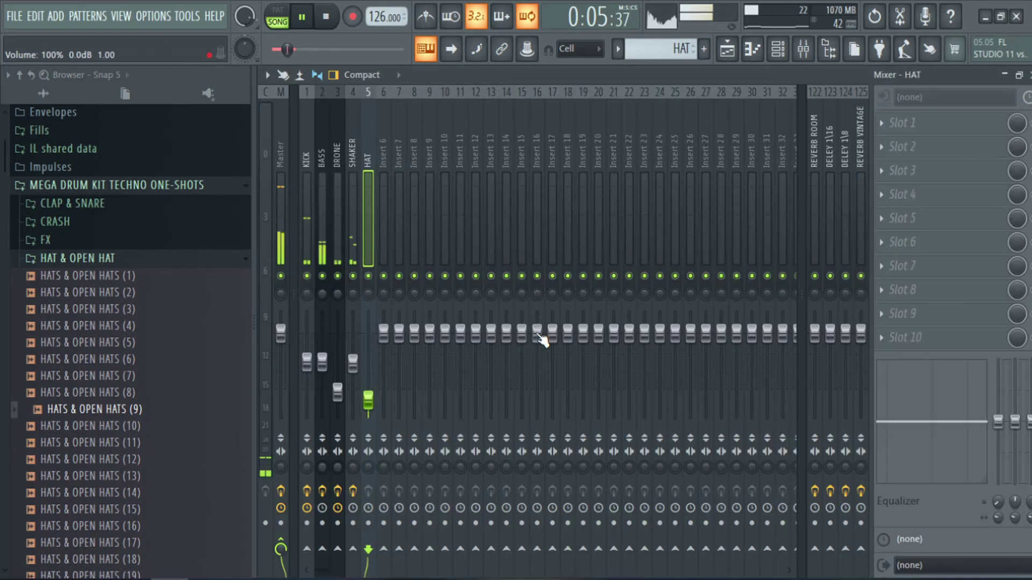
- Restart playback, go to the shaker channel's mixer track and adjust its Pro-Q 3 equalizer
click(533, 333)
key(F9)
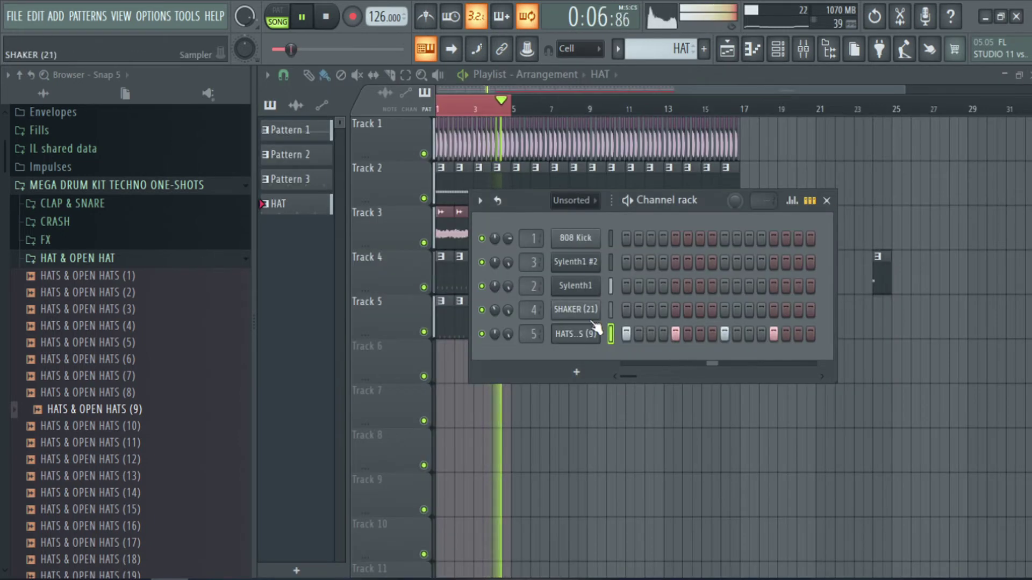
key(space)
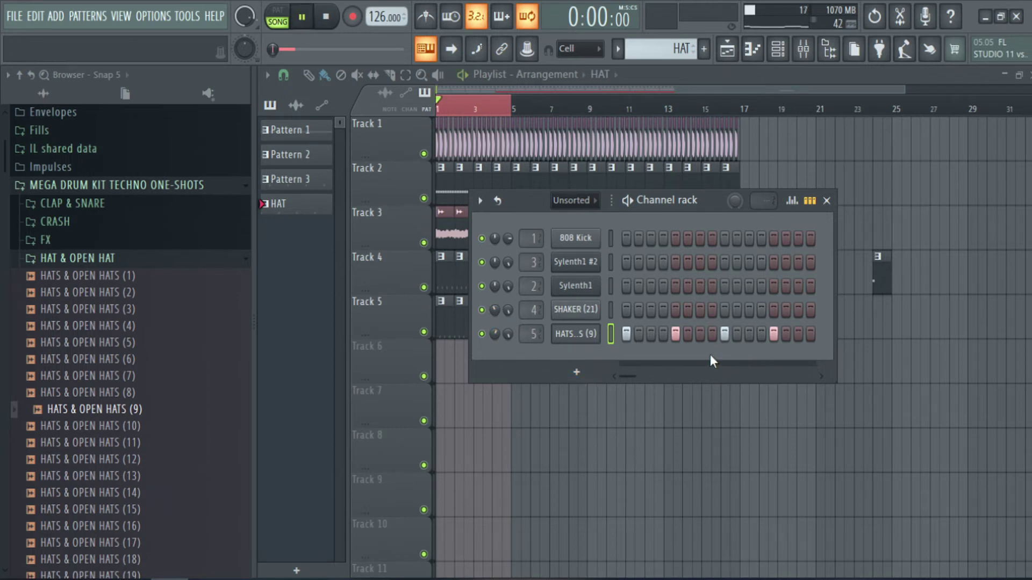
click(559, 311)
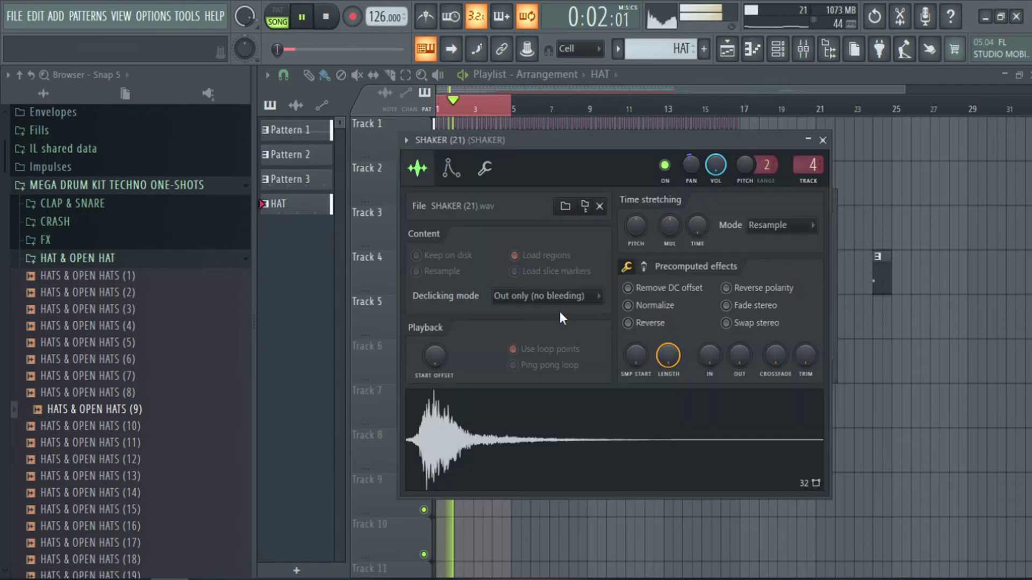
click(814, 166)
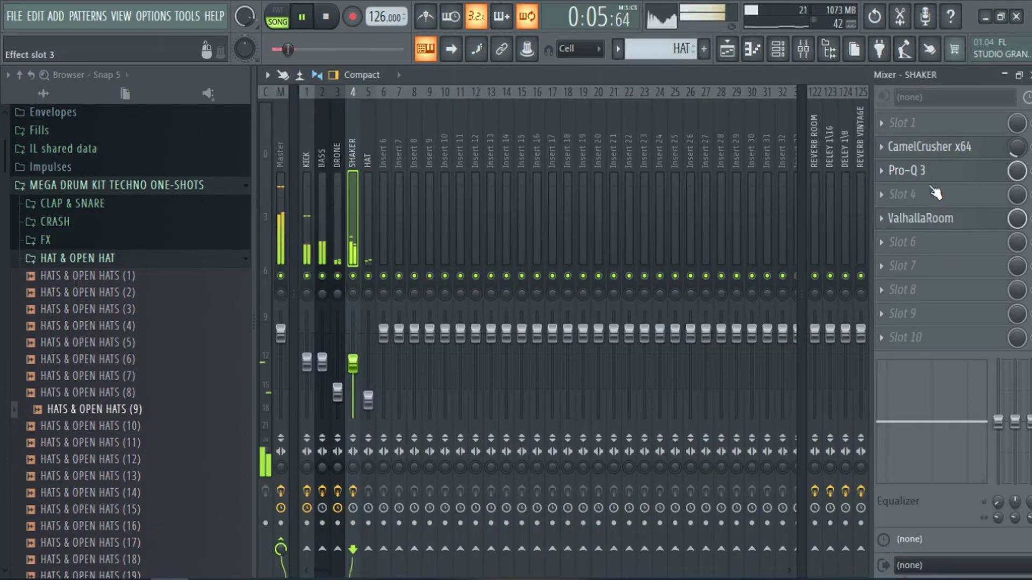
click(914, 170)
mouse_move(791, 253)
mouse_down()
mouse_move(791, 266)
mouse_move(791, 257)
mouse_up()
- Set the shaker's ValhallaRoom reverb to a mix of about 10.1% and a decay of about 0.12 s
click(979, 218)
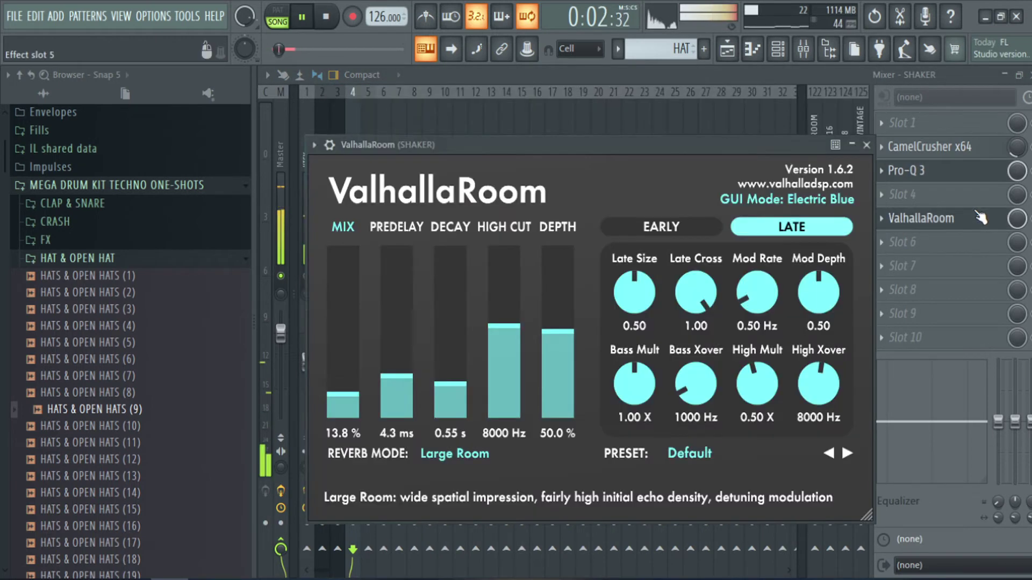
drag(353, 395, 352, 394)
drag(457, 395, 460, 403)
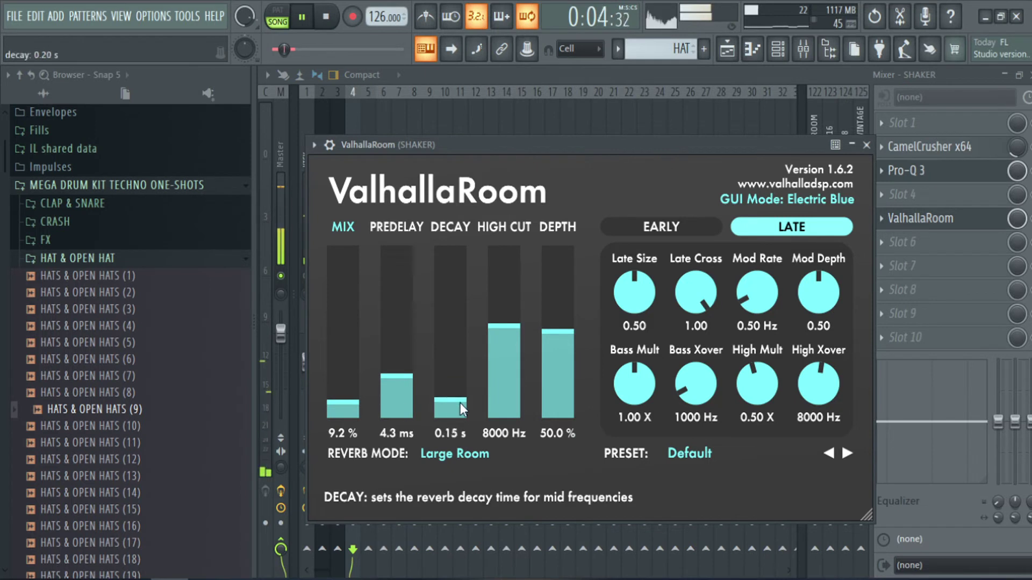
drag(357, 400, 349, 401)
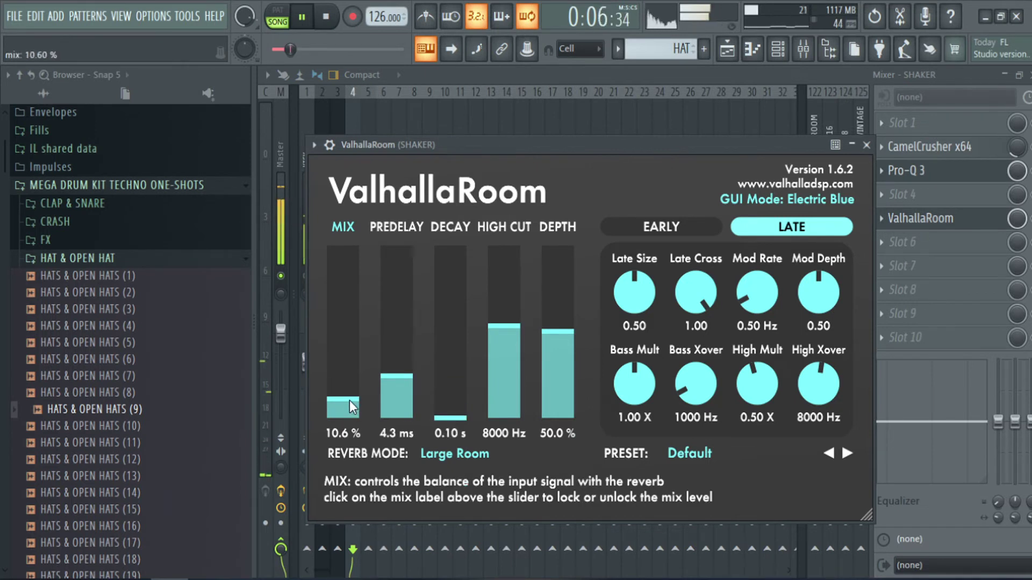
drag(456, 411, 457, 405)
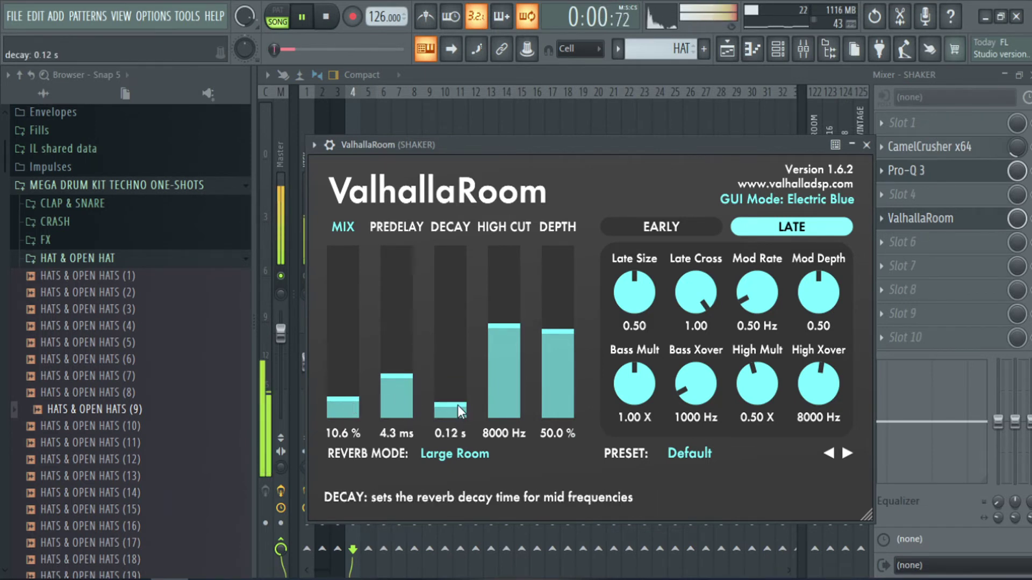
drag(344, 402, 344, 401)
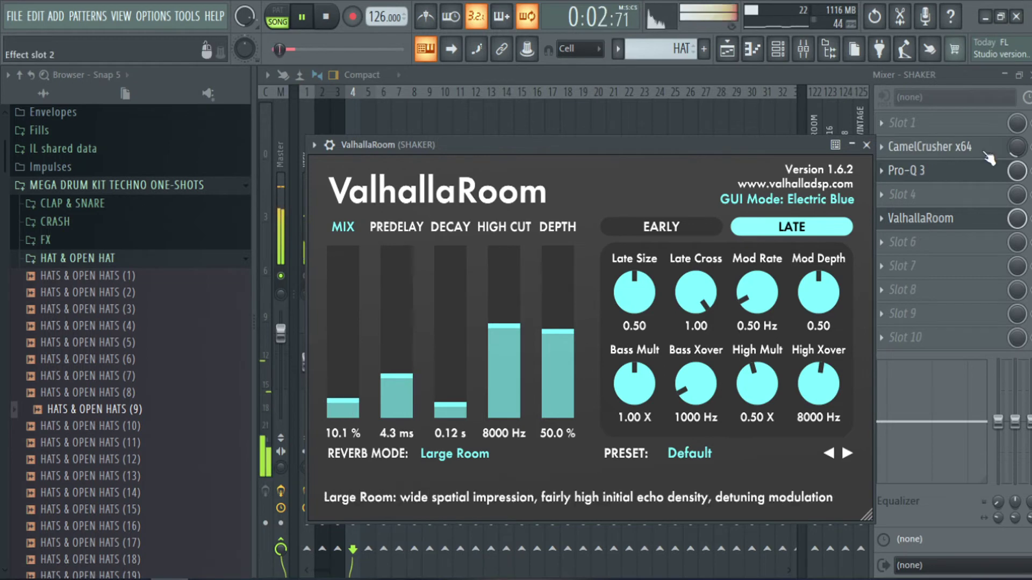
- Set the mix level of CamelCrusher on the SHAKER track to 9% and check the plugin's settings
drag(1016, 147, 1016, 161)
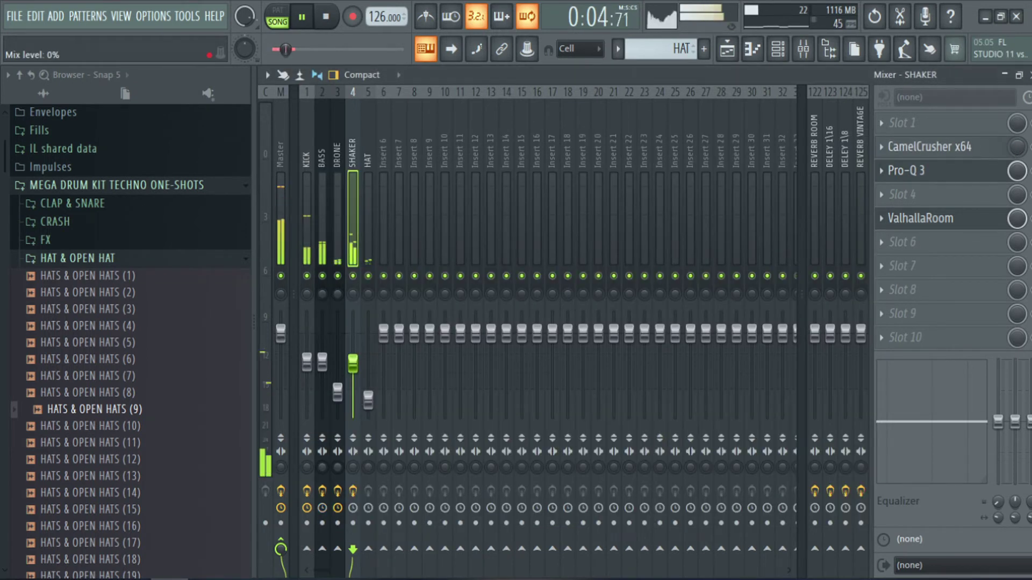
drag(1016, 147, 1016, 146)
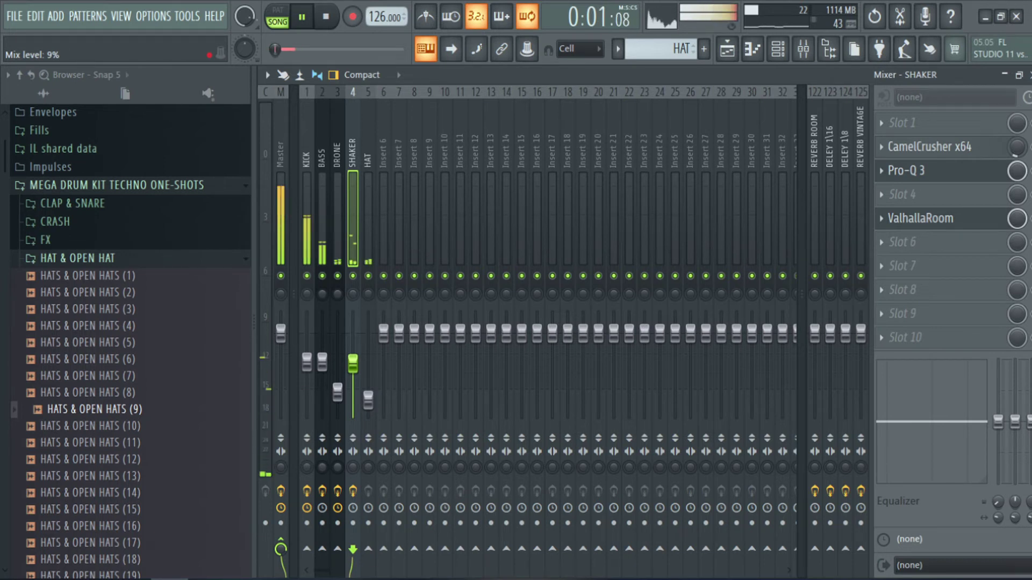
click(987, 146)
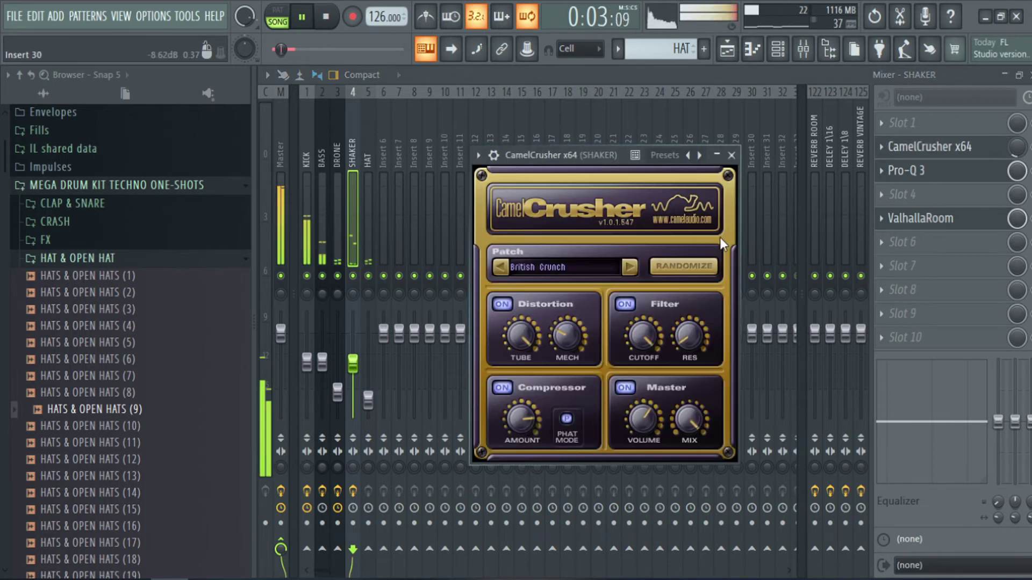
click(731, 154)
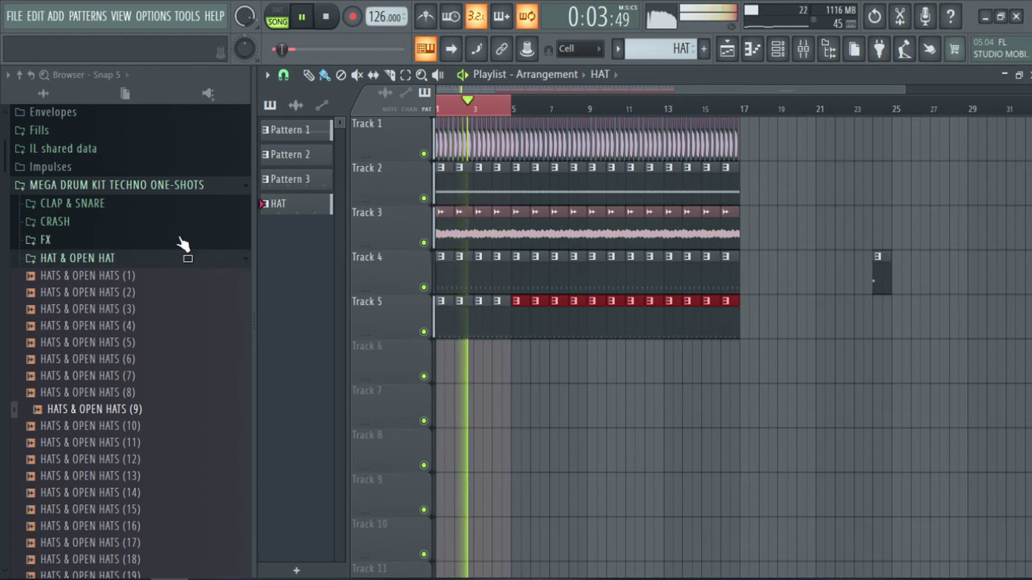
- Open the drum kit's CLAP & SNARE folder, audition CLAP & SNARE (2) and stop playback
click(179, 261)
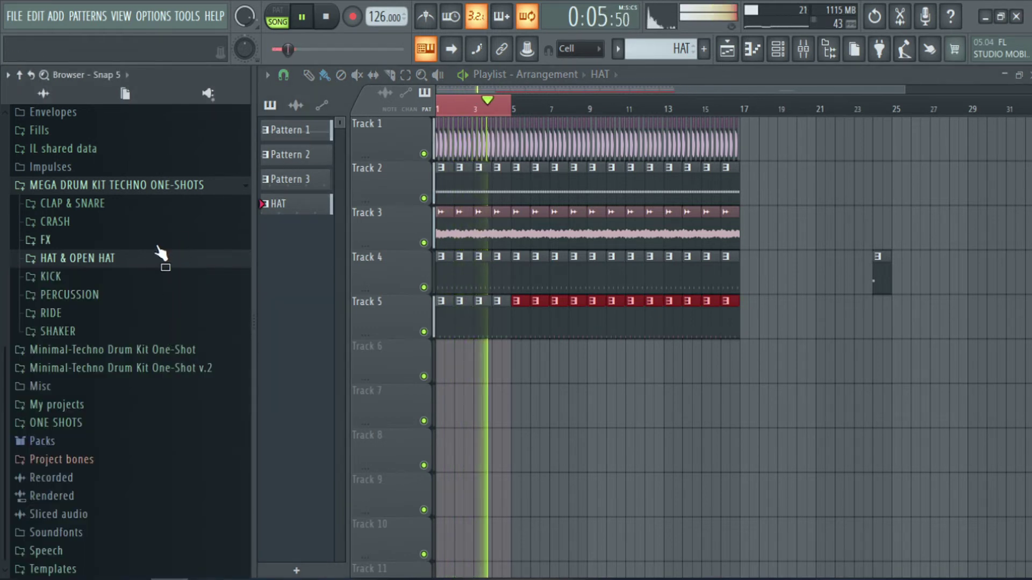
click(151, 203)
click(153, 237)
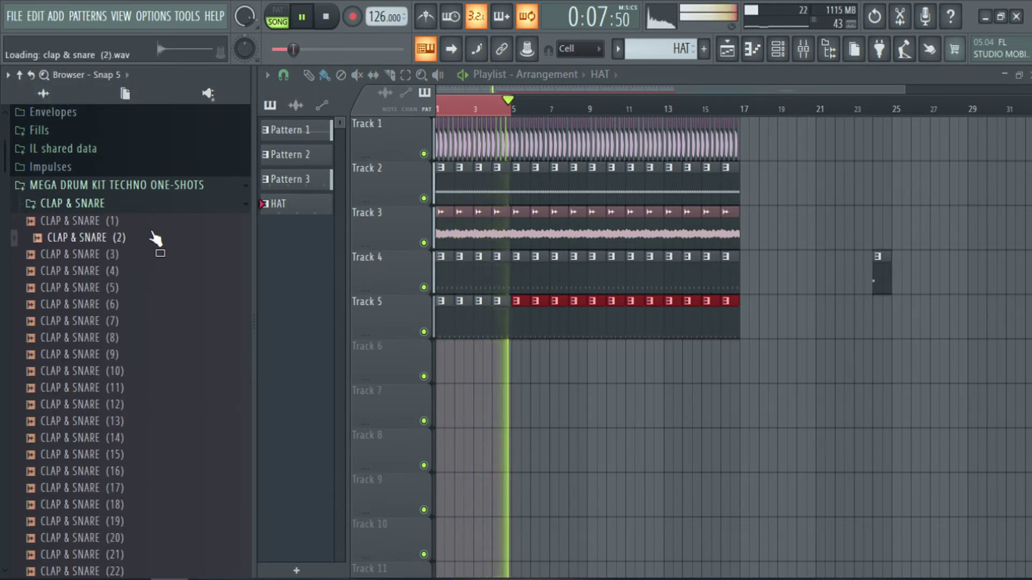
key(space)
- Create a new pattern named CLAP, place it at the start of playlist Track 6 and open it for editing
click(703, 48)
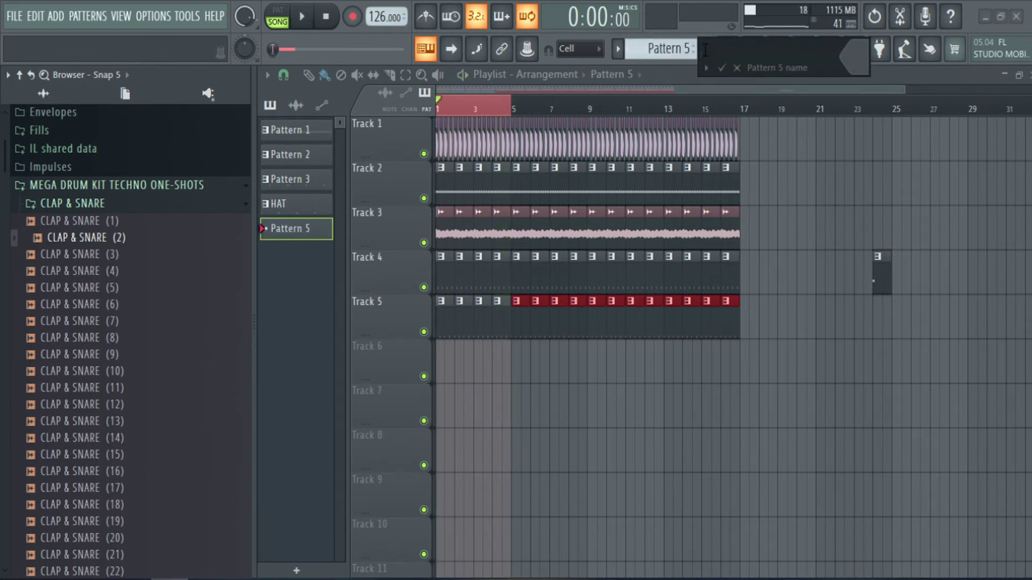
text(CLAP)
key(Return)
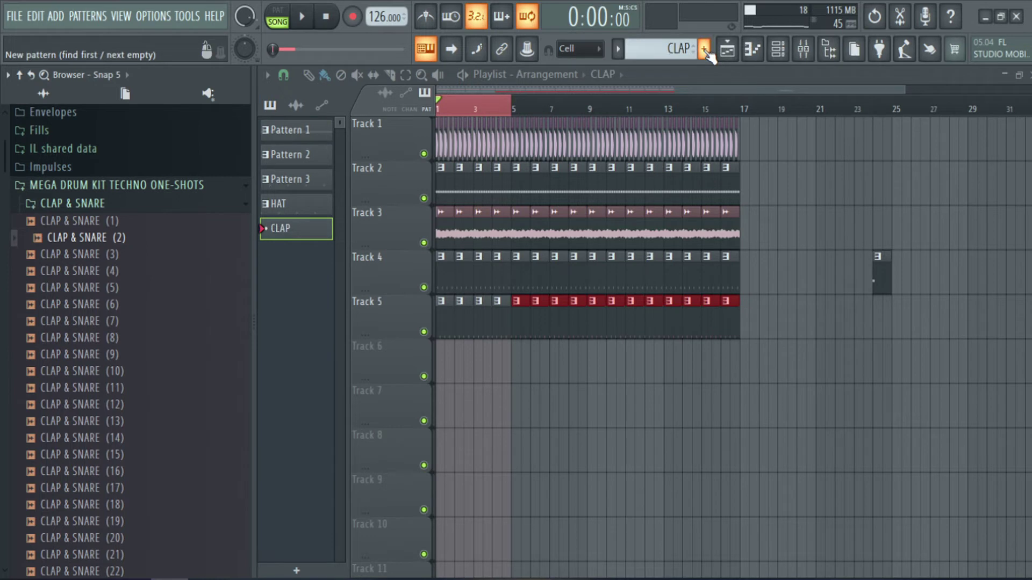
click(444, 365)
double_click(445, 365)
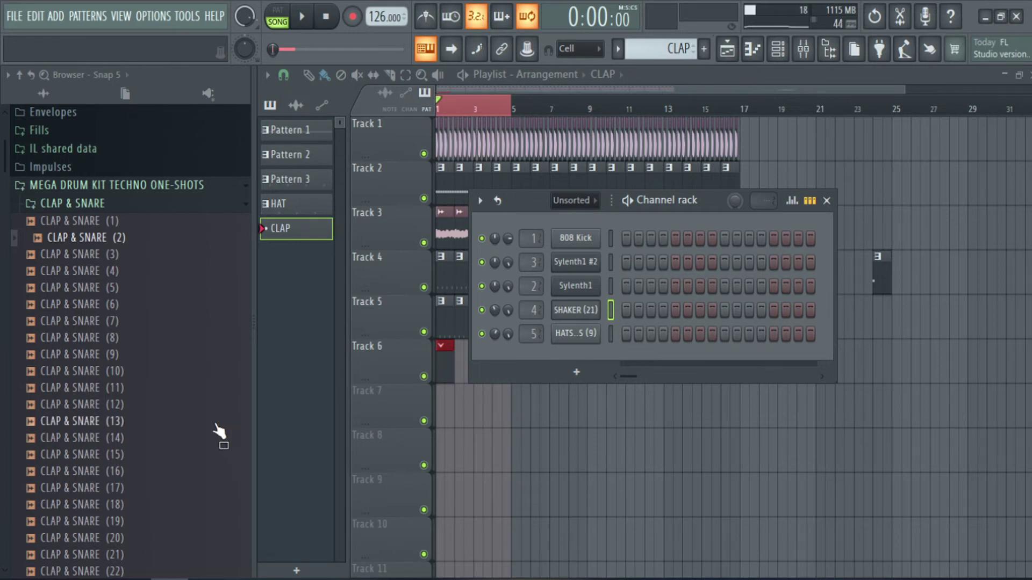
- Audition CLAP & SNARE (4) and (5), and shorten the playlist's loop selection to bar 1
click(155, 275)
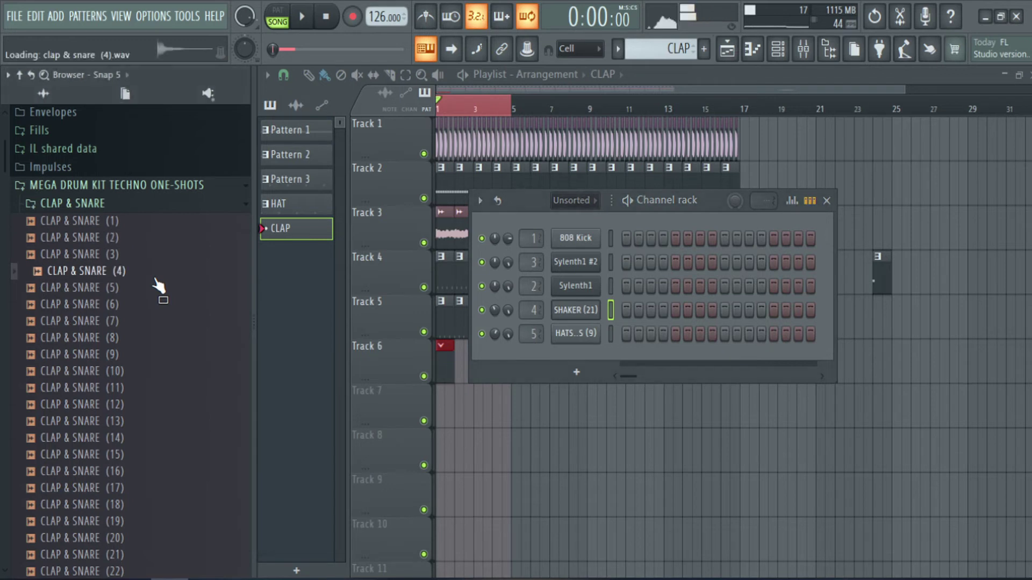
click(164, 290)
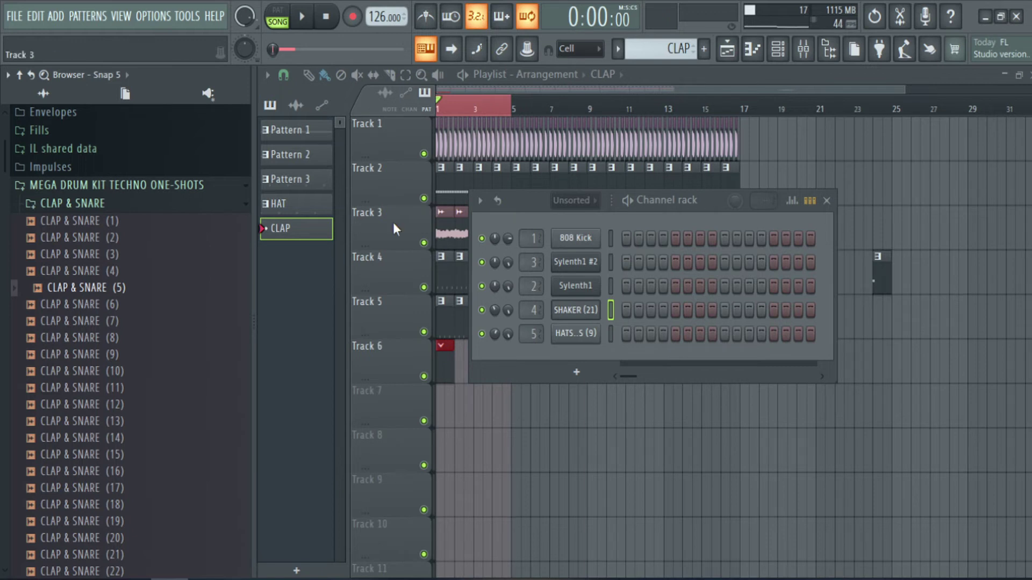
click(465, 117)
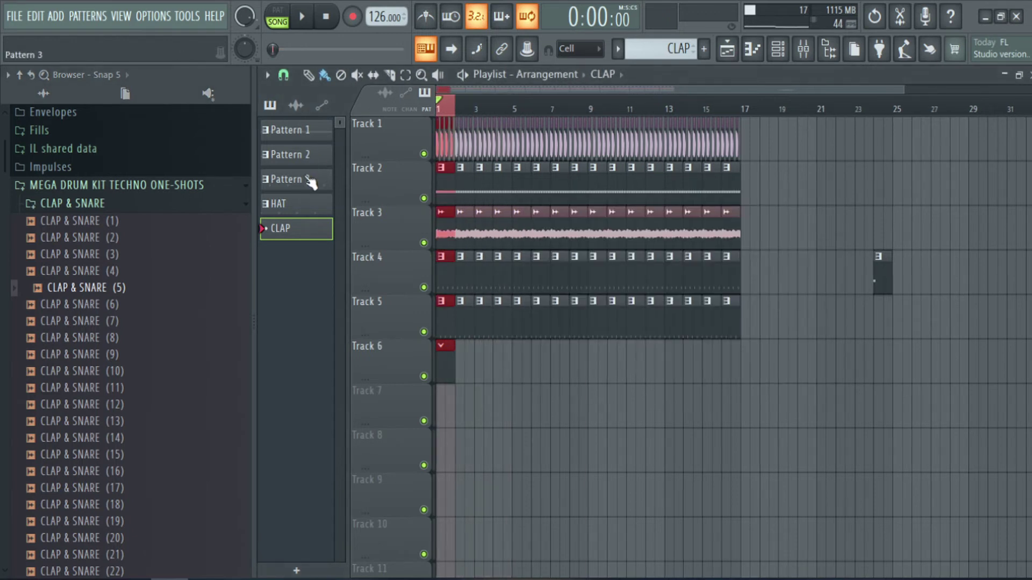
double_click(441, 371)
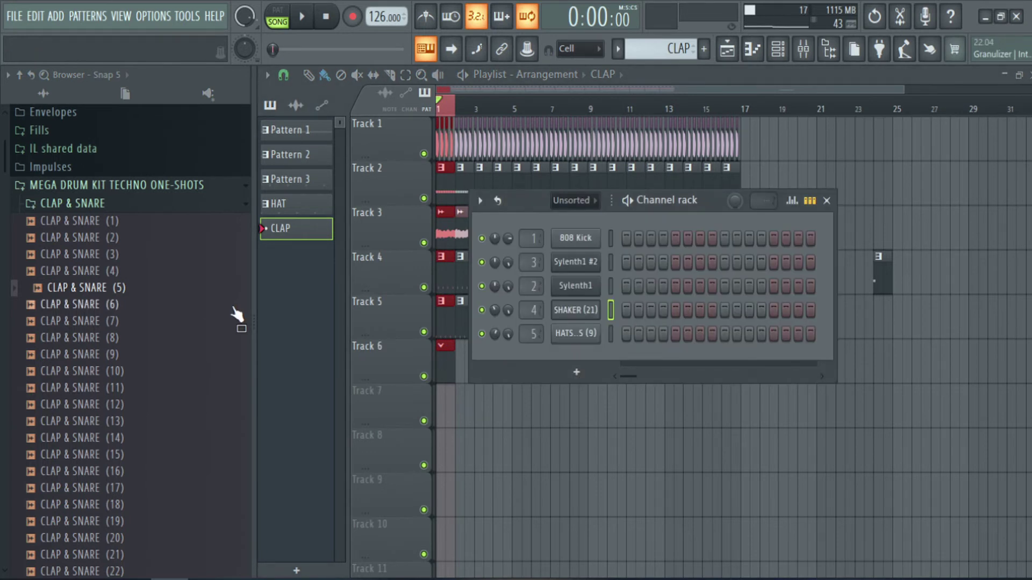
- Add CLAP & SNARE (7) as a new channel with hits on steps 5 and 13, and play the loop
click(101, 272)
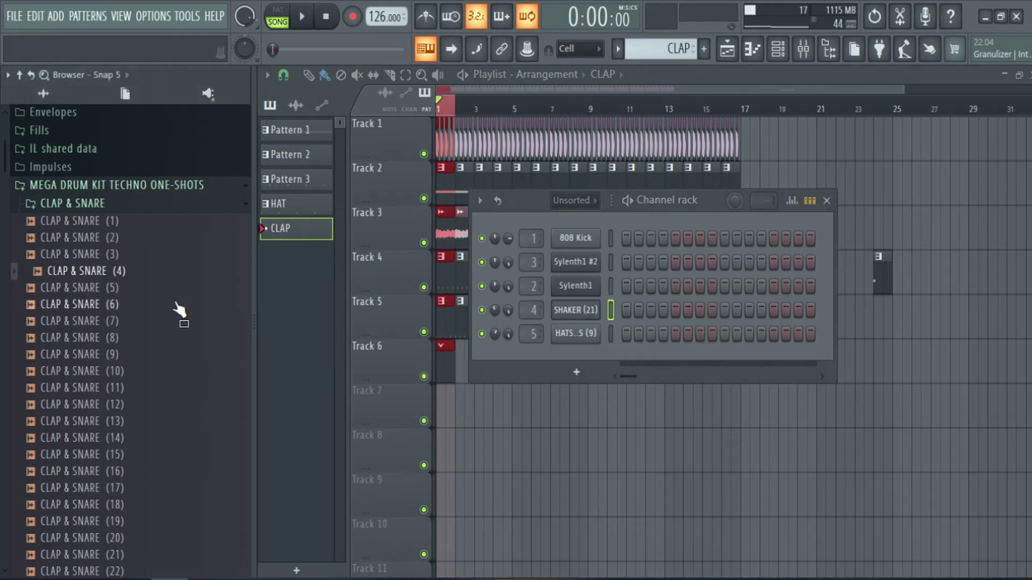
drag(185, 322, 583, 363)
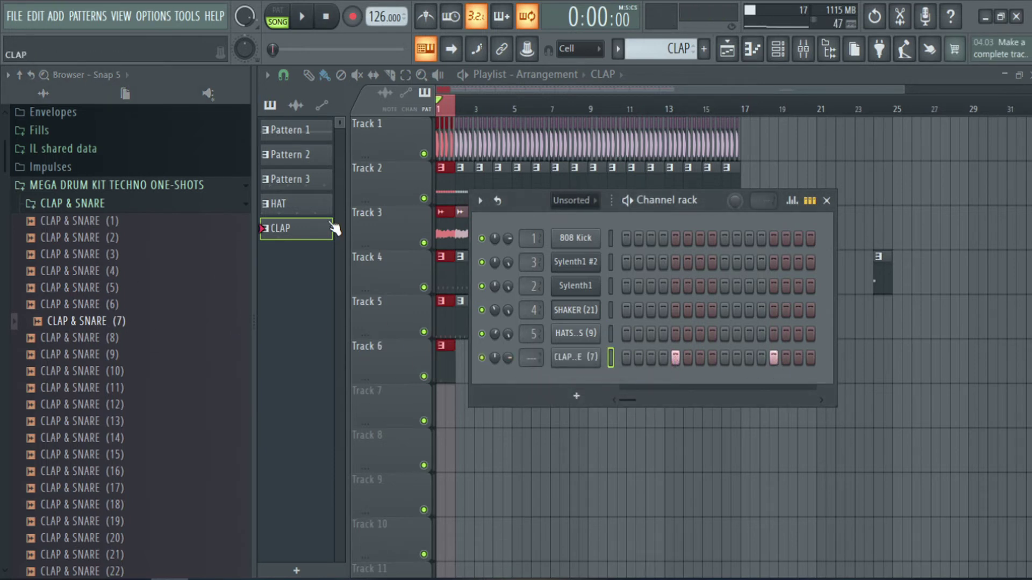
click(310, 16)
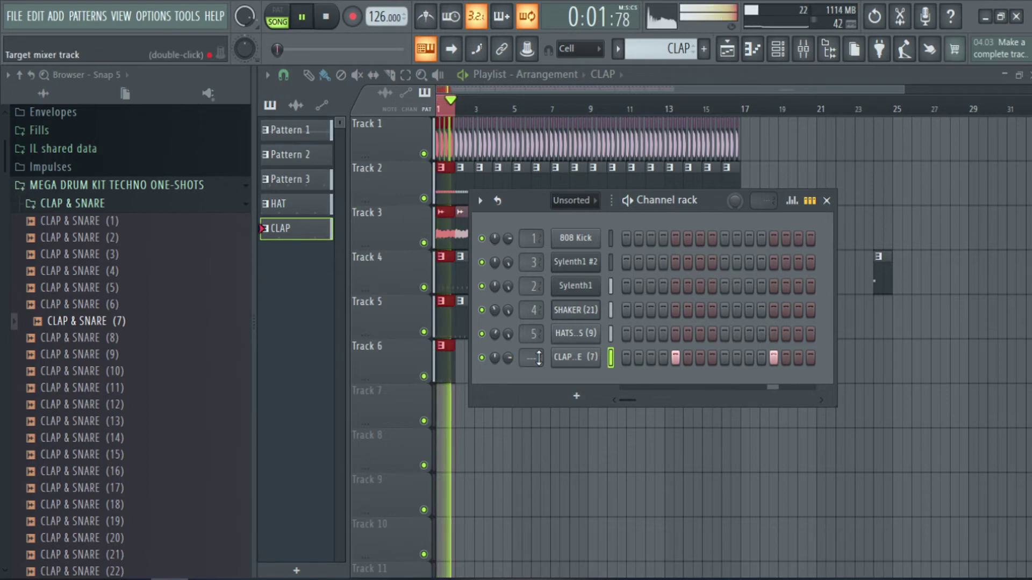
- Route the CLAP & SNARE (7) channel to free mixer track 6, name that track CLAP and lower its volume
click(575, 357)
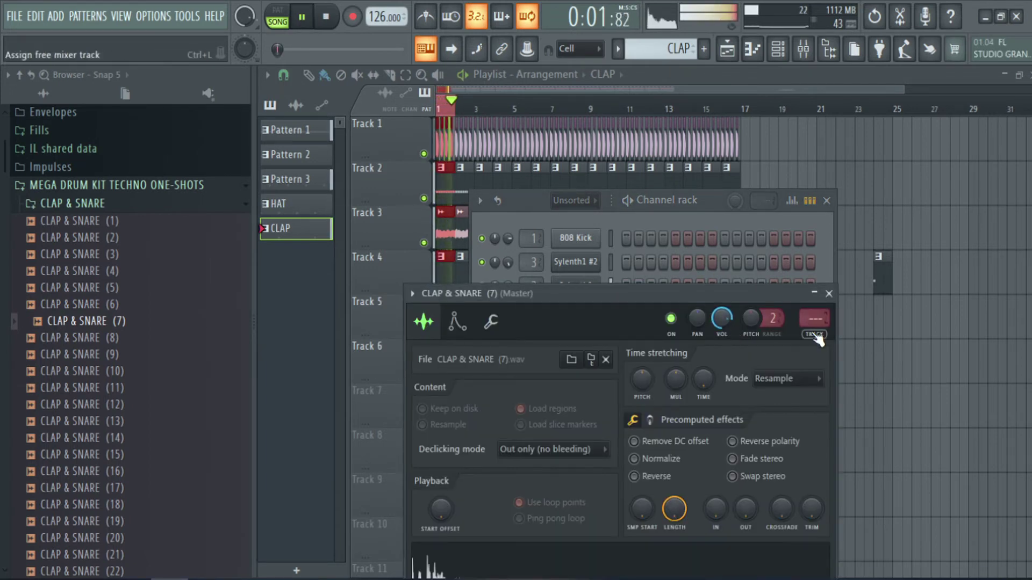
key(ctrl+l)
key(F2)
text(CLAP)
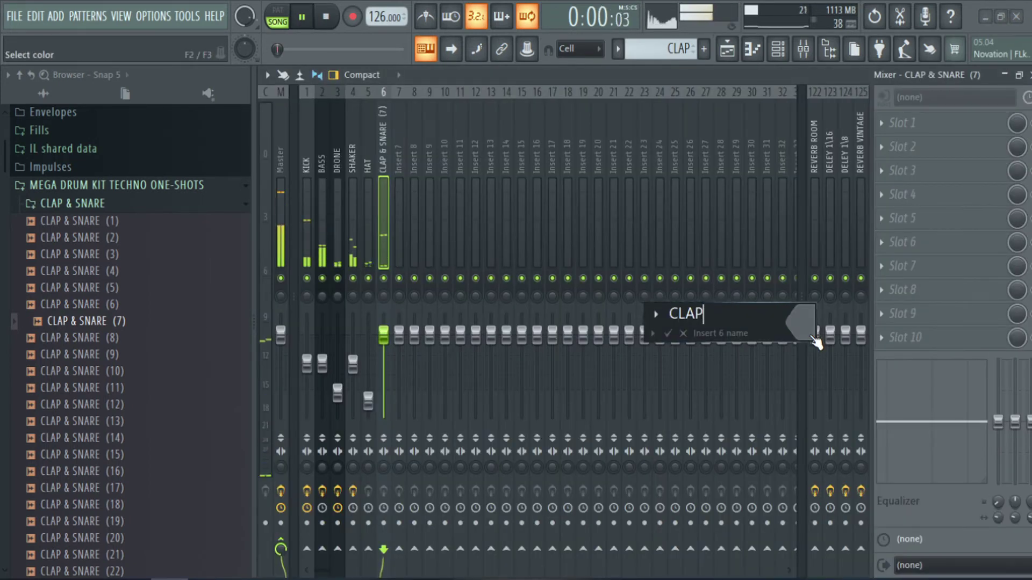
key(Return)
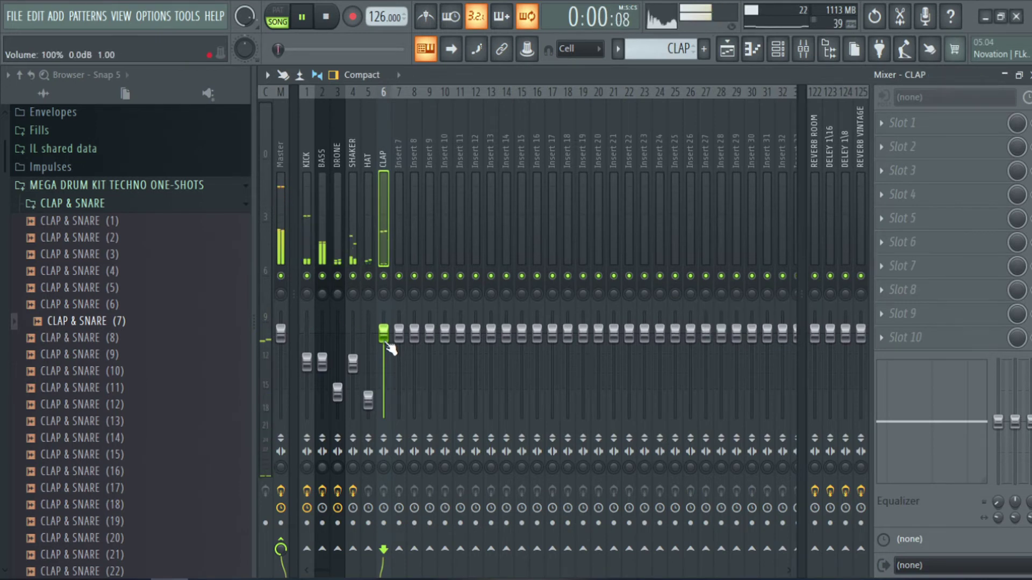
scroll(387, 346, down, 3)
click(1029, 75)
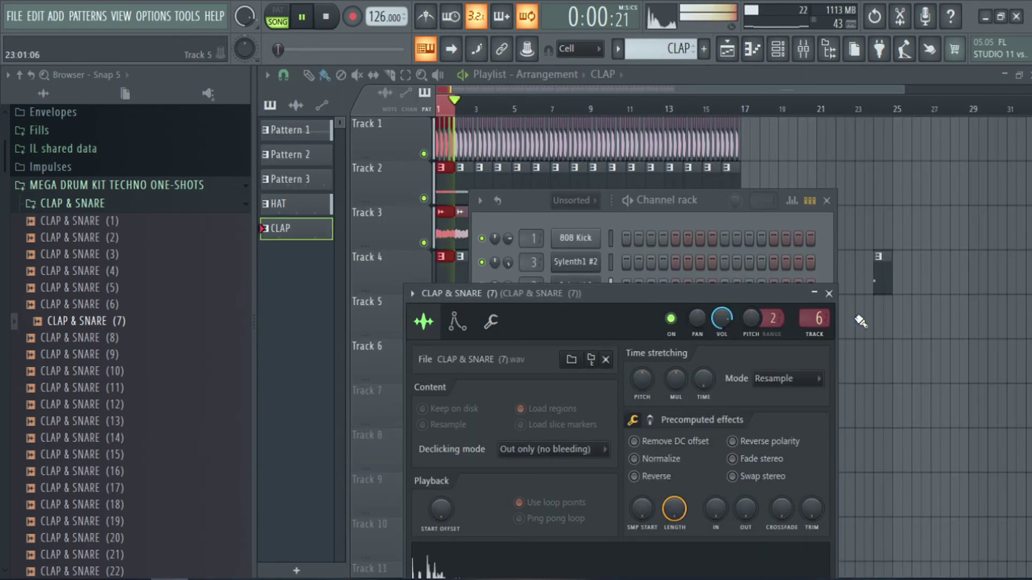
click(829, 293)
- Try CLAP & SNARE (8) through (17) as the clap channel's sample while the loop plays
click(156, 340)
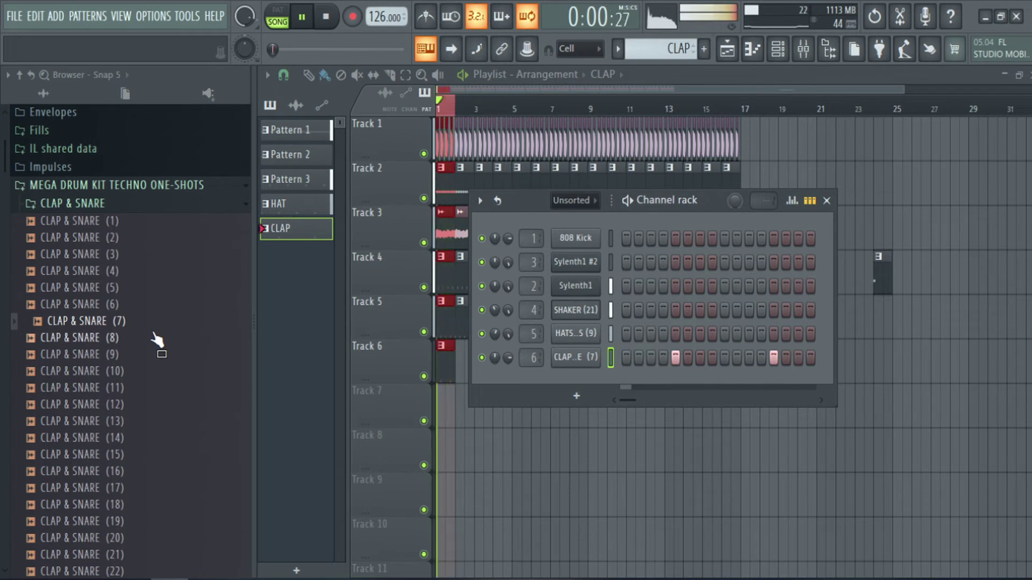
click(154, 356)
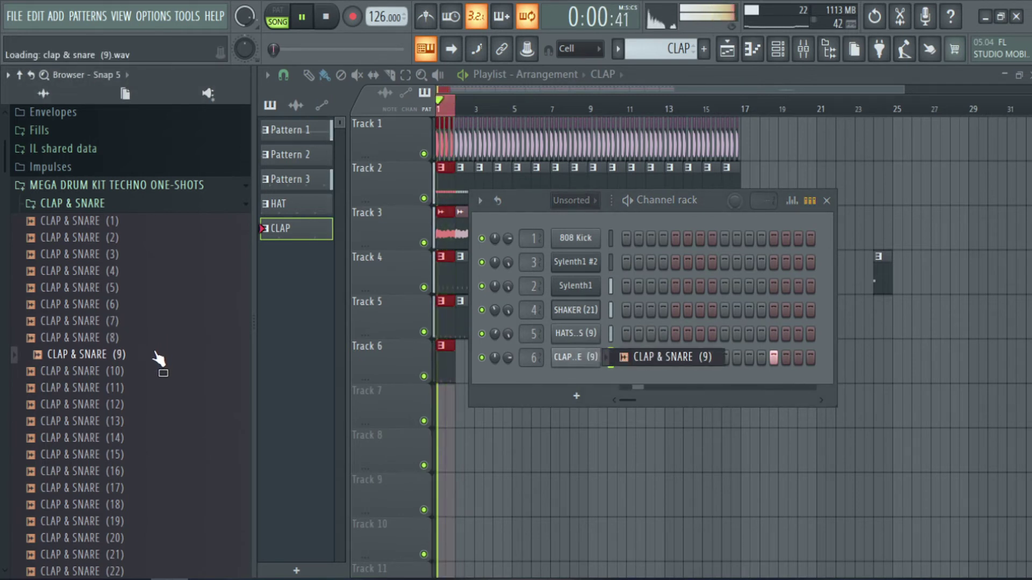
click(155, 371)
click(161, 388)
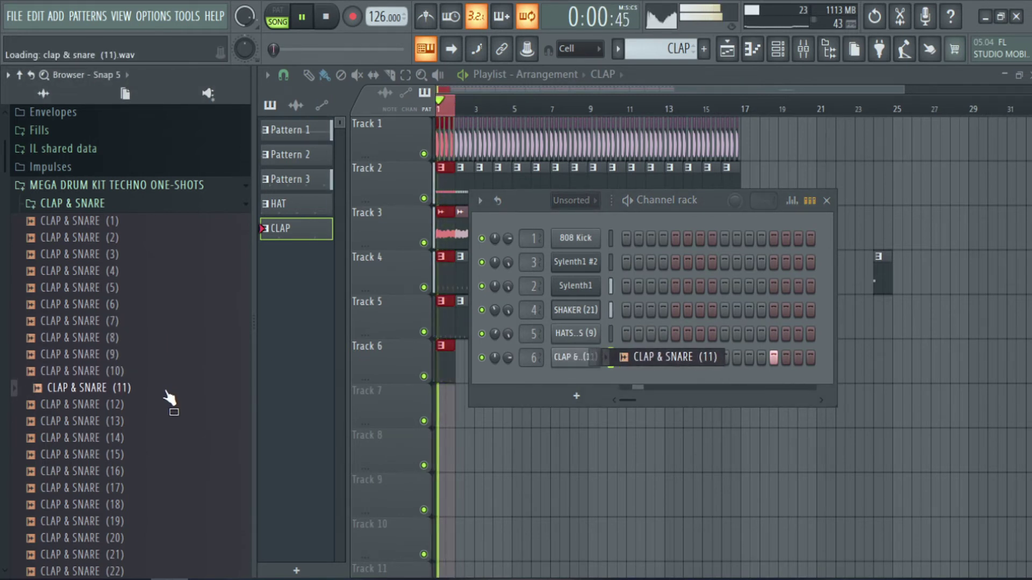
click(154, 404)
scroll(155, 404, down, 4)
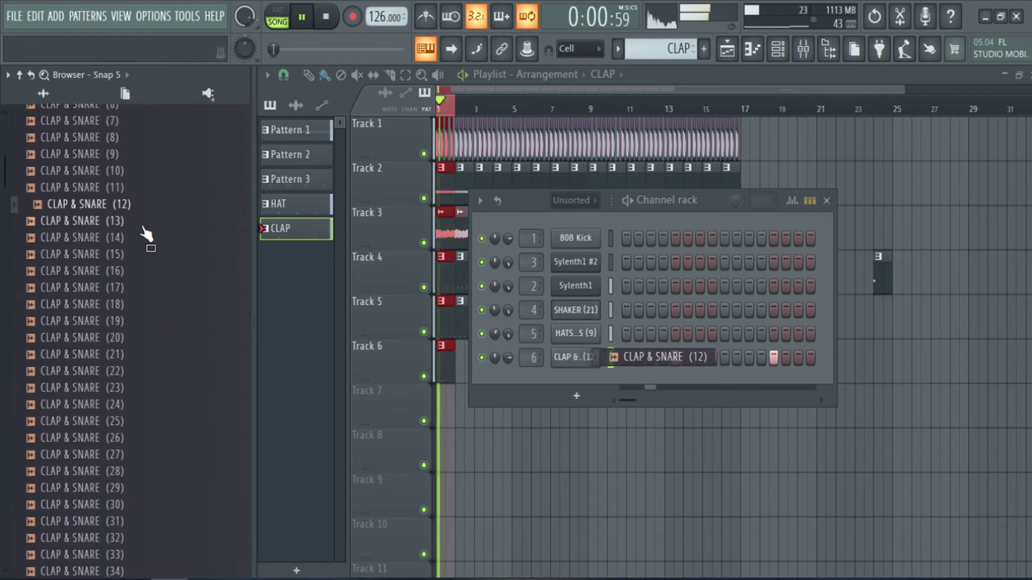
click(144, 221)
click(150, 238)
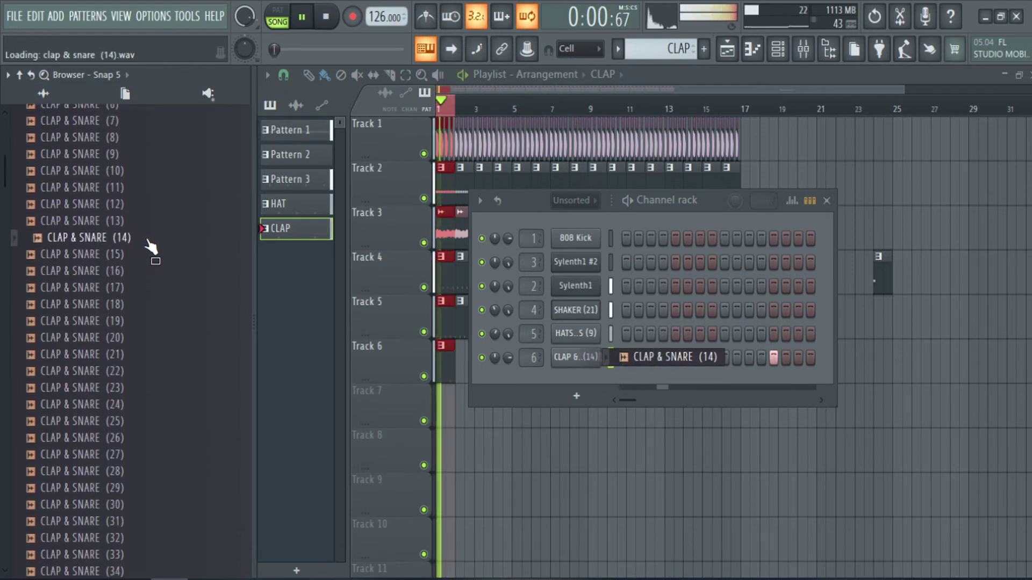
click(151, 255)
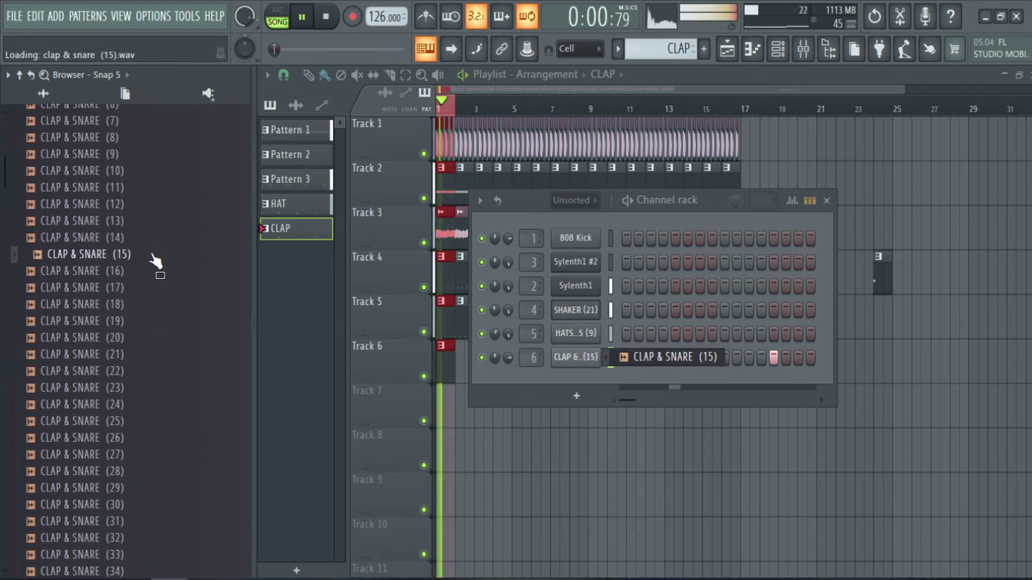
click(158, 275)
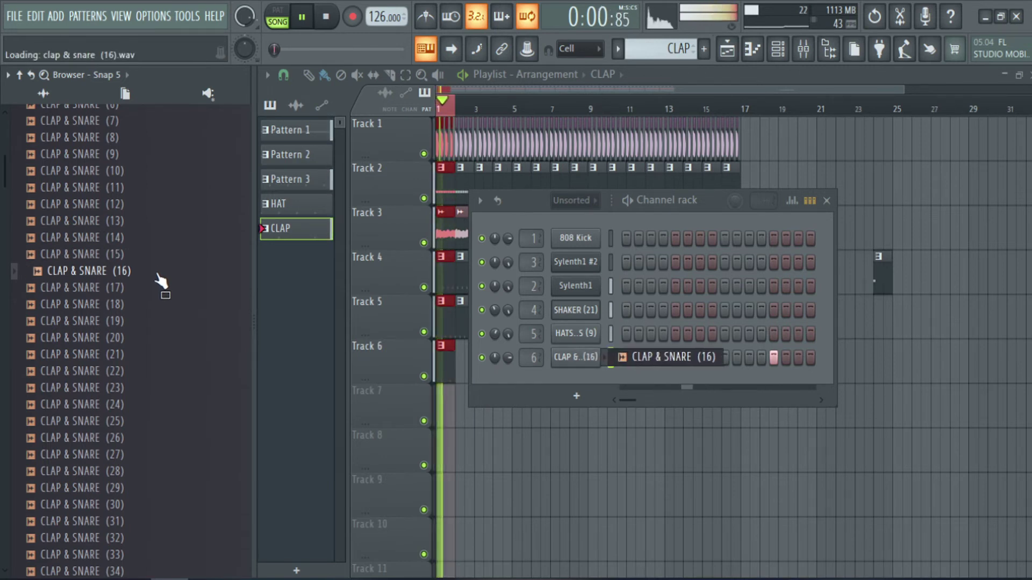
click(164, 291)
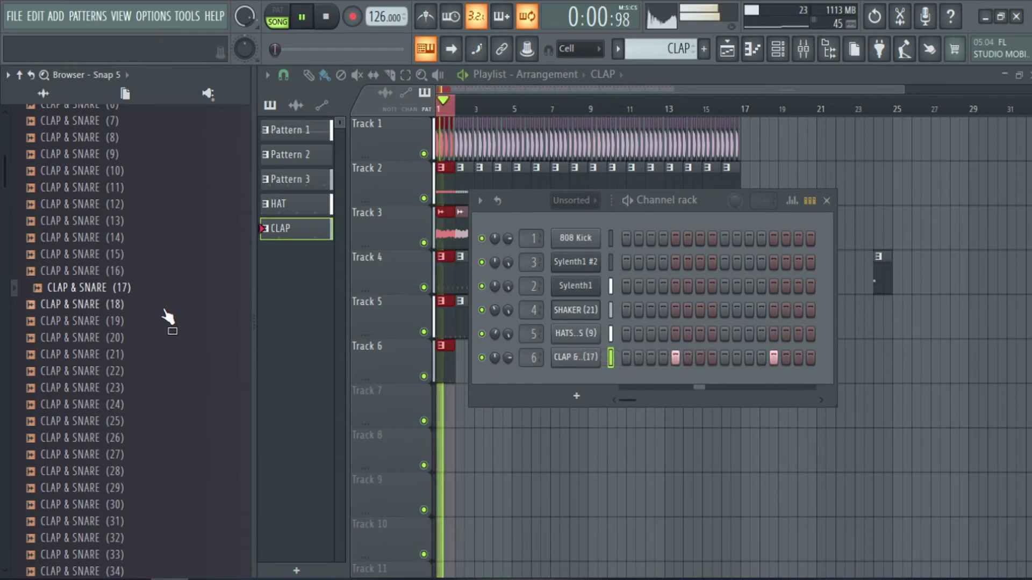
- Lower the CLAP mixer track's volume slightly while the loop plays and raise the clap sample's quick fade-out to maximum
click(322, 13)
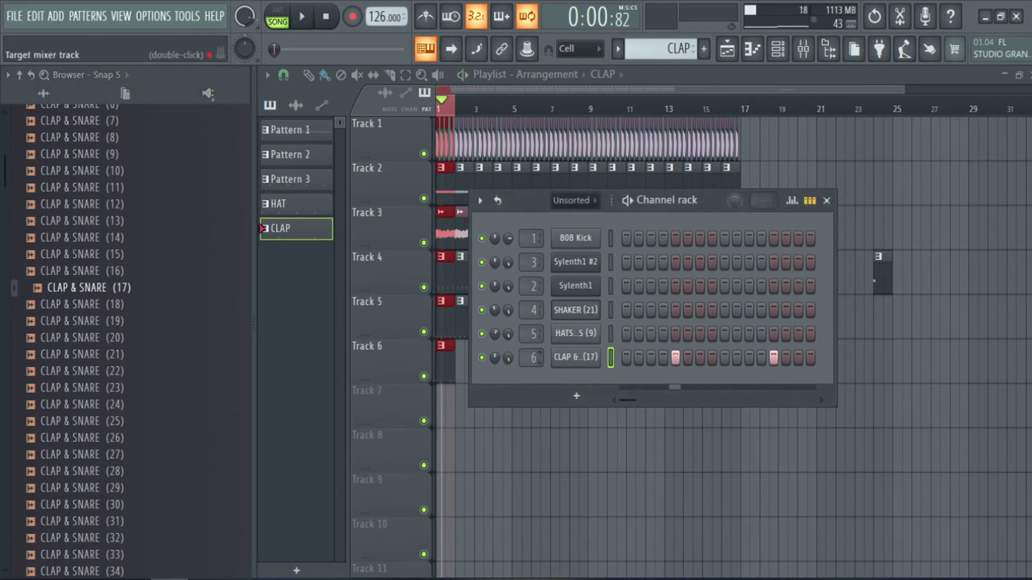
double_click(532, 358)
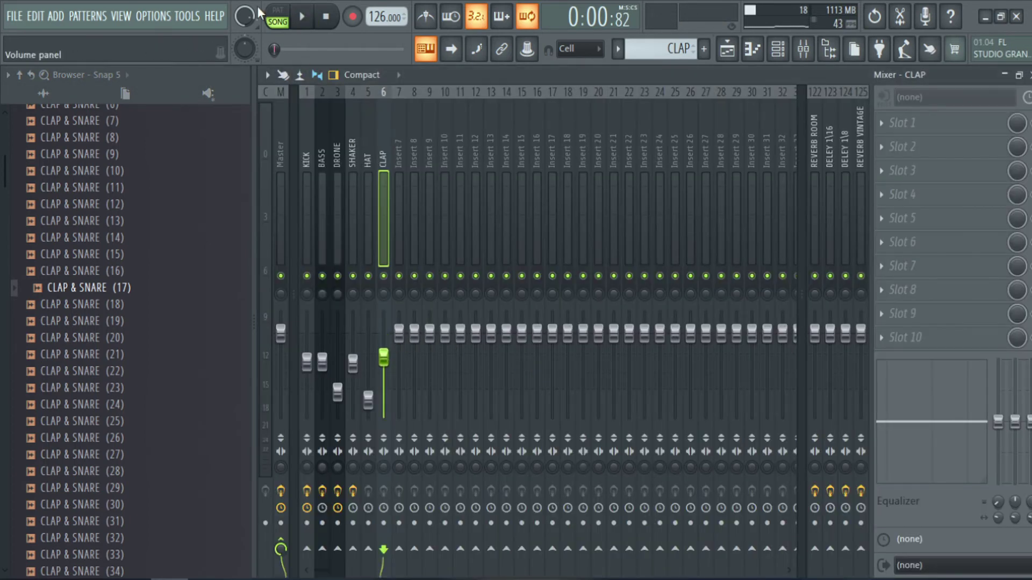
click(302, 16)
drag(383, 357, 387, 372)
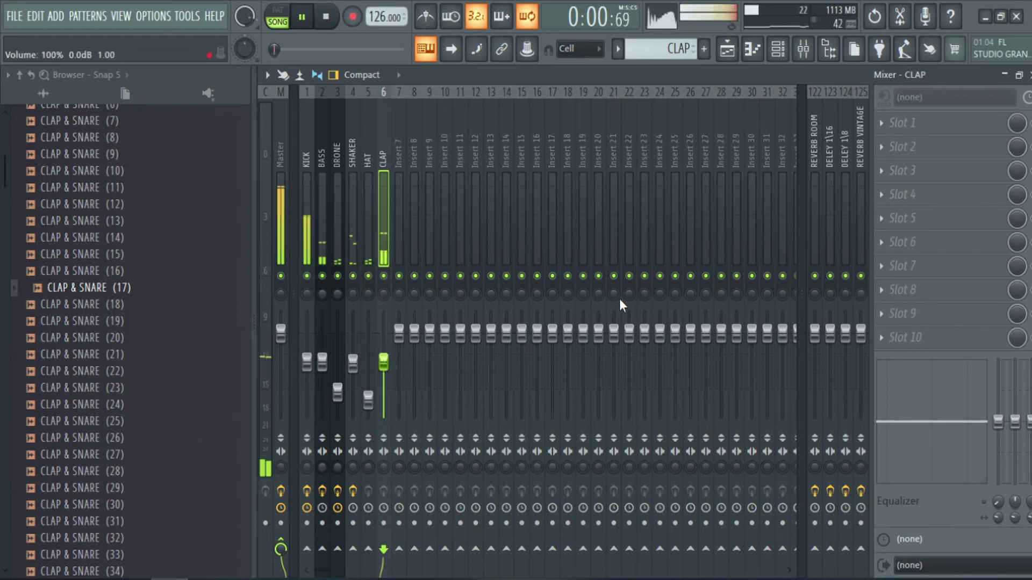
click(1030, 76)
click(575, 356)
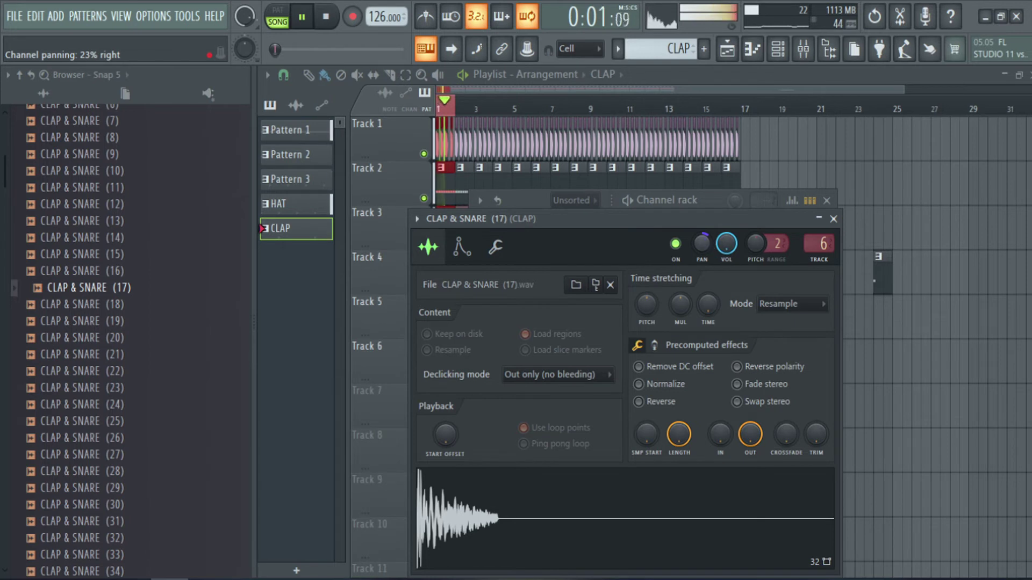
click(833, 218)
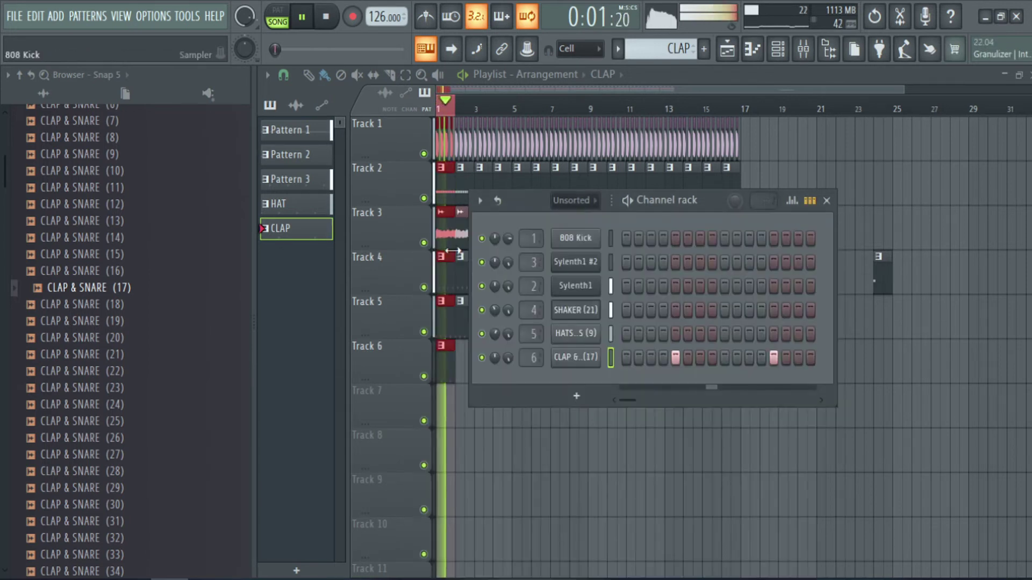
- Try CLAP & SNARE (18) to (20) and (24) to (28) in the clap channel during playback
drag(131, 290, 144, 316)
middle_click(141, 310)
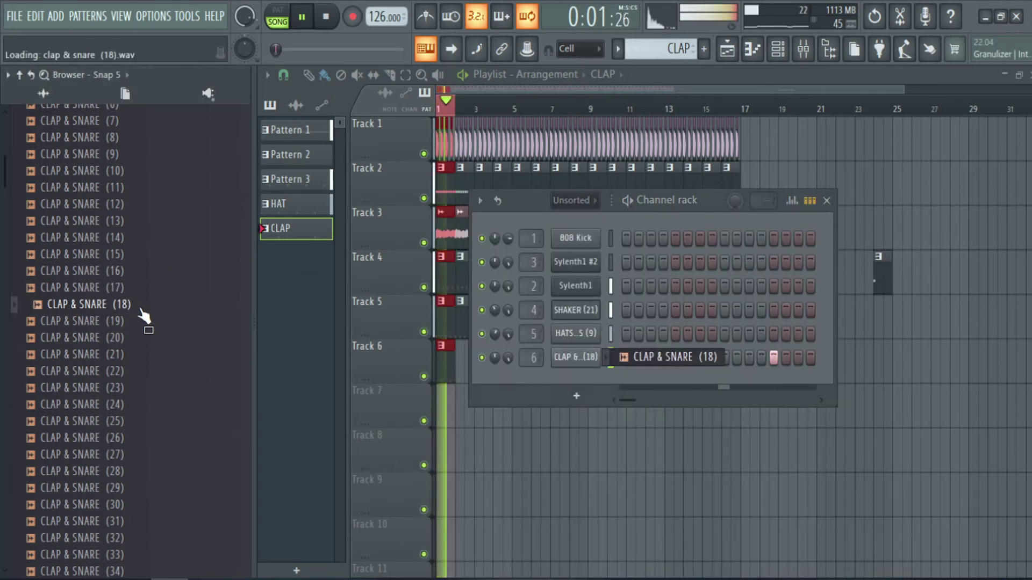
middle_click(148, 324)
middle_click(153, 338)
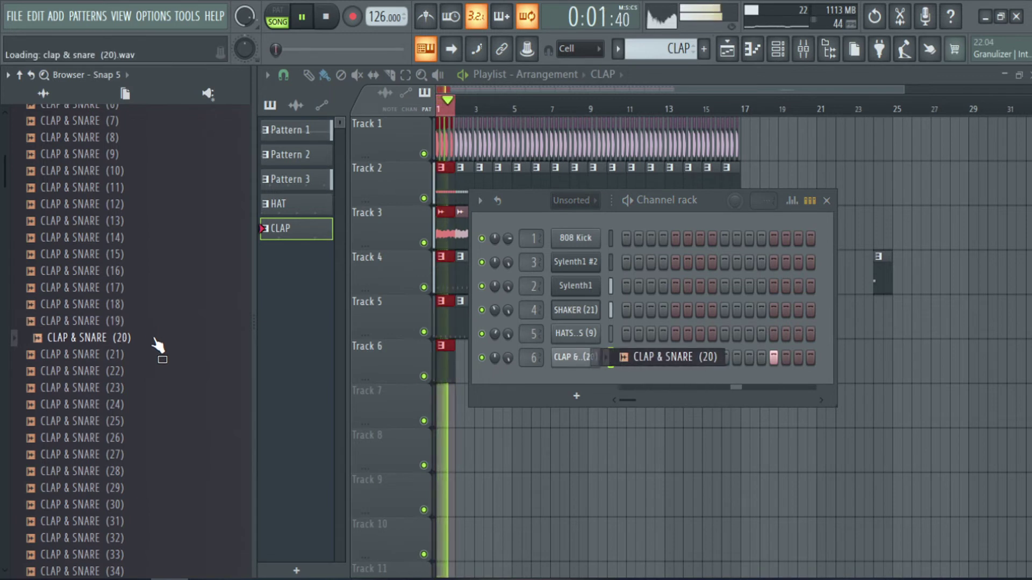
scroll(156, 355, down, 2)
middle_click(153, 308)
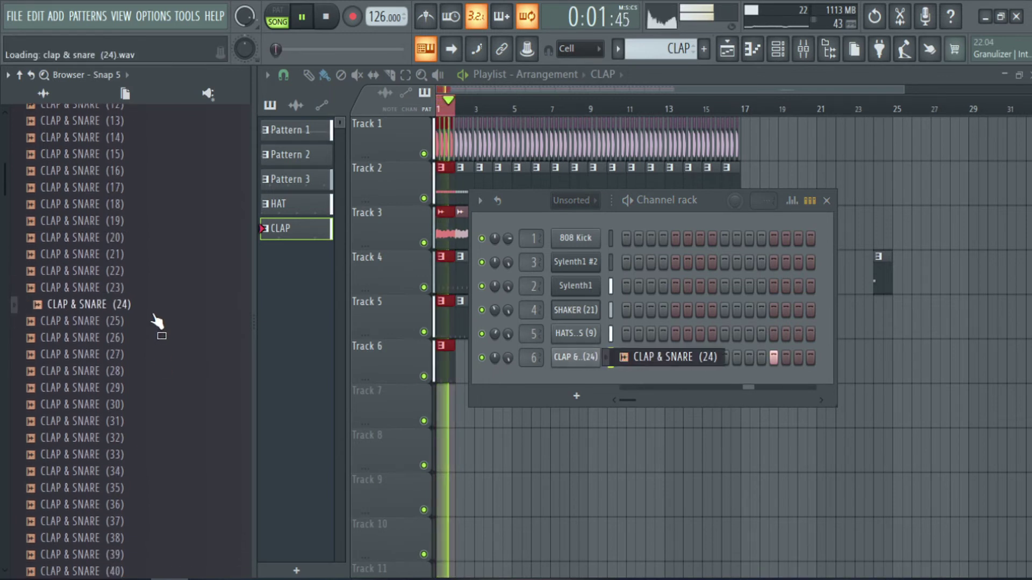
middle_click(154, 319)
middle_click(160, 339)
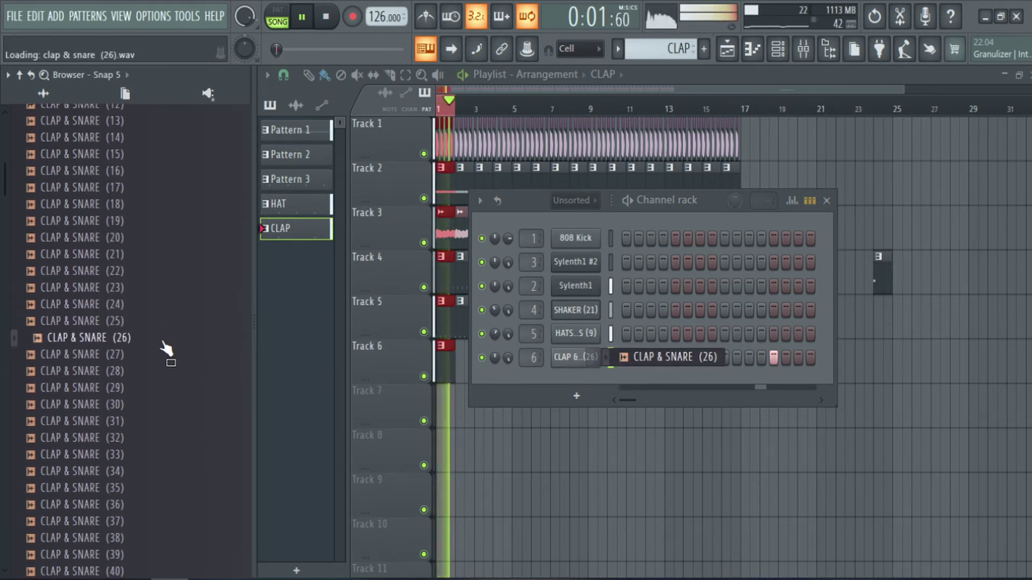
middle_click(161, 356)
middle_click(164, 371)
- Compare CLAP & SNARE (29) to (34) in the clap channel and load (33) as its sample
scroll(151, 333, down, 2)
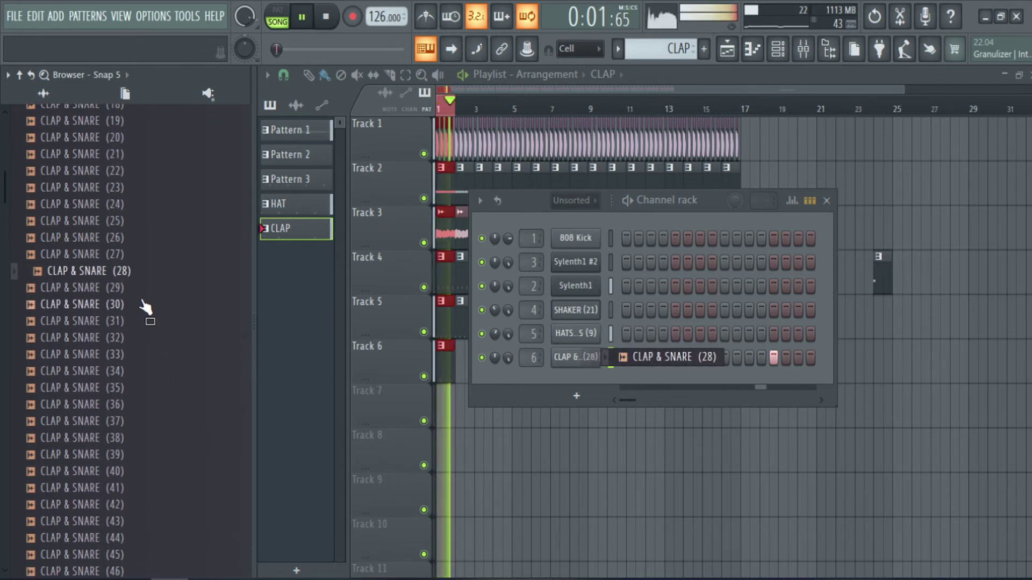
middle_click(143, 290)
middle_click(145, 305)
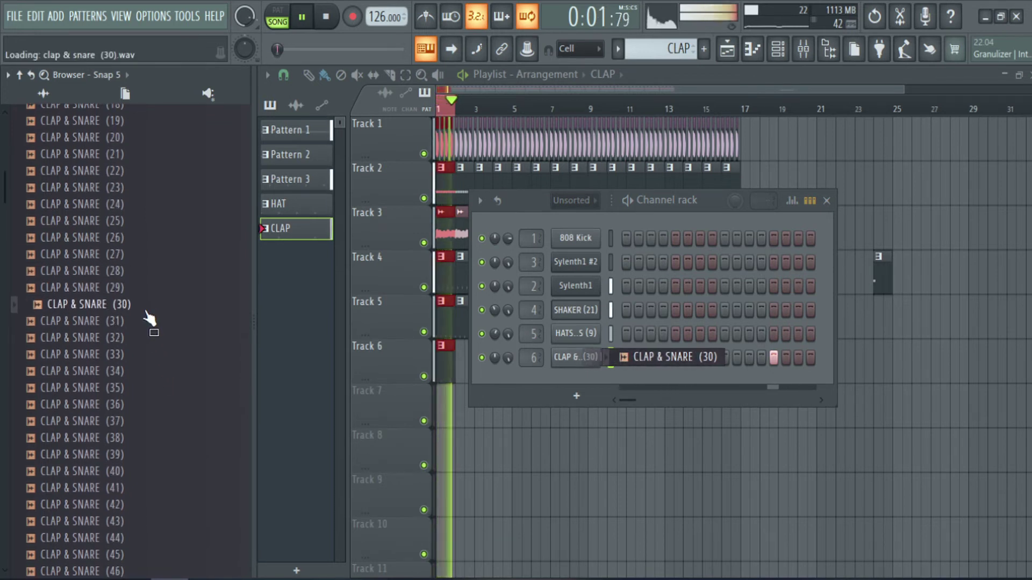
middle_click(154, 323)
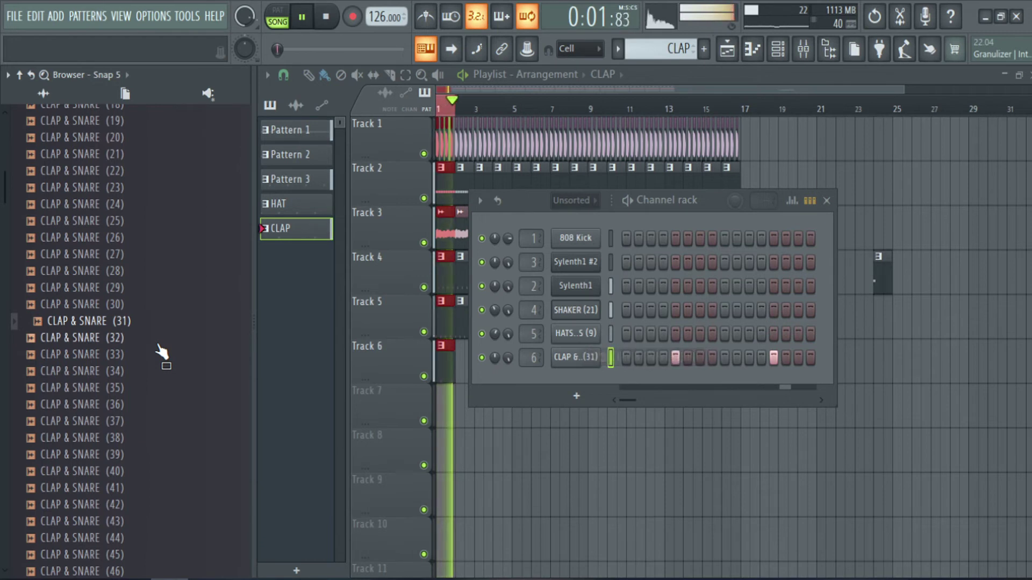
middle_click(157, 343)
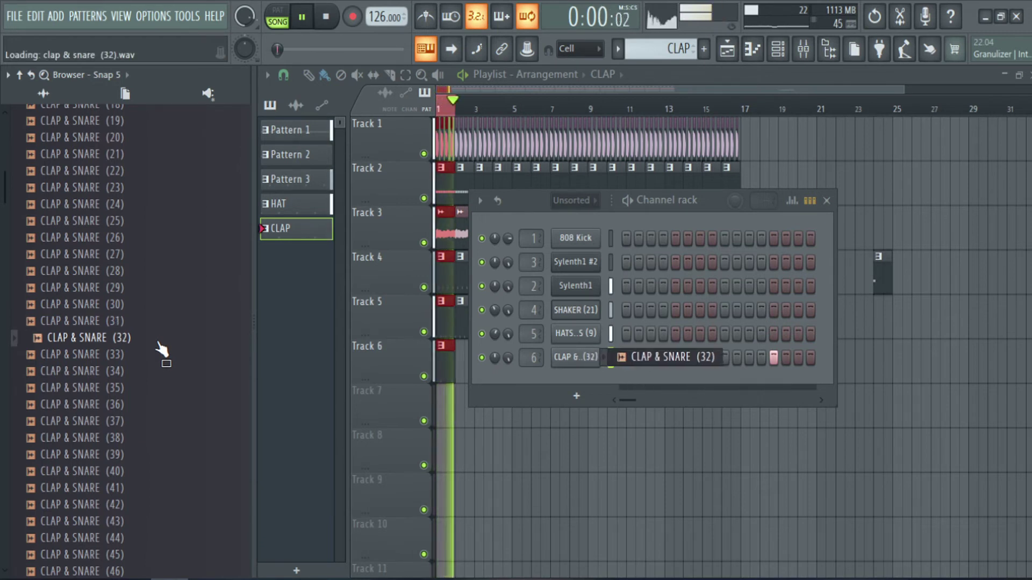
middle_click(157, 356)
scroll(156, 352, down, 2)
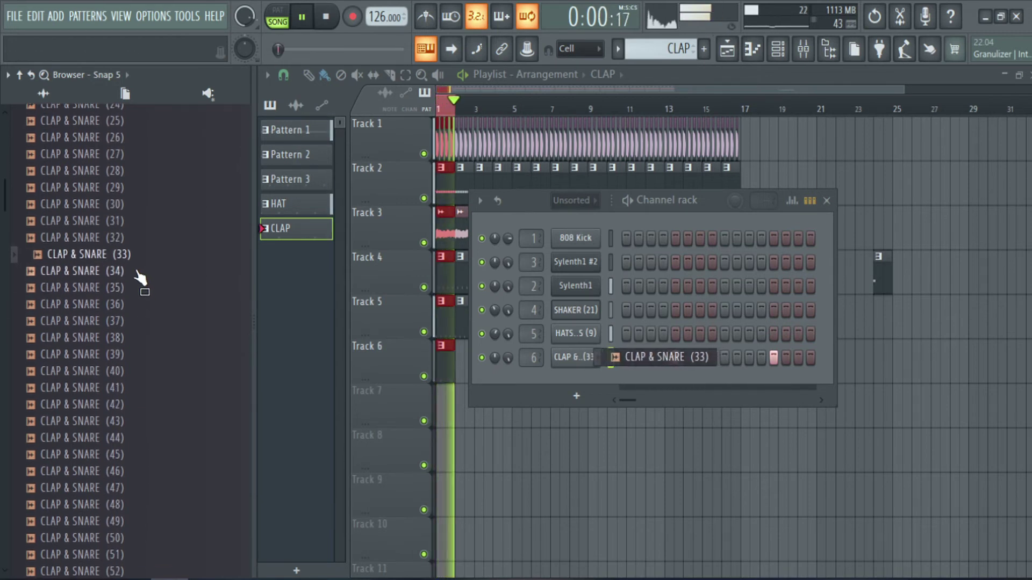
middle_click(140, 273)
middle_click(139, 255)
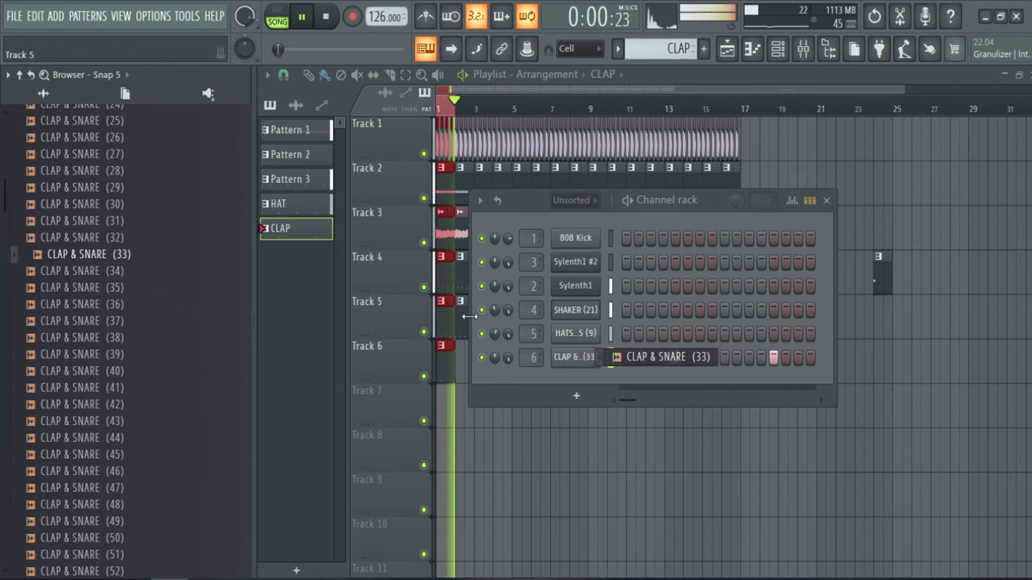
- Paint CLAP pattern clips along playlist Track 6 up to bar 16 and reopen the pattern in the channel rack
click(451, 359)
drag(460, 359, 730, 359)
double_click(695, 358)
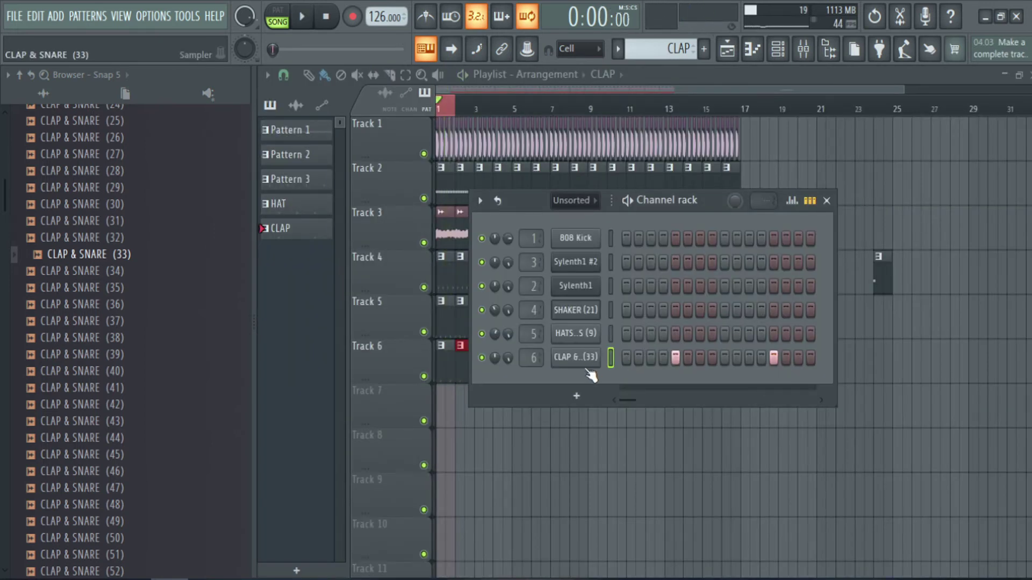
- Remove the quick fade-out from the CLAP & SNARE (33) sample and play the song
click(576, 363)
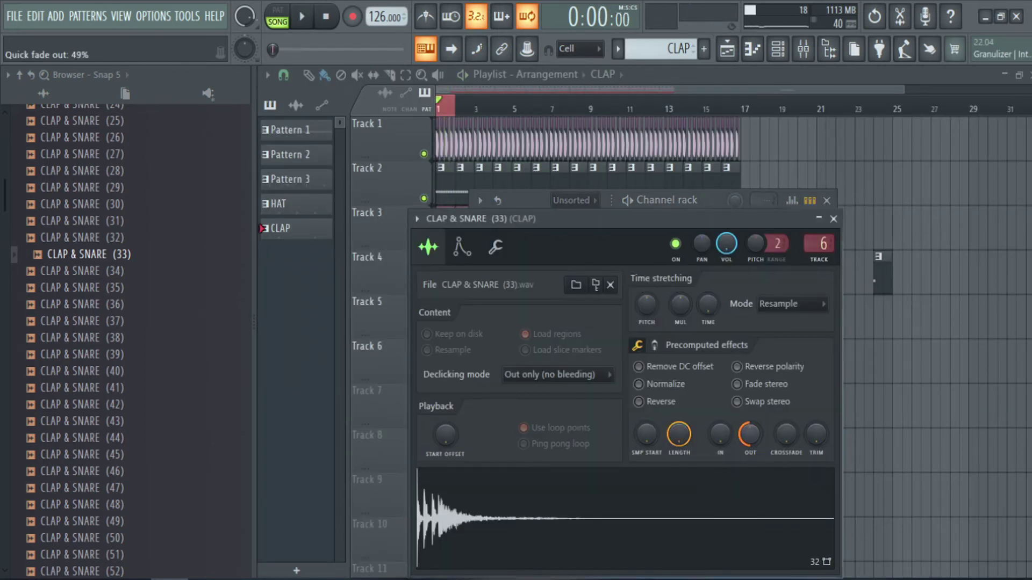
click(302, 16)
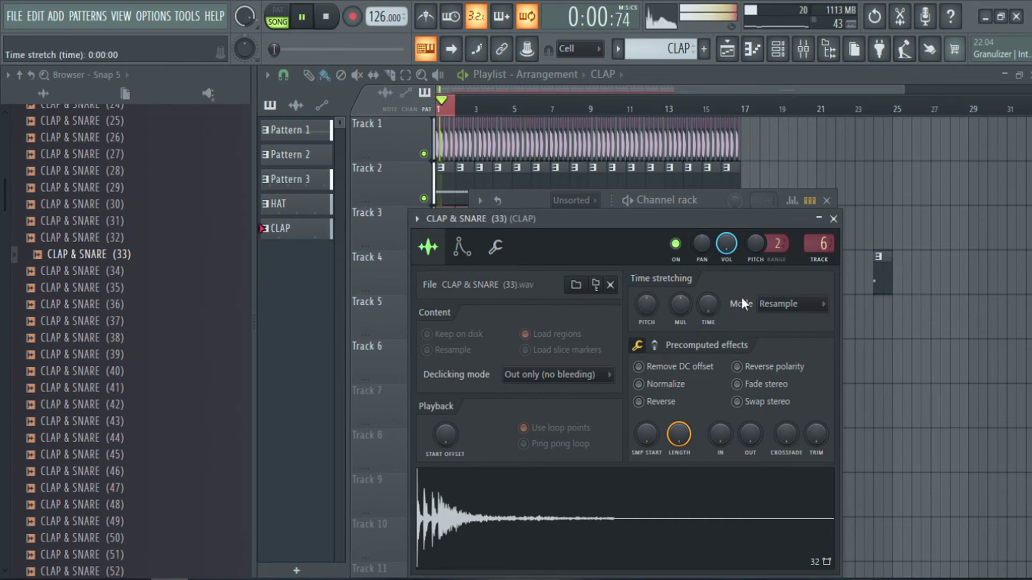
drag(767, 220, 766, 166)
- Load Pro-C 2 into effect slot 4 of the CLAP mixer track
double_click(818, 191)
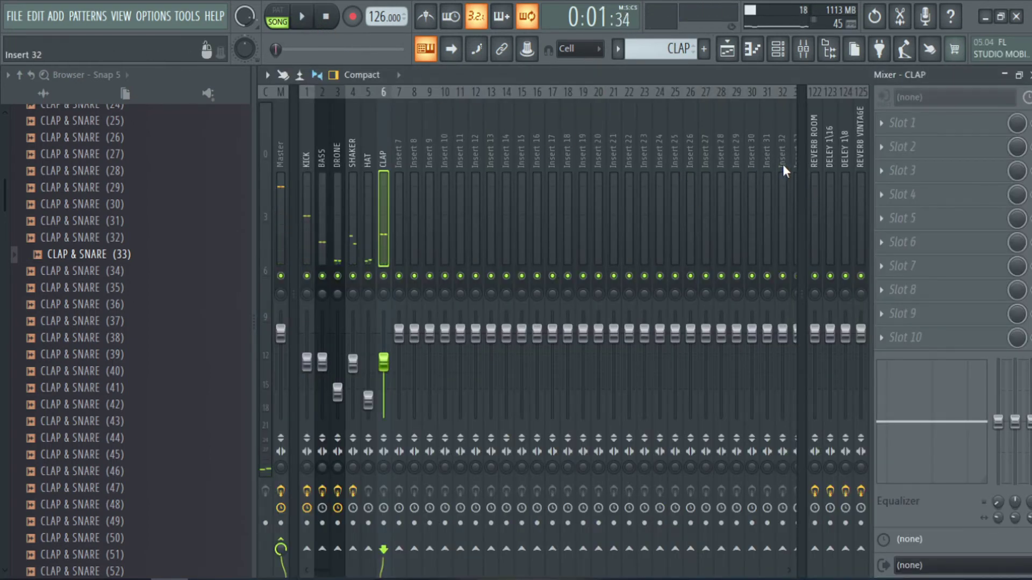
click(937, 194)
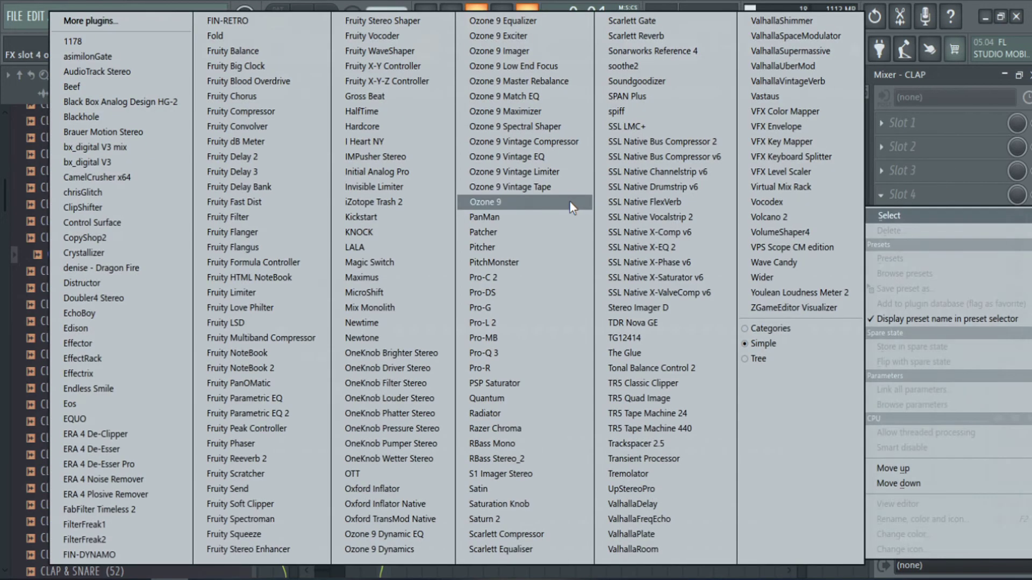
click(570, 277)
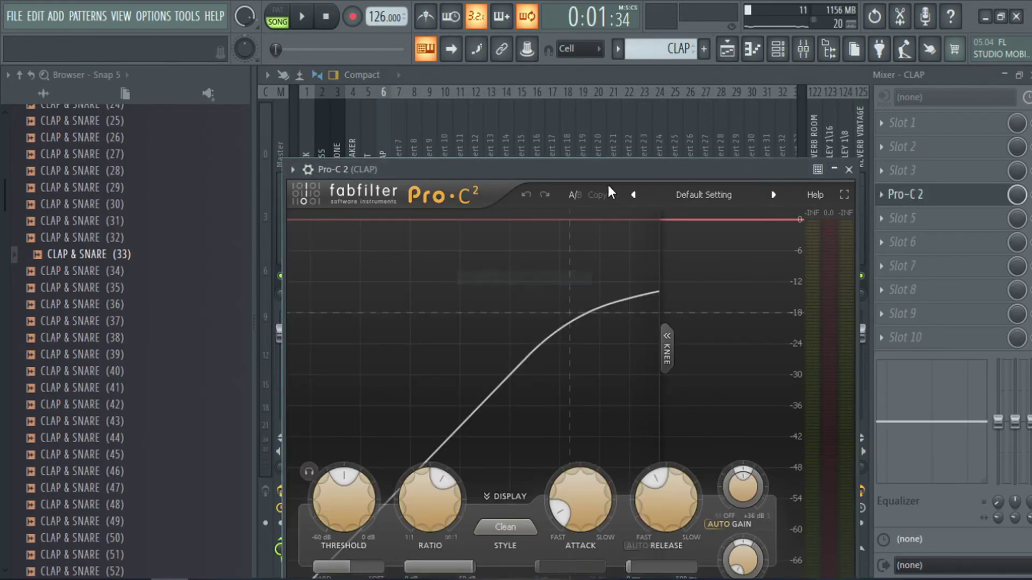
- Load the Crunch Punch bM snare preset in Pro-C 2 on the CLAP track, play the song and close the plugin
click(696, 149)
mouse_move(717, 181)
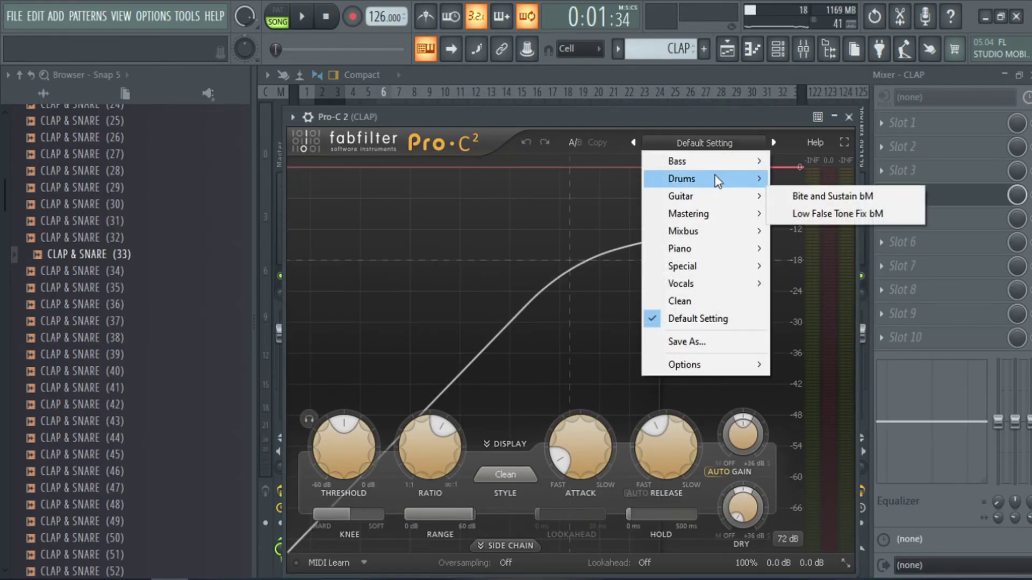
mouse_move(862, 254)
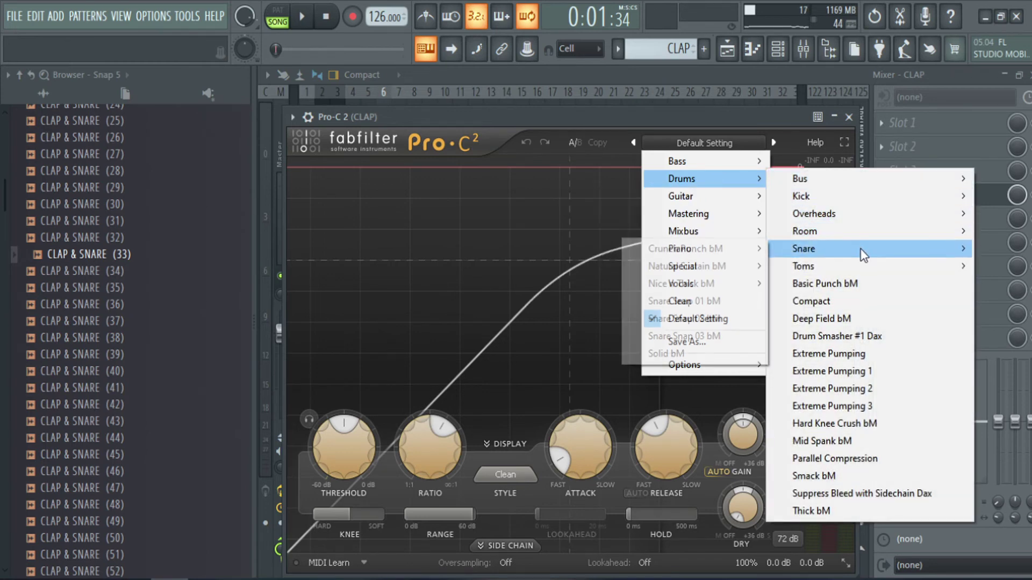
click(734, 256)
click(311, 17)
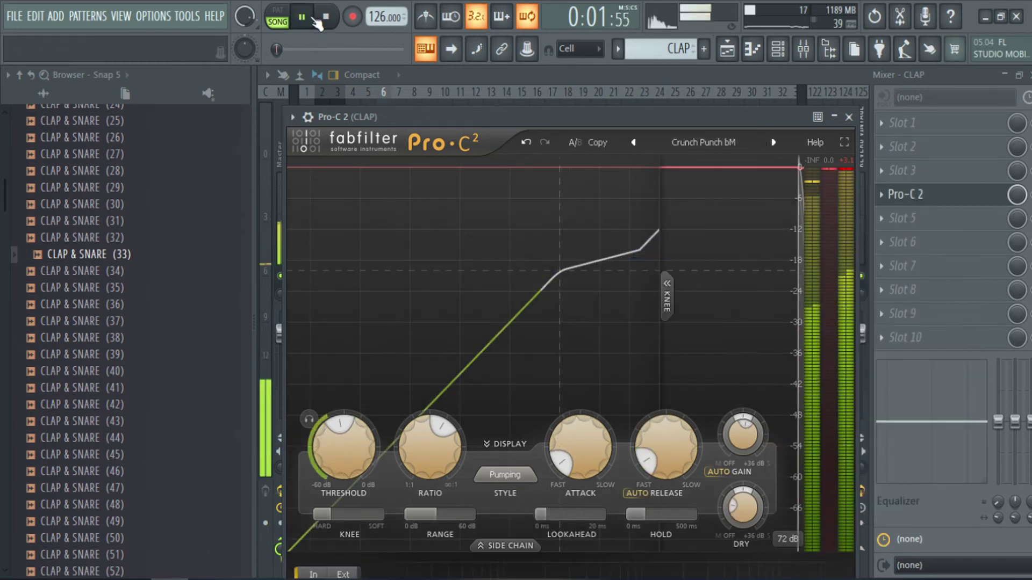
click(848, 117)
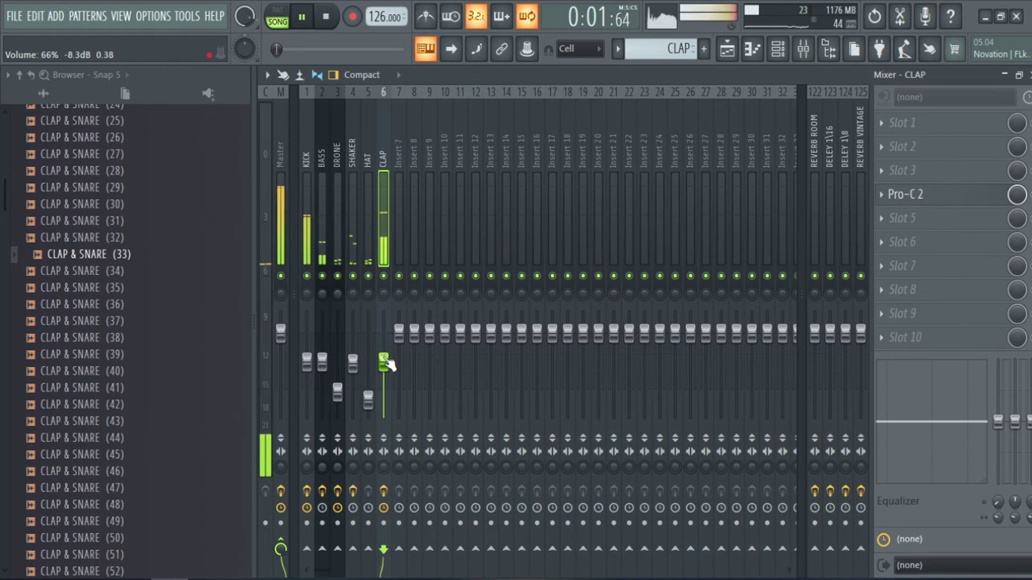
- Lower the CLAP mixer track's volume slightly and replay the song to check the balance
drag(388, 365, 387, 373)
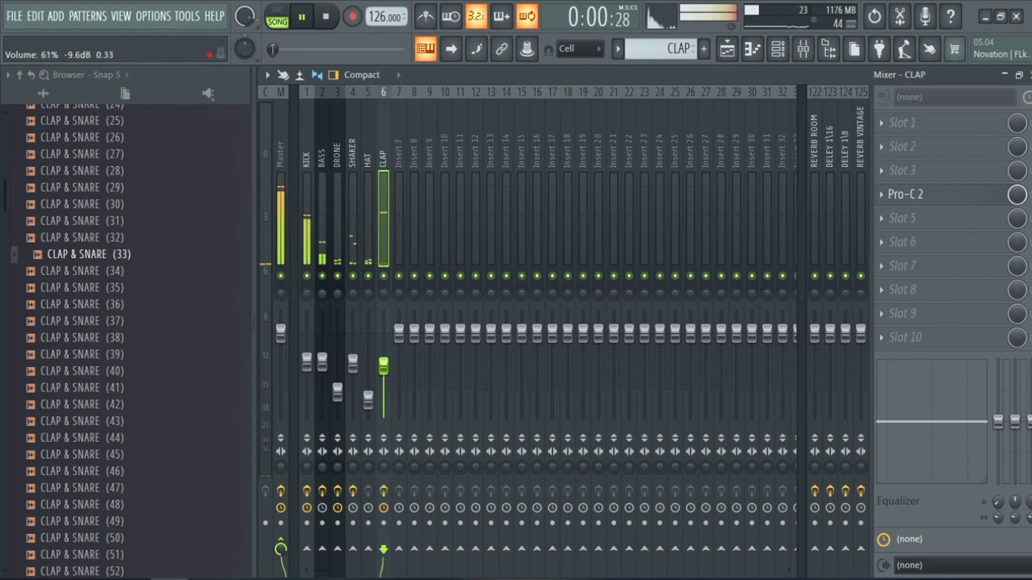
click(302, 19)
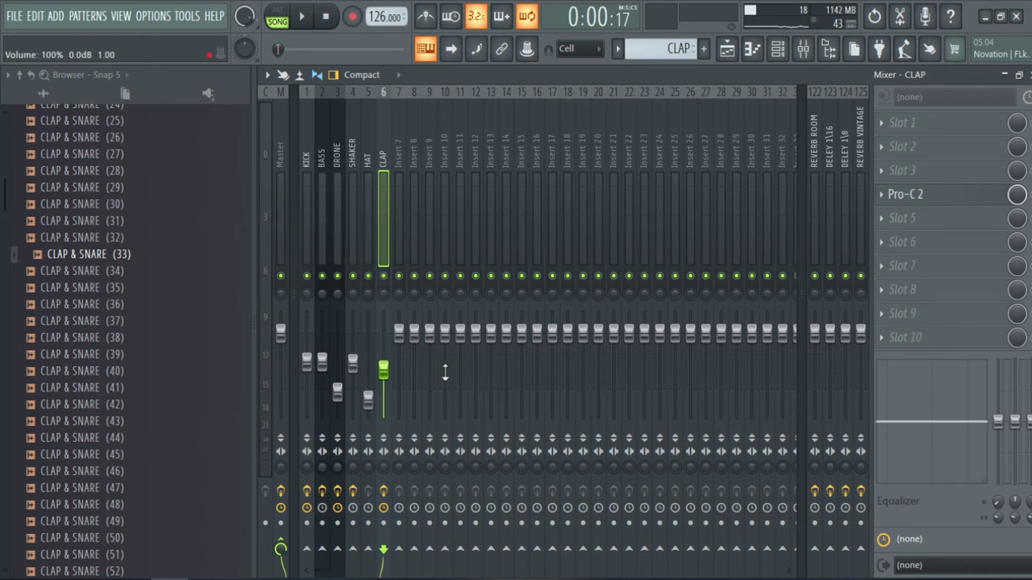
click(302, 16)
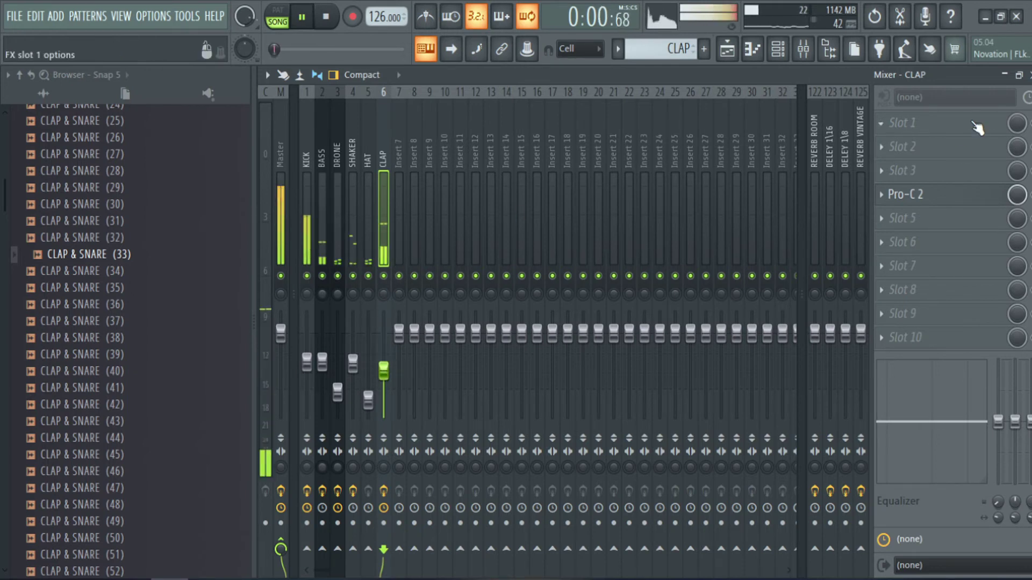
- Load CamelCrusher x64 into effect slot 1 of the CLAP track with its mix level at about 11% and play the song
click(949, 114)
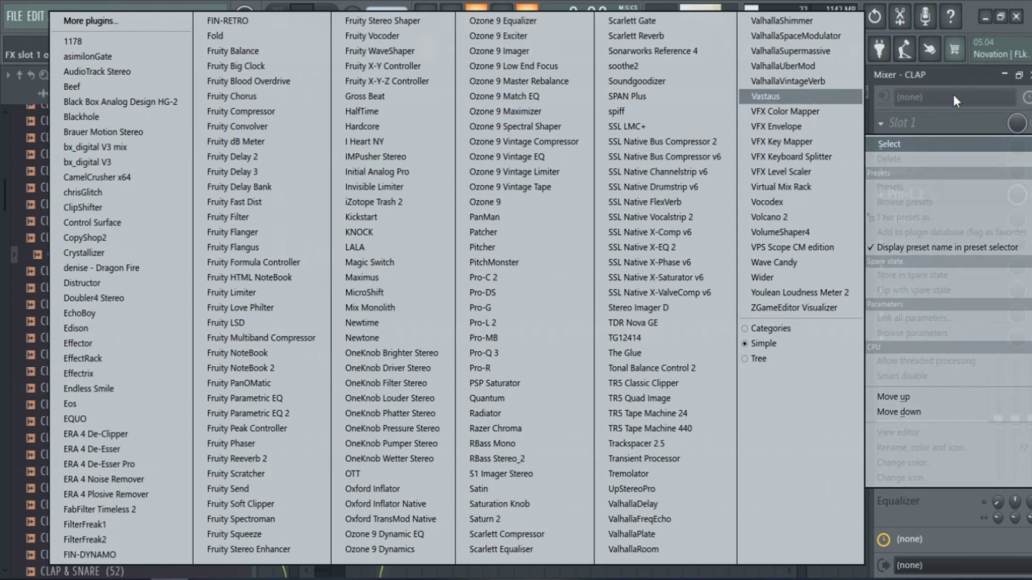
click(963, 75)
click(945, 113)
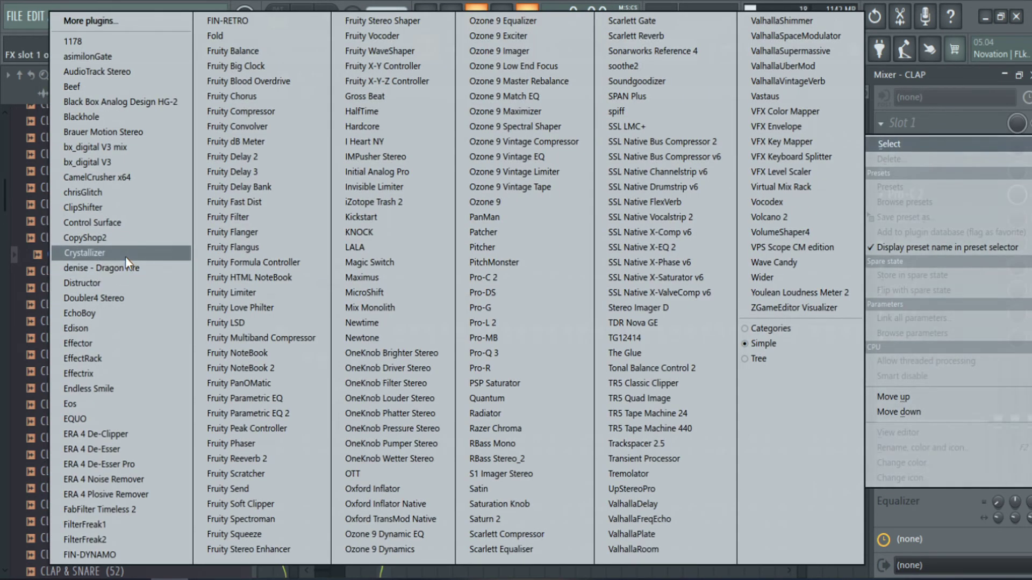
click(130, 177)
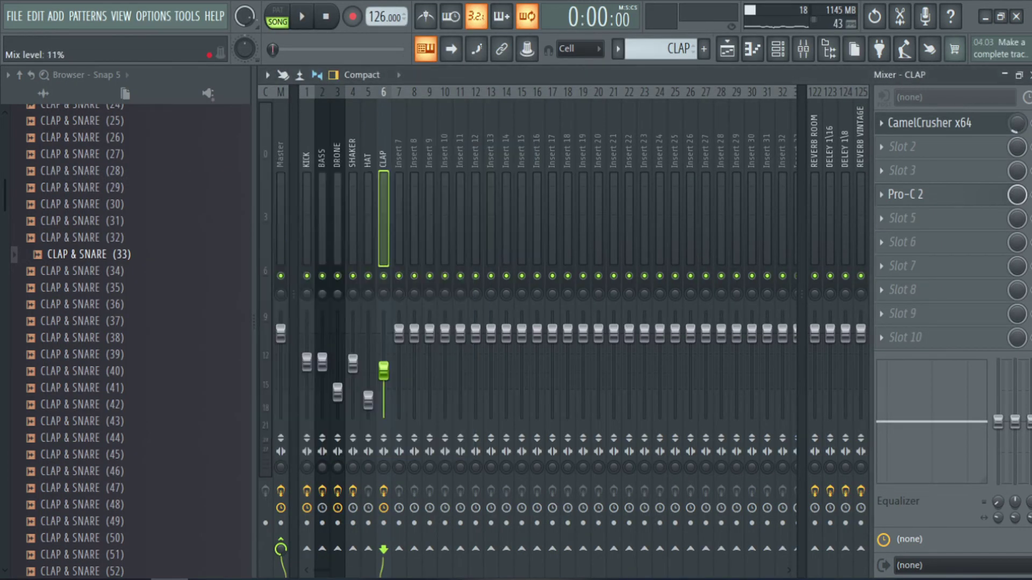
click(302, 16)
- Audition the CamelCrusher patches on the playing clap, stepping forward from Annihilate past Fuzz Filter
click(946, 123)
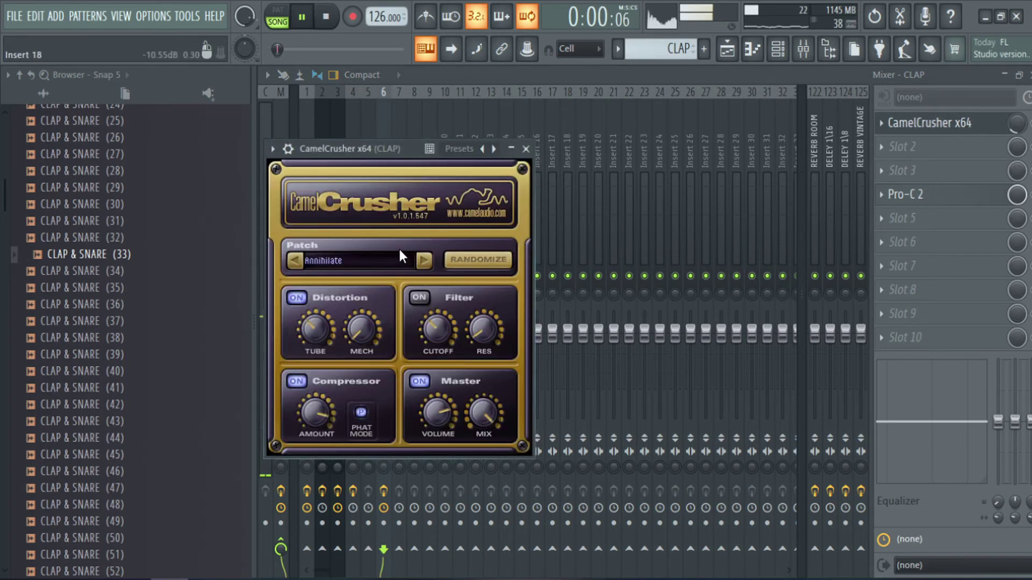
click(424, 260)
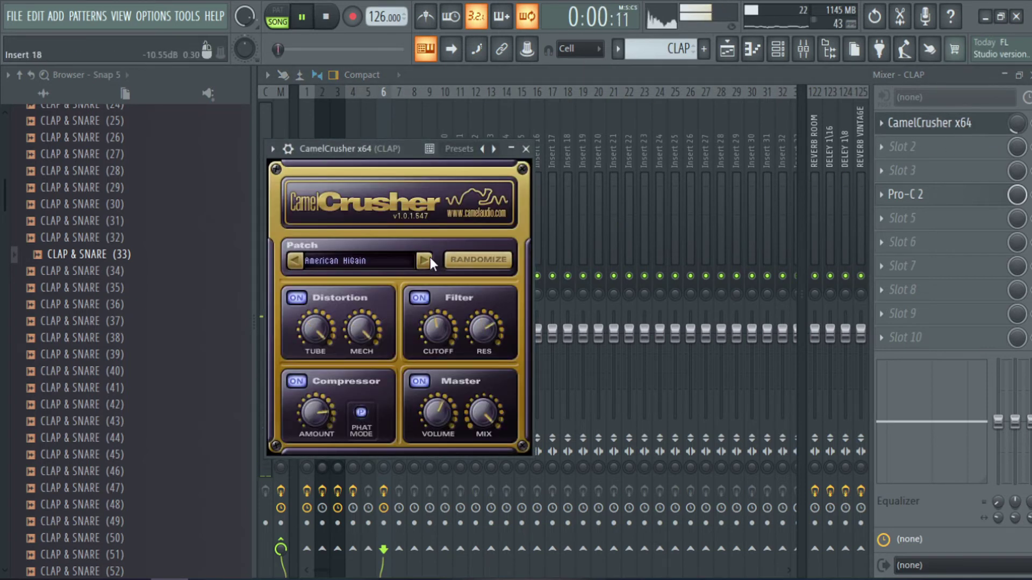
click(424, 261)
click(430, 258)
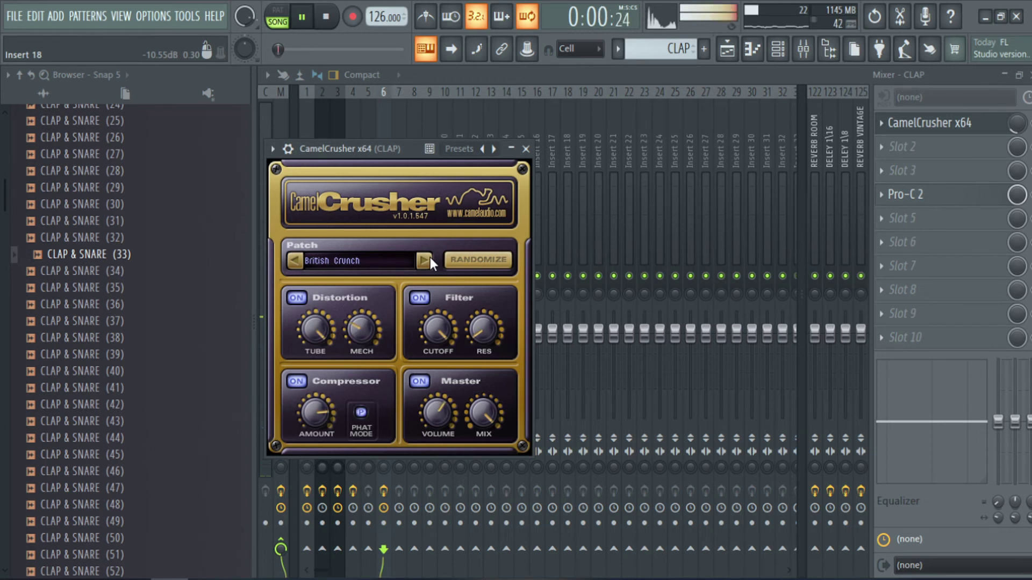
click(430, 258)
click(424, 260)
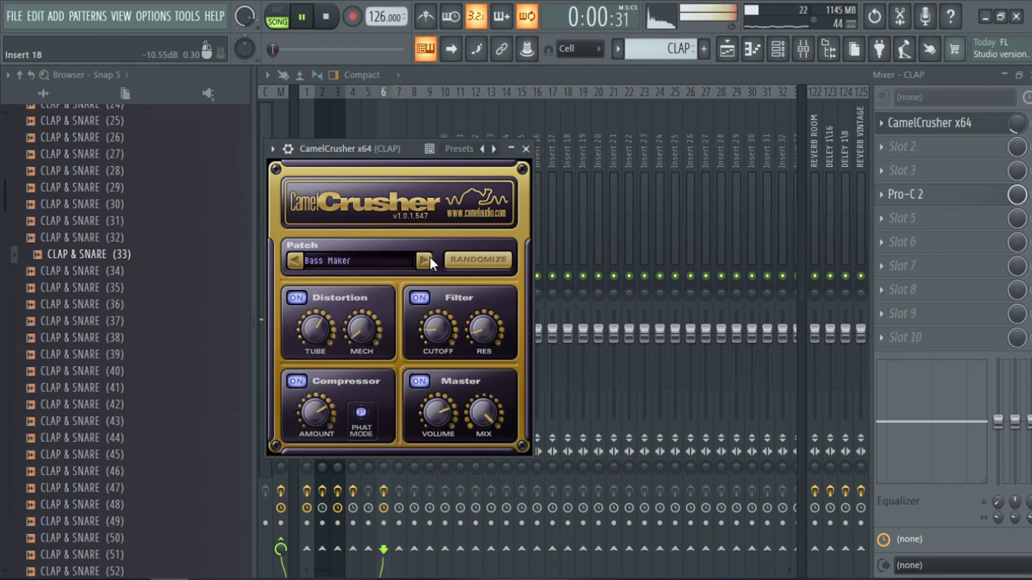
click(430, 256)
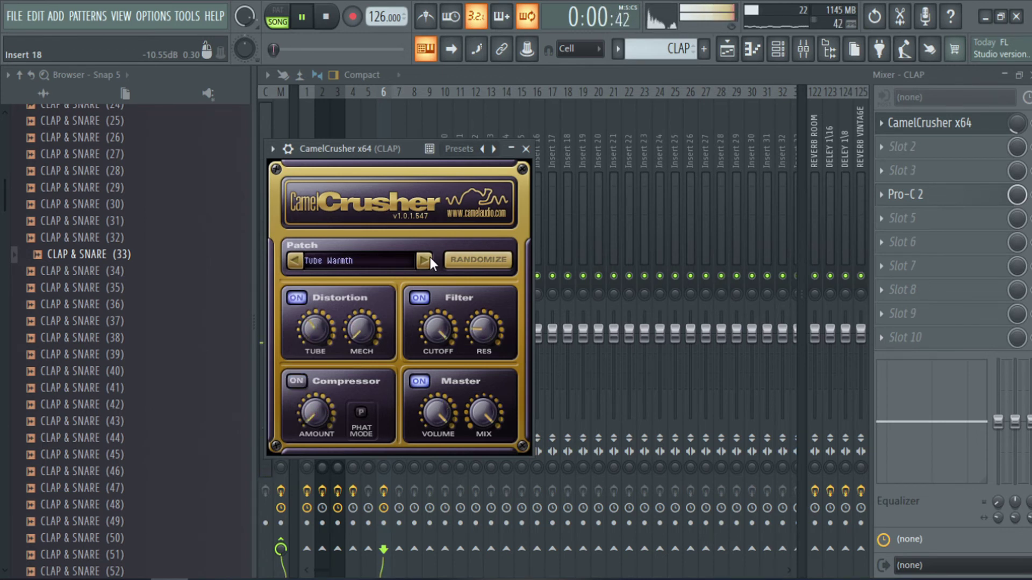
click(430, 257)
click(430, 256)
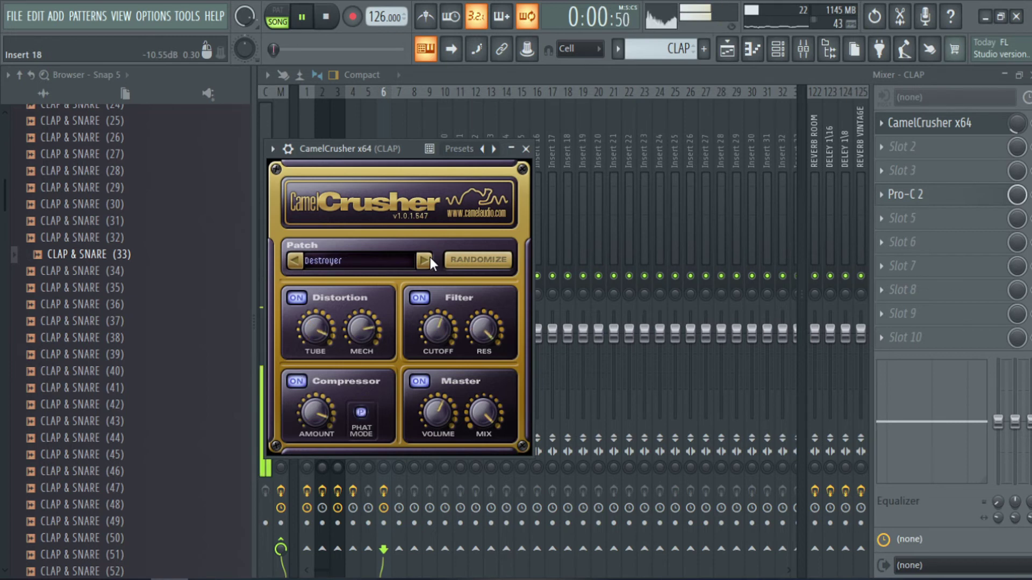
click(430, 257)
click(430, 256)
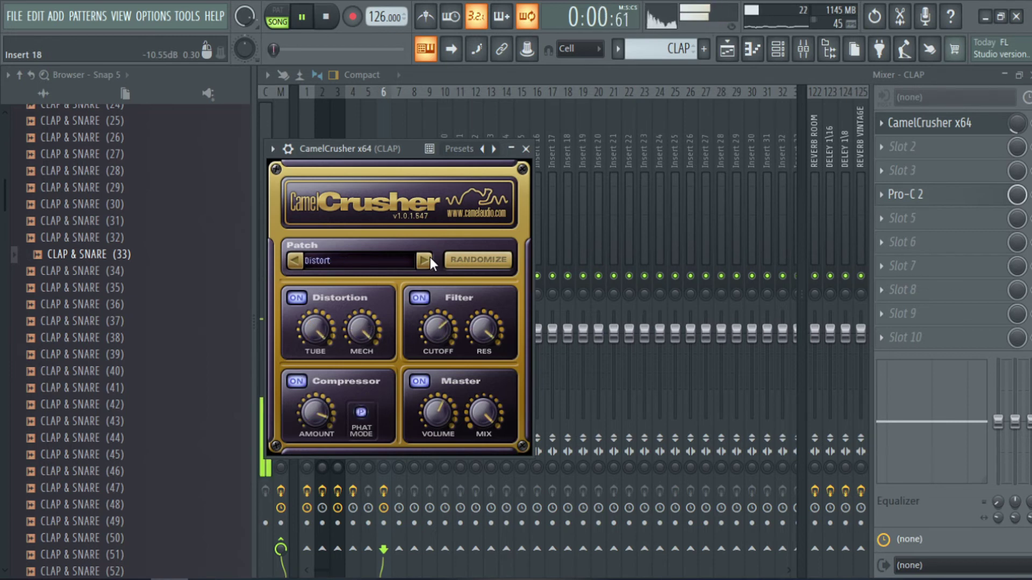
click(430, 257)
click(430, 257)
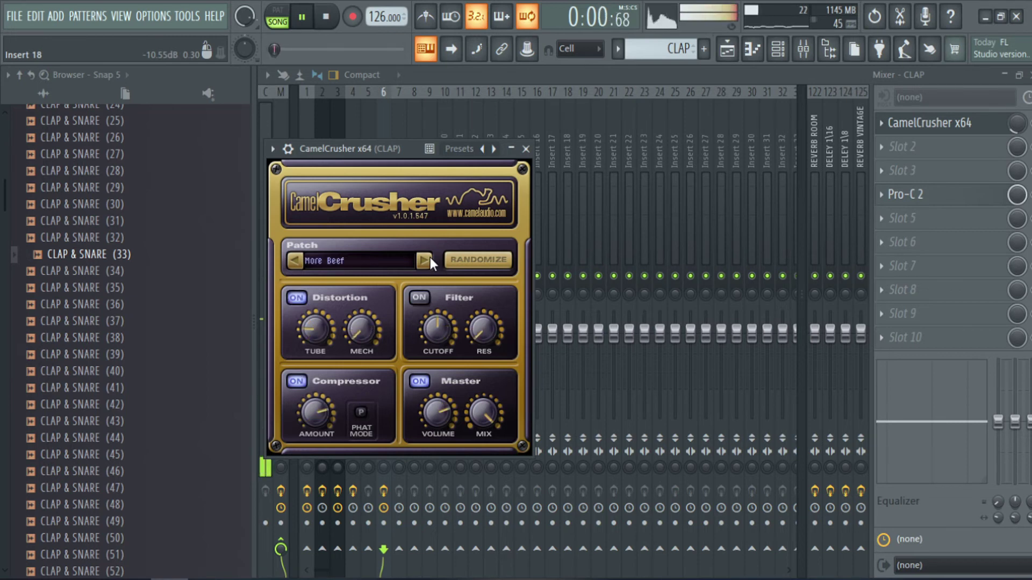
click(430, 257)
click(430, 257)
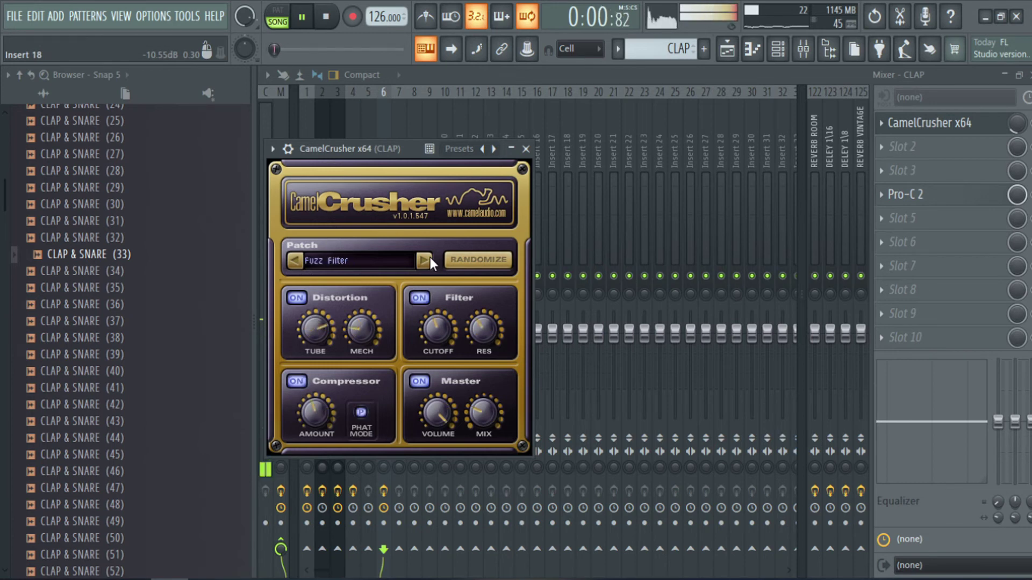
click(430, 256)
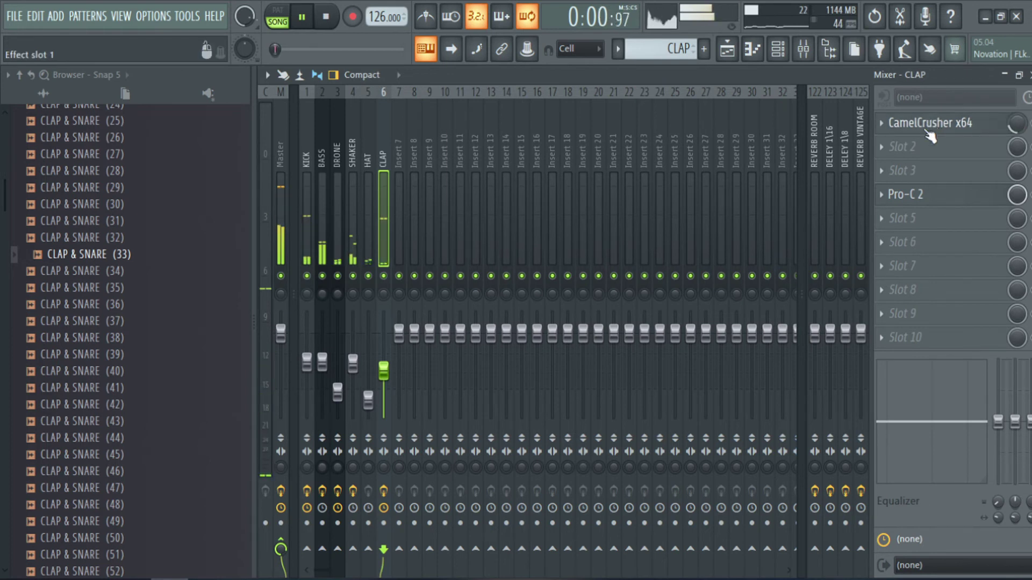
- Audition the last CamelCrusher patches through Turn it to 11, return to Annihilate, try American Crunch and close the plugin
click(930, 125)
click(425, 261)
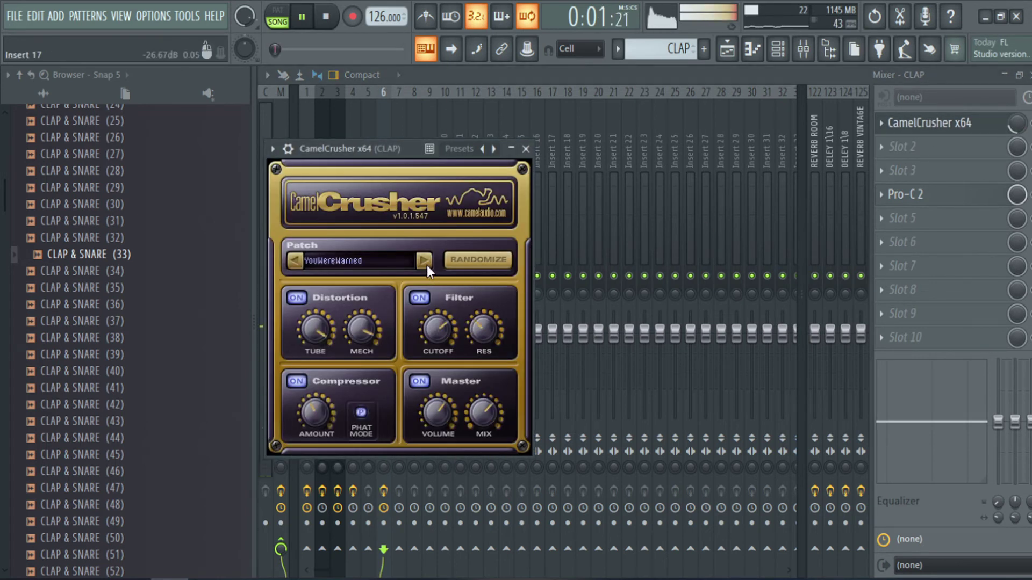
click(426, 265)
click(427, 265)
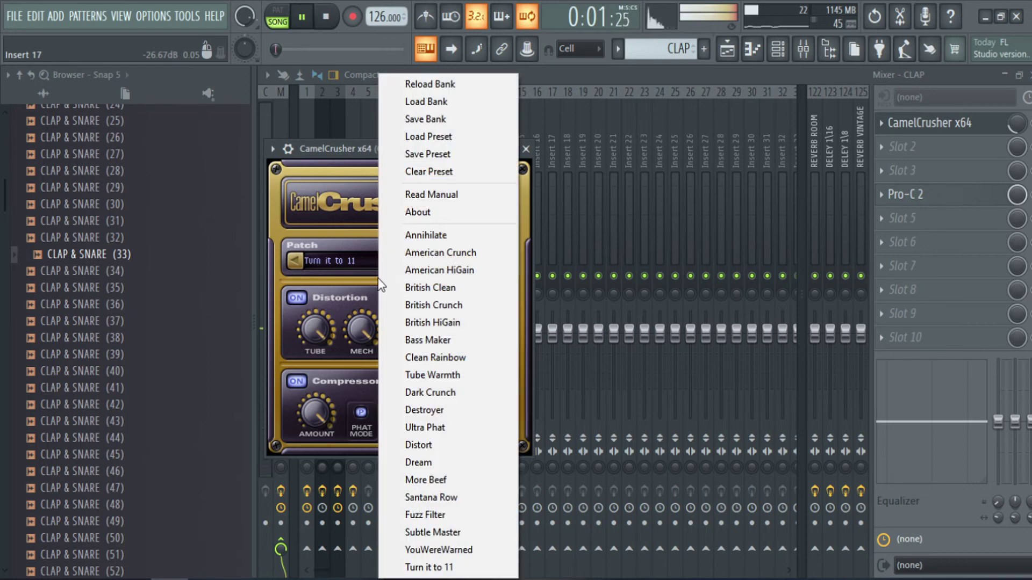
click(429, 234)
click(423, 261)
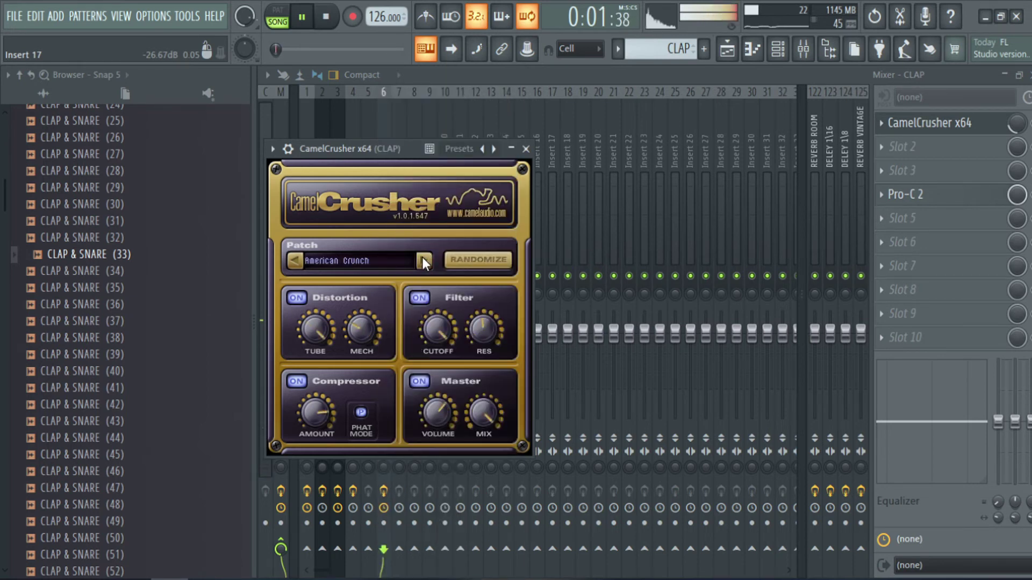
click(526, 149)
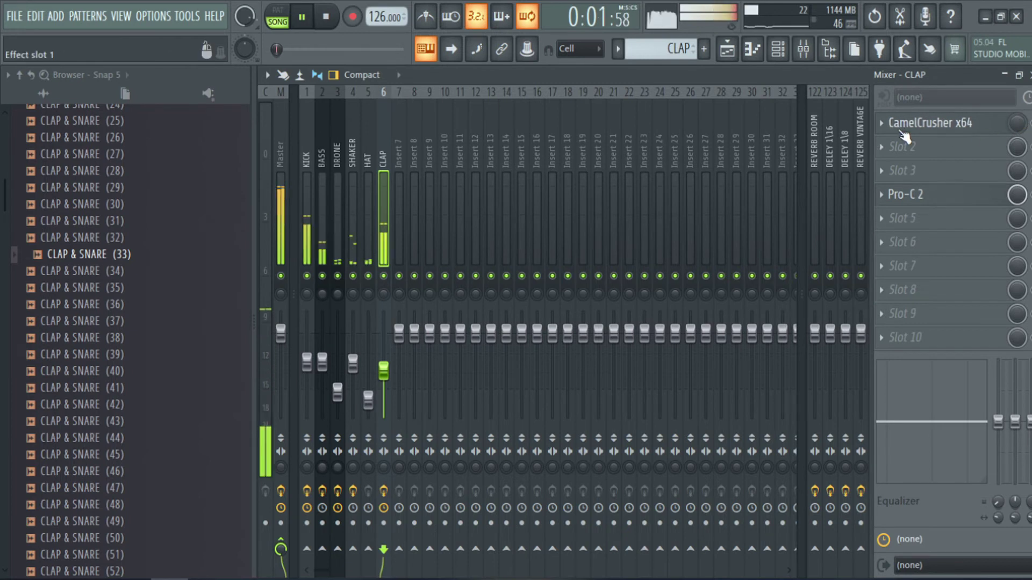
- Remove CamelCrusher from effect slot 1 of the CLAP track and stop playback
click(886, 129)
click(885, 155)
key(space)
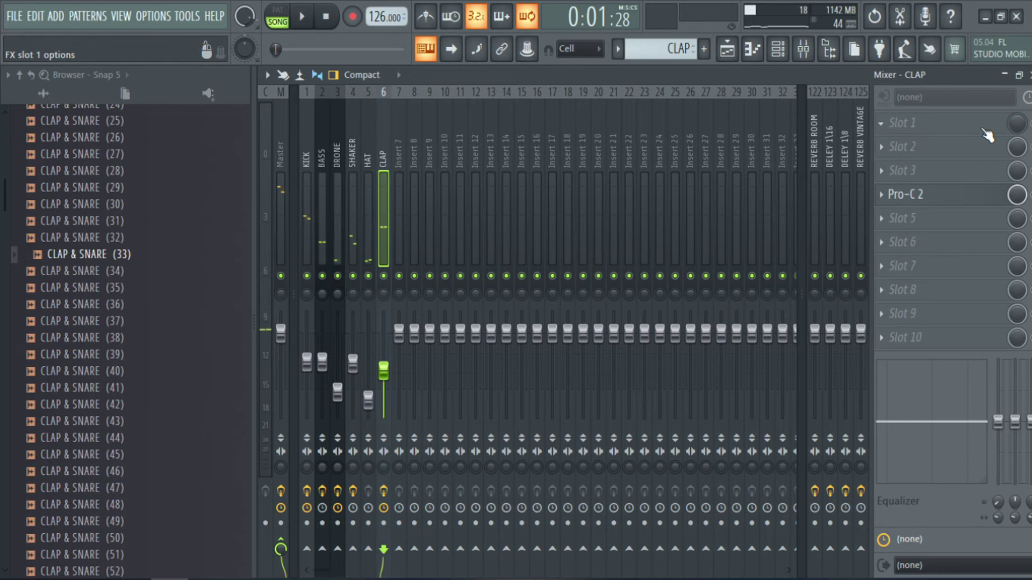
- Load Doubler4 Stereo into effect slot 1 of the CLAP mixer track and move its window clear of the track faders
click(962, 125)
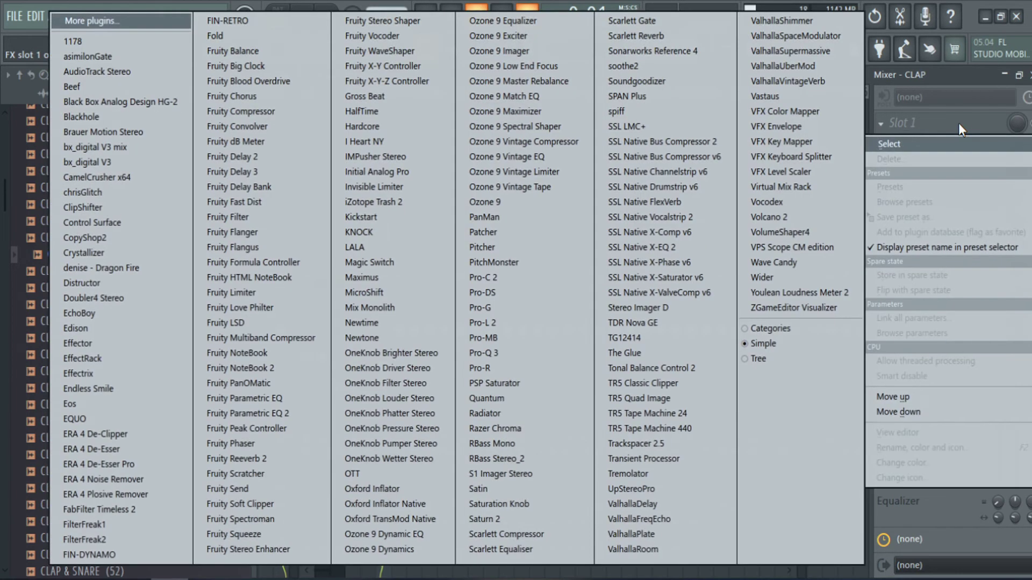
click(958, 123)
click(959, 129)
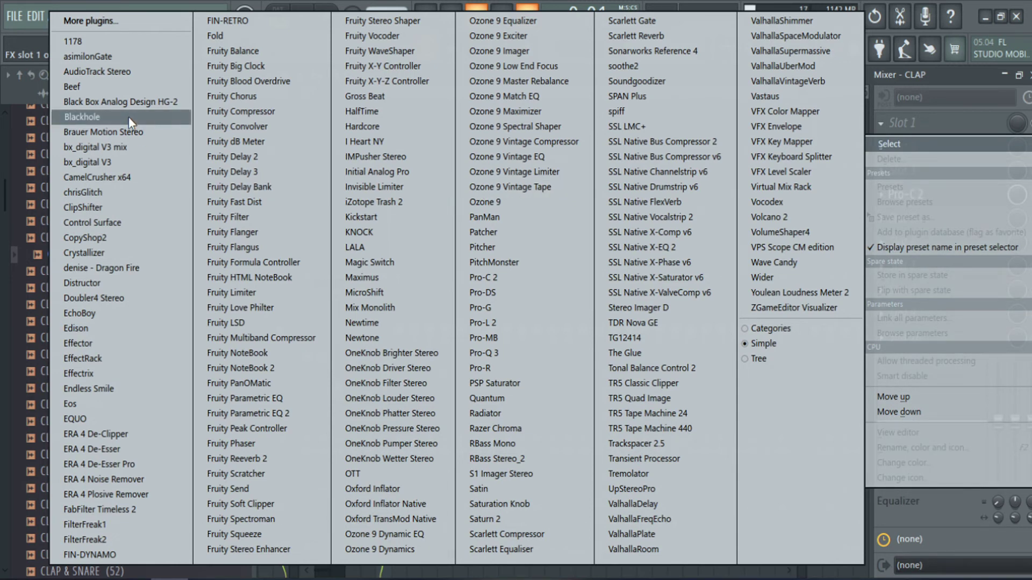
click(141, 302)
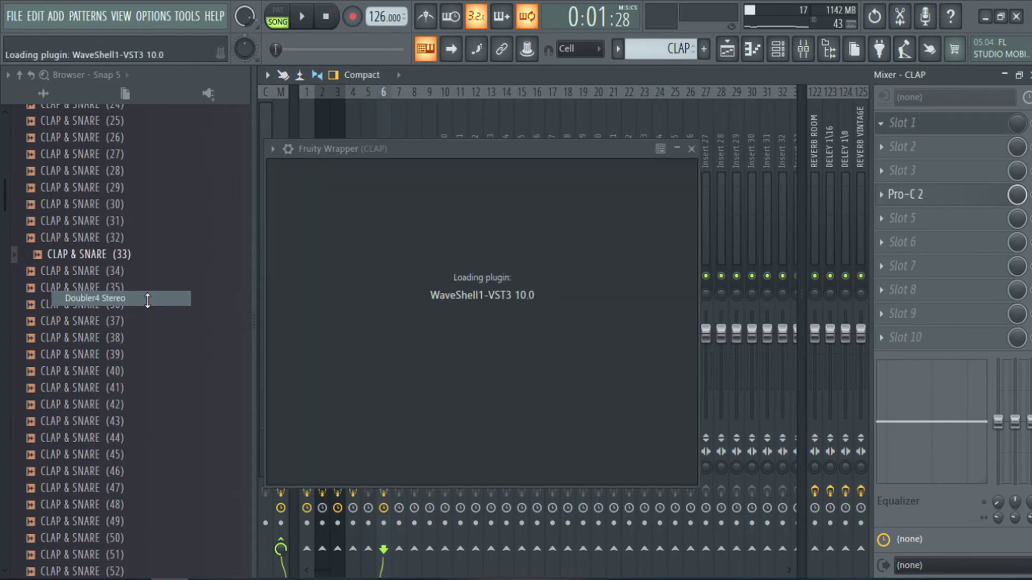
drag(507, 156, 611, 158)
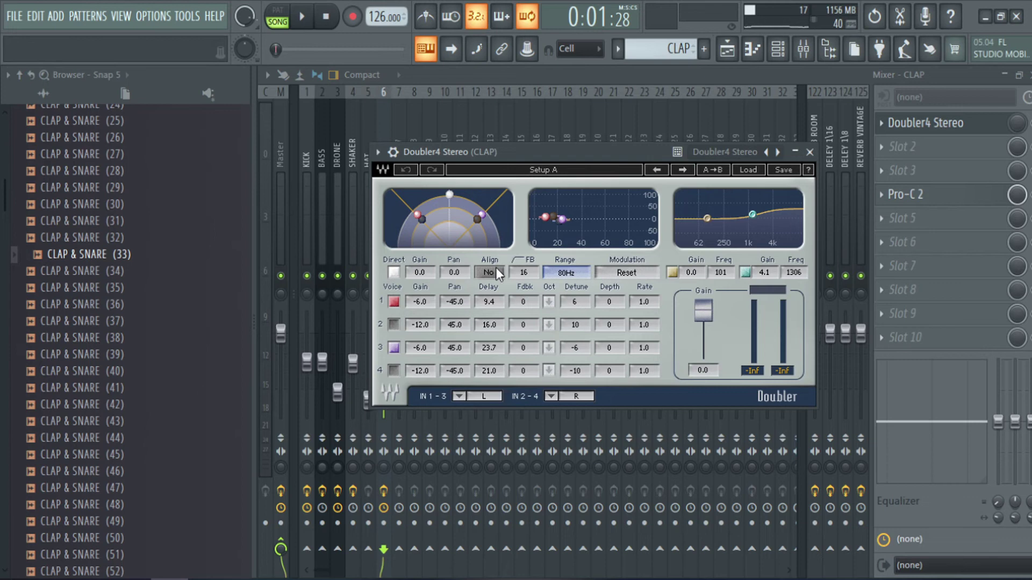
- Play the song and turn on voices 2 and 4 in Doubler4 Stereo
click(302, 16)
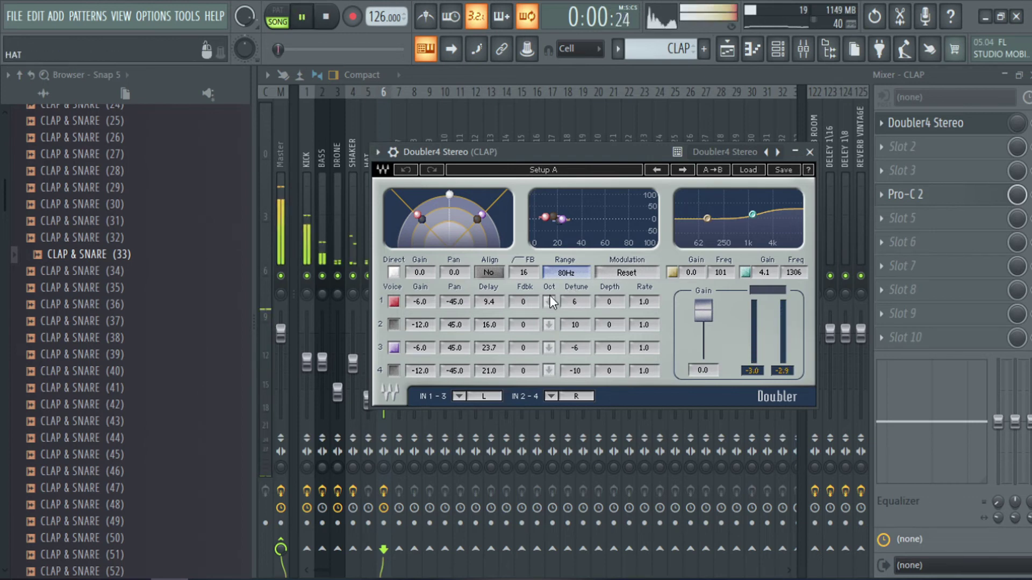
click(394, 325)
click(395, 368)
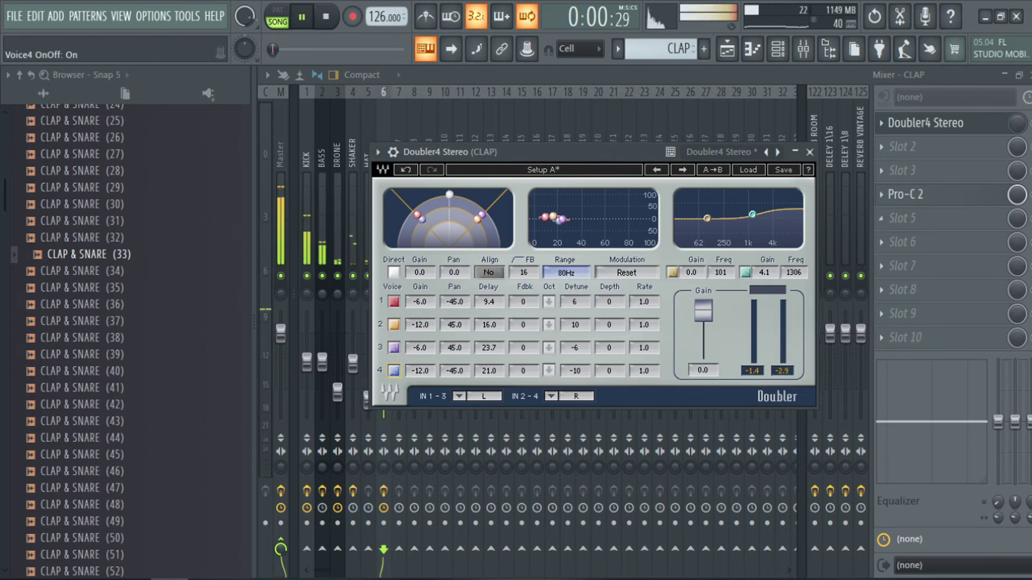
- Move Doubler4 Stereo down to effect slot 2 and raise its mix level to full
scroll(994, 120, down, 1)
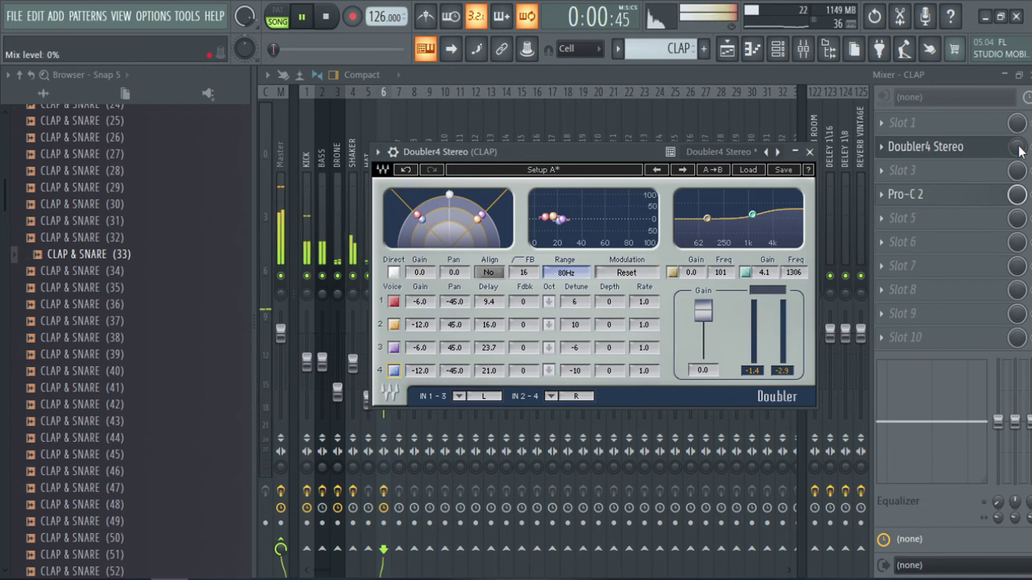
drag(1018, 147, 1018, 102)
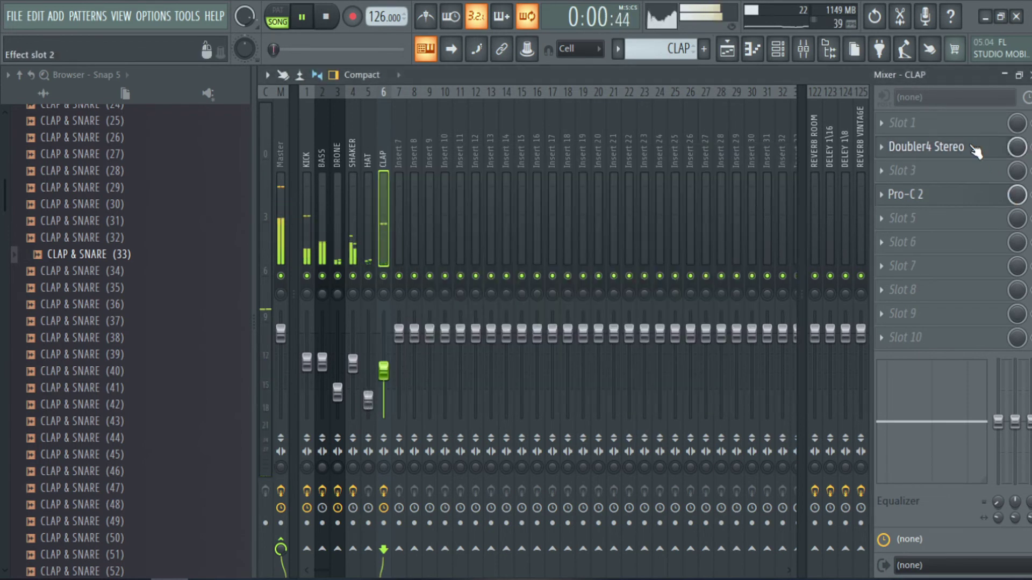
- Set Doubler4 Stereo's high EQ band gain to 4.3 and turn off voices 1 and 3
click(908, 148)
click(752, 215)
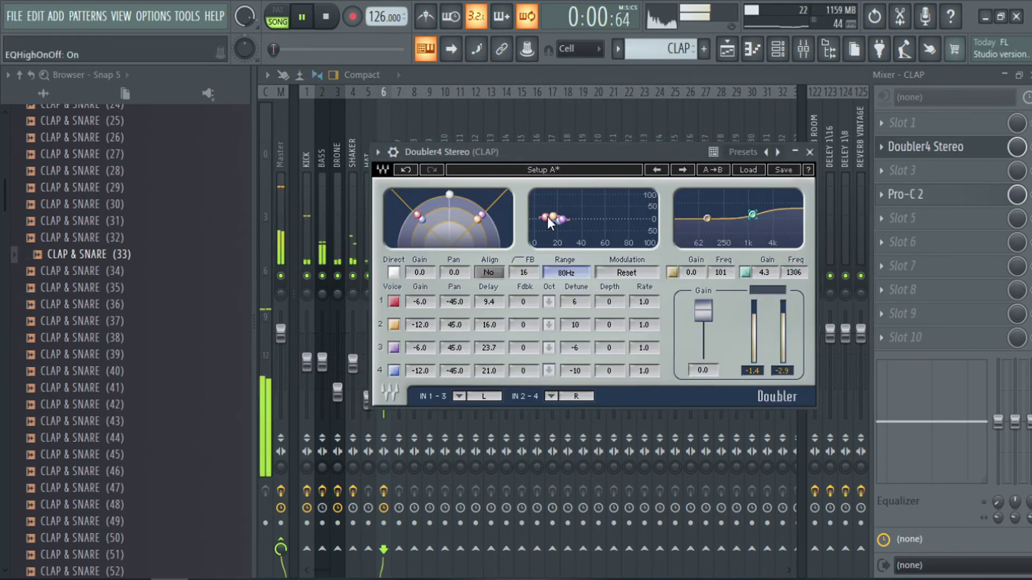
click(394, 303)
click(397, 345)
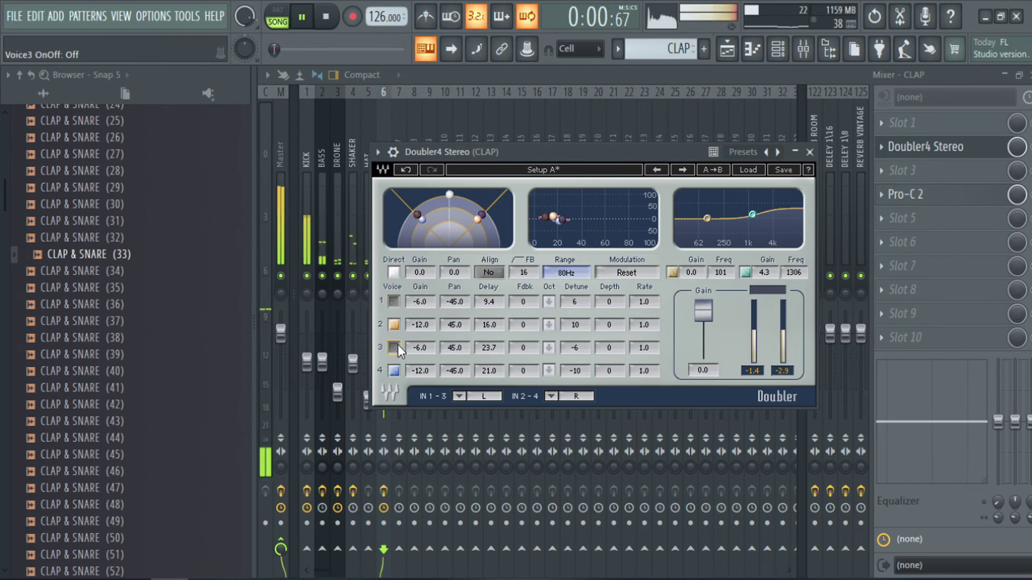
- Turn off voices 2 and 4 and turn on voices 1 and 3 in Doubler4 Stereo
click(396, 329)
click(394, 371)
click(395, 348)
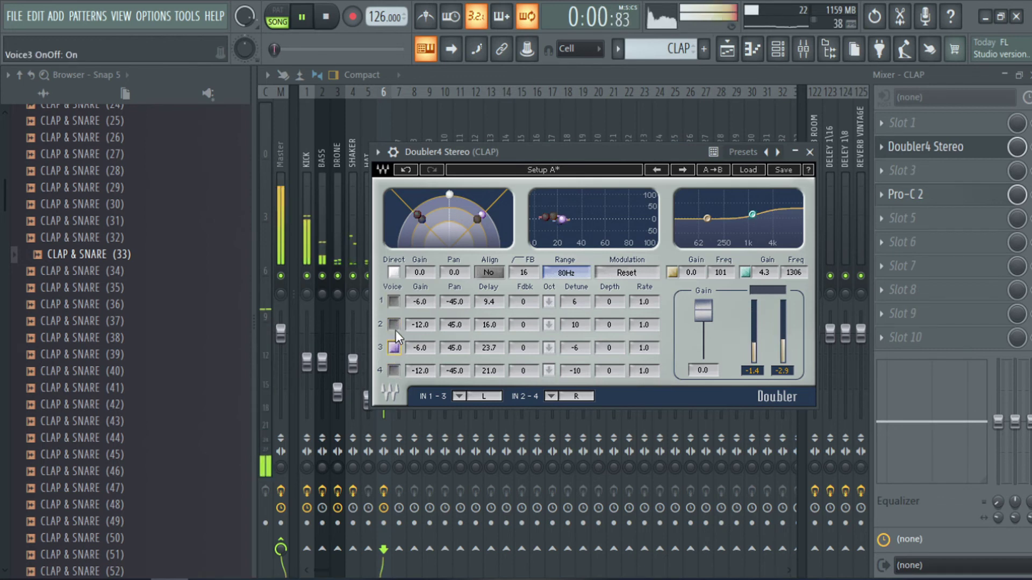
click(393, 305)
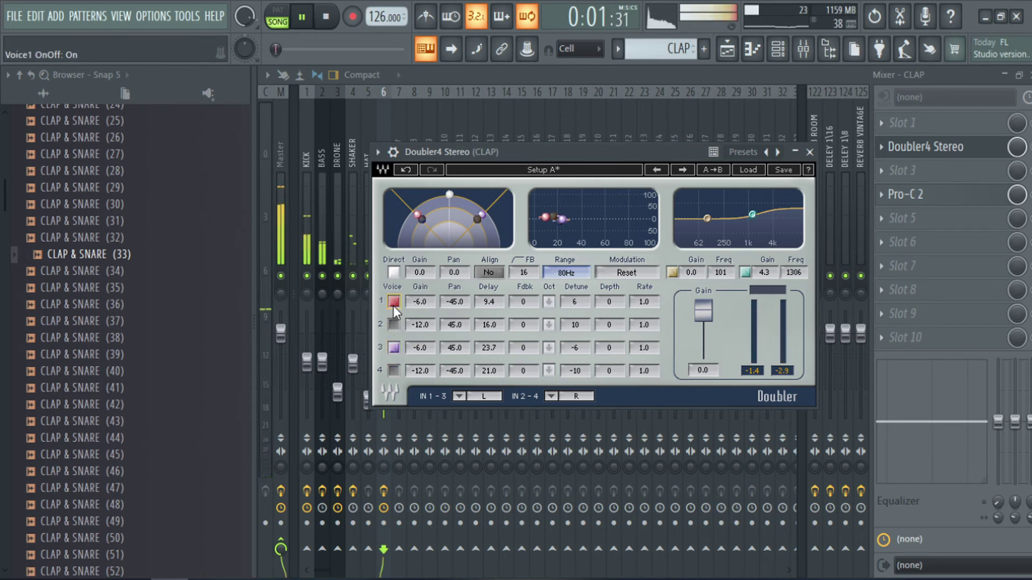
click(809, 152)
- Lower the CLAP mixer fader to 51% (-12.5 dB), pause the song and review the Doubler4 Stereo settings
drag(383, 371, 383, 375)
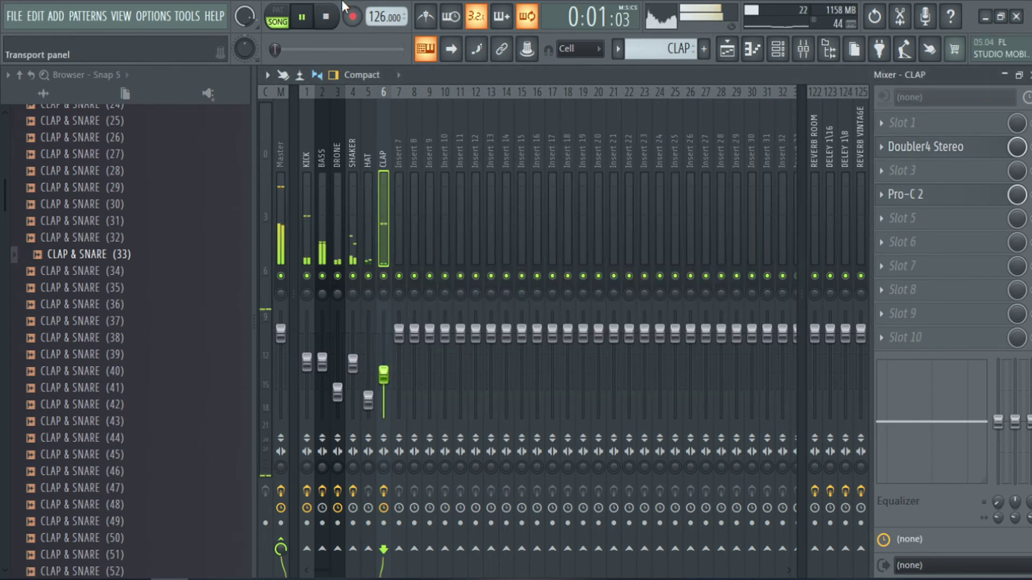
click(307, 16)
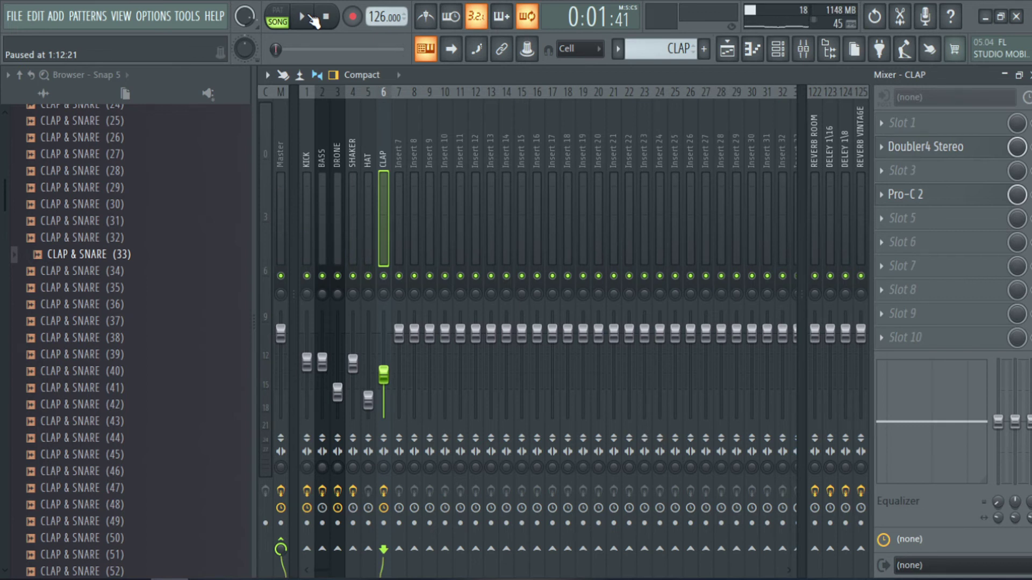
click(924, 147)
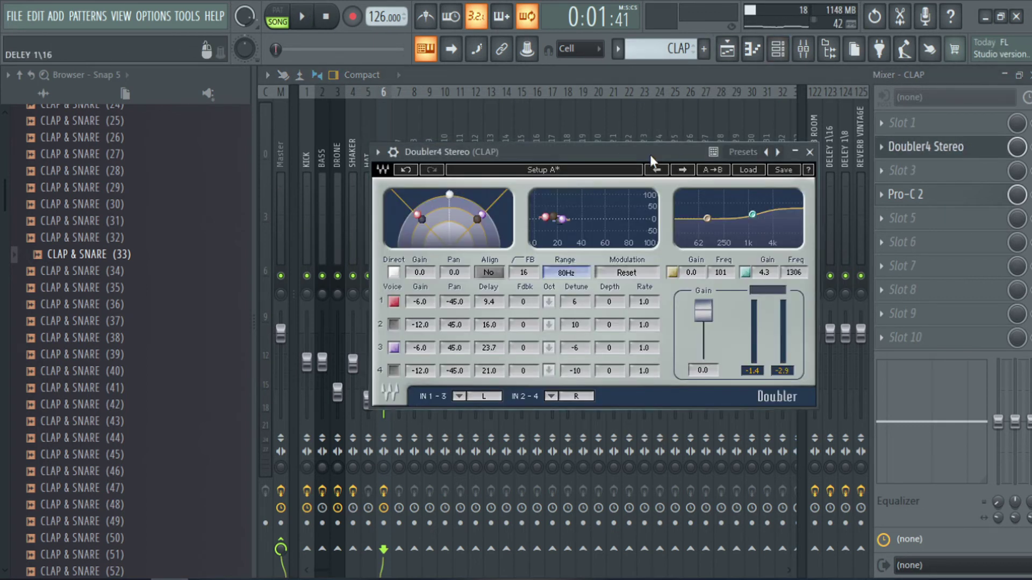
drag(673, 153, 678, 173)
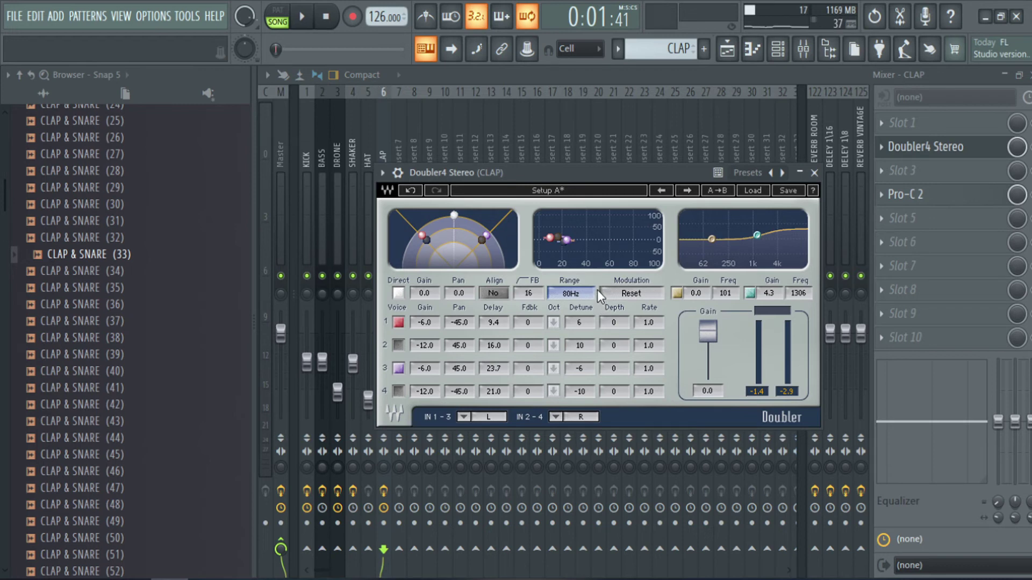
click(814, 173)
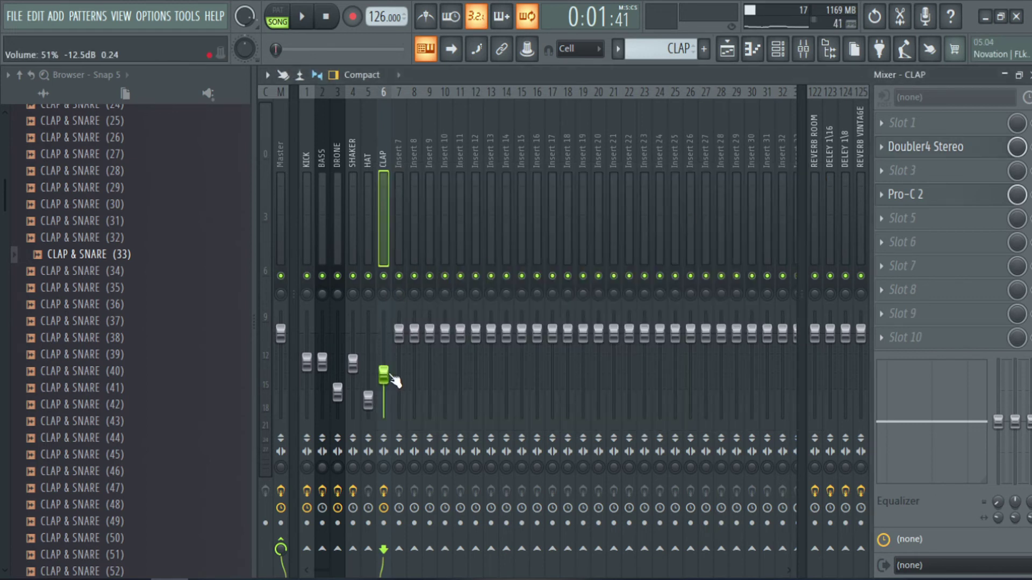
- Play the song and set Doubler4 Stereo's high EQ band to a gain of 1.1 at 1260 Hz
click(301, 16)
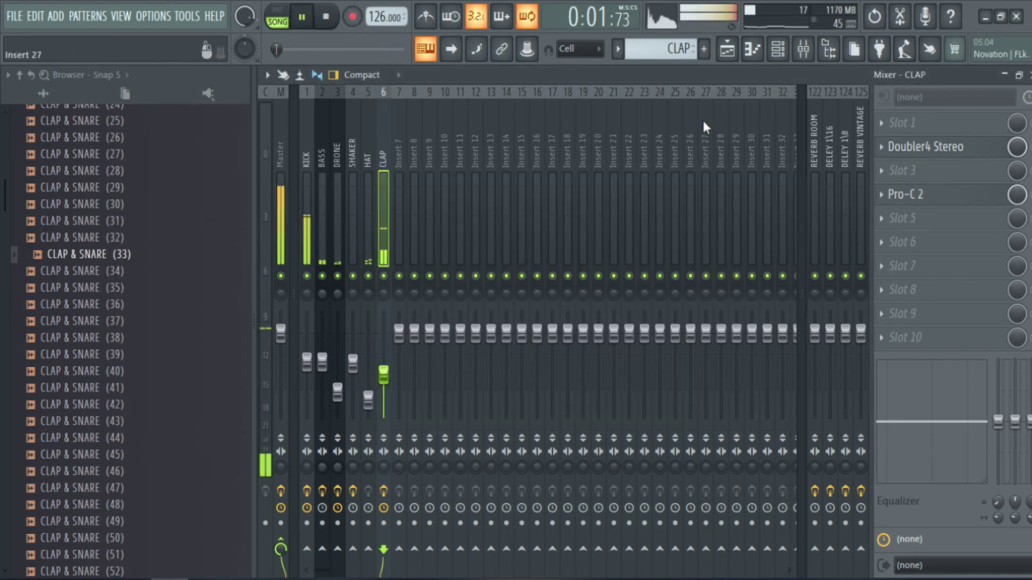
click(977, 146)
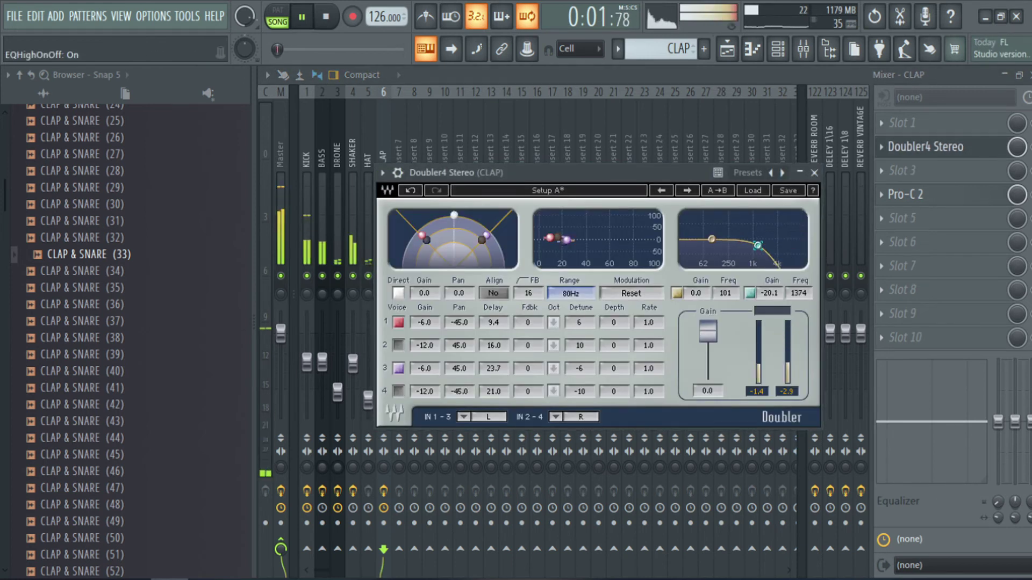
mouse_move(757, 245)
mouse_down()
mouse_move(755, 225)
mouse_move(756, 238)
mouse_up()
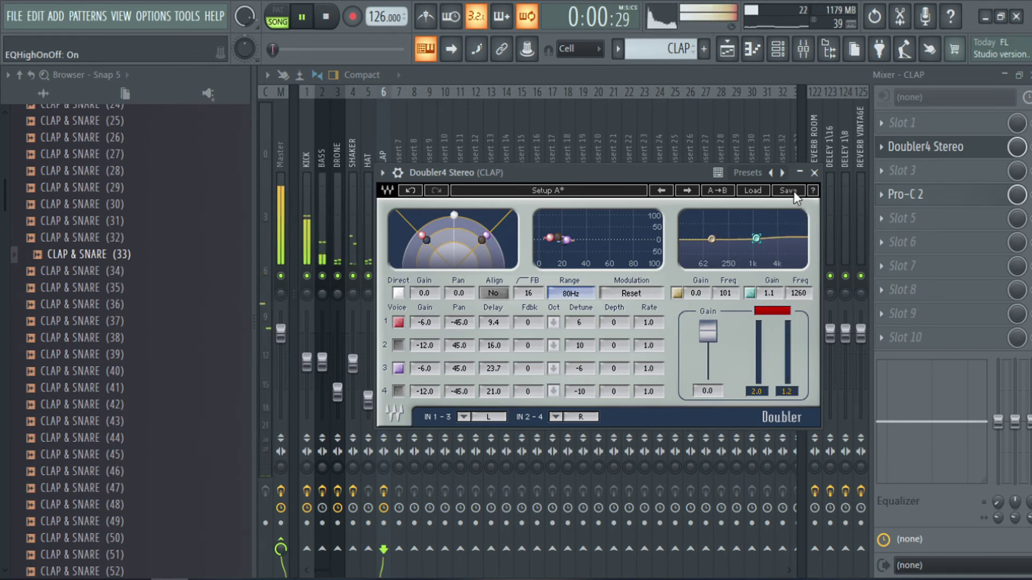
click(814, 173)
- Stop playback and review the CLAP & SNARE (33) channel settings, including the time stretching mode
click(1029, 75)
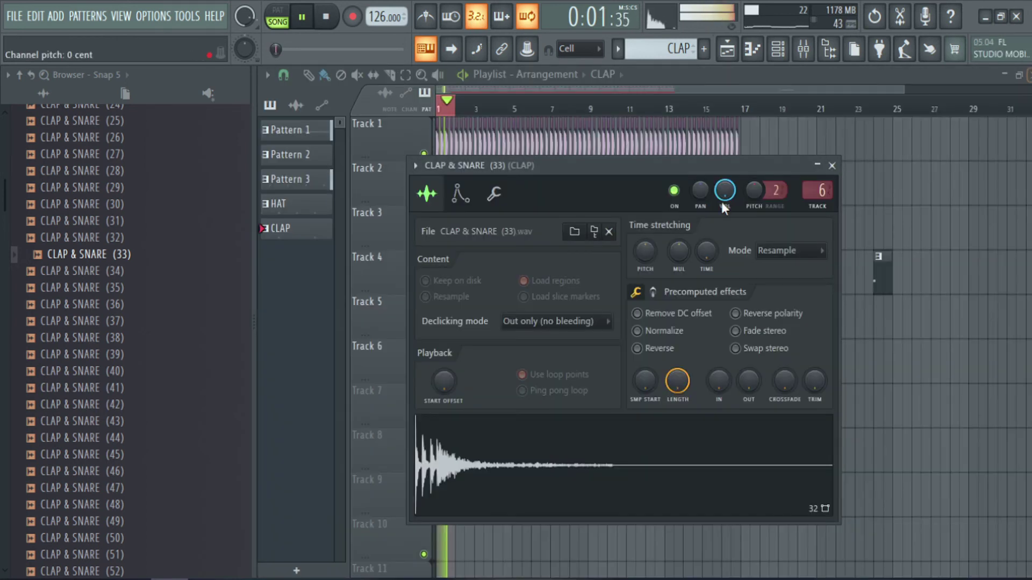
key(space)
click(831, 166)
click(598, 357)
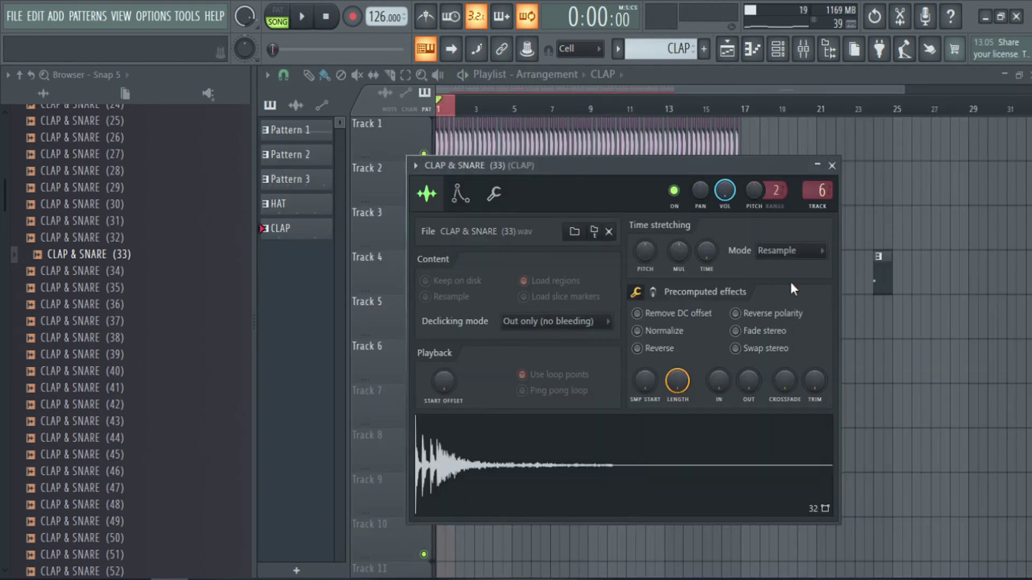
click(790, 250)
click(796, 291)
click(831, 166)
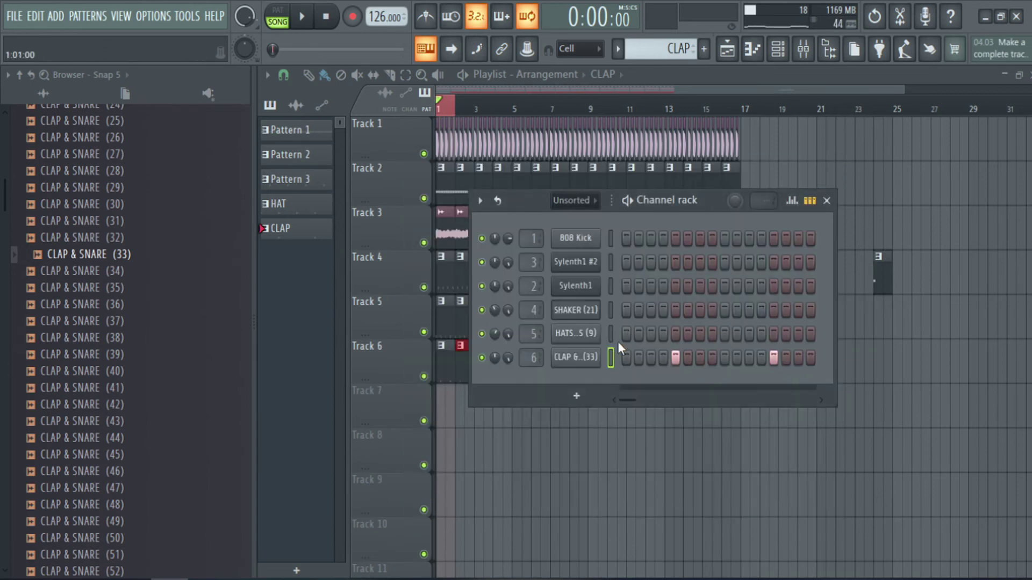
- Transpose both CLAP & SNARE (33) notes down one semitone to B4 in the piano roll and audition them with the song
right_click(578, 356)
click(649, 344)
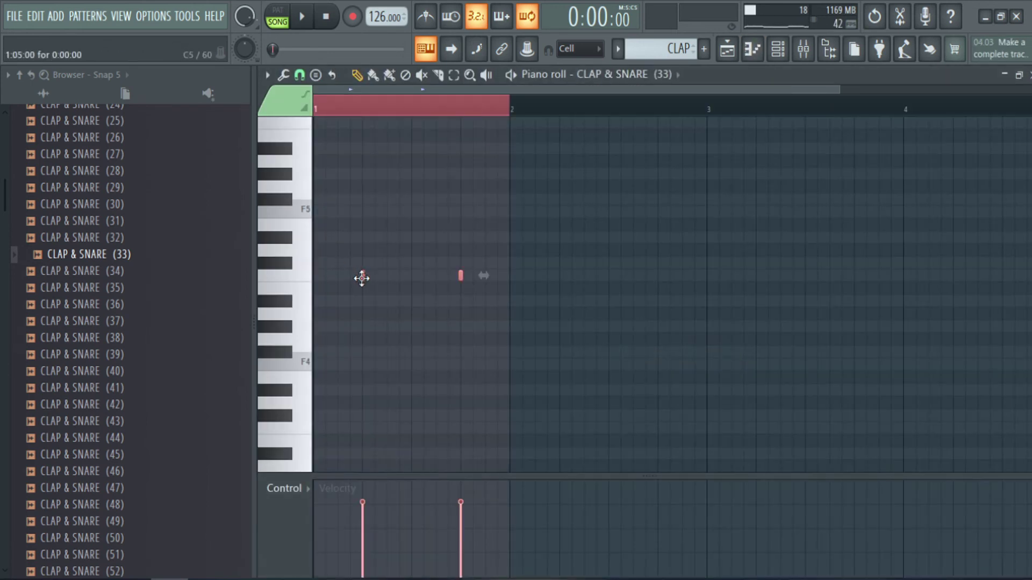
mouse_move(362, 277)
mouse_down()
mouse_move(361, 321)
mouse_move(360, 285)
mouse_up()
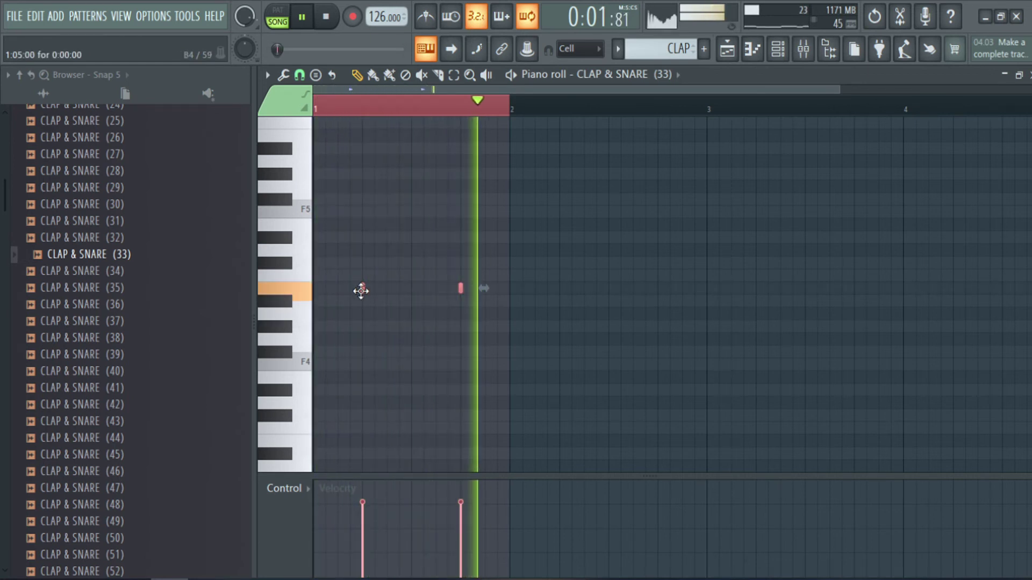
key(space)
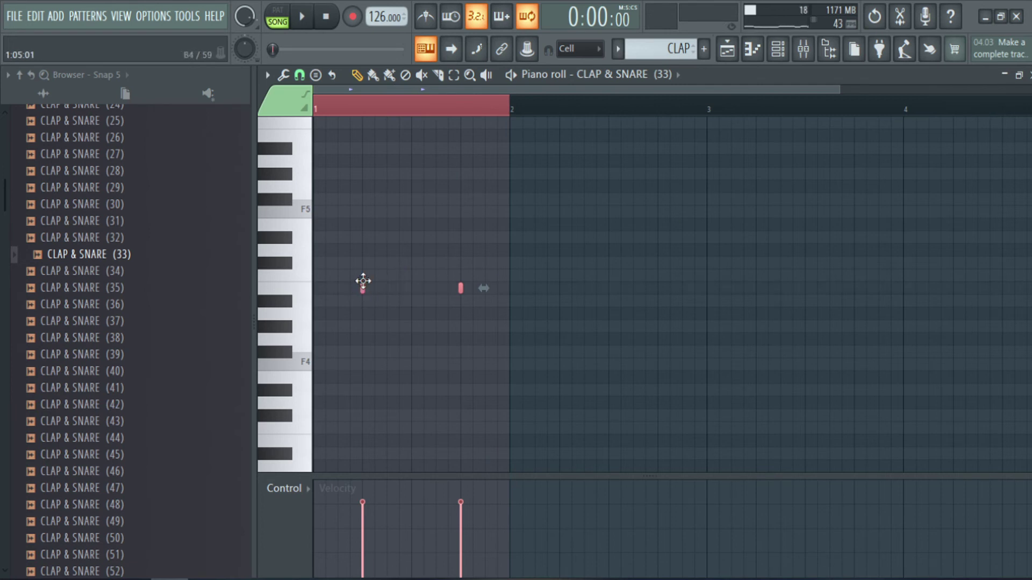
key(space)
mouse_move(363, 281)
mouse_down()
mouse_move(362, 186)
mouse_move(362, 301)
mouse_up()
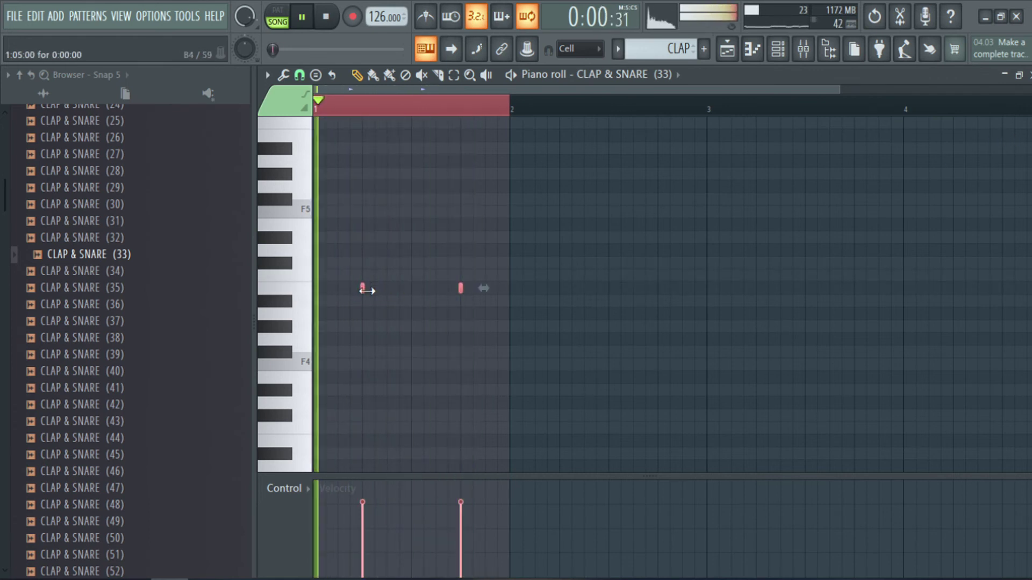
click(1029, 74)
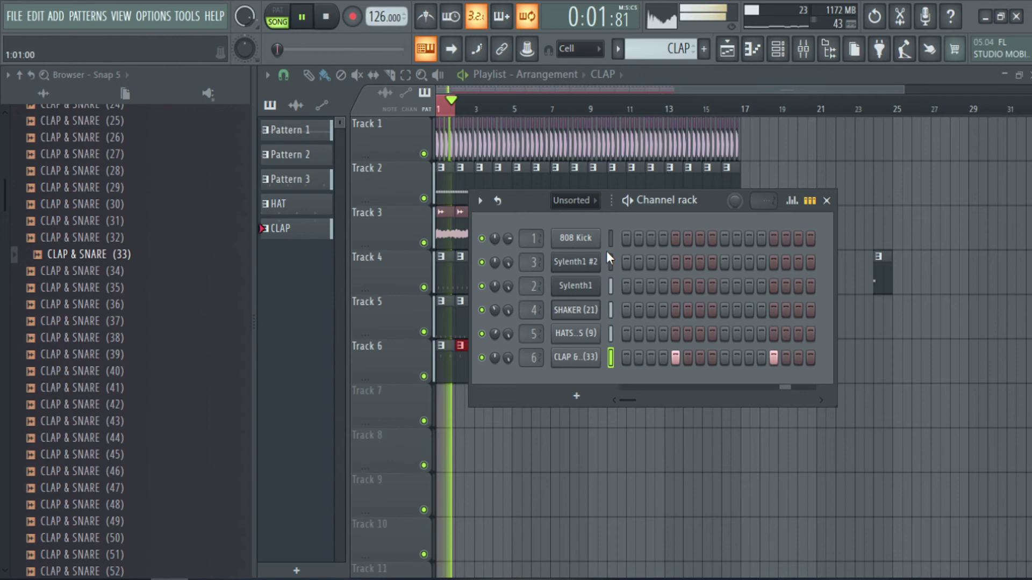
- Add Pro-Q 3 to CLAP effect slot 5 with a low cut at 296.55 Hz and a -0.46 dB bell at 5279.6 Hz
double_click(536, 355)
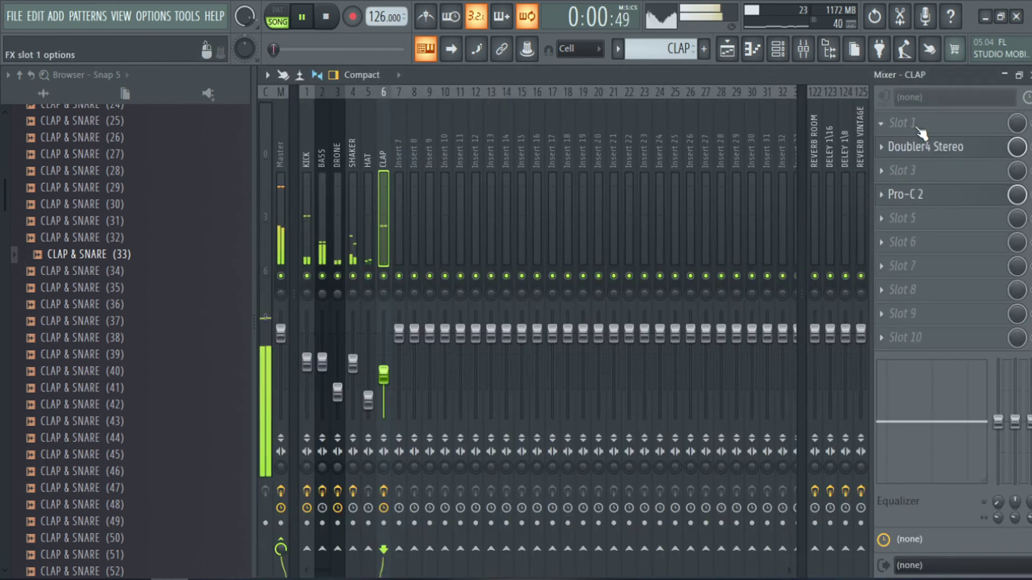
click(925, 220)
click(558, 354)
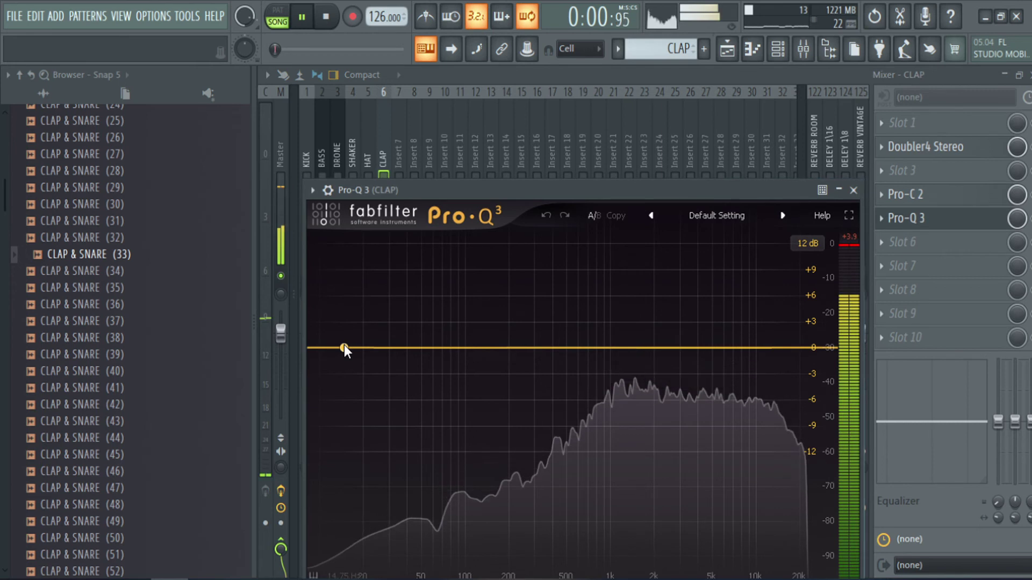
drag(344, 346, 533, 349)
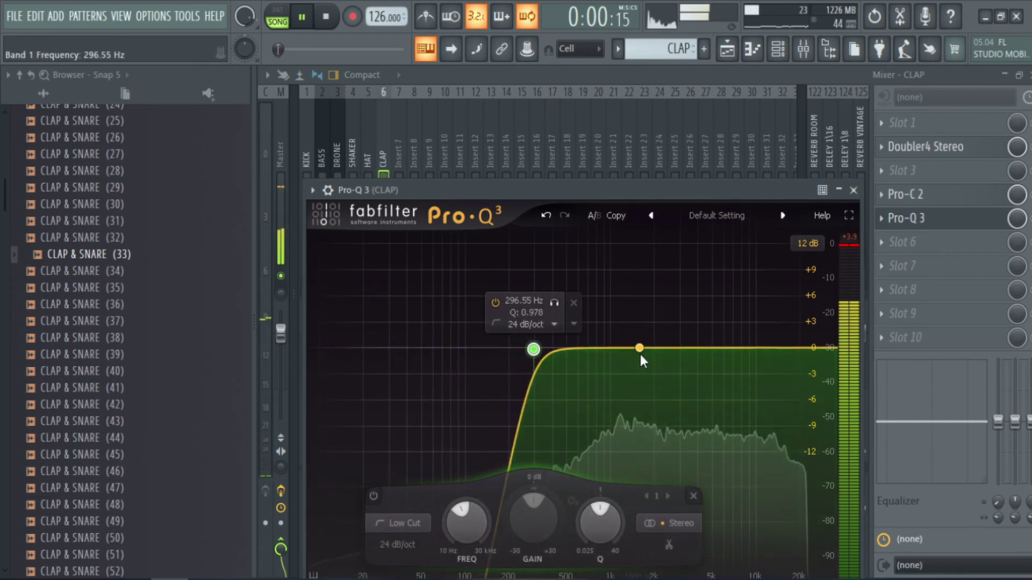
drag(640, 349, 720, 354)
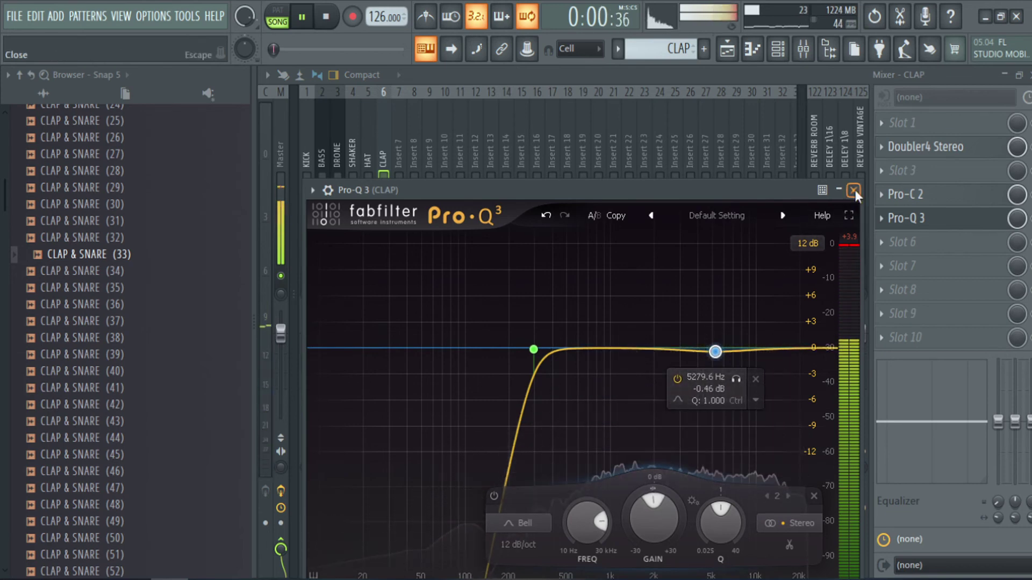
click(854, 190)
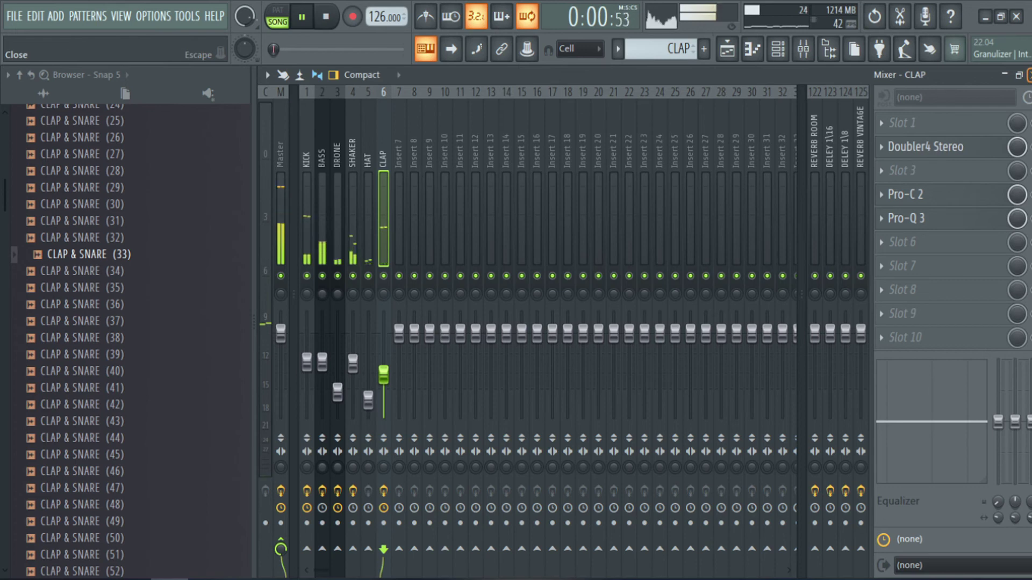
- Stop playback and add CLAP & SNARE (35) as a new channel with hits on steps 5 and 13
click(1029, 75)
key(space)
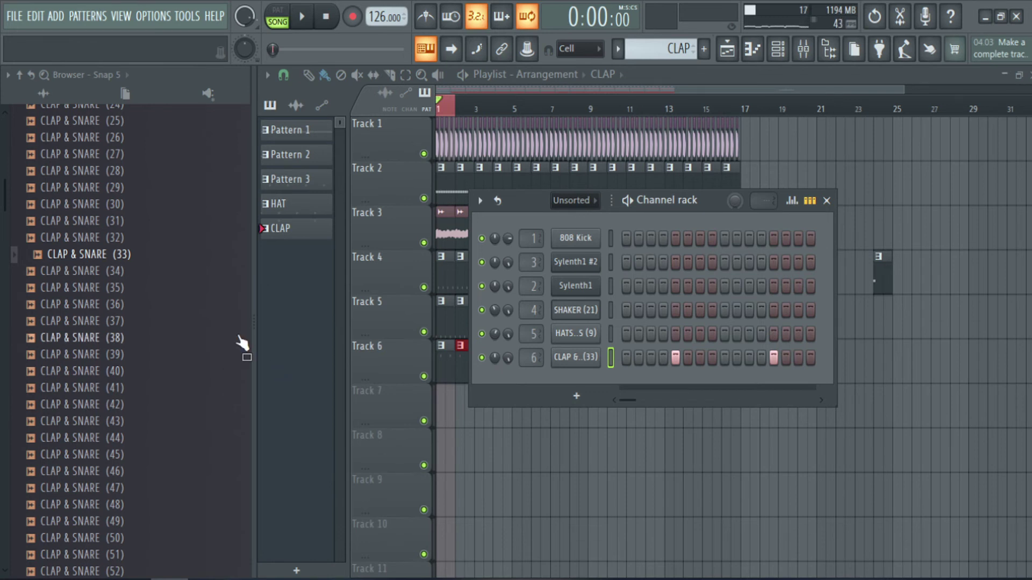
drag(189, 293, 656, 389)
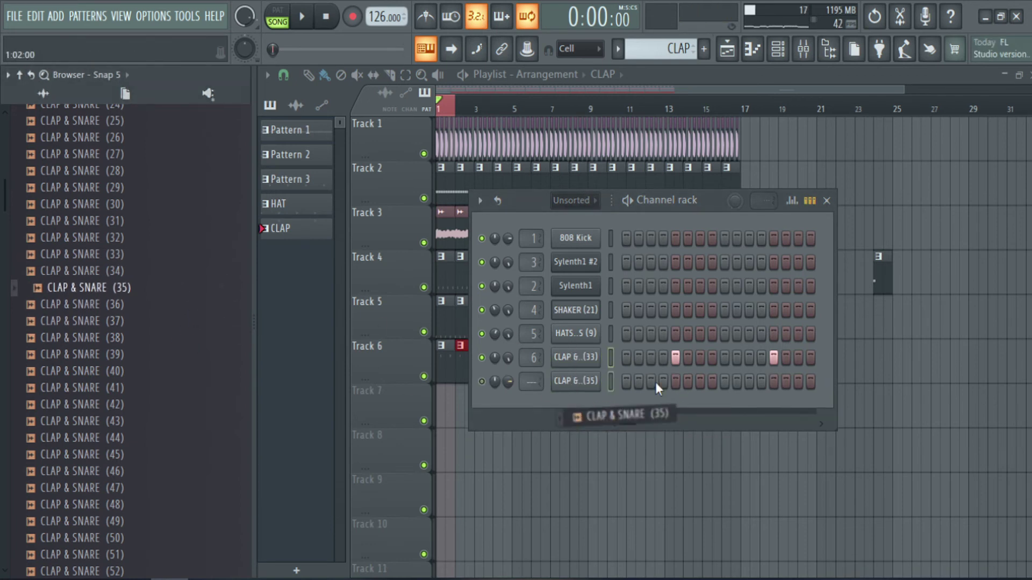
click(675, 382)
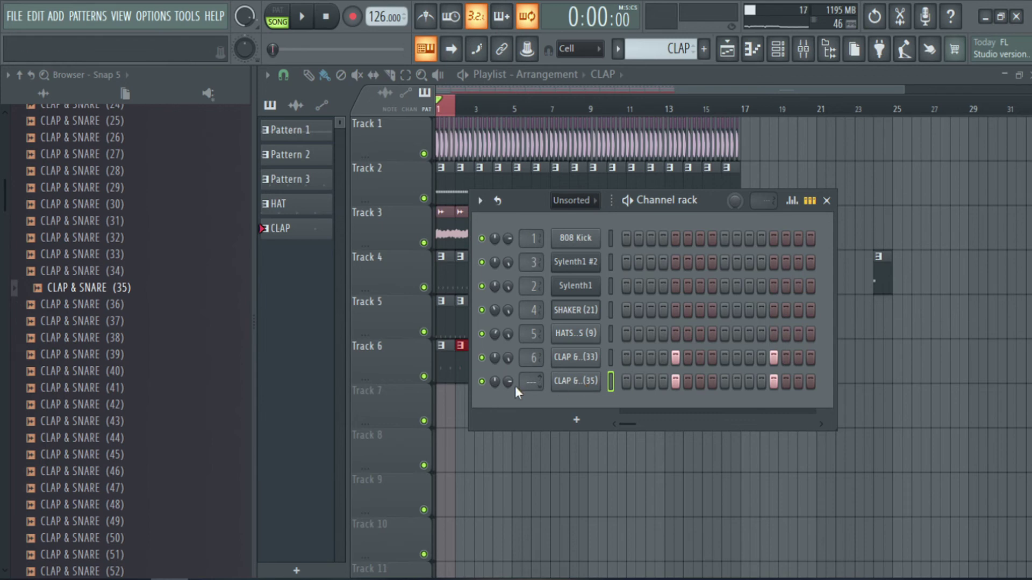
- Route CLAP & SNARE (35) to mixer track 7, name the track CLAP 2 and lower its fader to 16% (-26.7 dB)
click(567, 378)
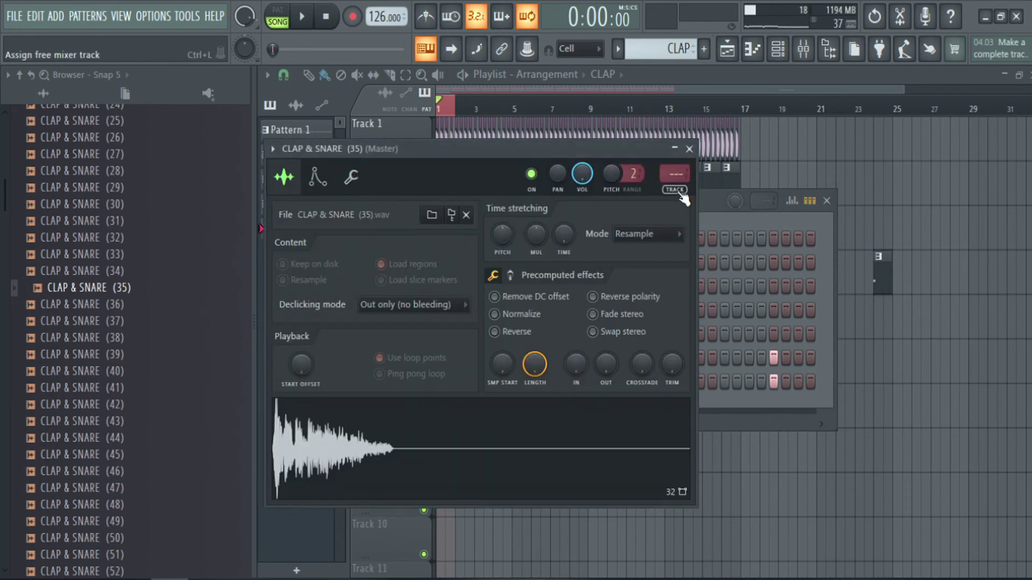
key(F2)
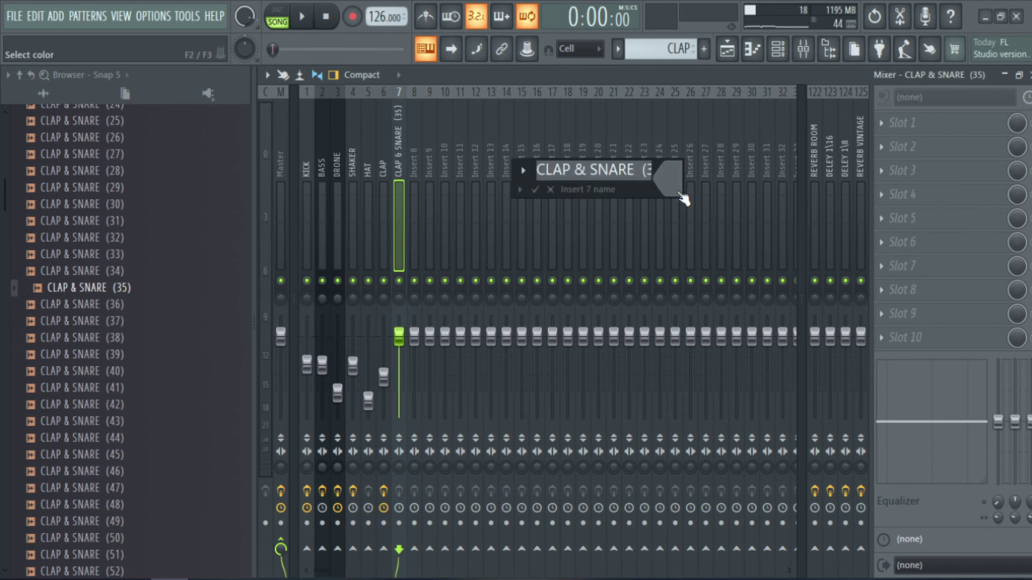
text(CLAP 2)
key(Return)
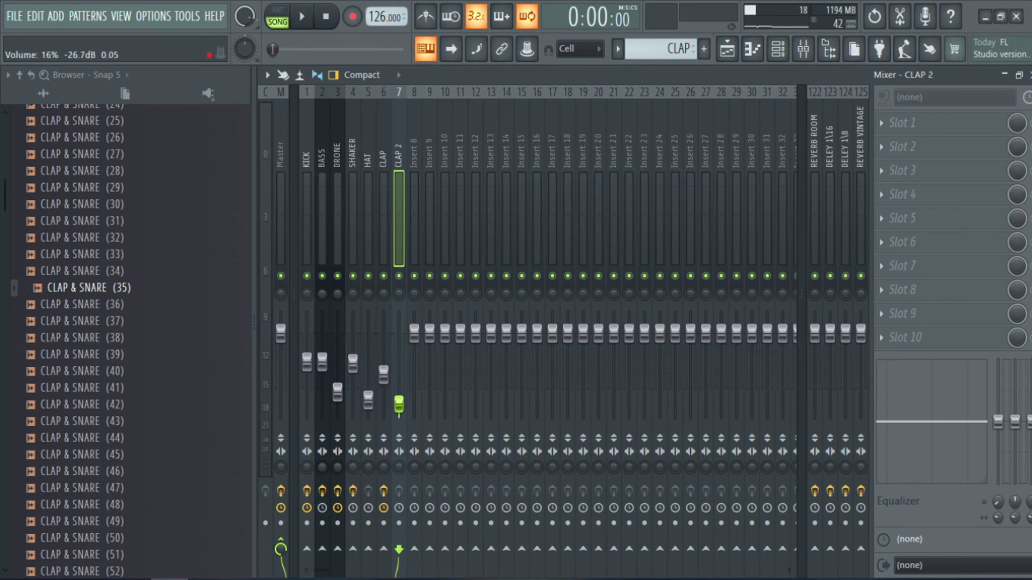
click(1030, 76)
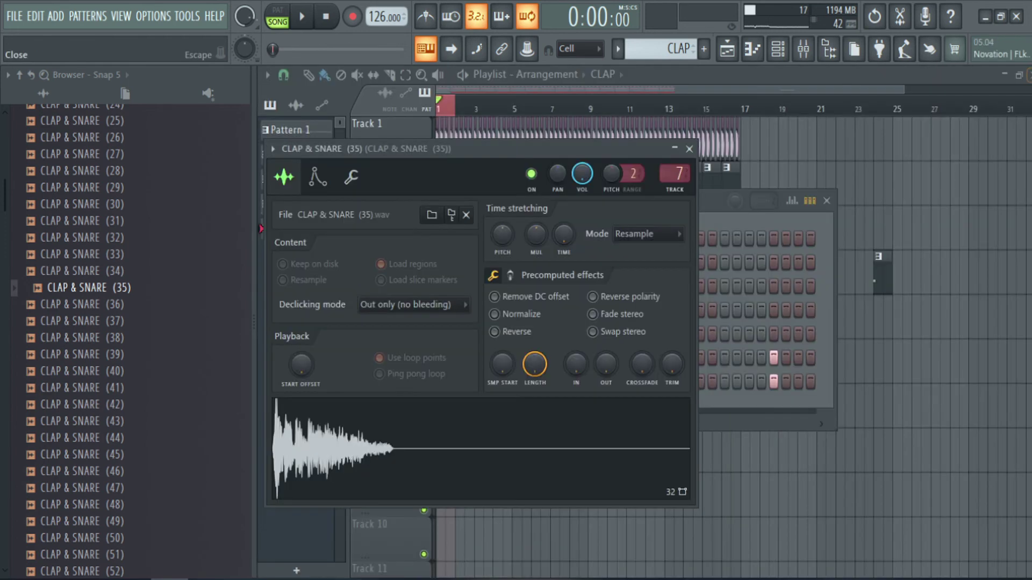
- Play the song to audition the layered claps and raise the CLAP 2 fader to 30% (-19.7 dB)
key(space)
click(691, 146)
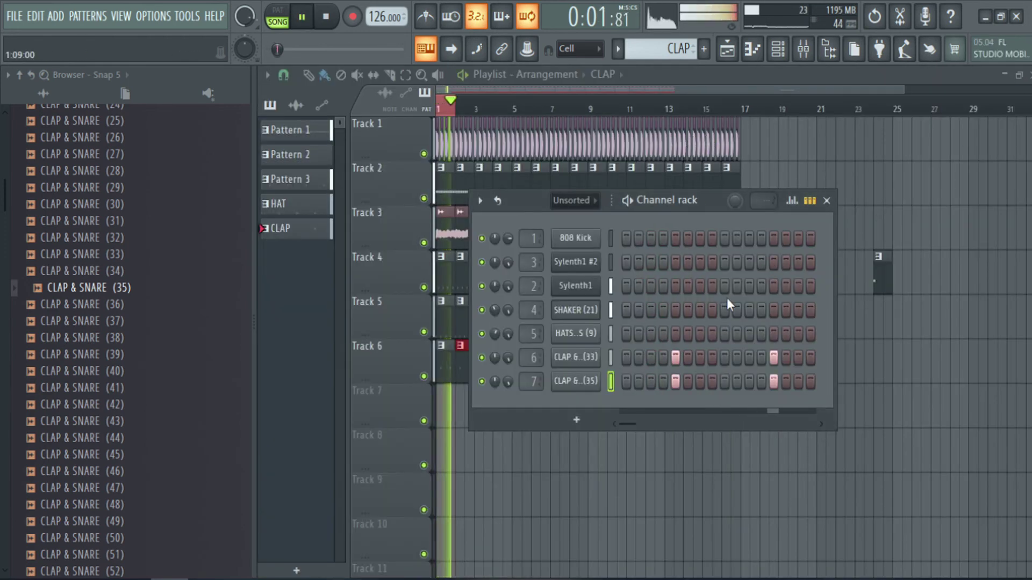
key(space)
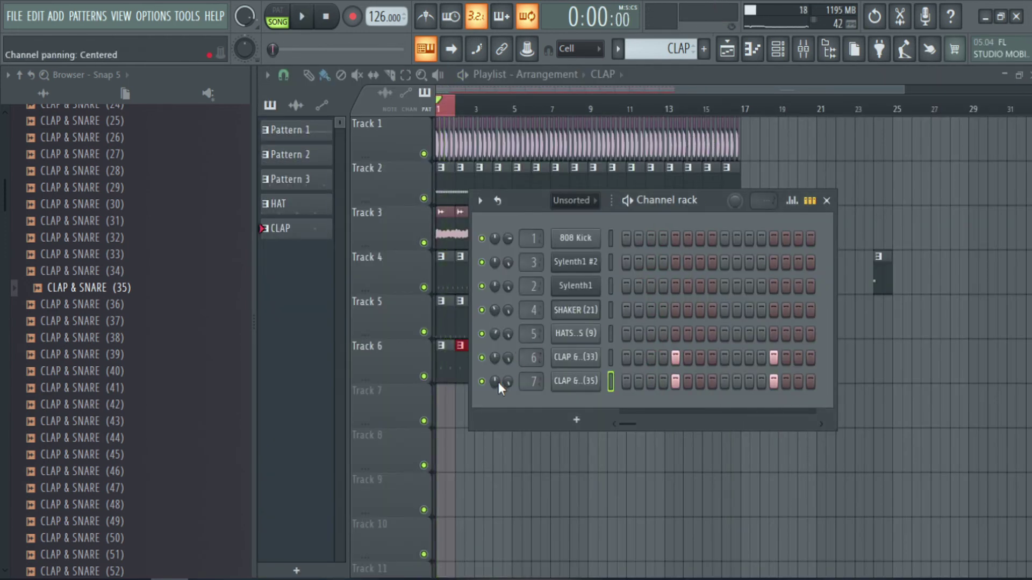
key(space)
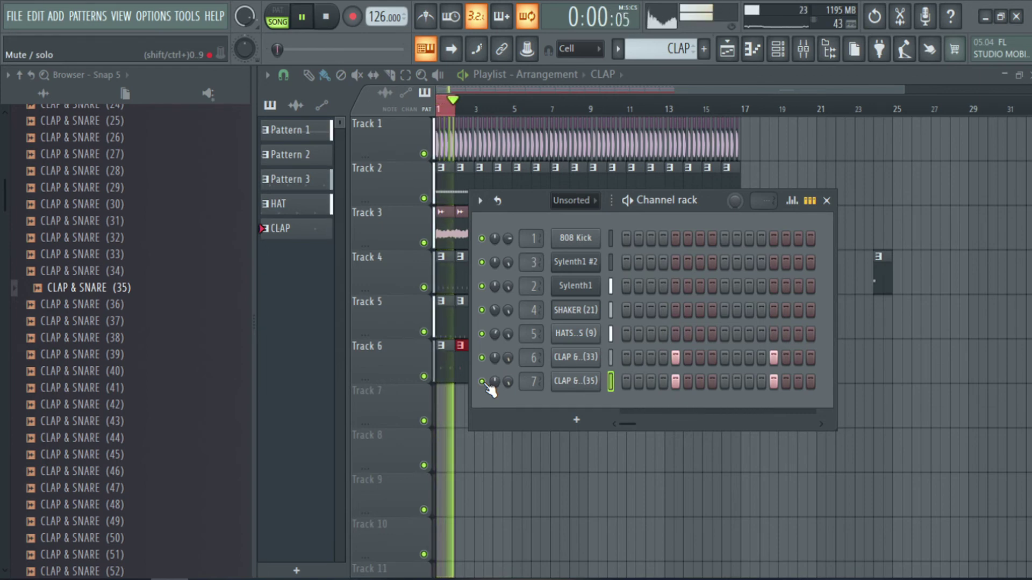
click(532, 381)
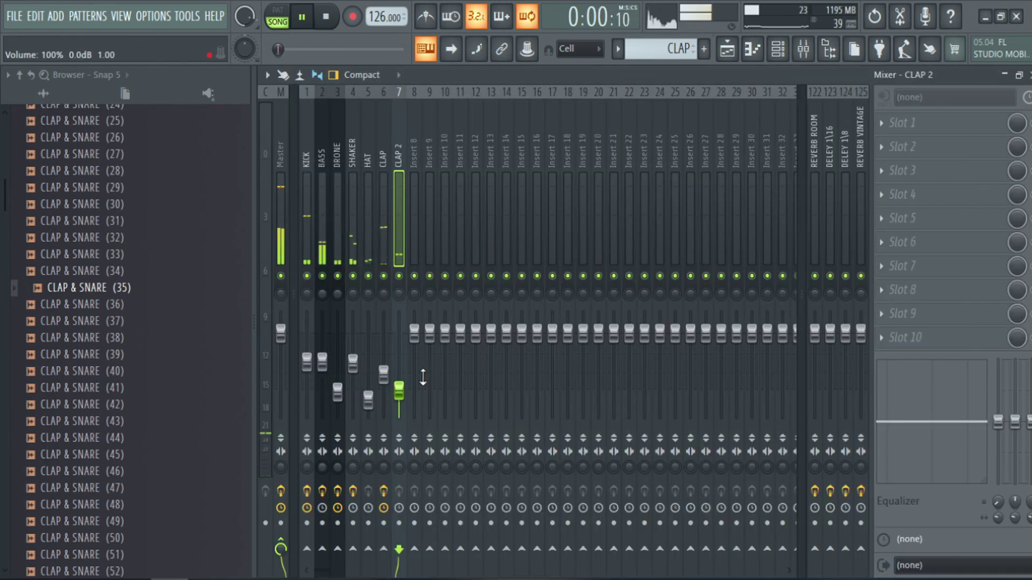
mouse_move(400, 390)
mouse_down()
mouse_move(399, 407)
mouse_move(398, 393)
mouse_up()
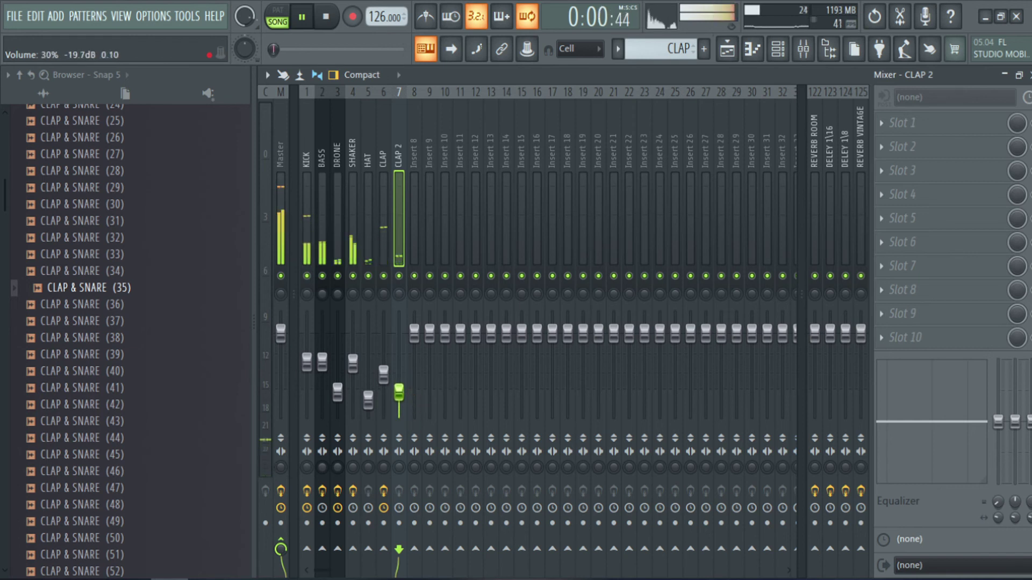
- Stop playback and name mixer track 8 CLAP G
key(space)
click(412, 194)
key(F2)
text(CLAP)
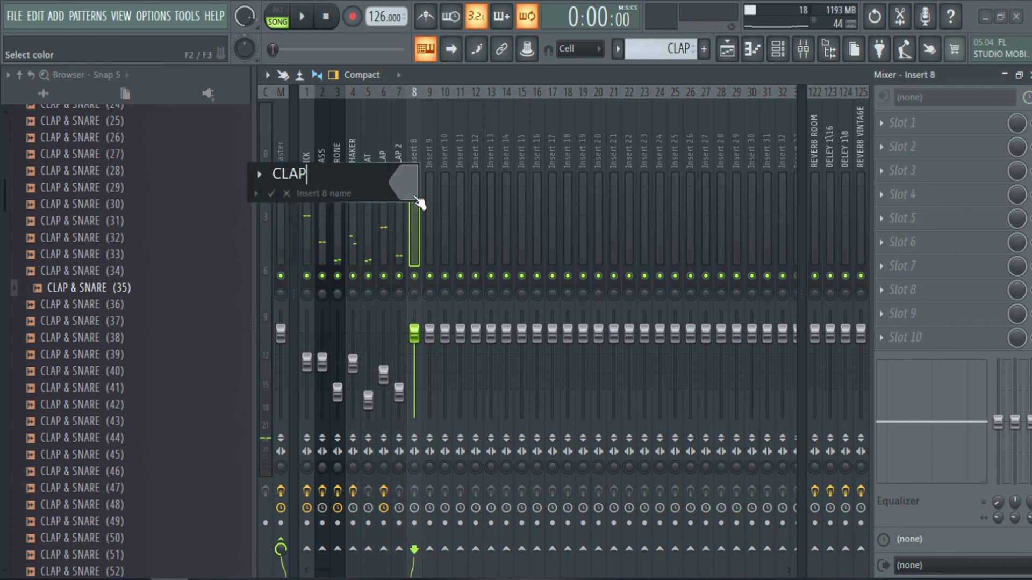
text( G)
key(Return)
- Move the CLAP G mixer track ahead of CLAP and CLAP 2, into position 6
key(alt+Left)
key(Right)
key(Right)
key(Right)
key(Right)
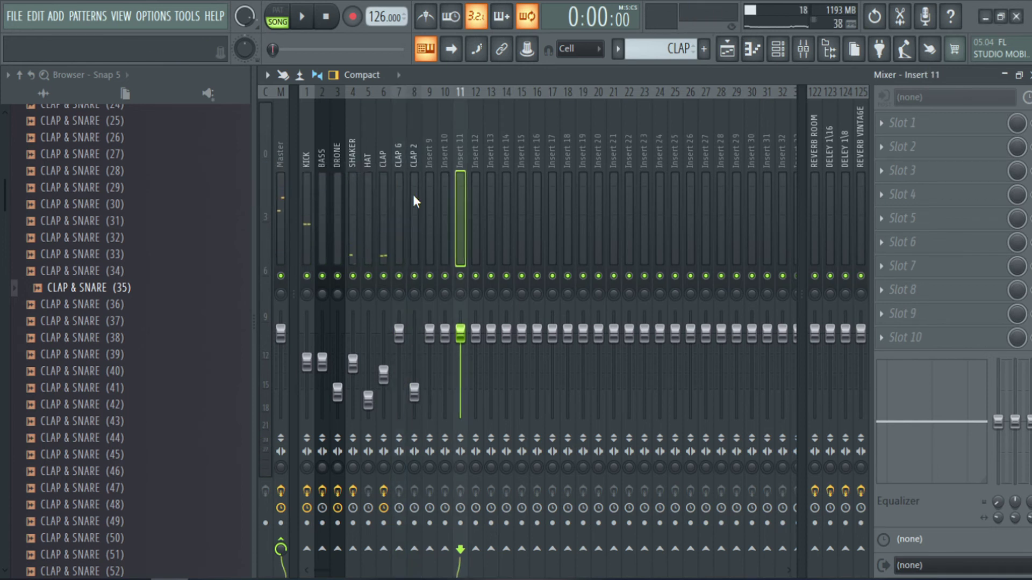
key(Left)
key(Left)
key(Left)
key(Left)
key(alt+Left)
- Route the CLAP and CLAP 2 tracks into CLAP G and play the song to check the grouping
click(413, 195)
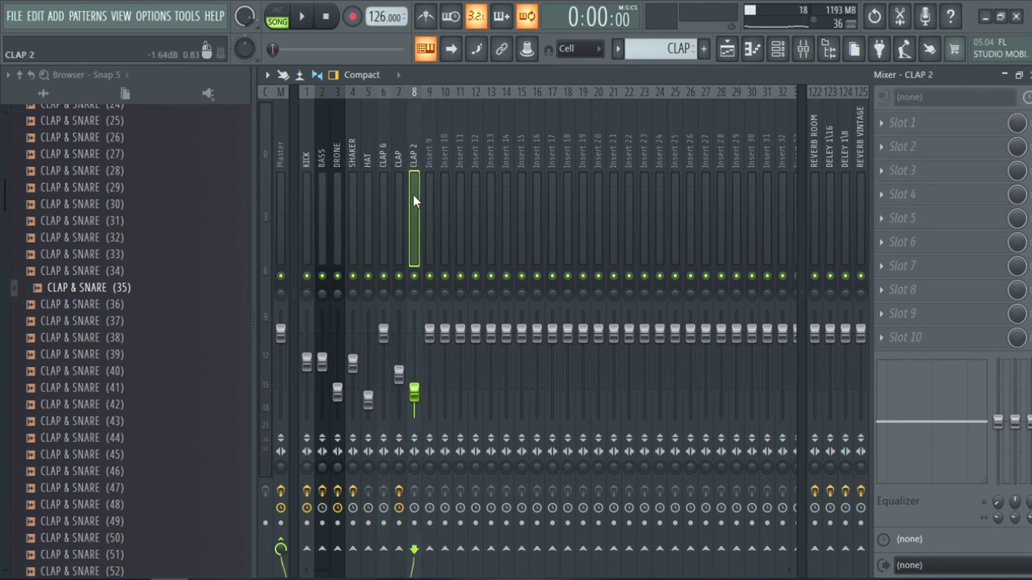
ctrl+click(403, 198)
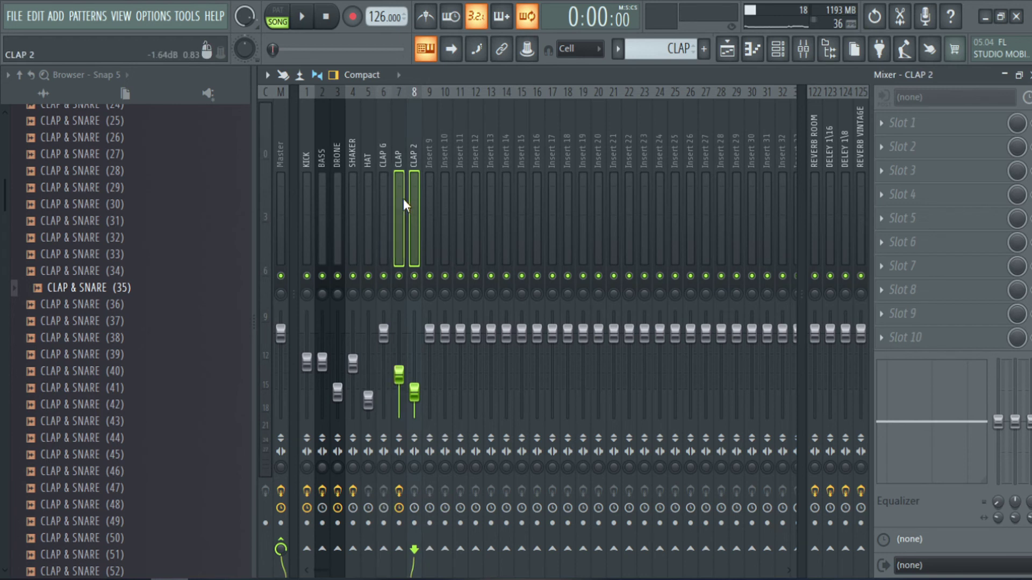
click(380, 241)
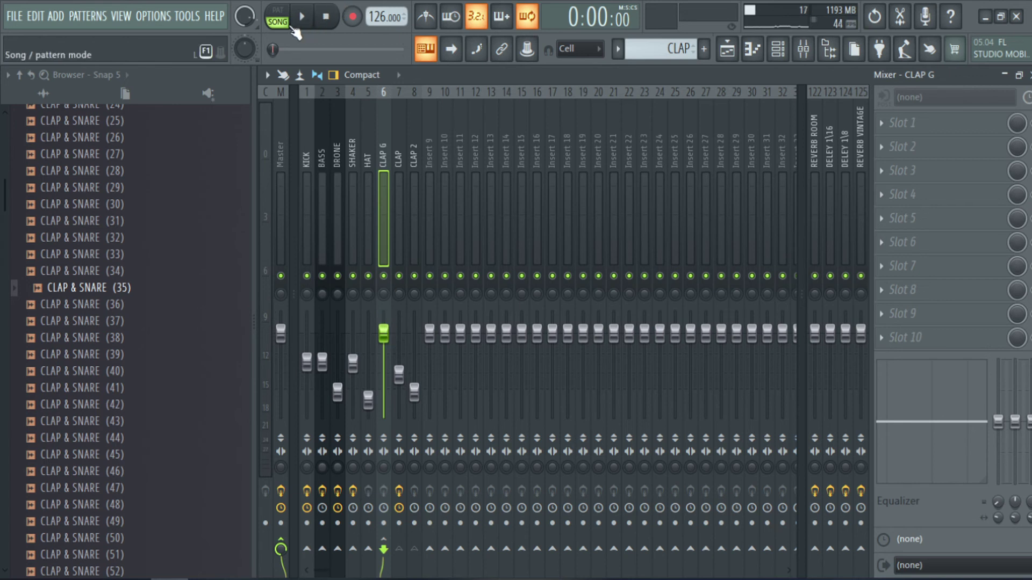
click(310, 25)
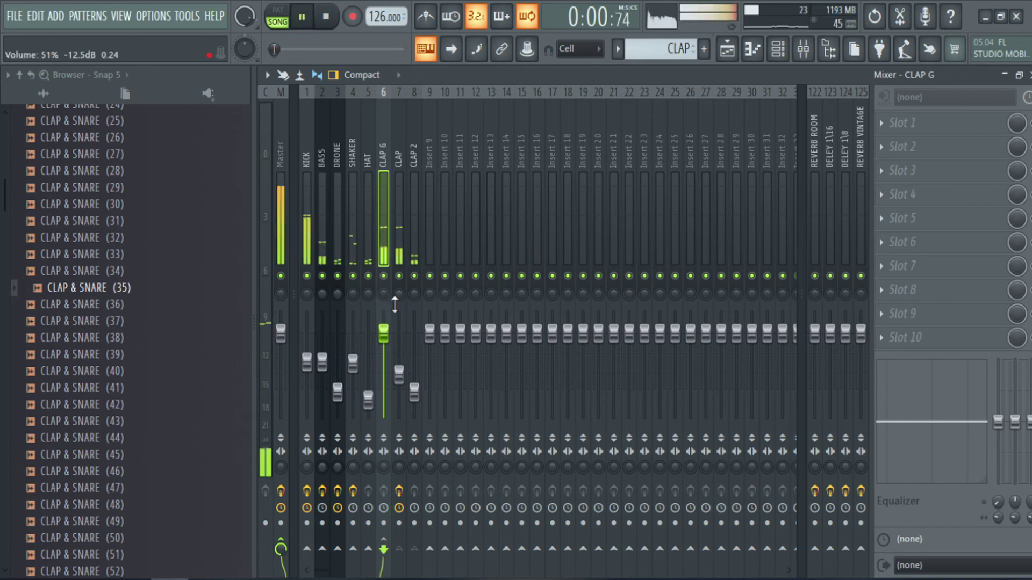
- Add Pro-Q 3 to CLAP 2 slot 1 with a 36 dB/oct low cut at 238.30 Hz and a +2.47 dB bell at 4346.9 Hz
click(418, 244)
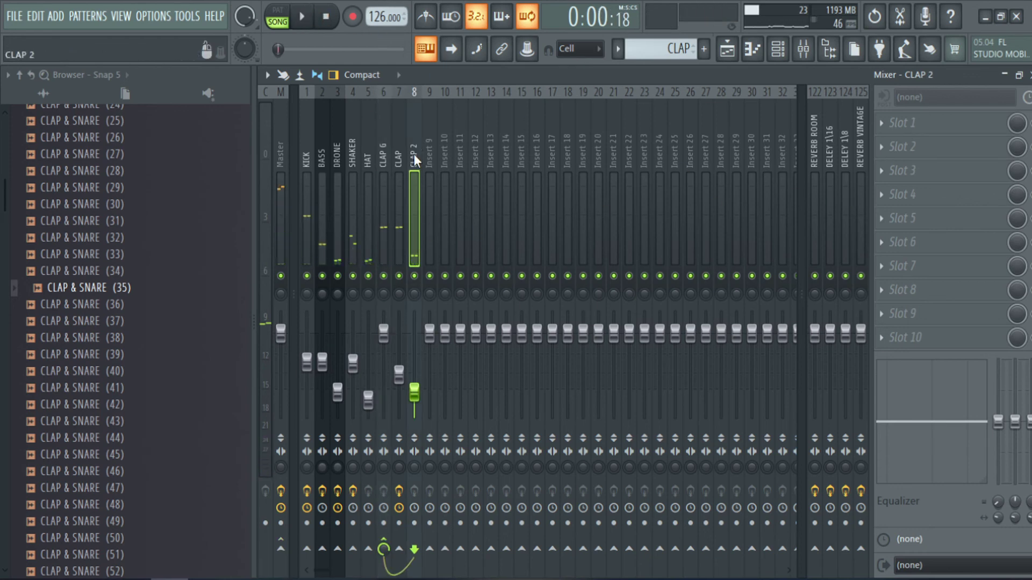
click(965, 135)
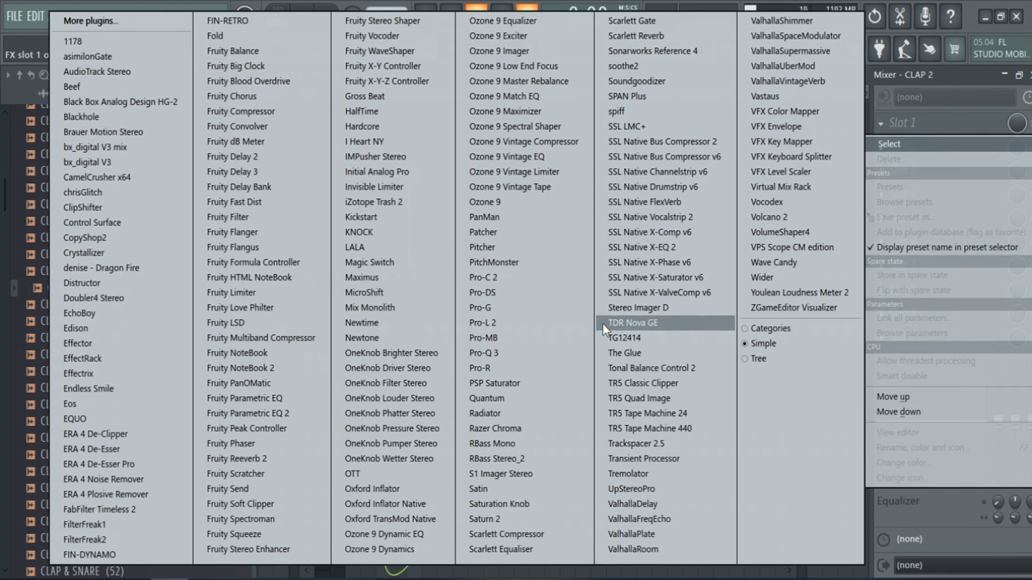
click(563, 356)
key(space)
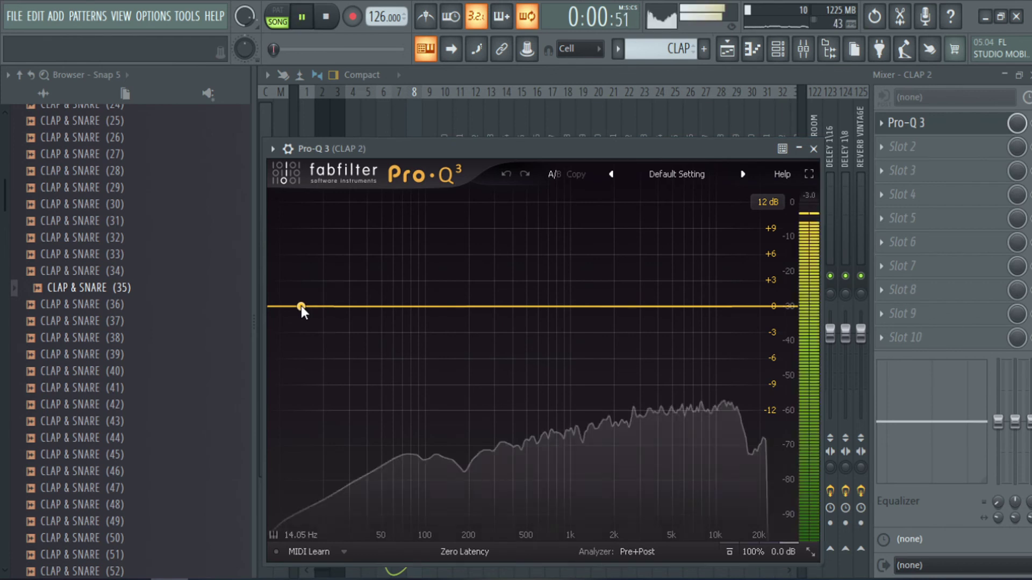
double_click(301, 306)
scroll(301, 306, up, 3)
drag(301, 306, 479, 321)
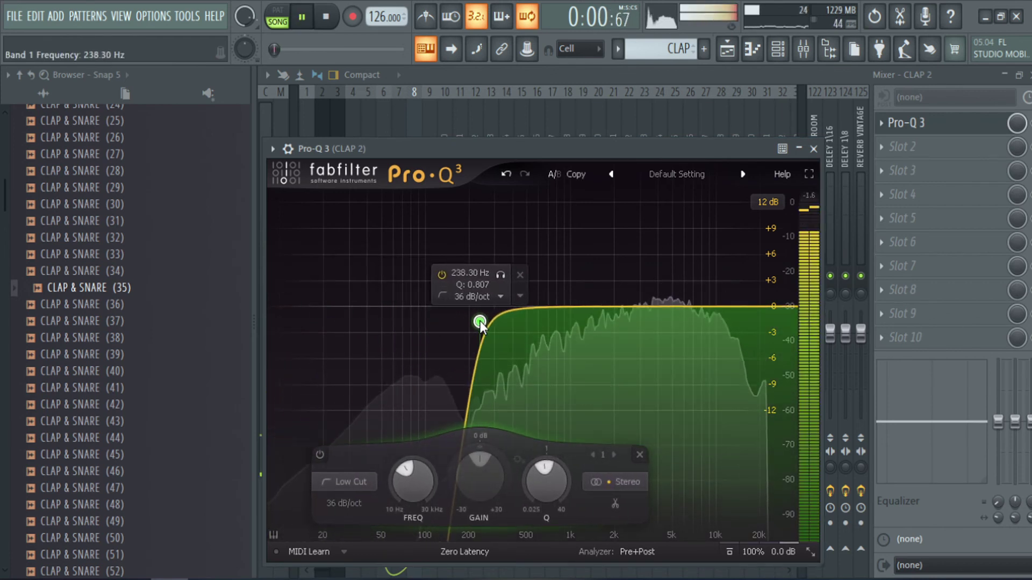
drag(634, 308, 664, 290)
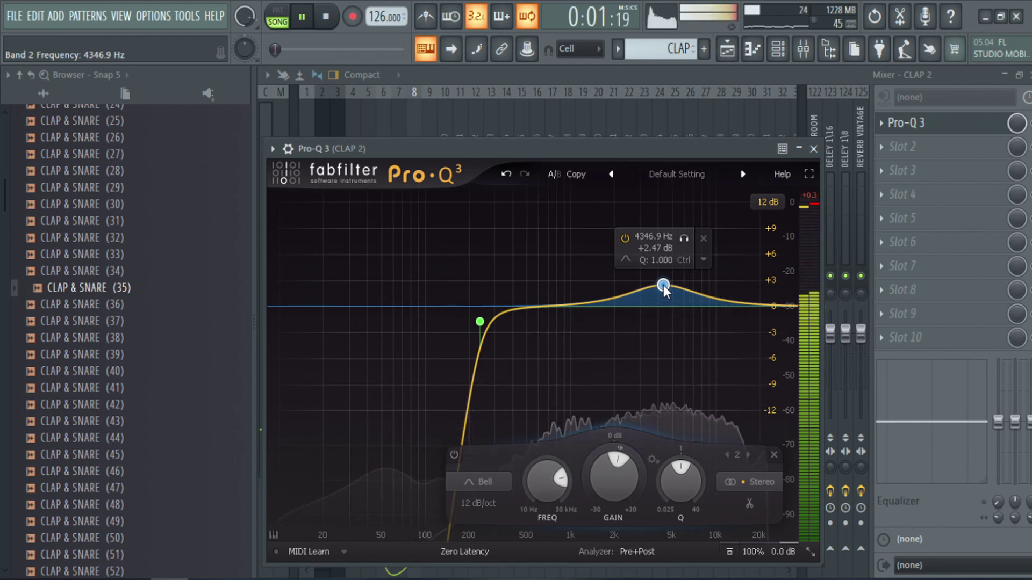
click(814, 149)
- Raise the CLAP and CLAP 2 faders slightly, with CLAP at 53% (-12.0 dB), then stop playback and save the project
drag(398, 375, 414, 392)
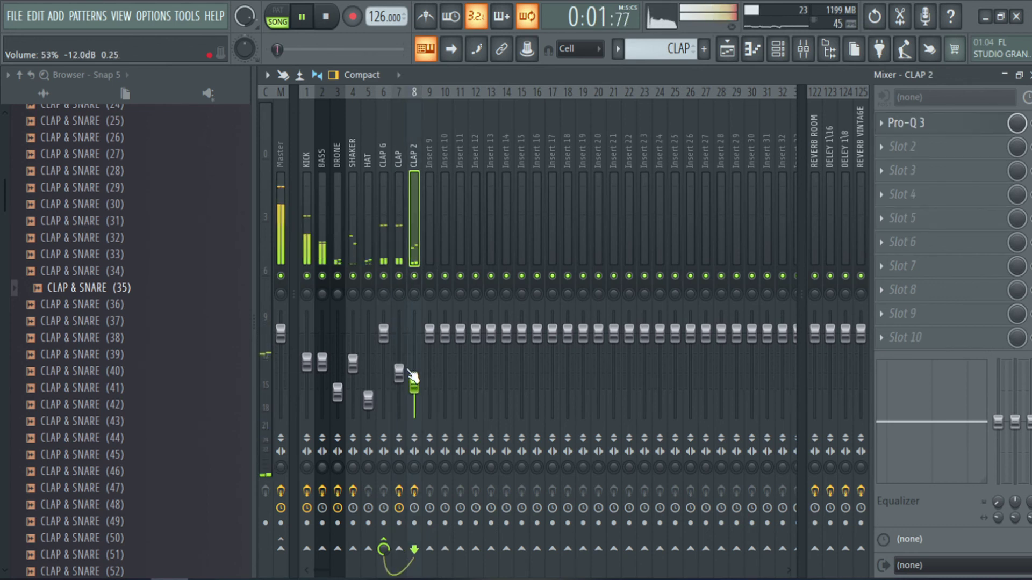
click(1028, 76)
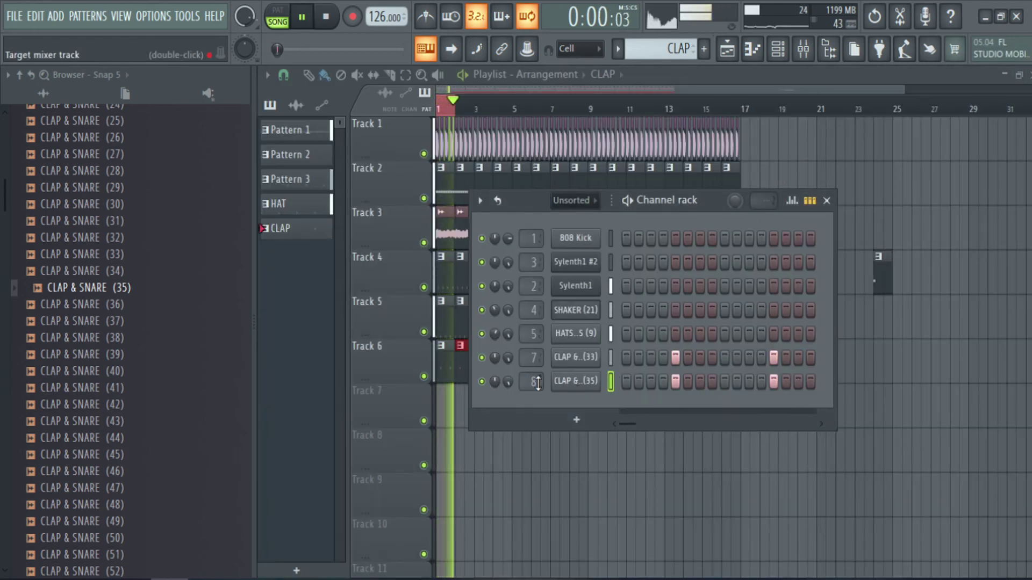
key(space)
key(ctrl+s)
- Shift the CLAP clips on Track 6 to start at bar 17 and delete the stray pattern clip near bar 24 on Track 4
click(511, 93)
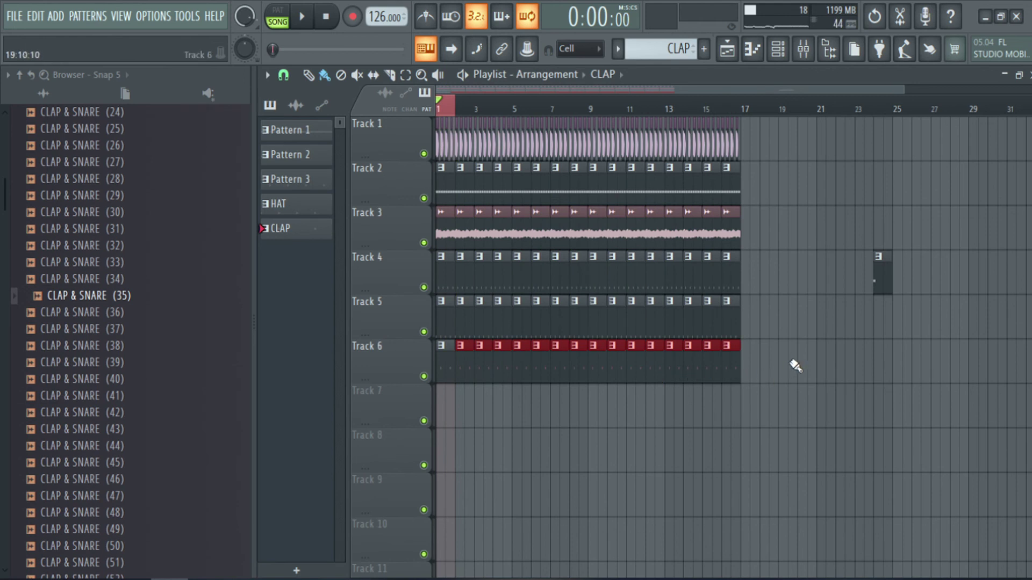
drag(438, 363, 752, 358)
drag(761, 313, 320, 153)
right_click(882, 279)
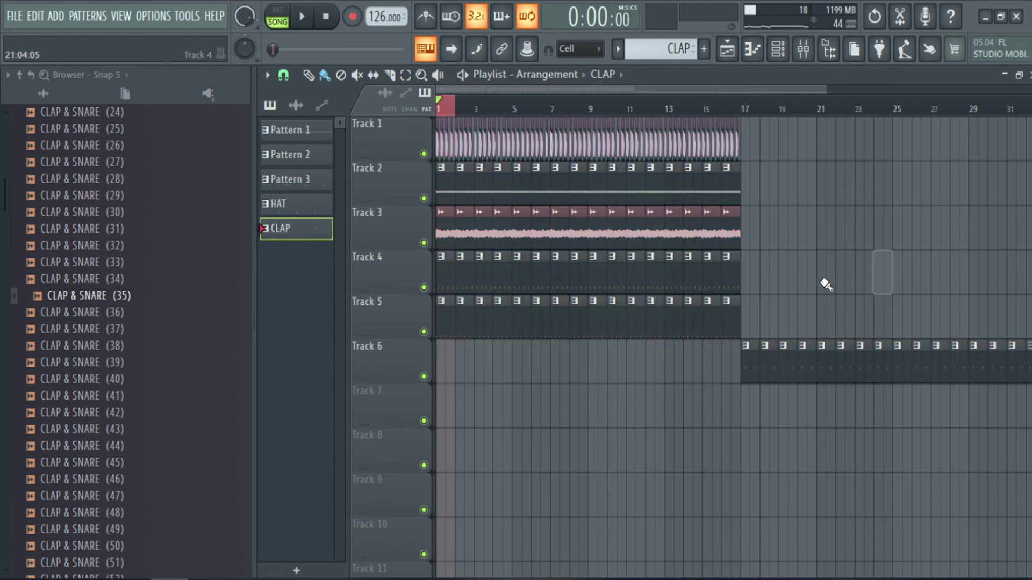
- Copy the clips of Tracks 1 to 5 to bar 17 onward and remove the kick clips in bar 16
mouse_move(791, 136)
mouse_down()
mouse_move(426, 316)
mouse_move(882, 284)
mouse_move(749, 284)
mouse_up()
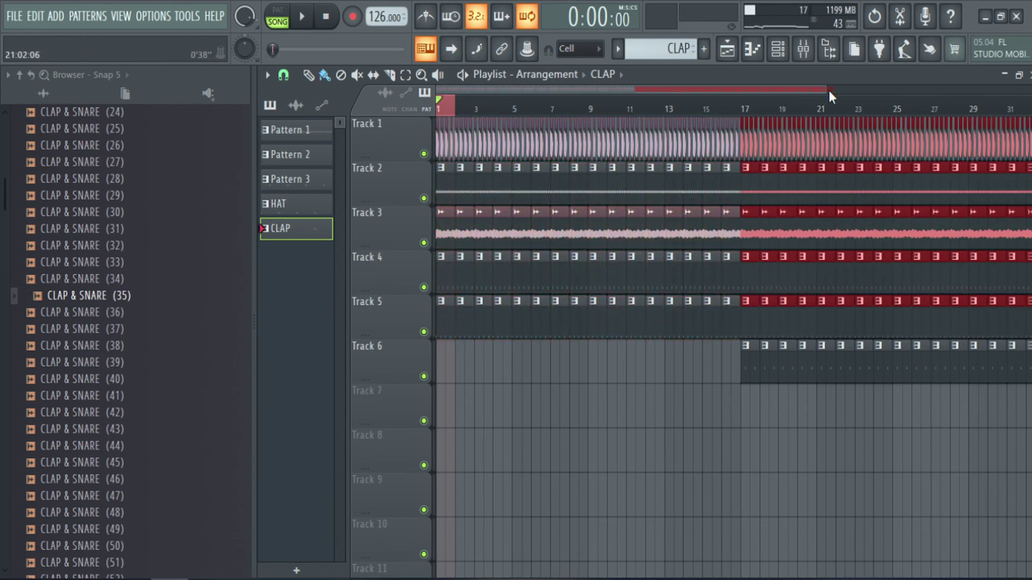
scroll(696, 167, up, 2)
scroll(696, 167, up, 1)
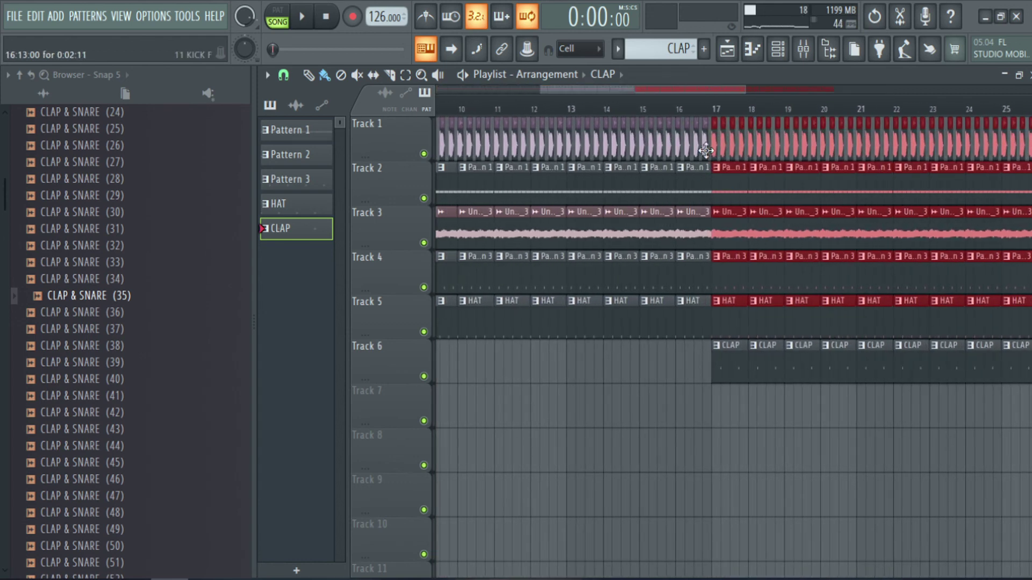
scroll(683, 142, down, 2)
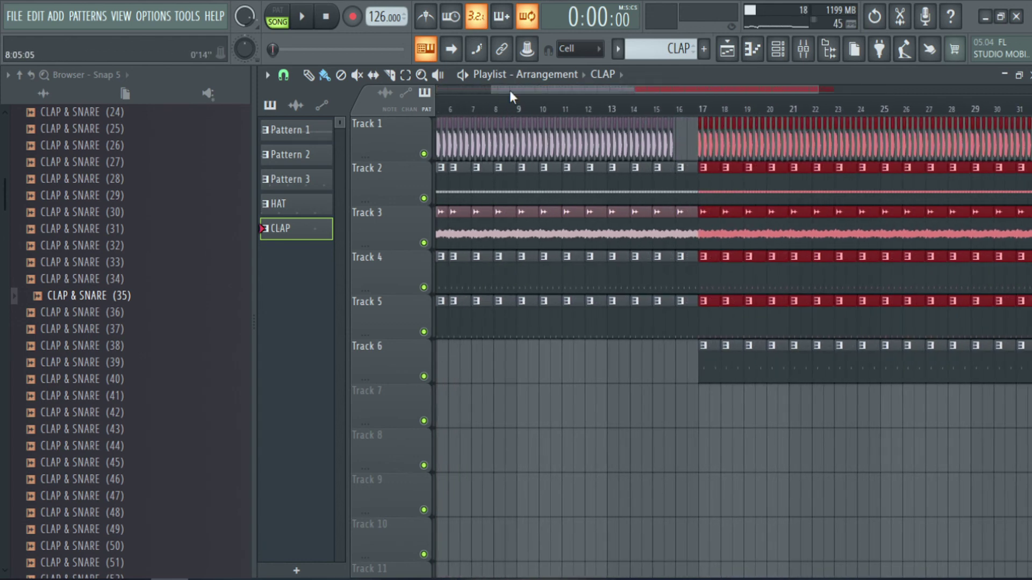
- Play the extended arrangement from bar 9
click(521, 104)
key(space)
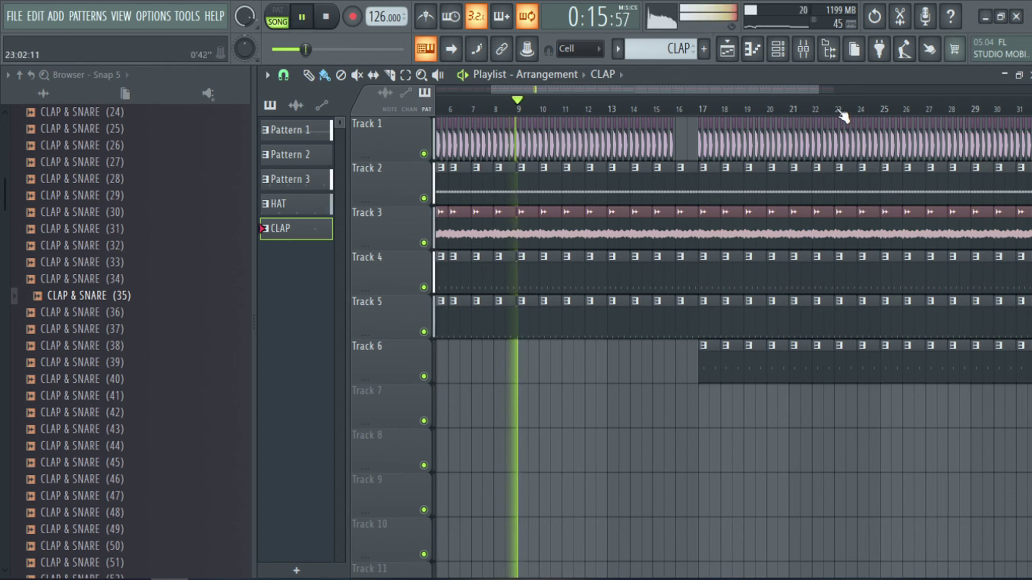
scroll(935, 106, down, 1)
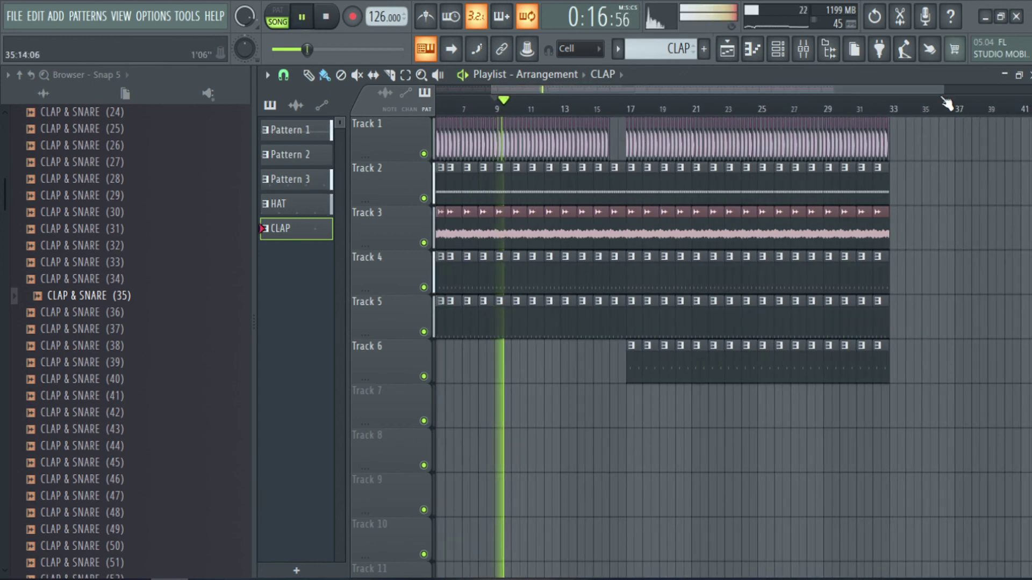
- Stop playback and add Pro-Q 3 to Master slot 1 with a 24 dB/oct low cut at 13.064 Hz
click(803, 49)
key(space)
click(913, 124)
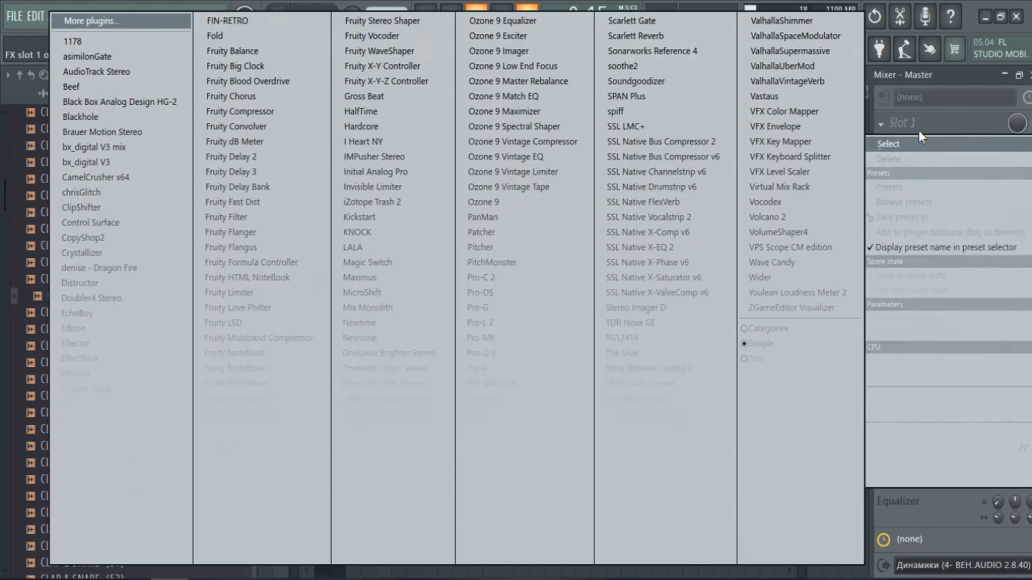
click(518, 353)
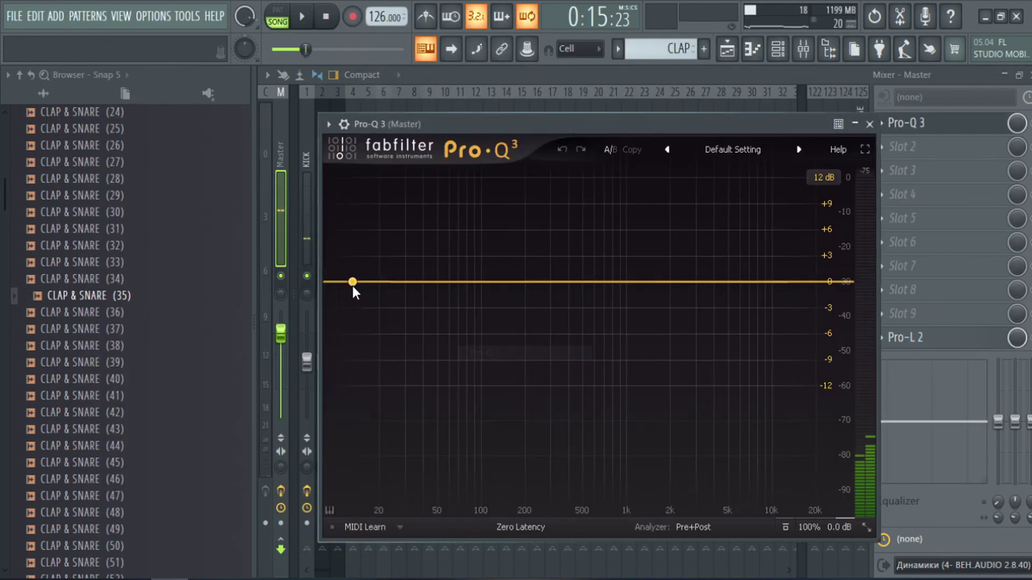
click(352, 285)
scroll(353, 285, up, 1)
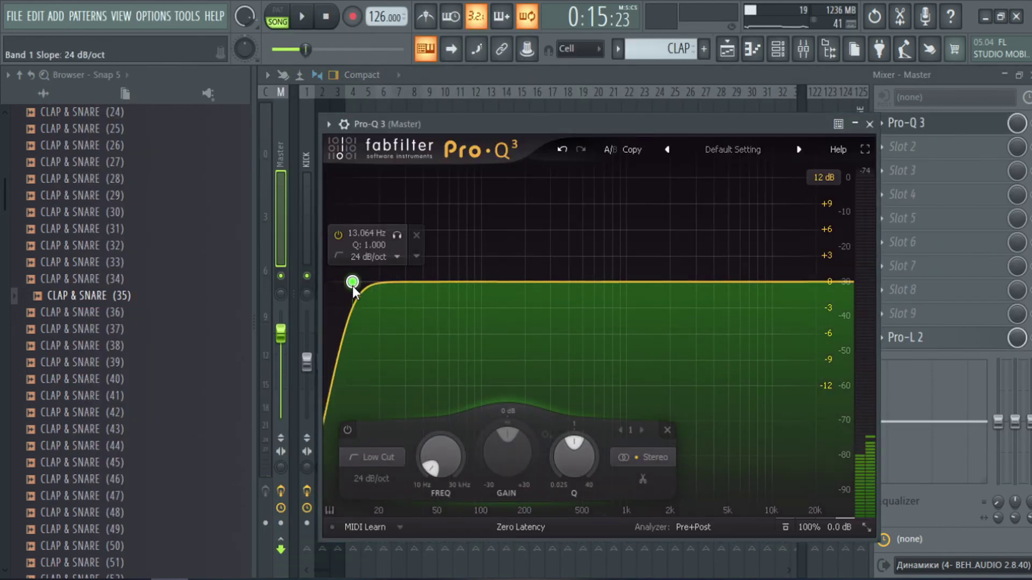
- Create an automation clip for the Master low cut's frequency and place it on a new track inserted above the kick
right_click(439, 457)
click(497, 439)
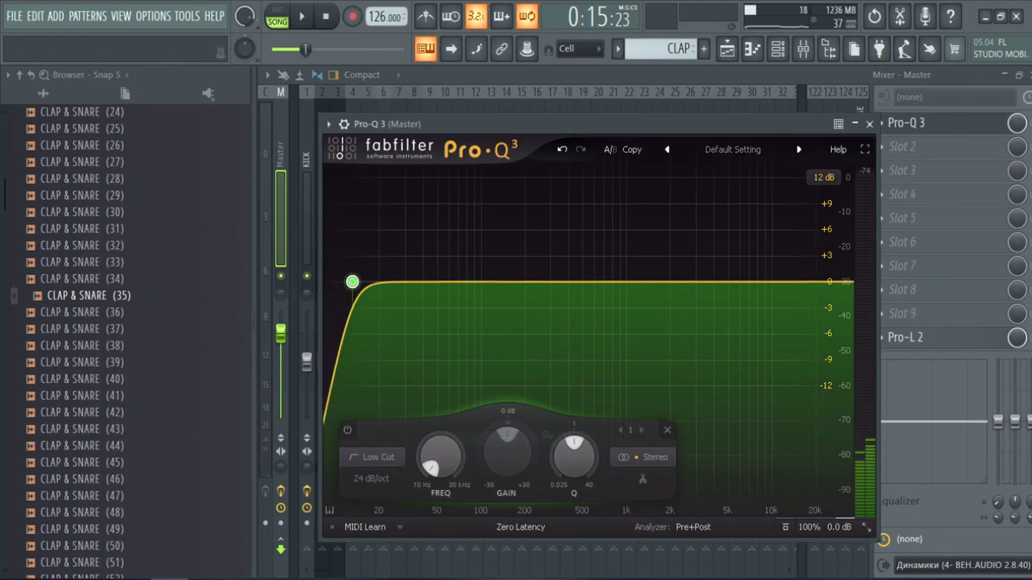
click(1030, 75)
click(869, 124)
right_click(429, 161)
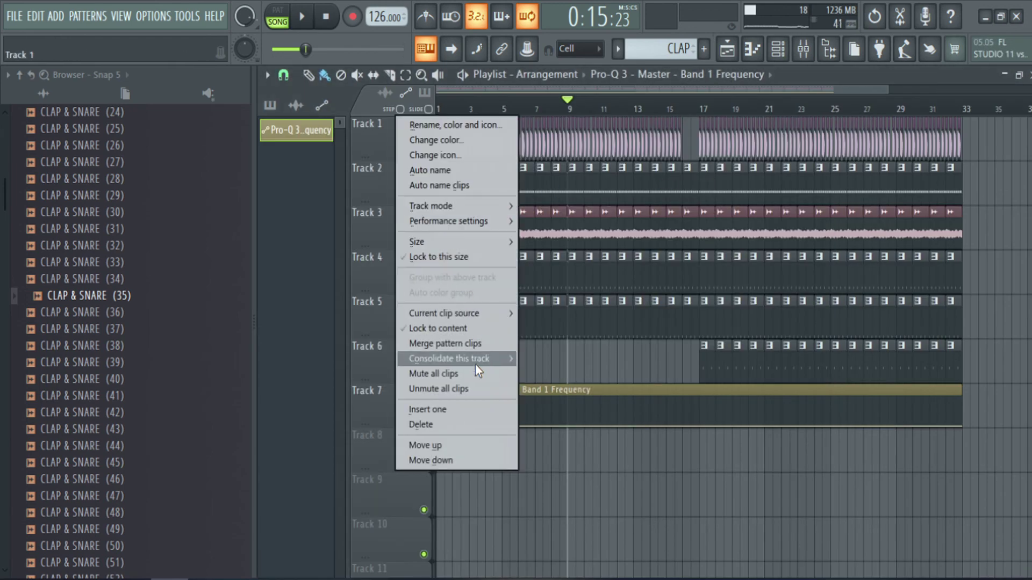
click(475, 408)
drag(595, 430, 630, 135)
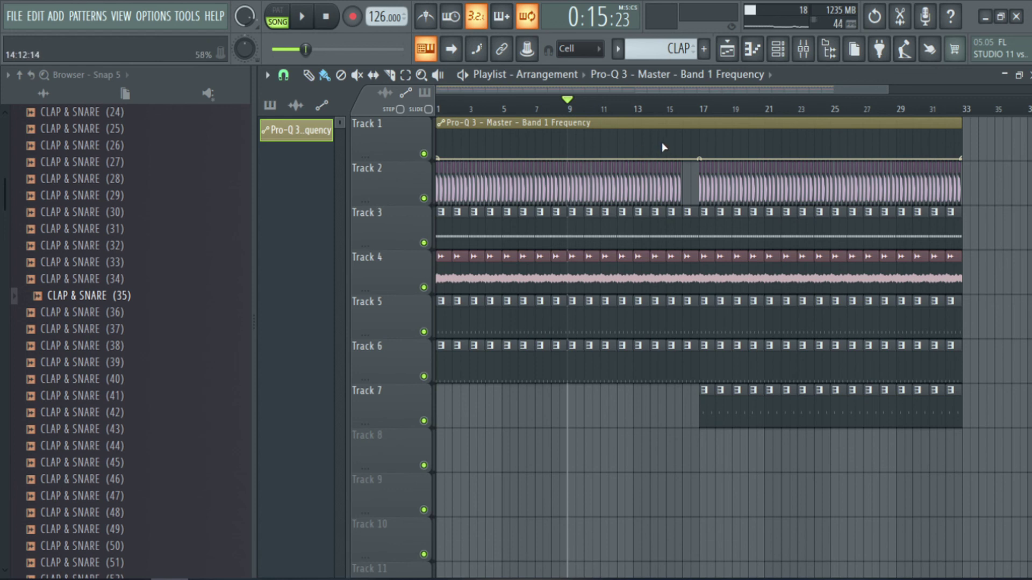
- Add automation points at bars 15 and 17 so the low-cut frequency jumps up between them and drops back at bar 17
scroll(660, 156, up, 2)
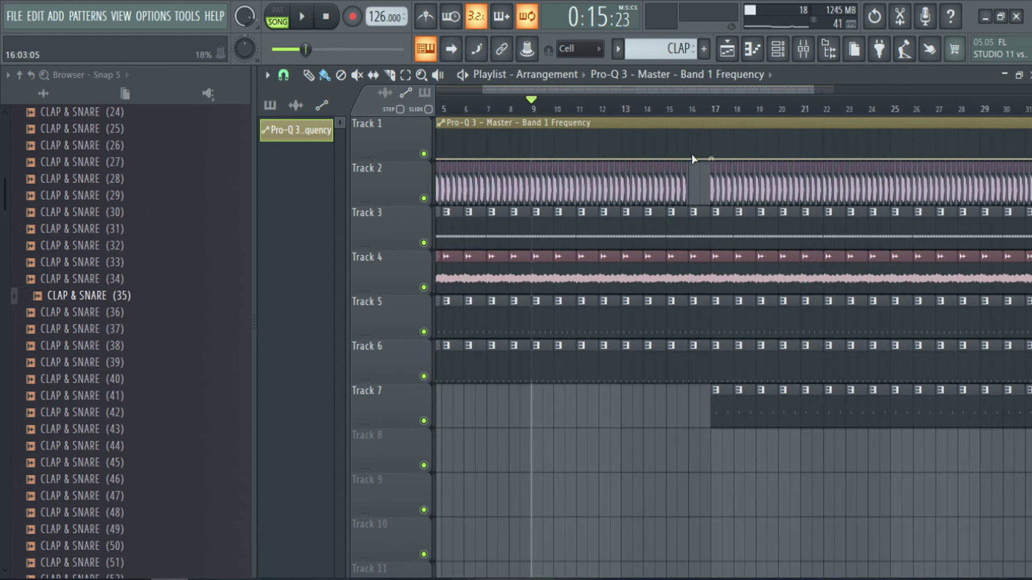
right_click(670, 159)
right_click(668, 144)
right_click(714, 143)
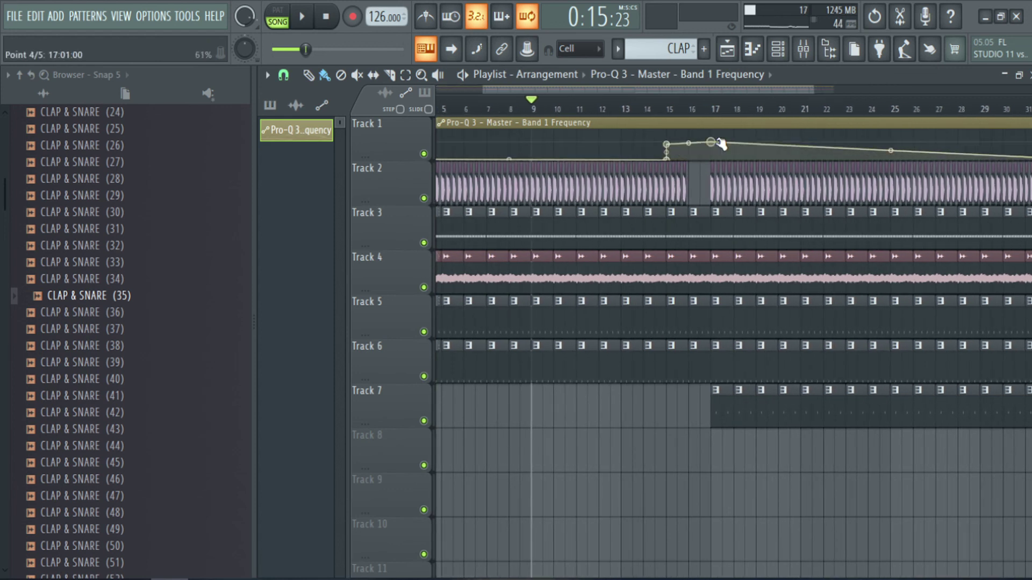
right_click(713, 159)
- Play the song, enlarge Track 1, flatten the automation's end point and lower the raised section, with its bar 17 point at 39%
key(space)
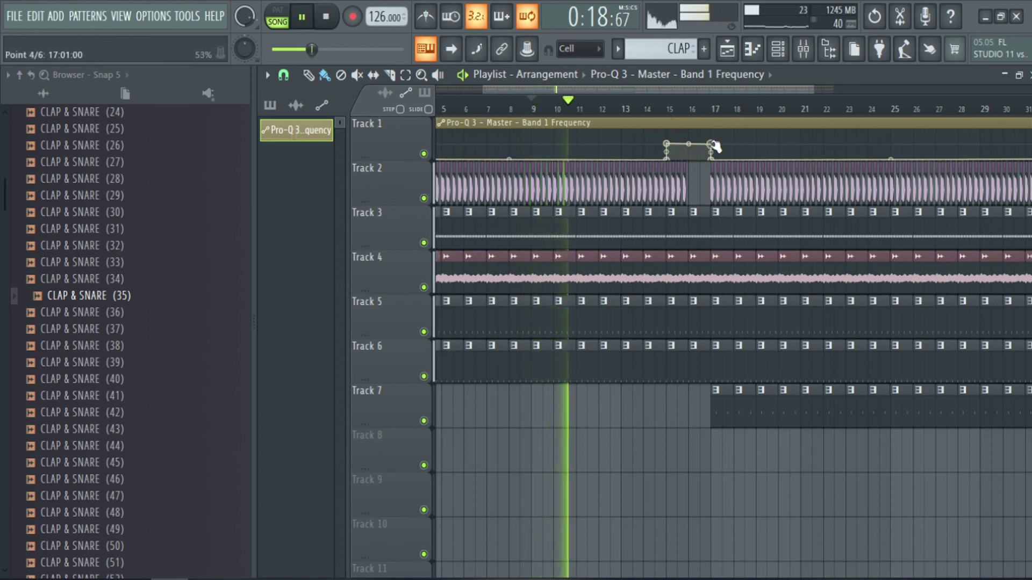
scroll(726, 156, down, 3)
drag(385, 160, 440, 316)
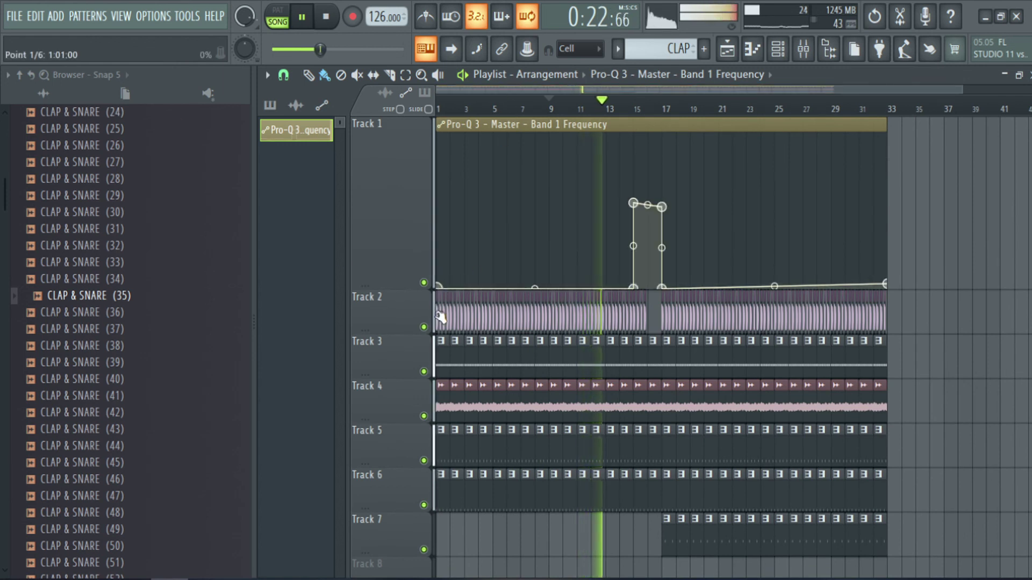
drag(892, 283, 899, 290)
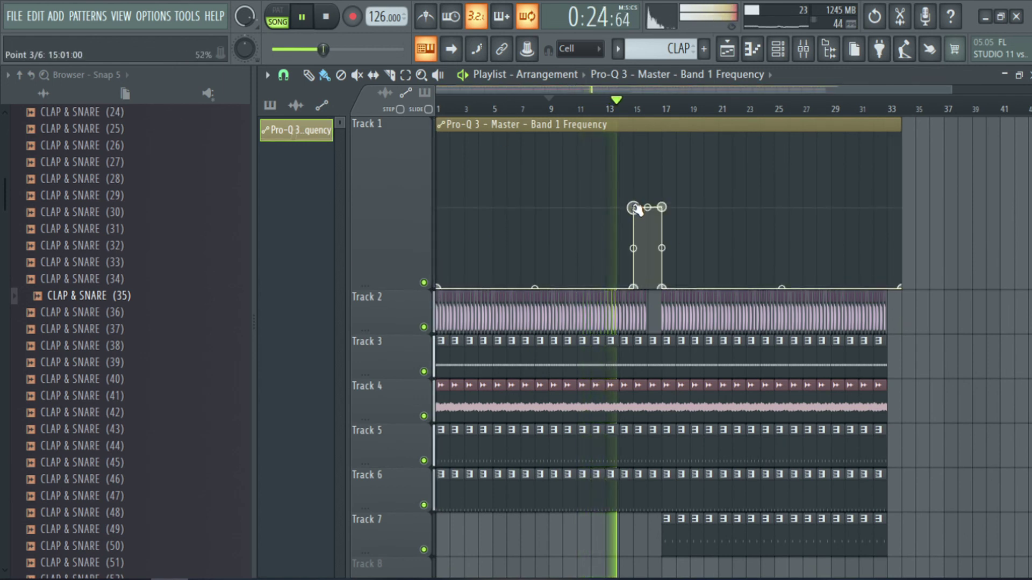
drag(657, 212, 633, 244)
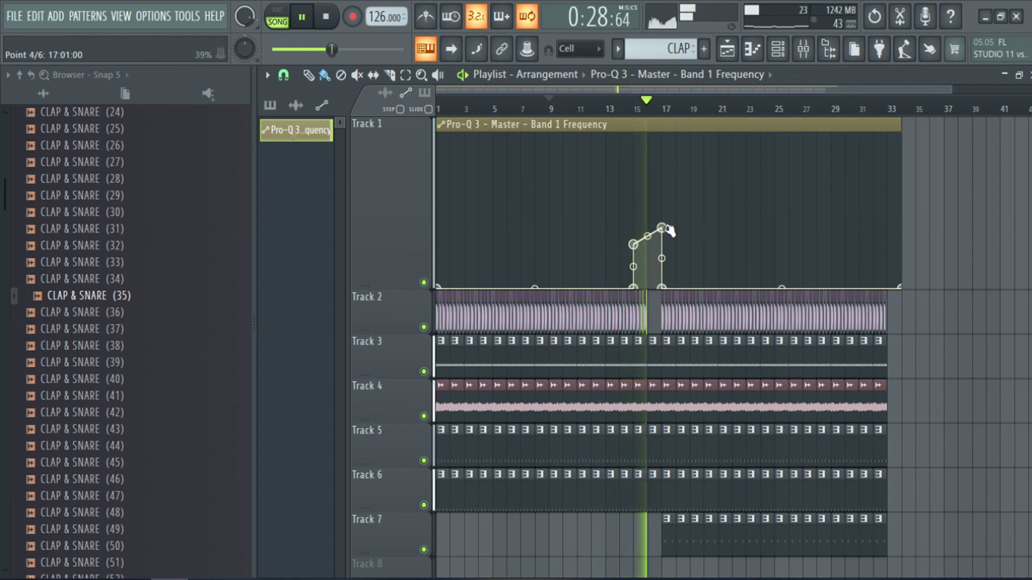
- Open the CLAP pattern from the Track 7 clips in the channel rack
scroll(728, 253, down, 1)
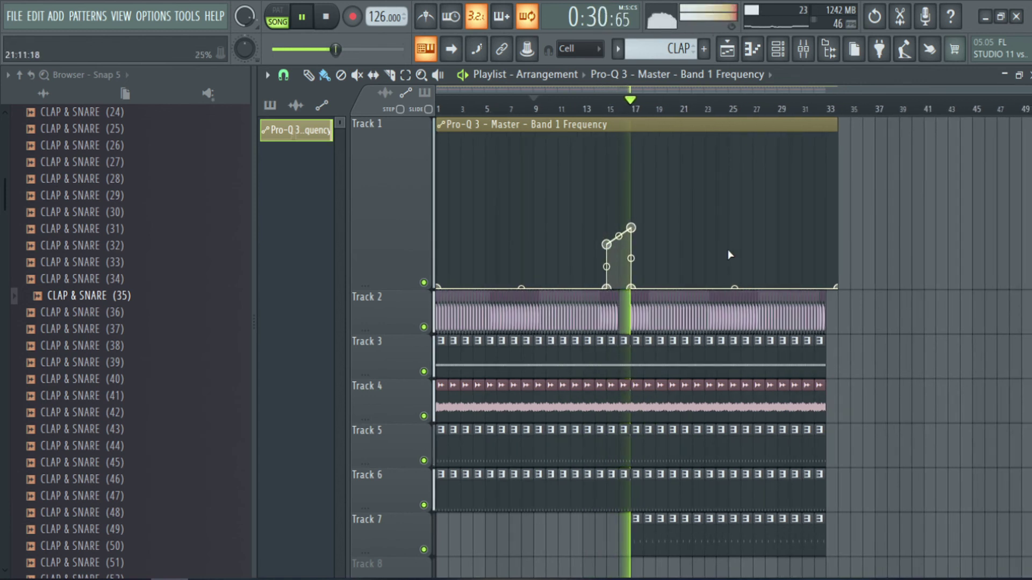
scroll(729, 254, down, 3)
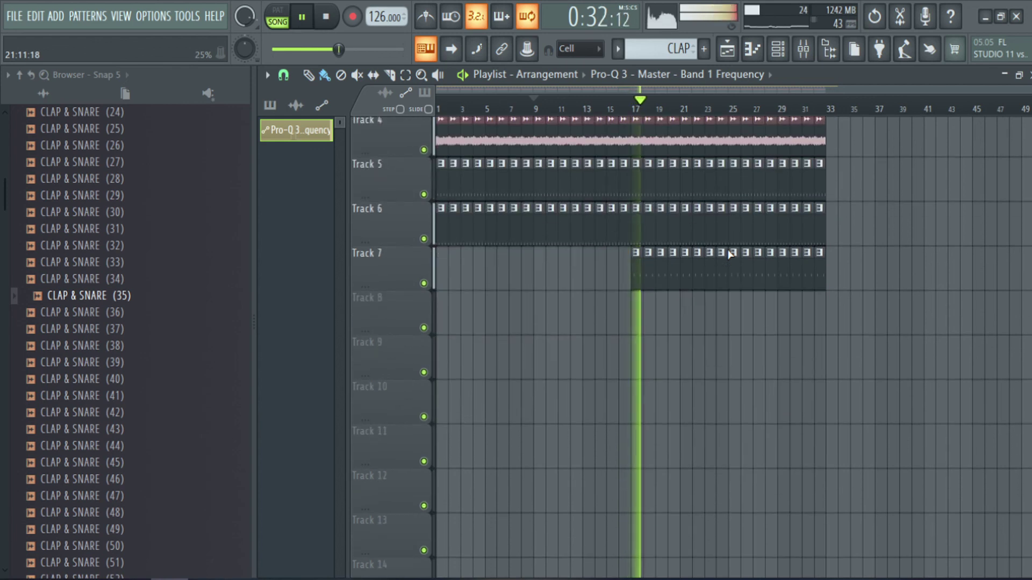
click(715, 278)
double_click(716, 277)
click(1030, 75)
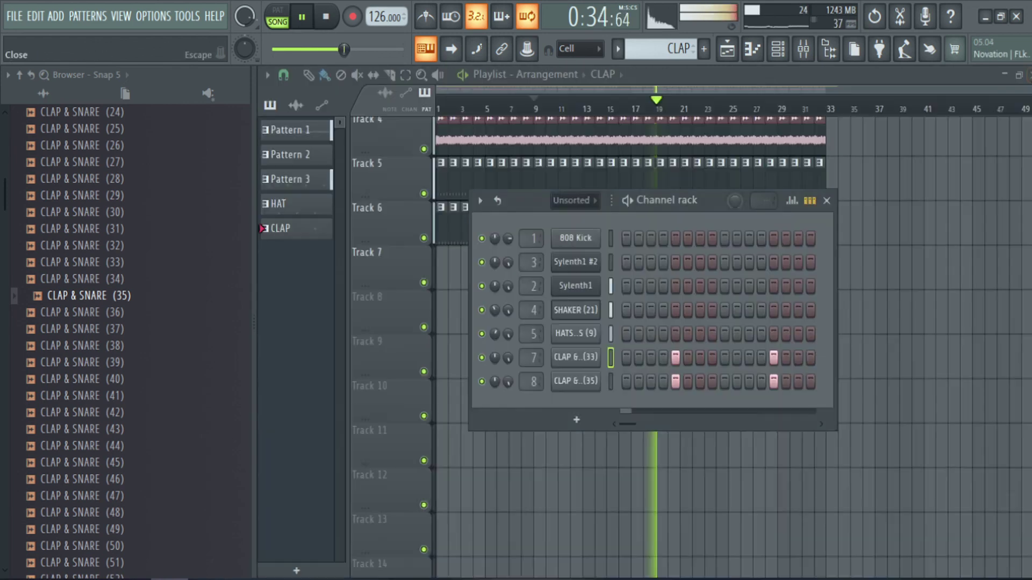
- Review the CLAP & SNARE (33) sample settings and set the CLAP & SNARE (35) sample's quick fade out to 35%
click(571, 357)
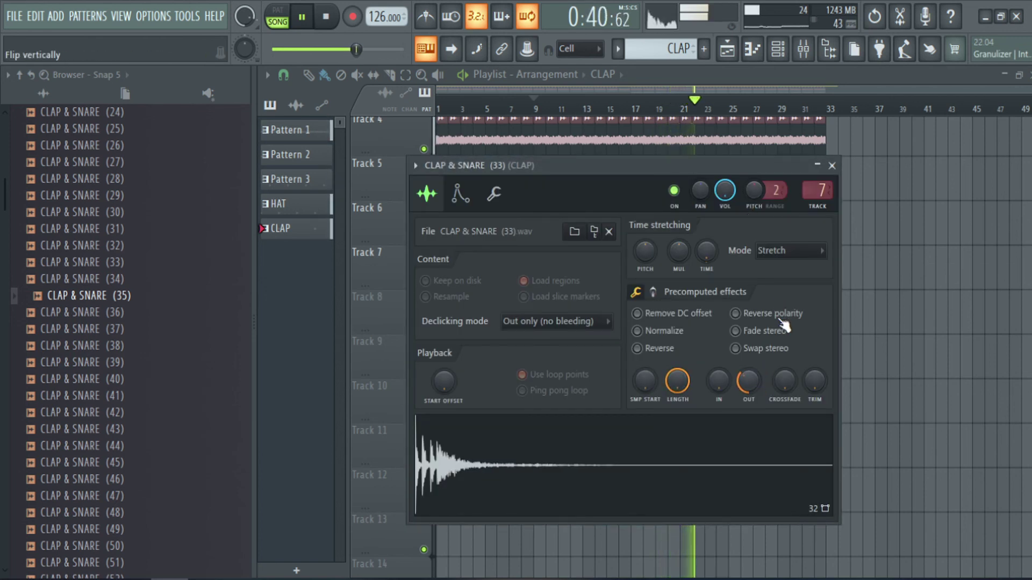
click(832, 166)
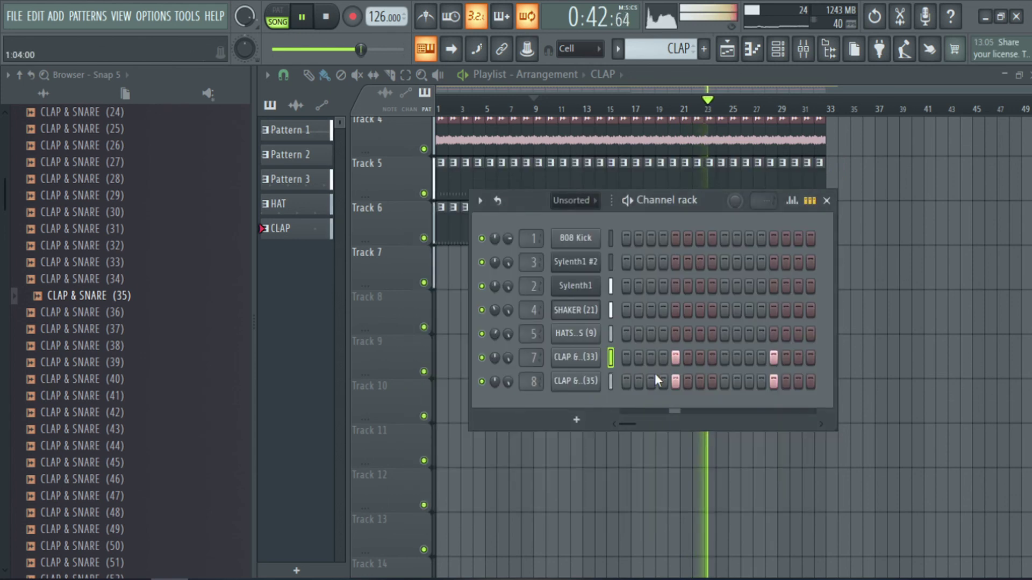
click(575, 381)
mouse_move(613, 372)
mouse_down()
mouse_move(614, 358)
mouse_move(618, 372)
mouse_up()
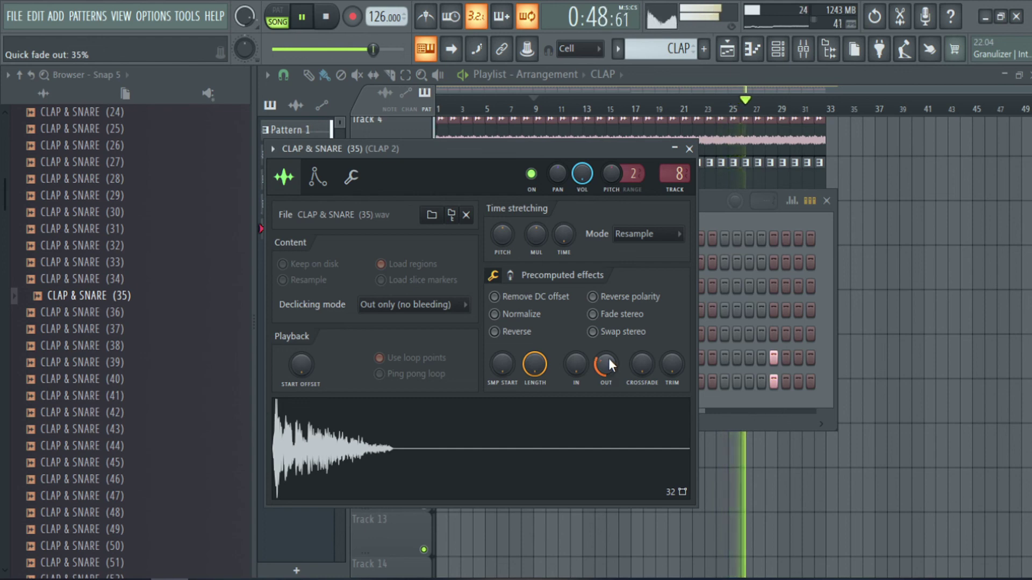
- Play the song from about bar 13 to check the low-cut transition and clap entry at bar 17, and stop playback
click(736, 82)
drag(600, 106, 588, 109)
scroll(703, 384, up, 3)
scroll(704, 385, up, 1)
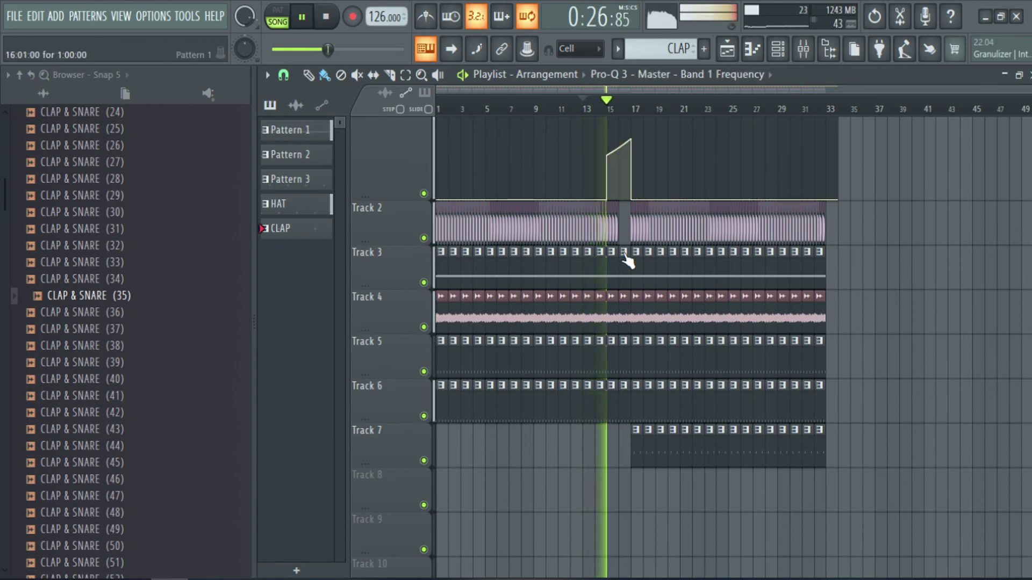
scroll(625, 250, up, 4)
scroll(626, 239, up, 1)
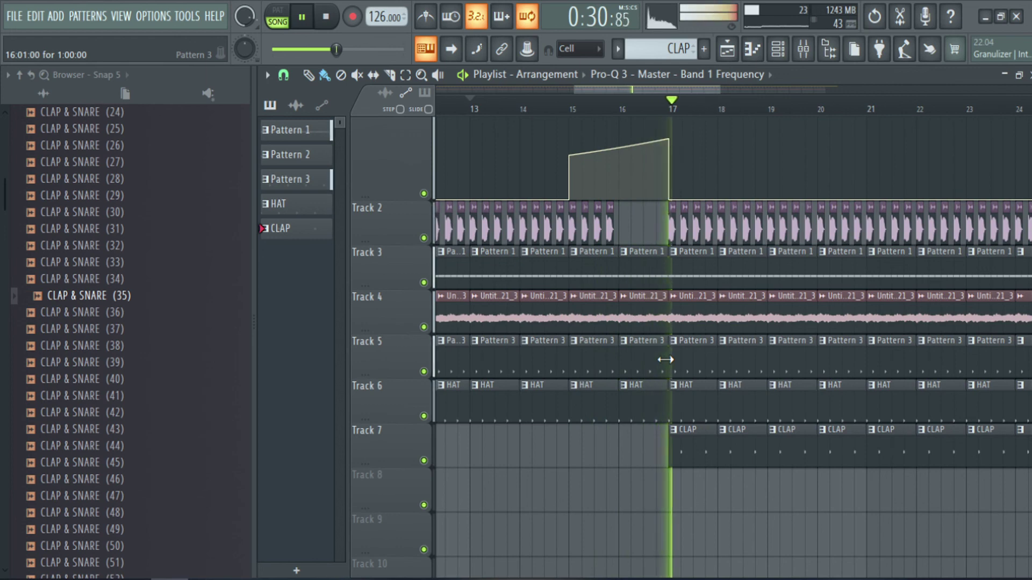
scroll(665, 358, down, 3)
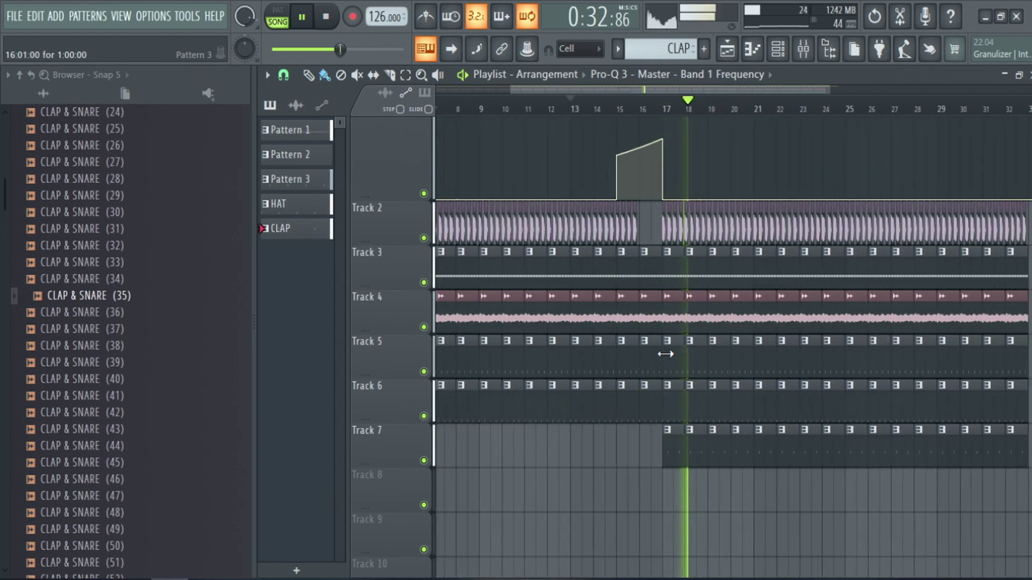
key(space)
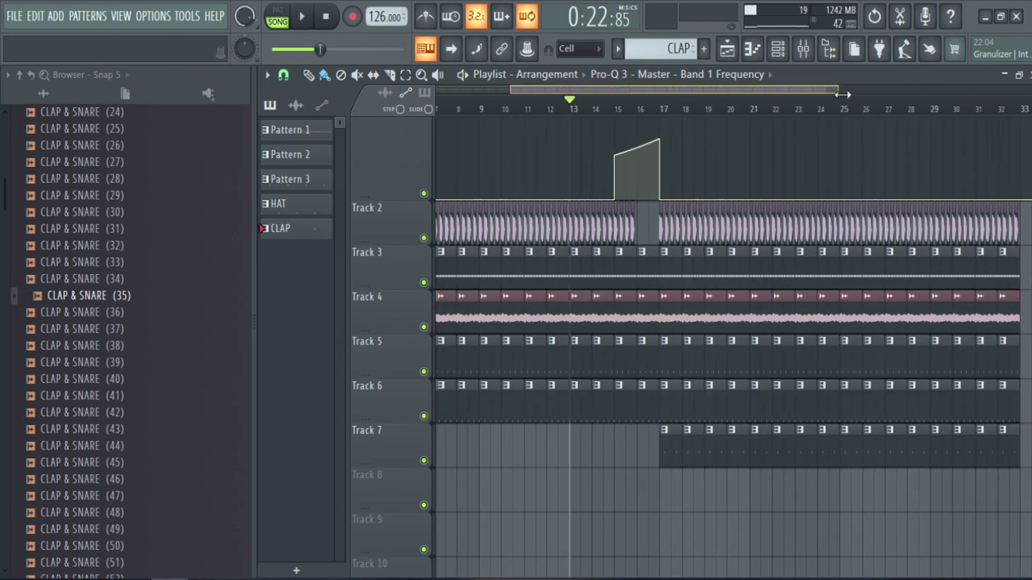
- Trim the master low-cut automation clip on Track 1 to end at bar 33, flush with the other clips
drag(825, 98, 891, 91)
click(916, 101)
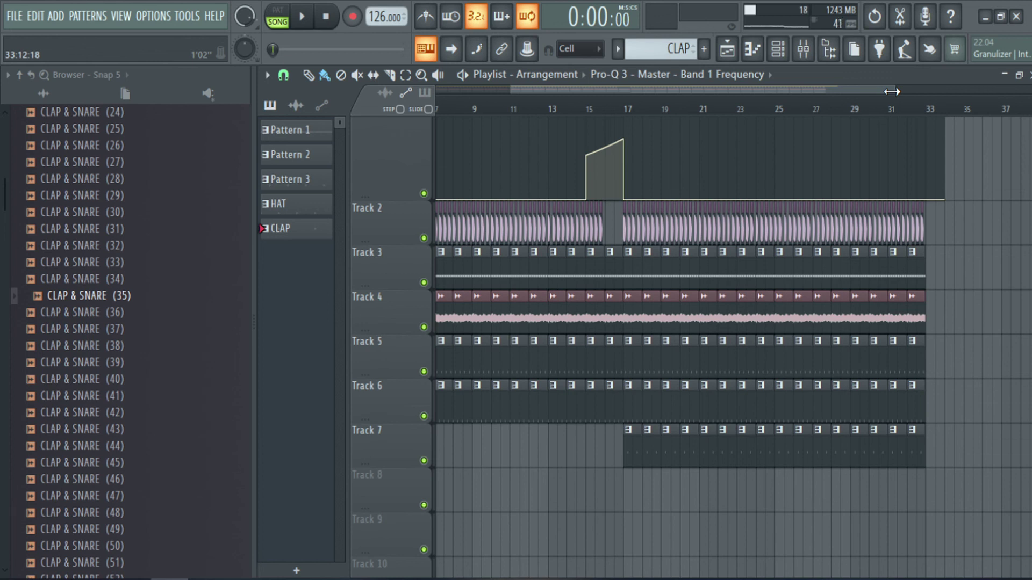
drag(892, 91, 945, 91)
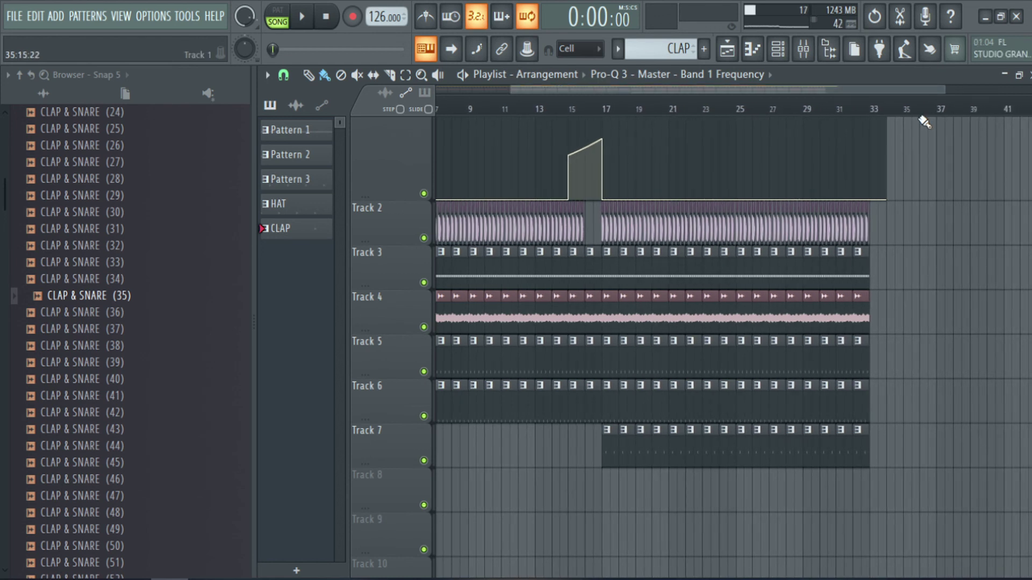
drag(908, 90, 532, 149)
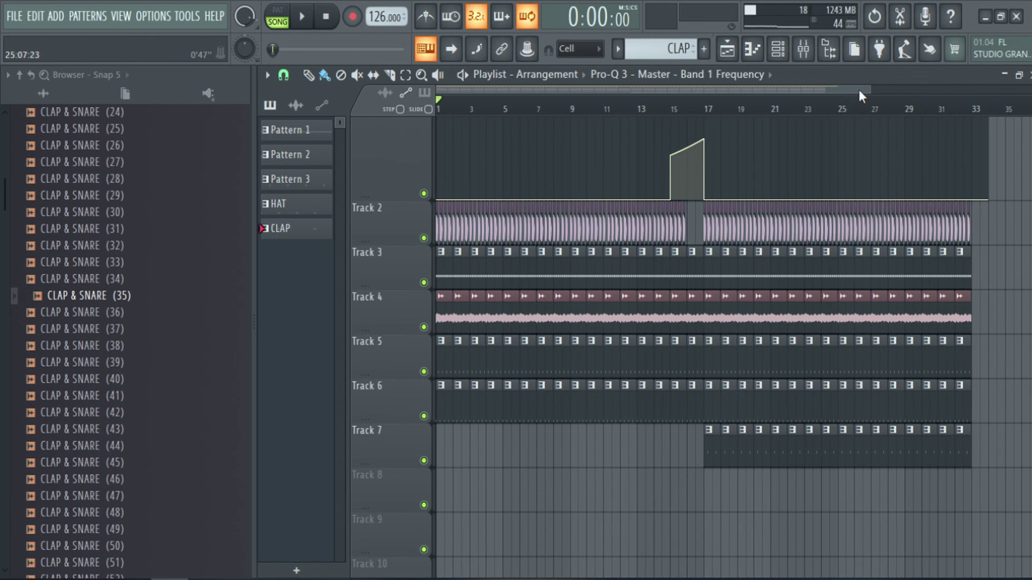
drag(859, 95, 884, 203)
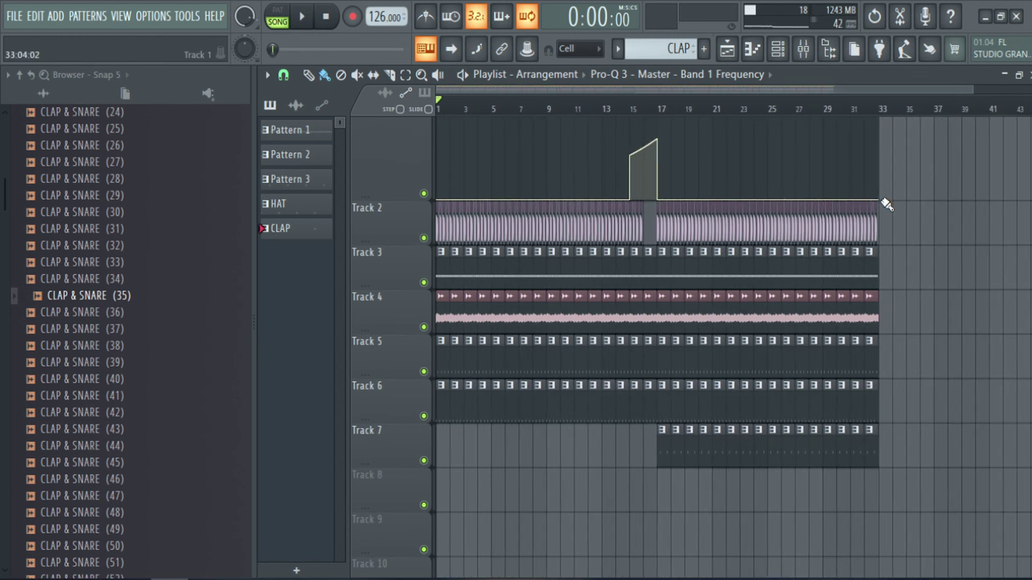